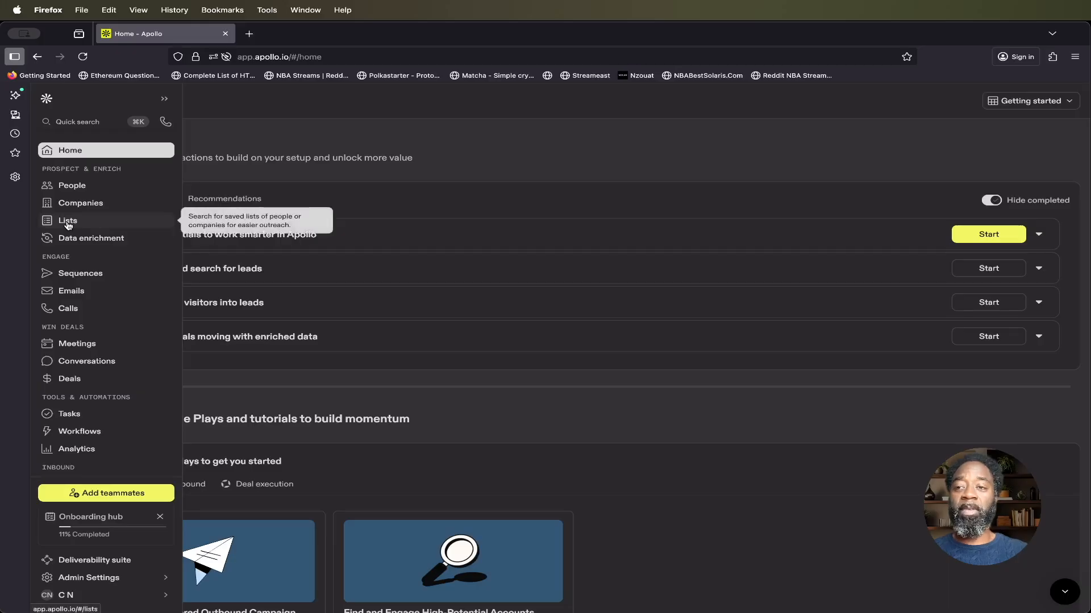
Step: Create a new list named Local Facility Managers List with People as its target
click(76, 190)
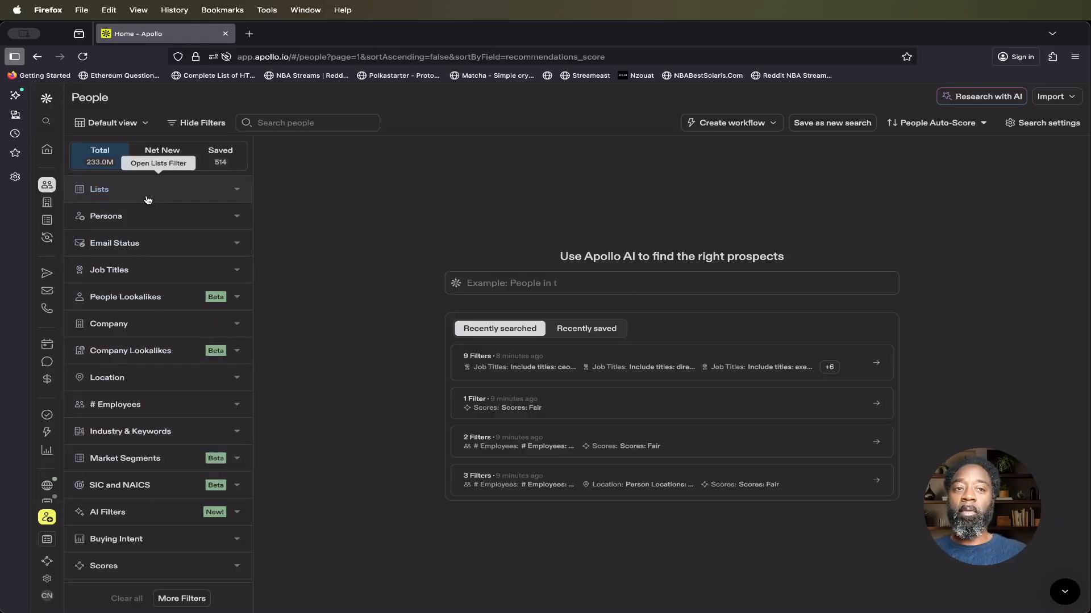
mouse_move(53, 202)
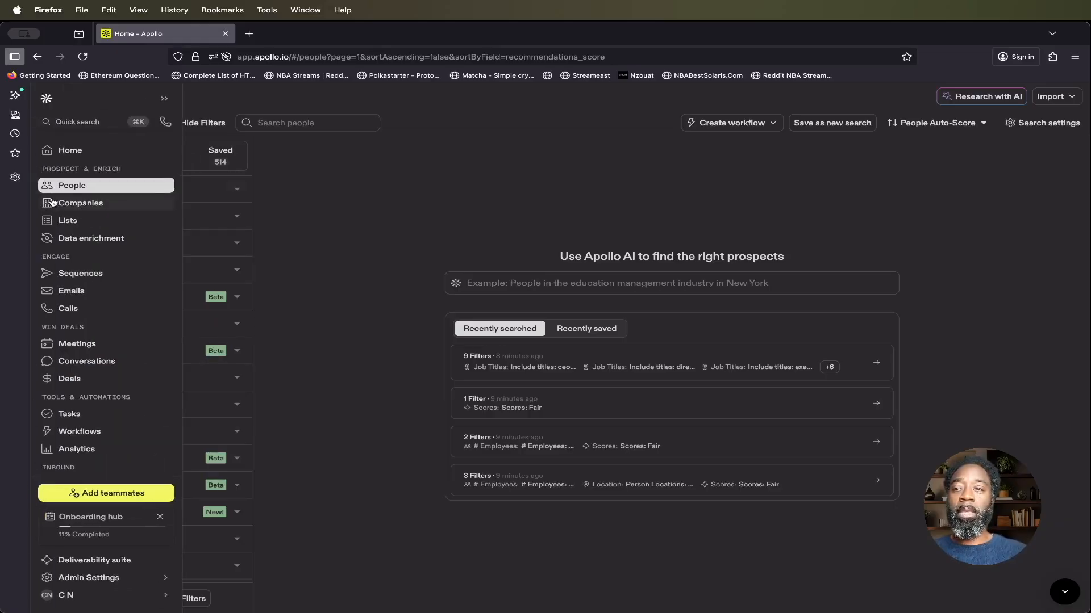
click(78, 221)
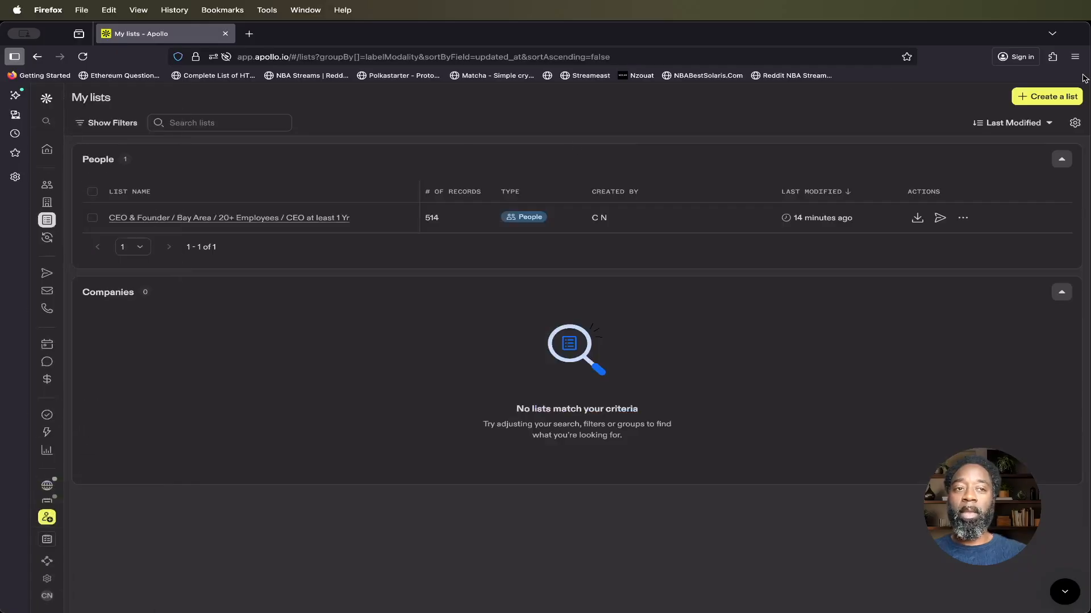
click(1047, 96)
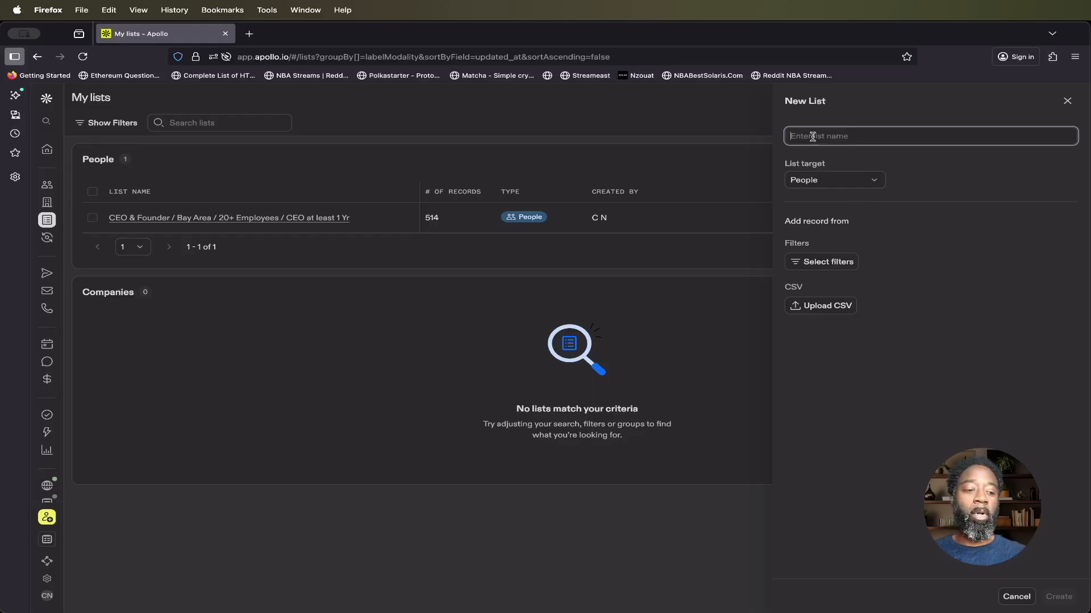
text(Local Facility Managers List)
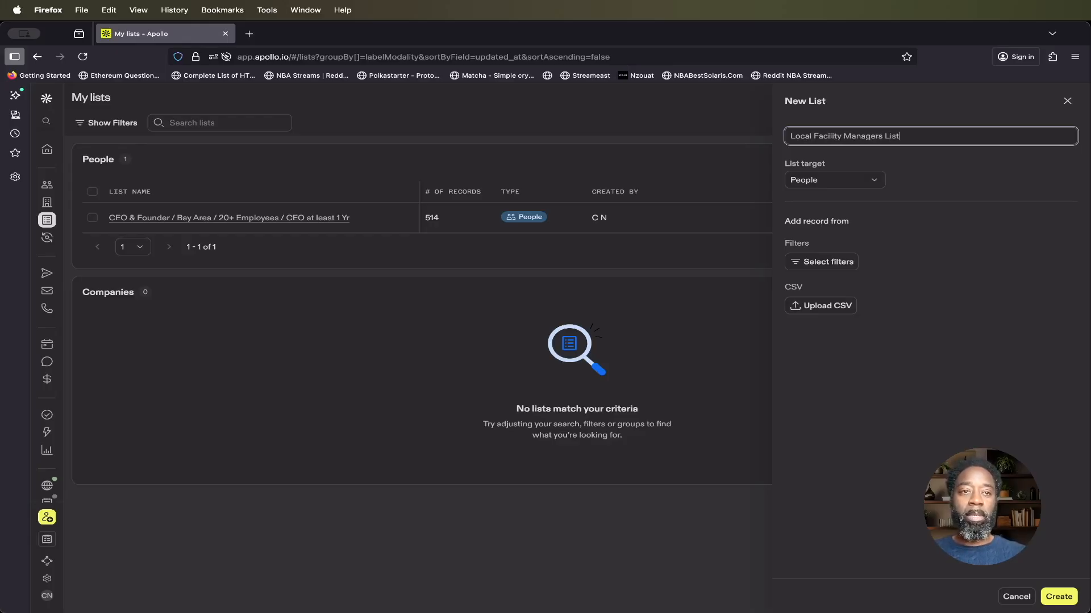
click(1058, 596)
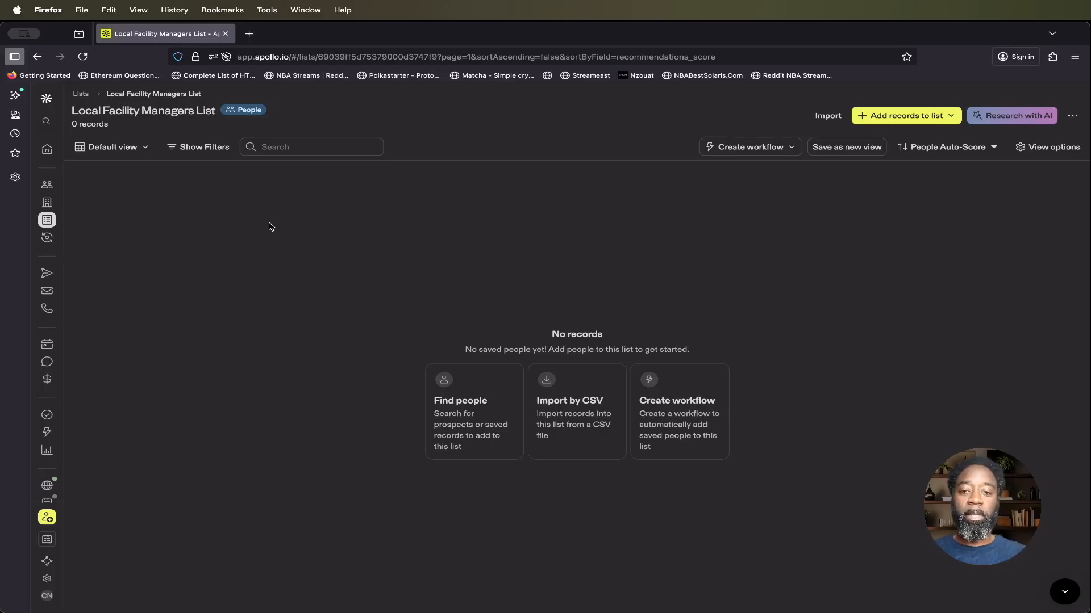
mouse_move(49, 220)
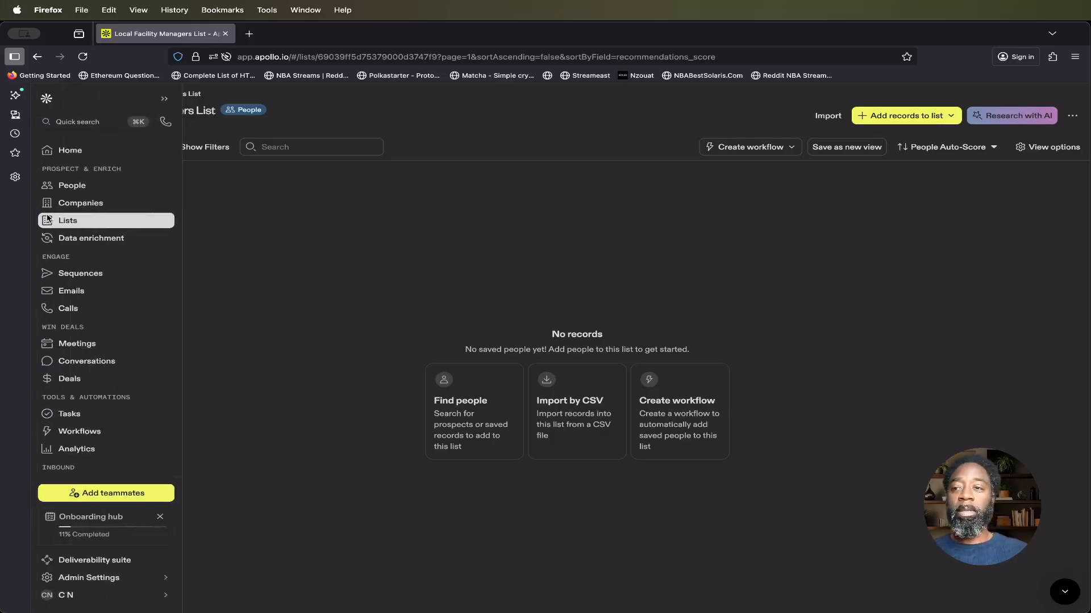
click(76, 188)
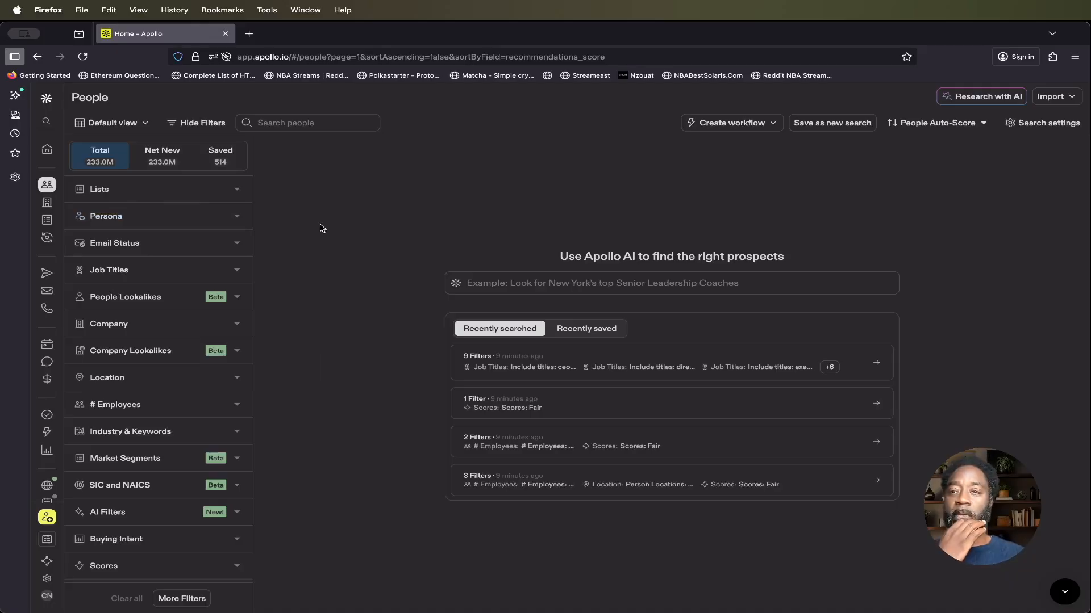
click(238, 193)
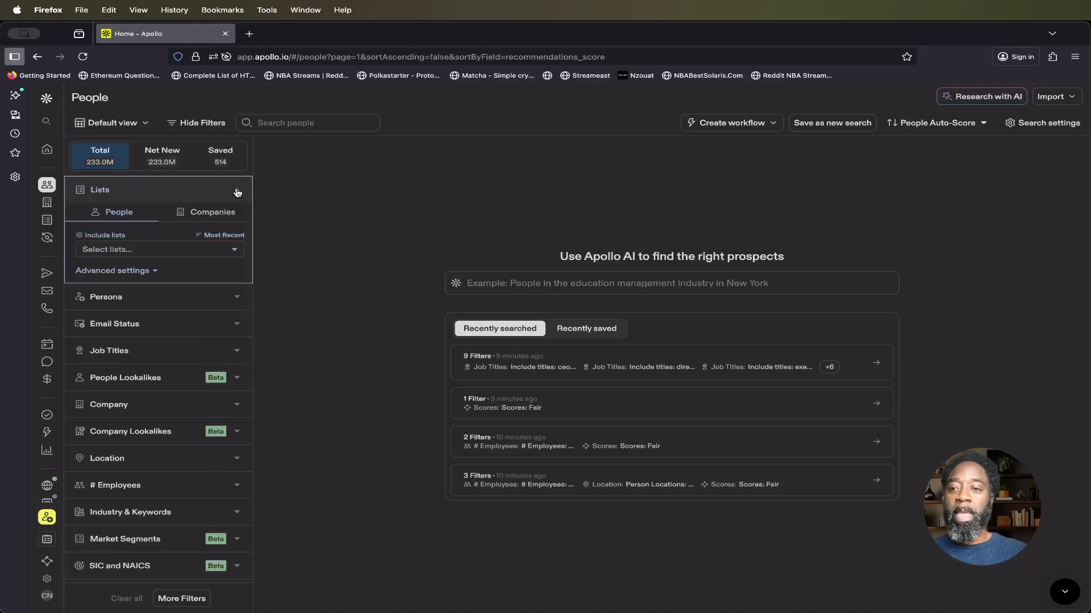
click(117, 236)
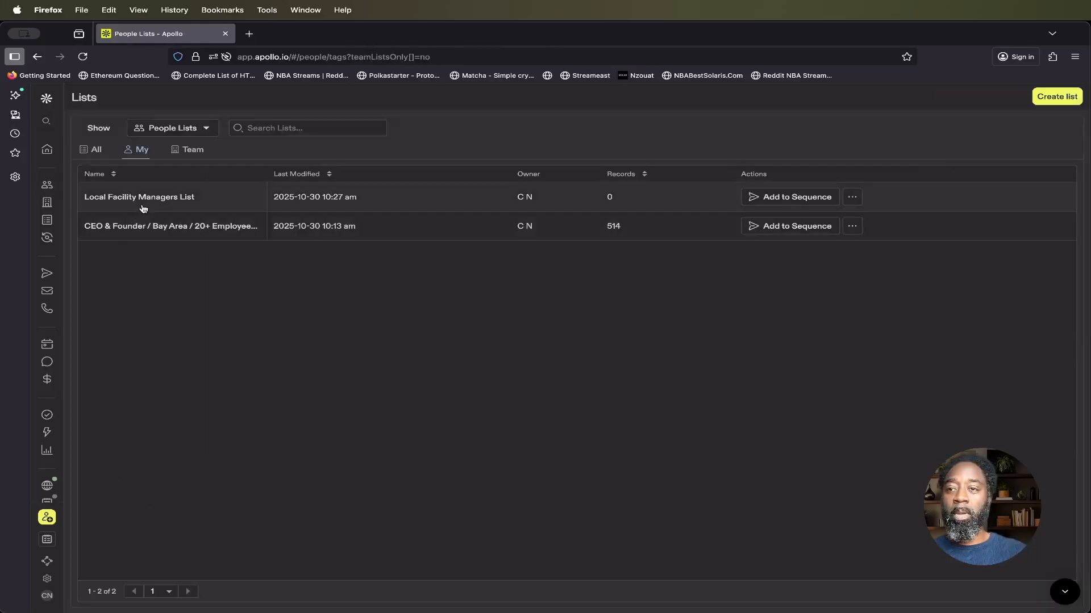
scroll(186, 309, left, 5)
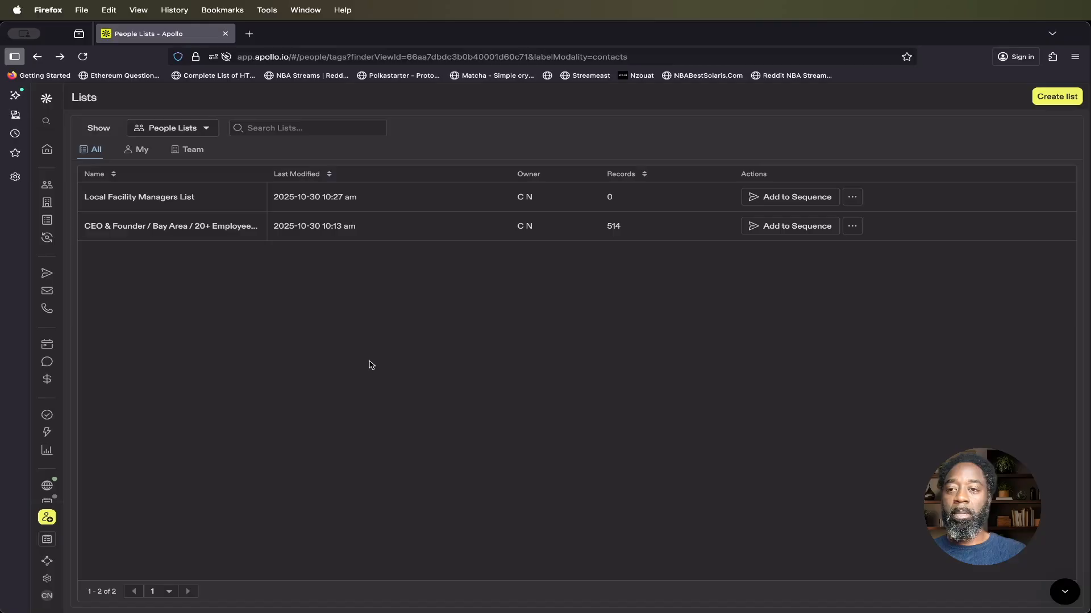
Step: Open the people search and filter it to exclude contacts in the Local Facility Managers List
mouse_move(48, 167)
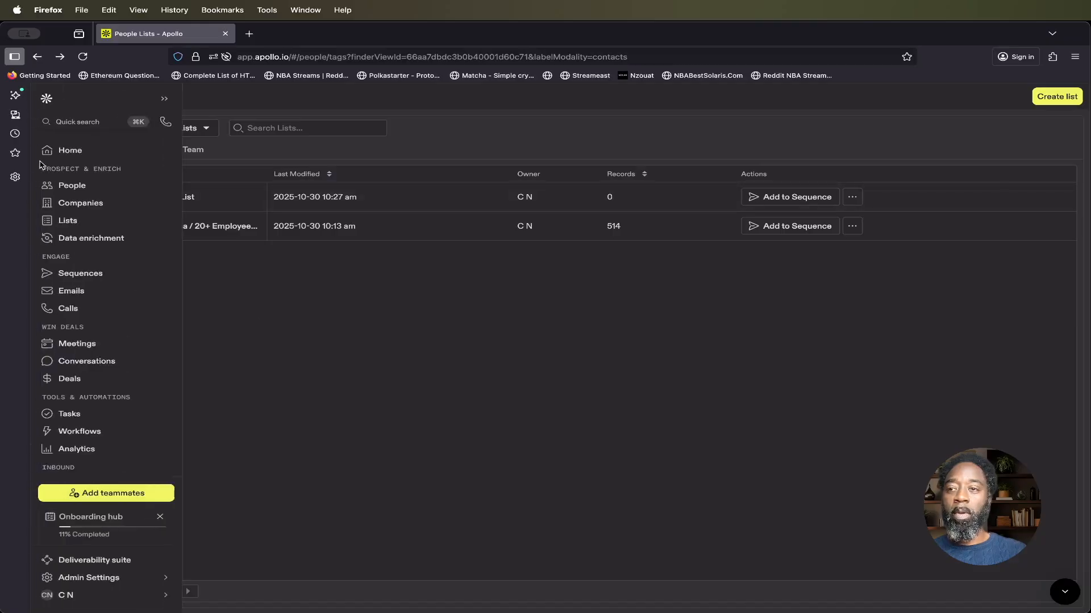
click(74, 192)
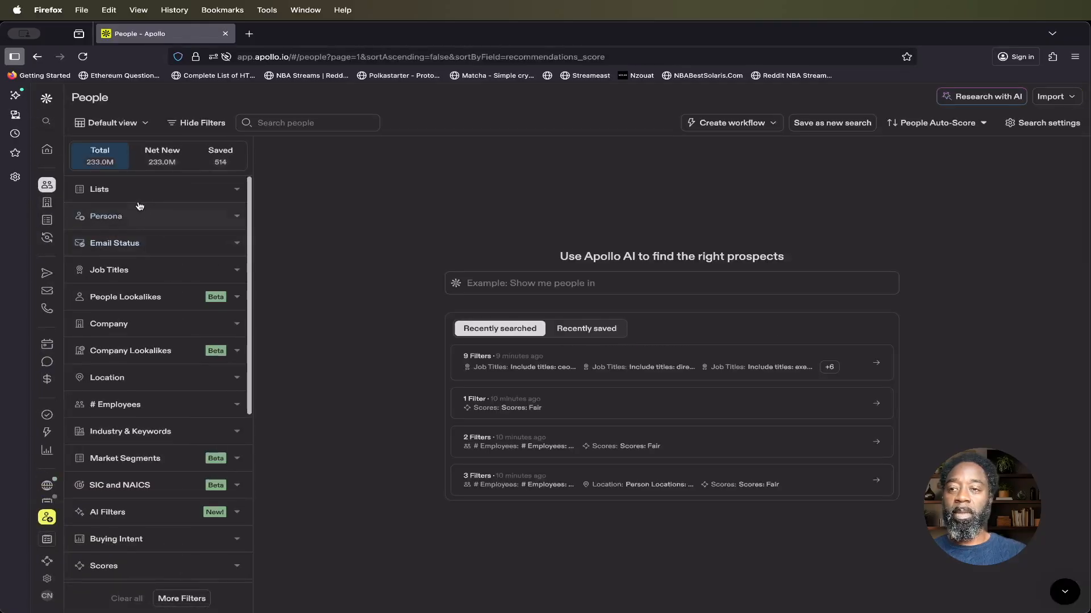
click(136, 192)
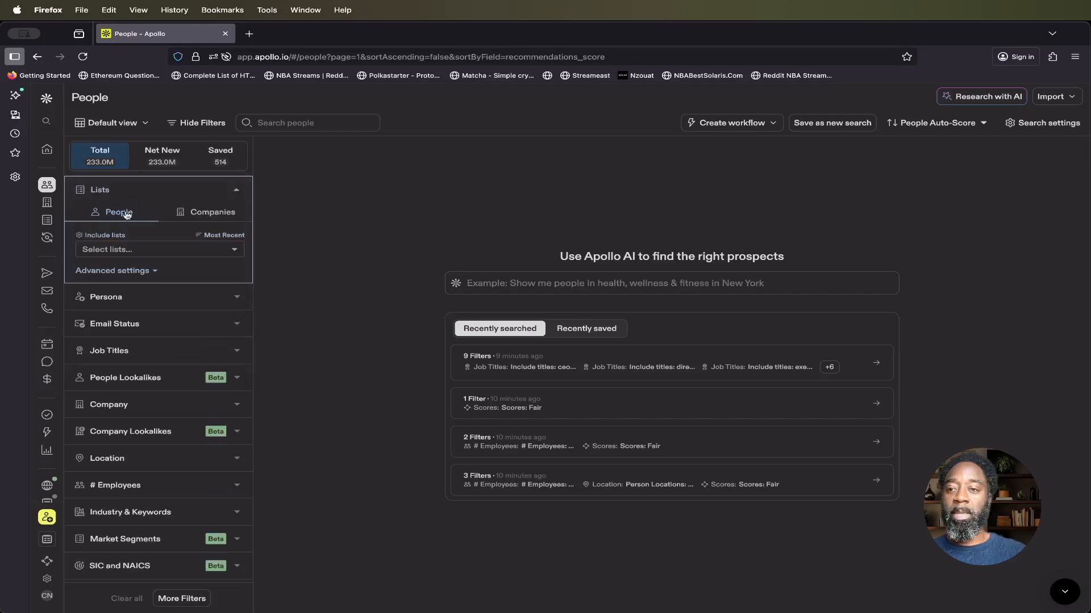
click(125, 272)
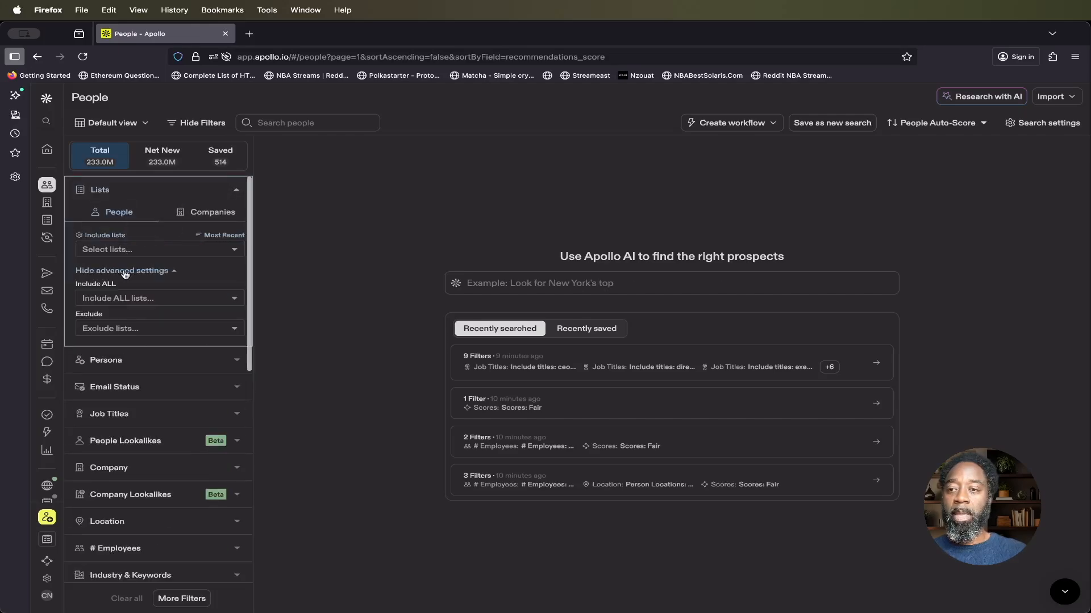
click(122, 330)
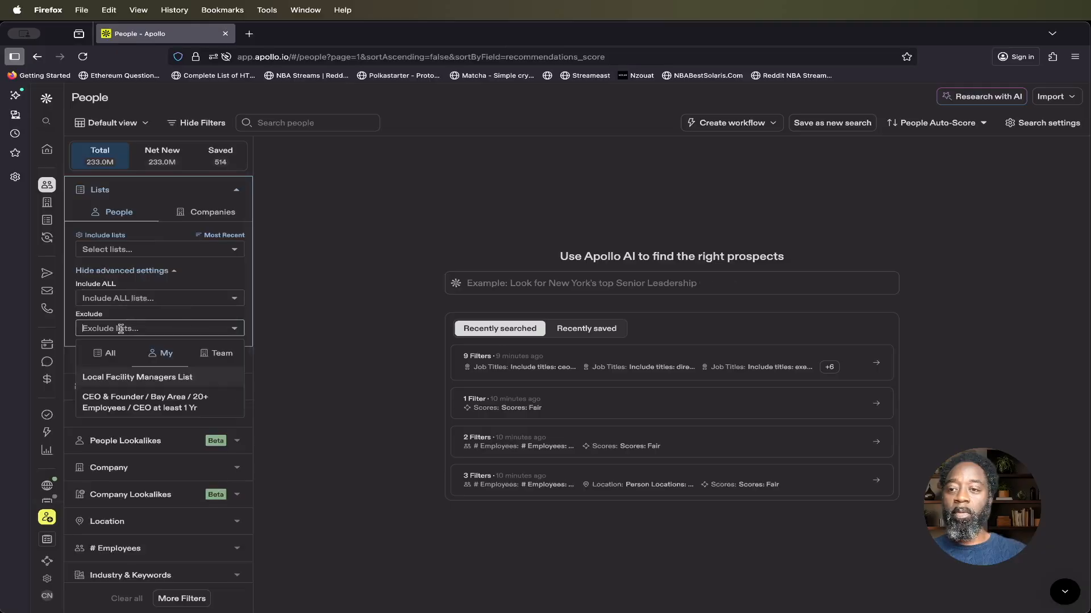
click(123, 379)
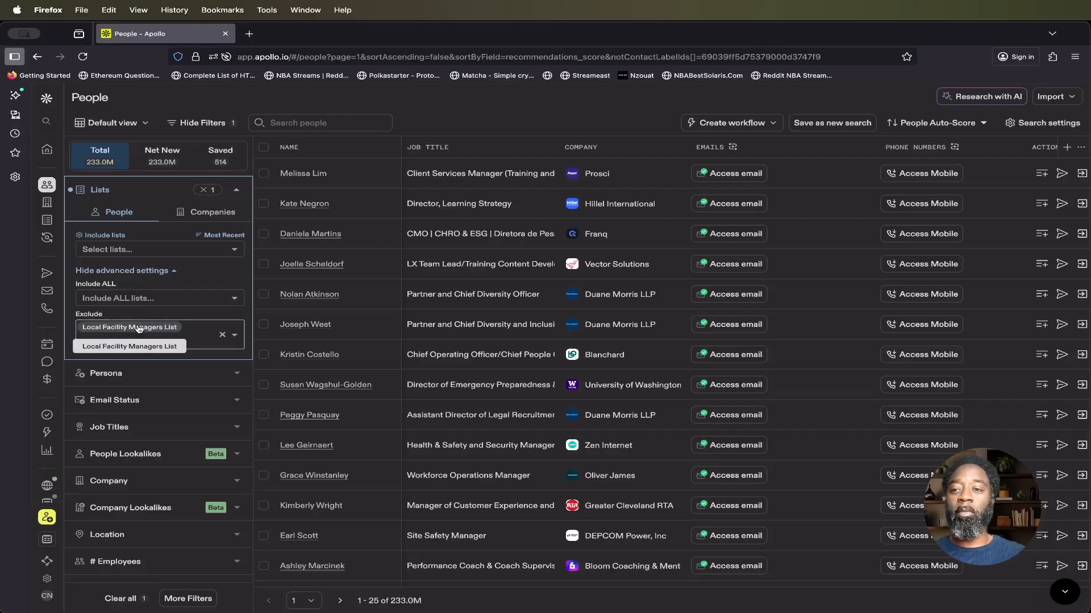
click(130, 192)
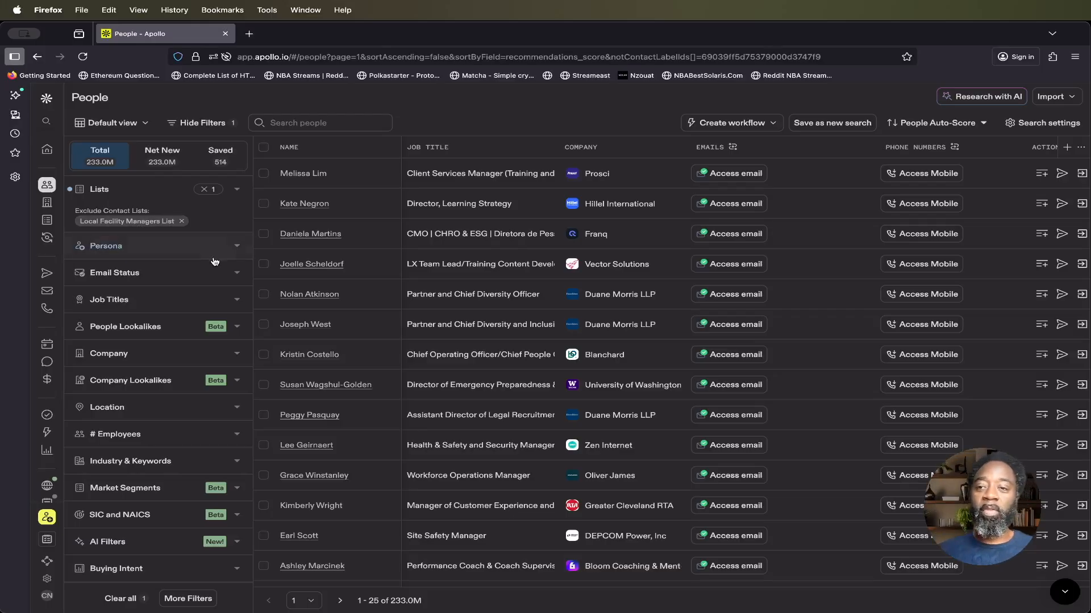
Step: Restrict the people search to contacts whose email status is Verified
click(231, 280)
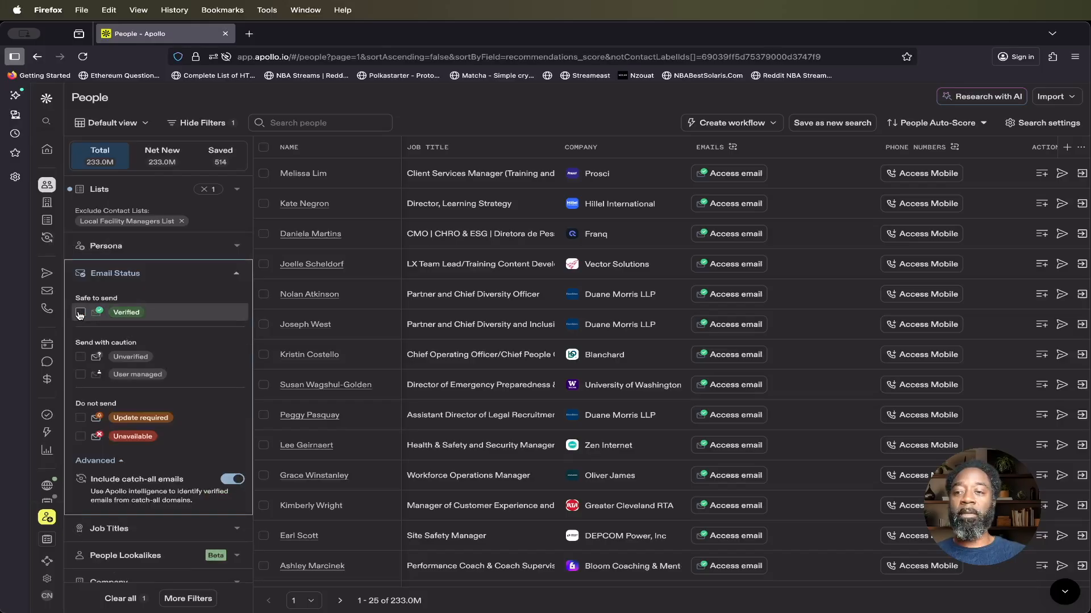
click(80, 314)
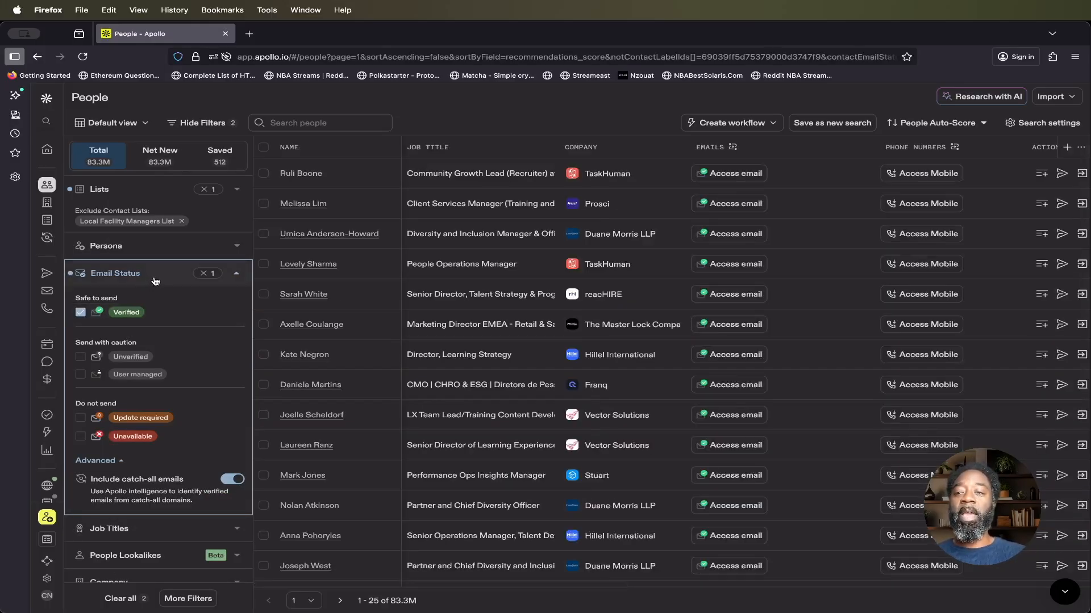
click(157, 279)
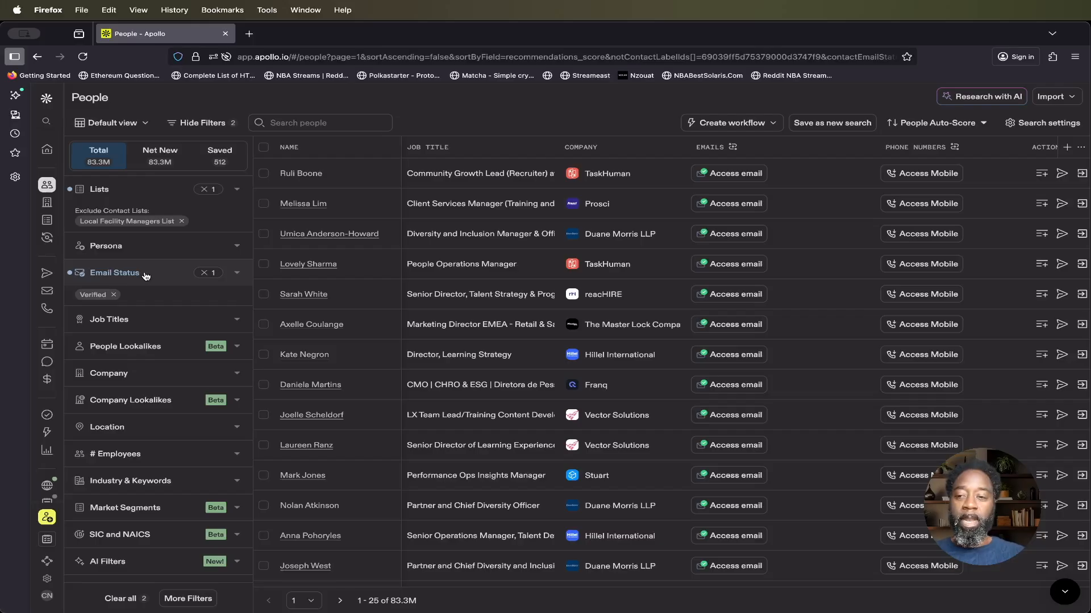
Step: Add facility manager and office manager as included job titles in the people search
click(165, 326)
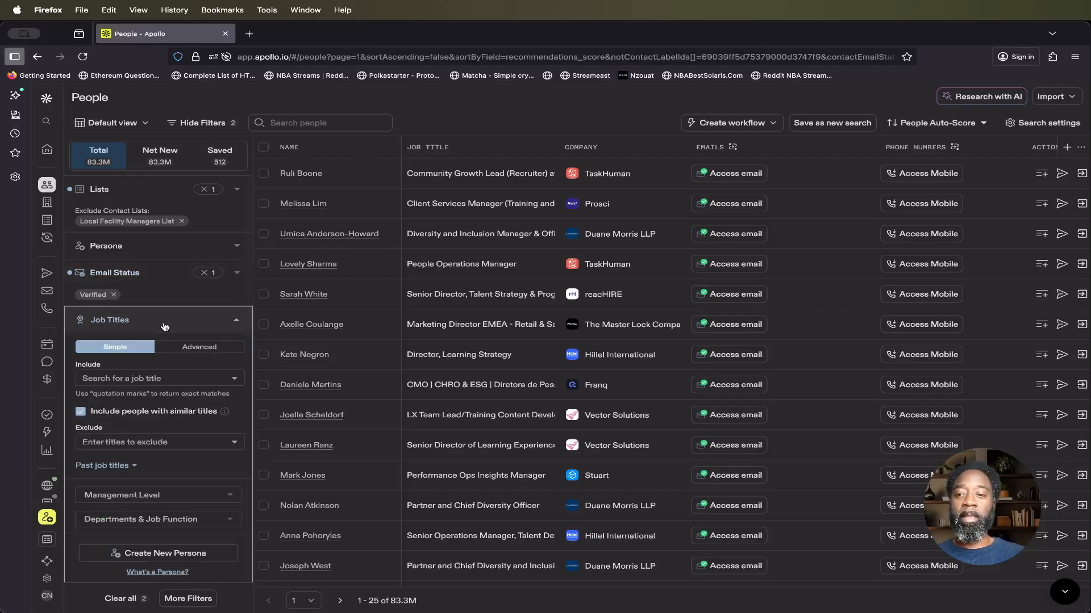
click(163, 379)
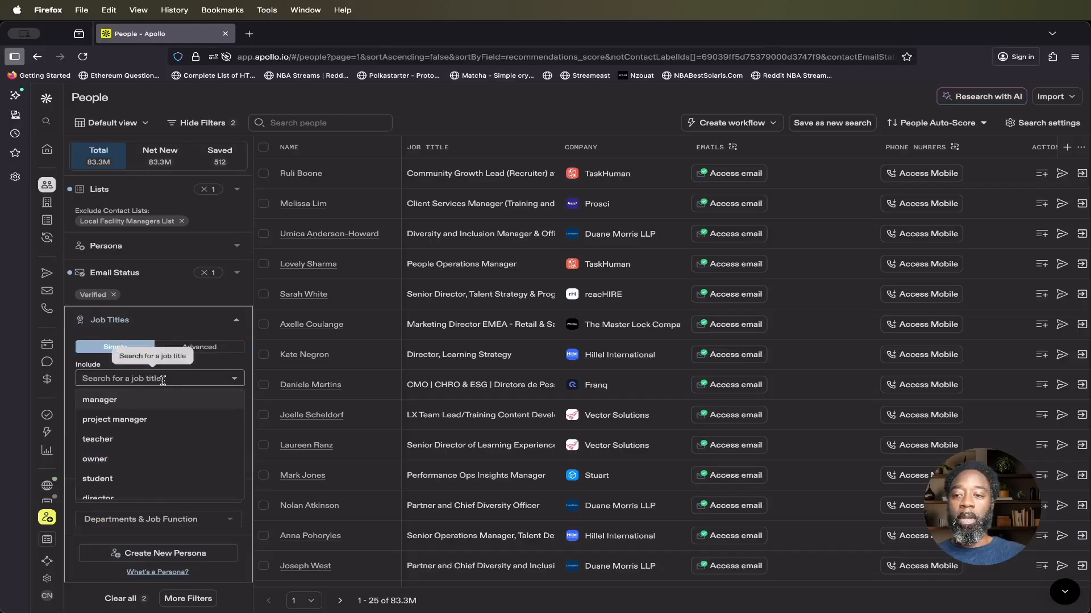
text(fa)
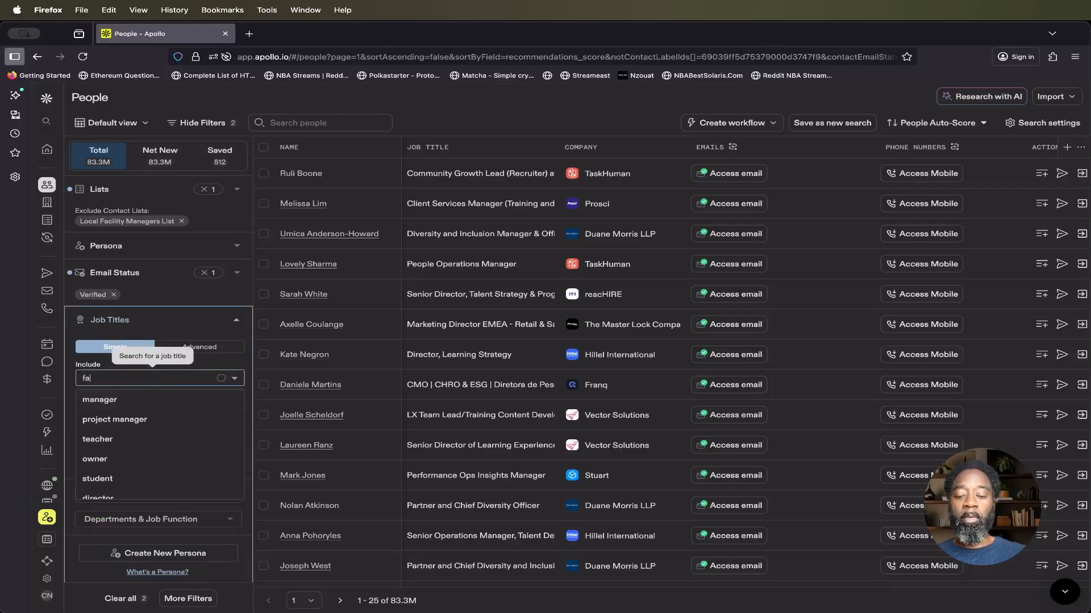
text(cility manager)
key(Return)
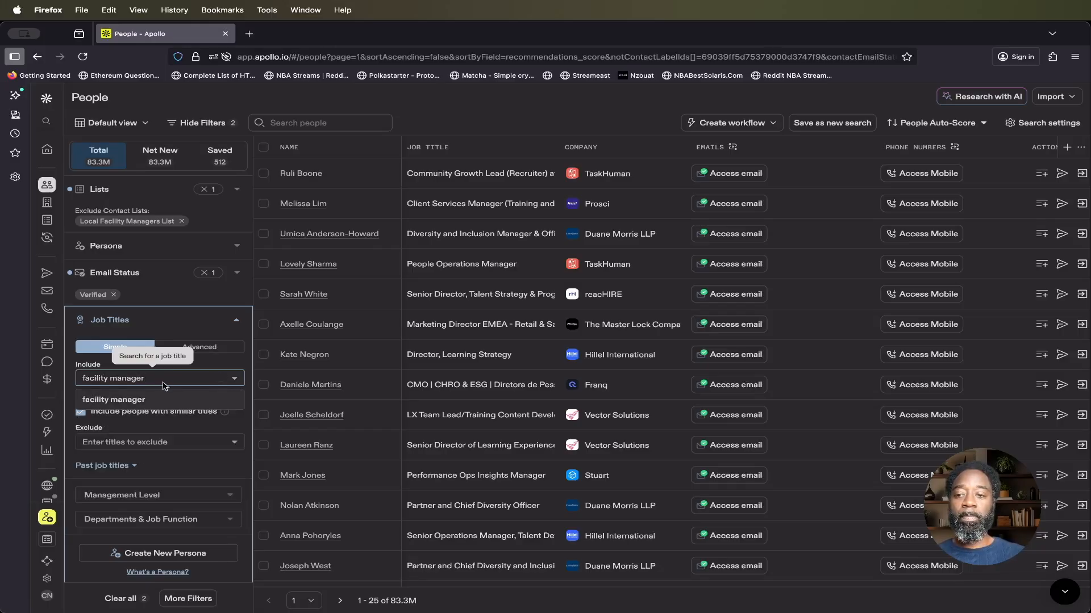
click(134, 401)
text(office)
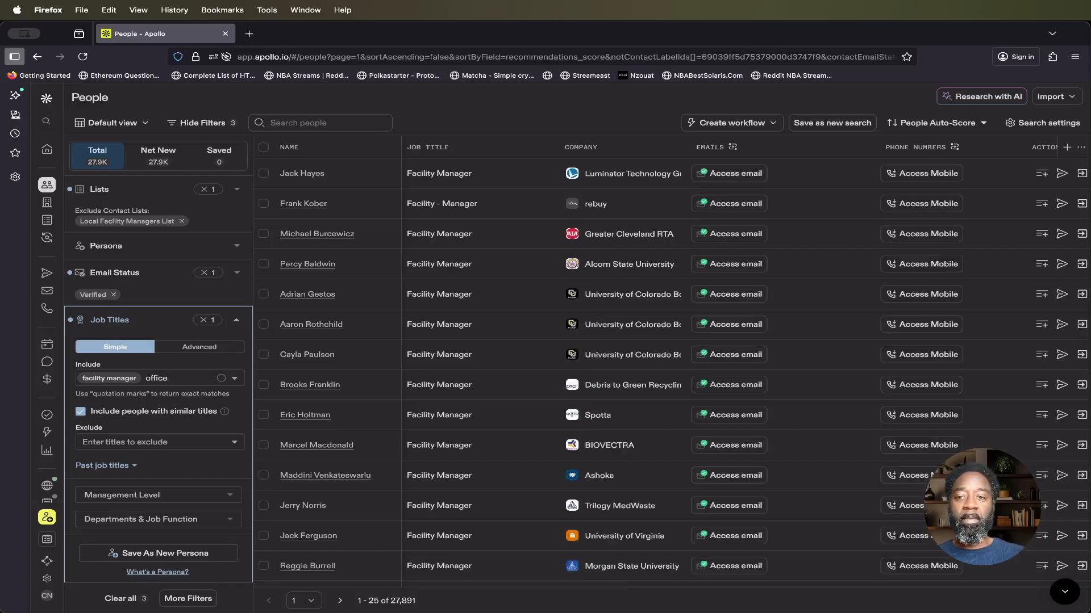
text( manager)
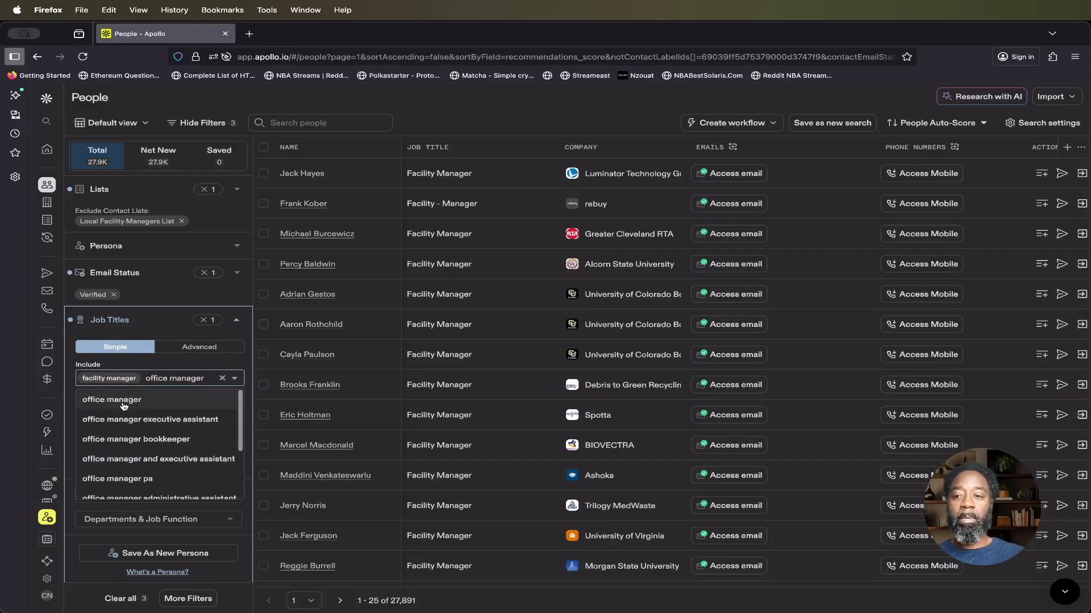
click(124, 401)
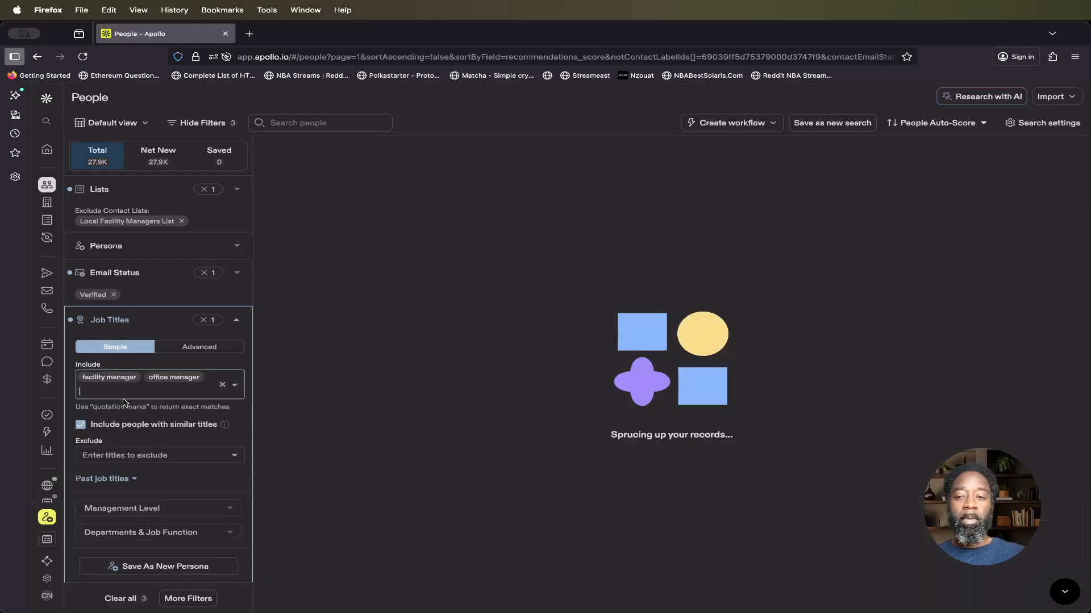
Step: Add operations manager and property manager to the included job titles of the people search
text(o)
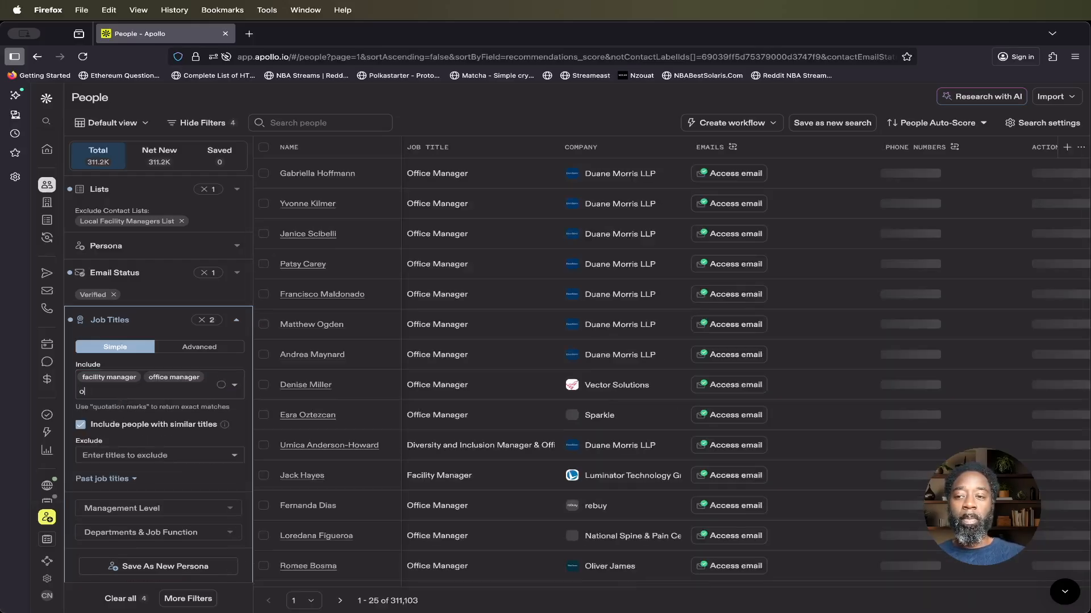
text(perations manager)
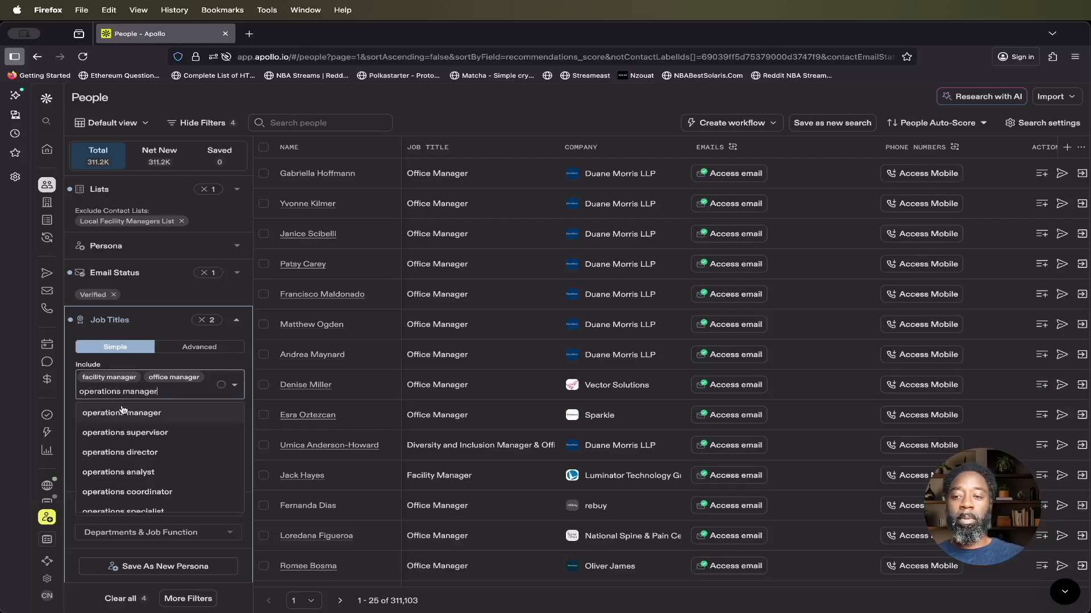
click(122, 415)
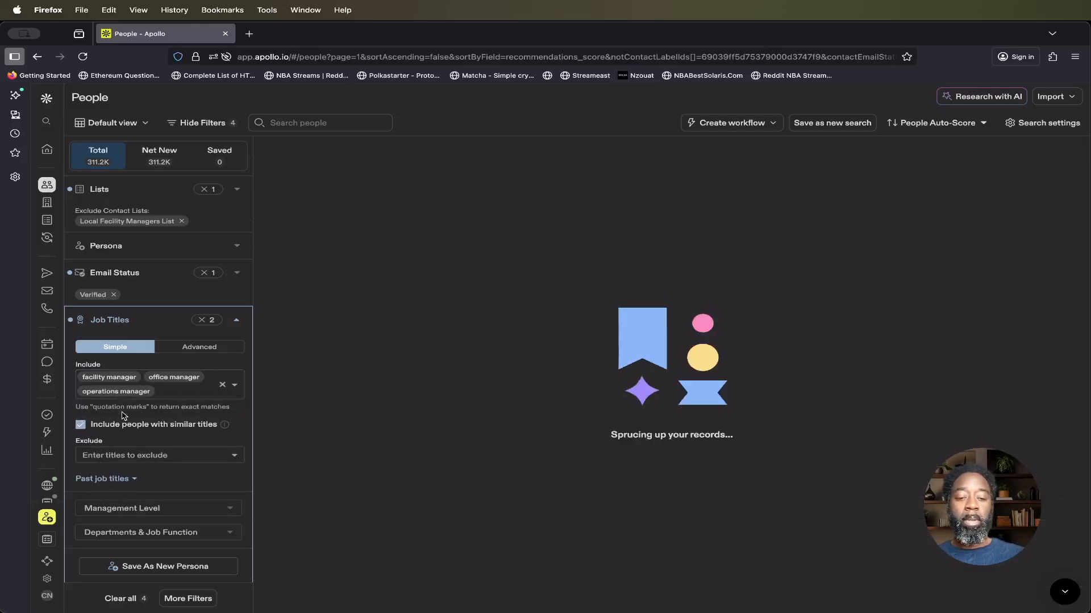
text(proper)
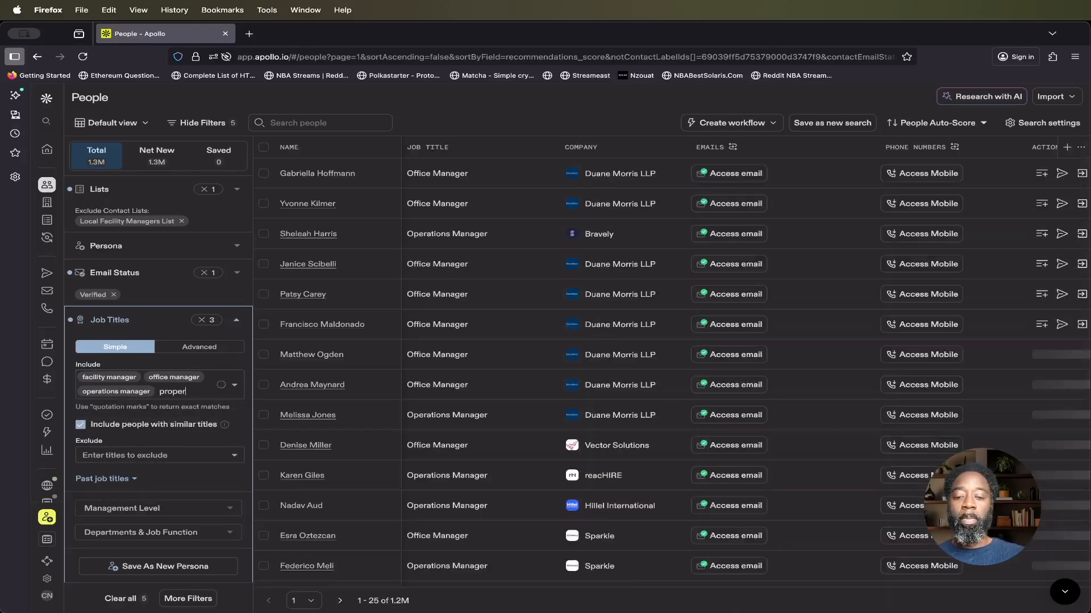
text(ty manager)
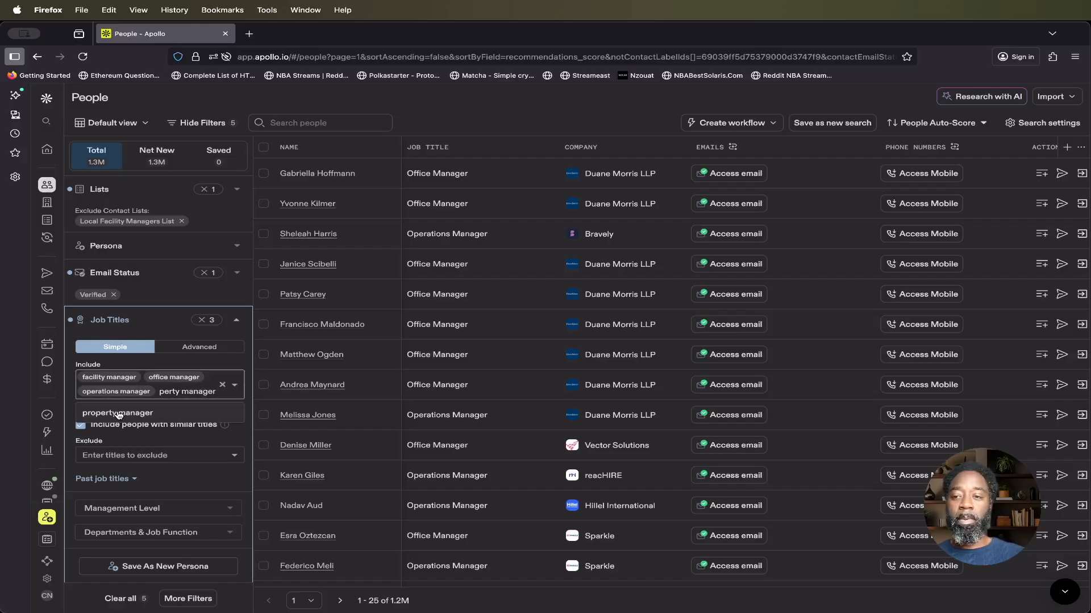
click(119, 413)
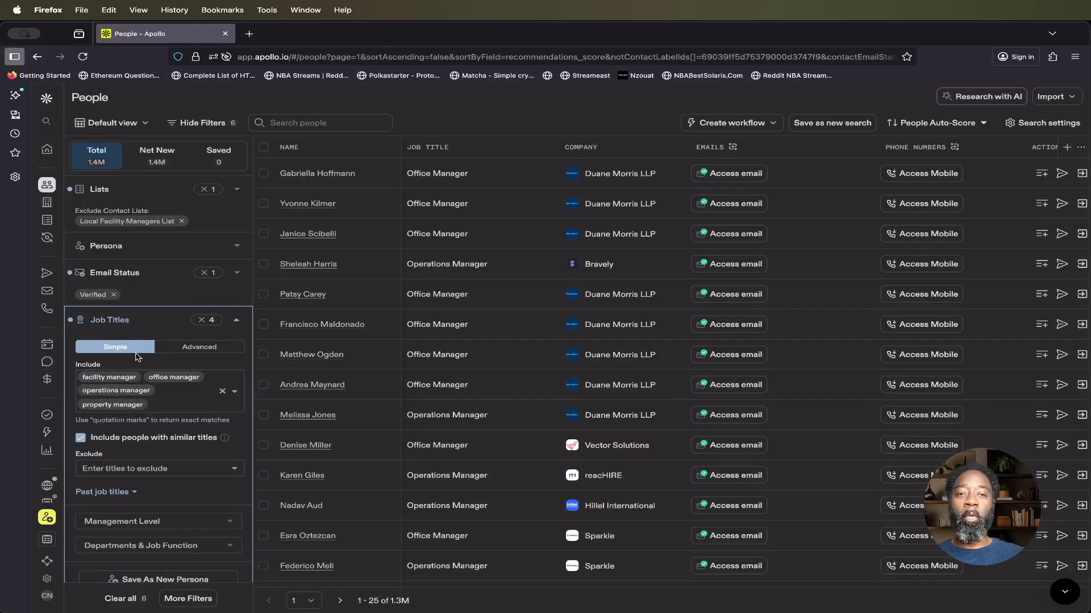
click(131, 321)
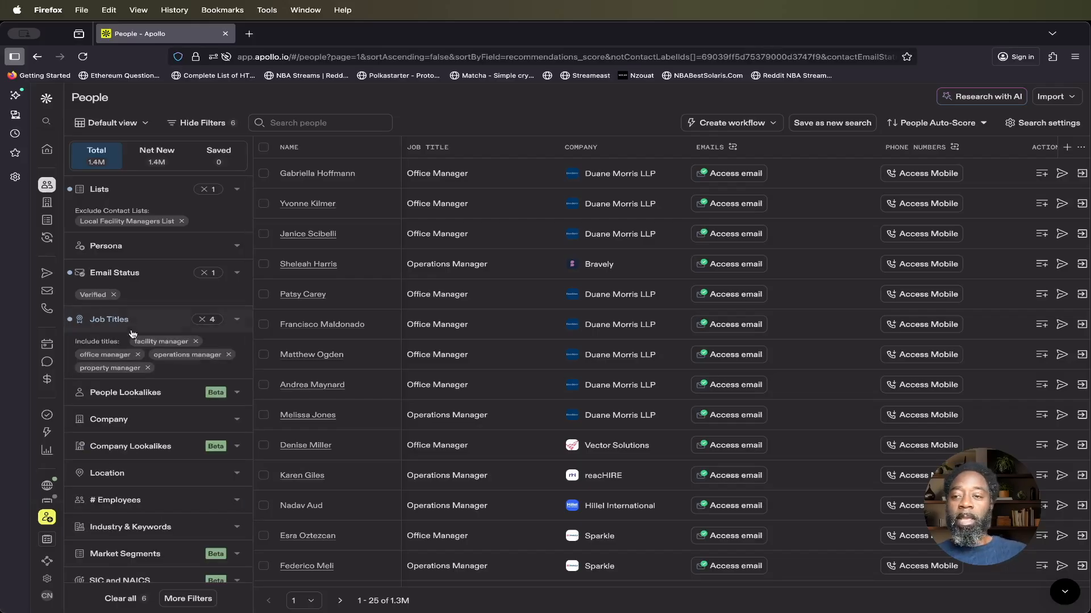
Step: Filter the people search by contact location to San Francisco, California
click(192, 483)
scroll(181, 524, down, 4)
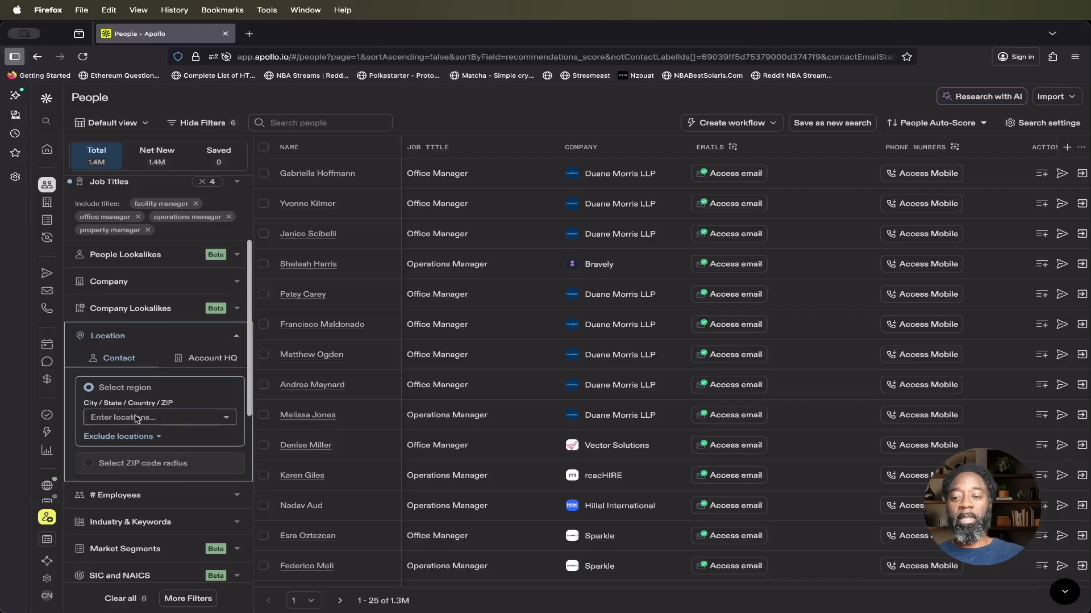
click(156, 419)
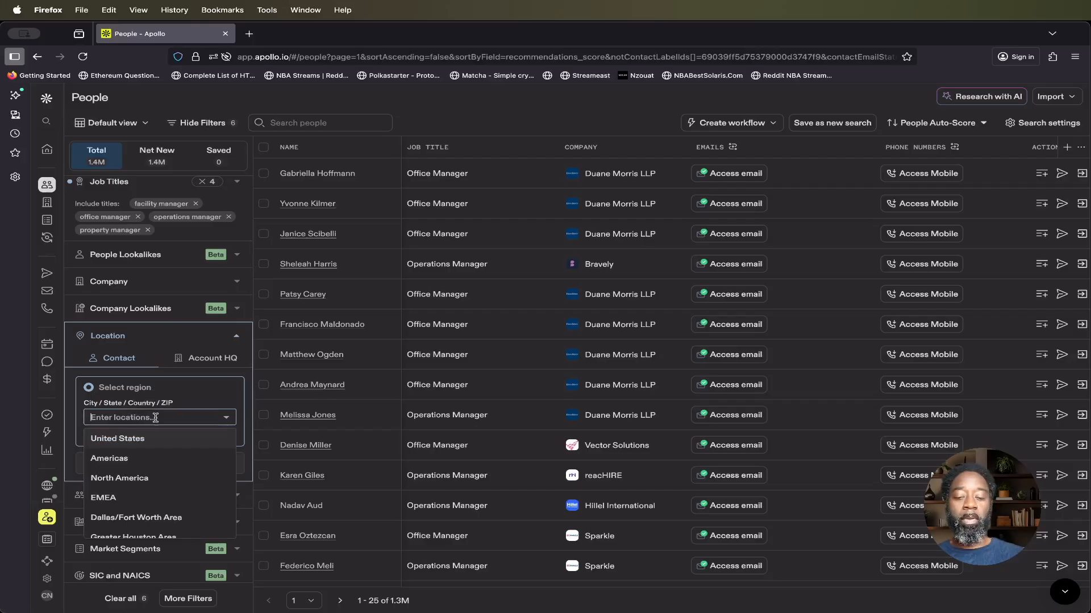
text(san franci)
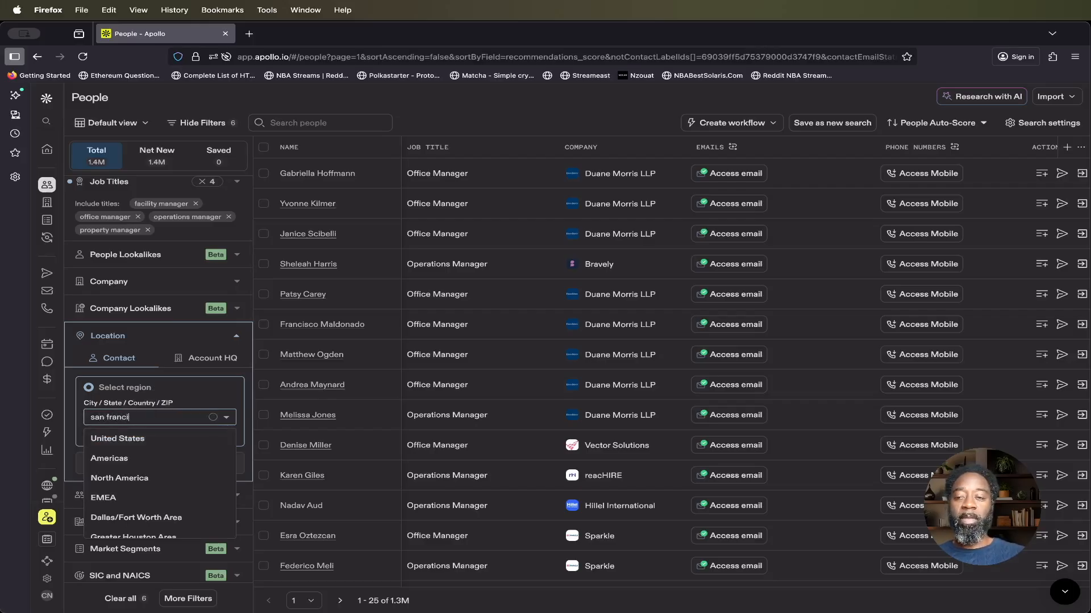
text(sco)
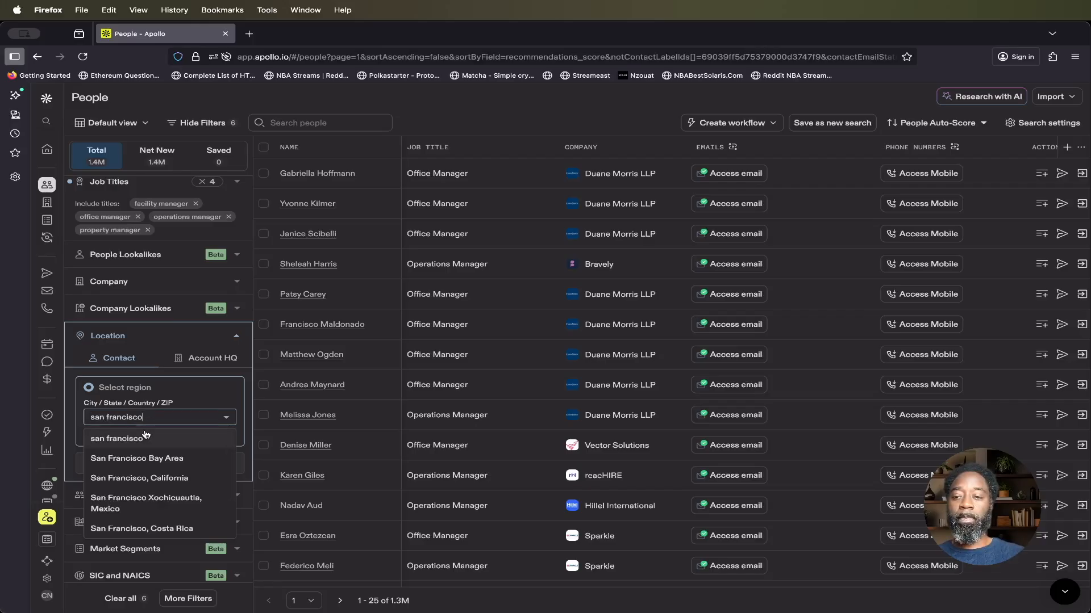
click(146, 479)
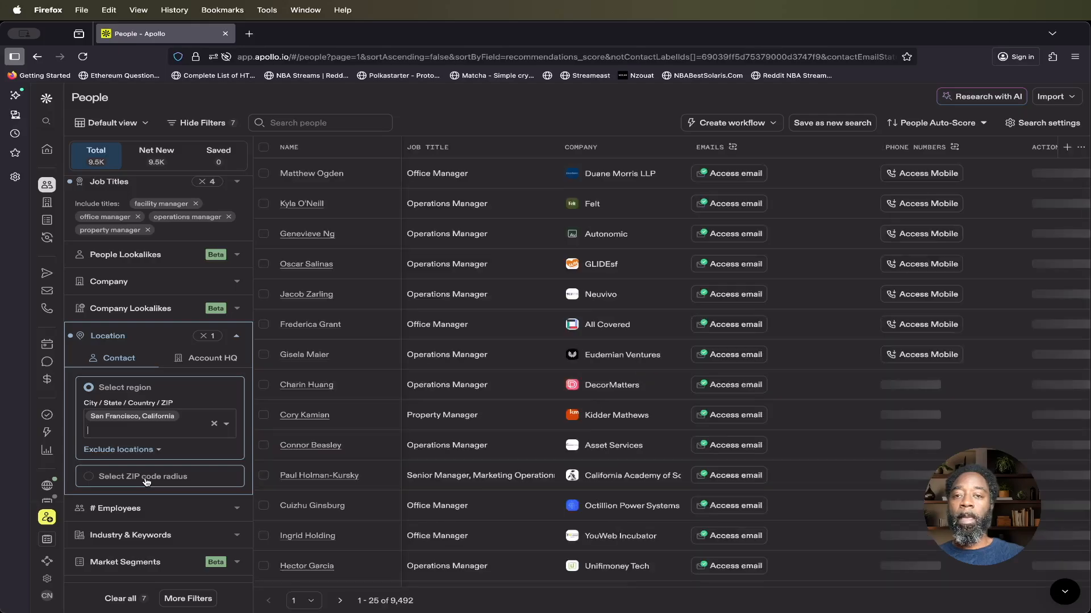
Step: Add Oakland, California as a second contact location in the people search filter
text(oakland)
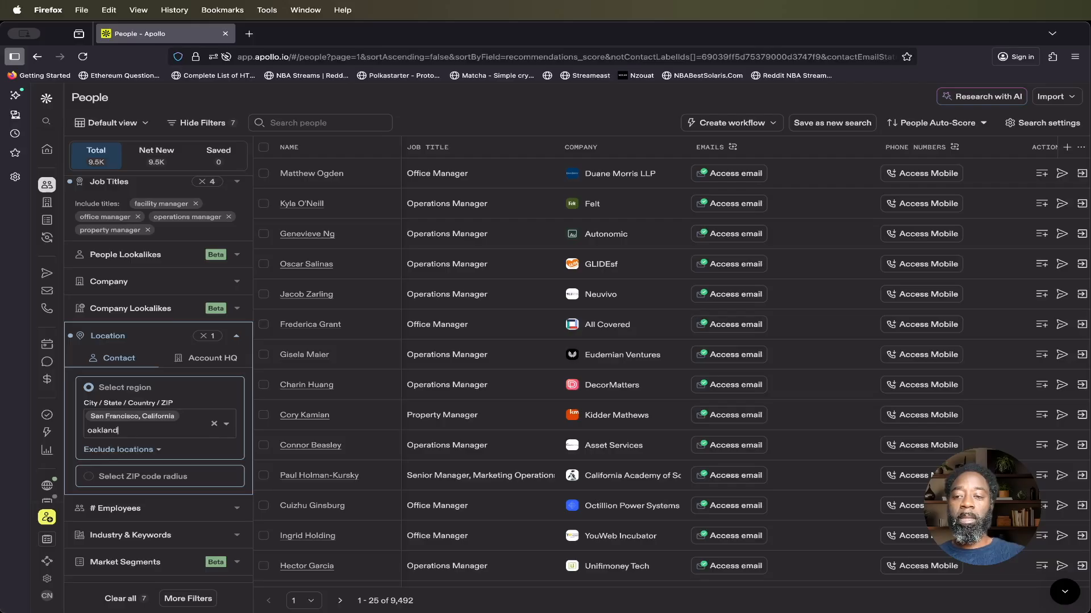
text(,c)
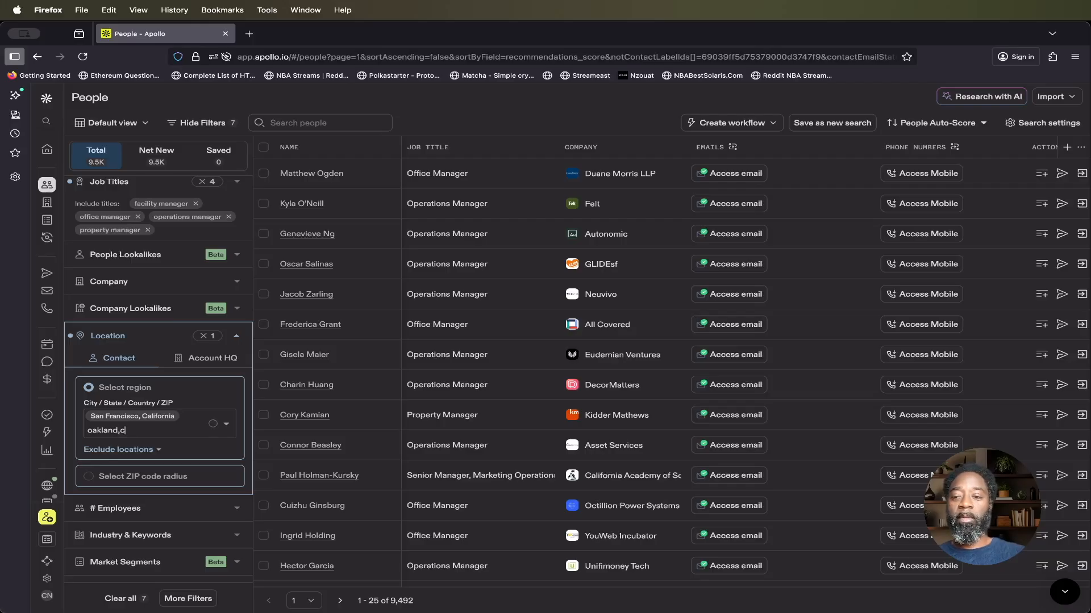
key(BackSpace)
key(BackSpace)
key(BackSpace)
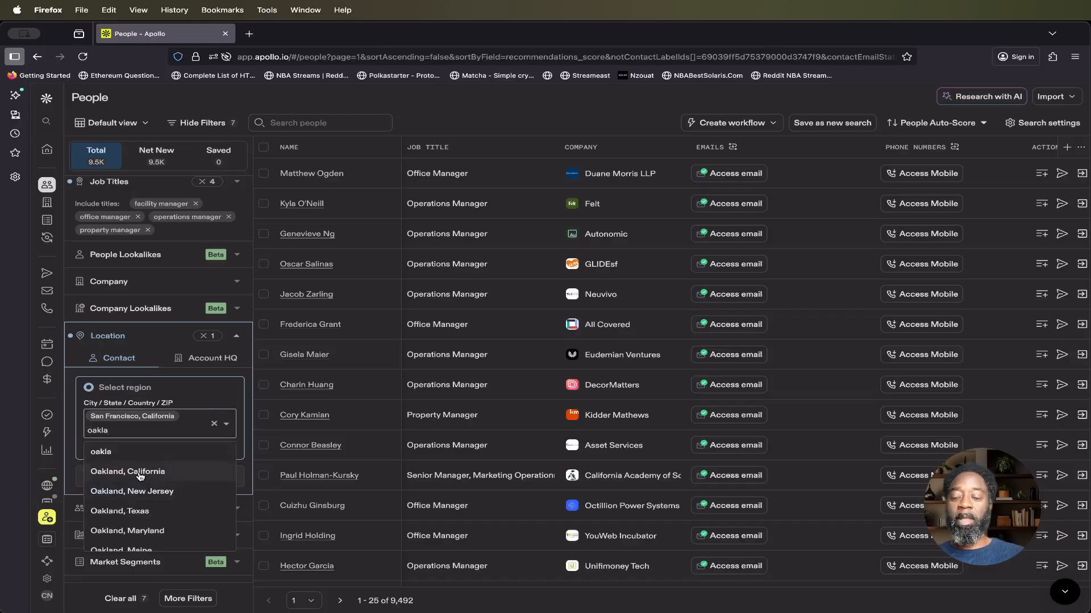
click(140, 476)
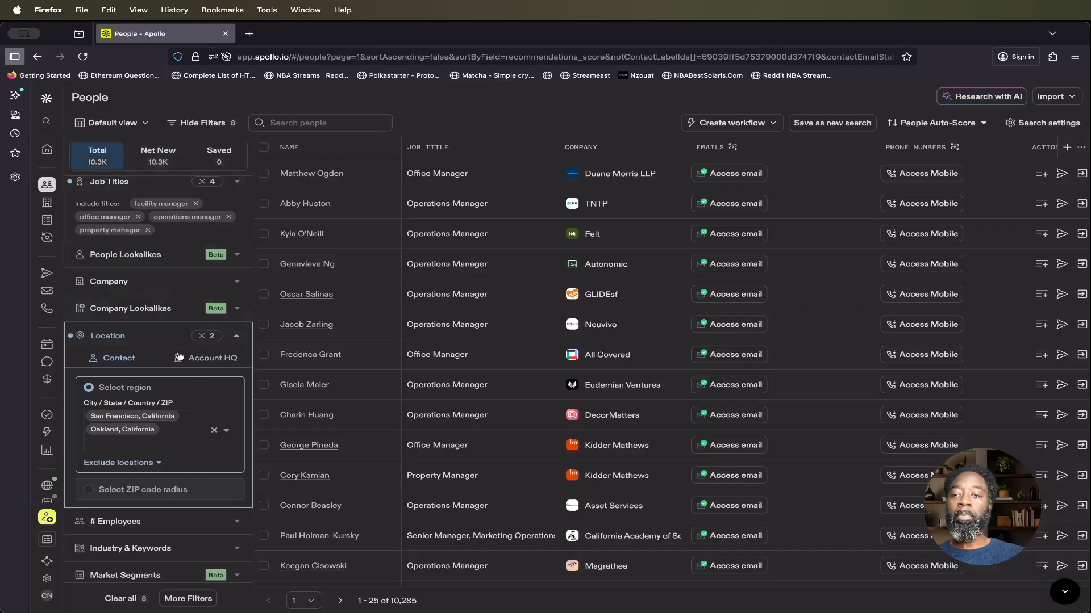
click(141, 337)
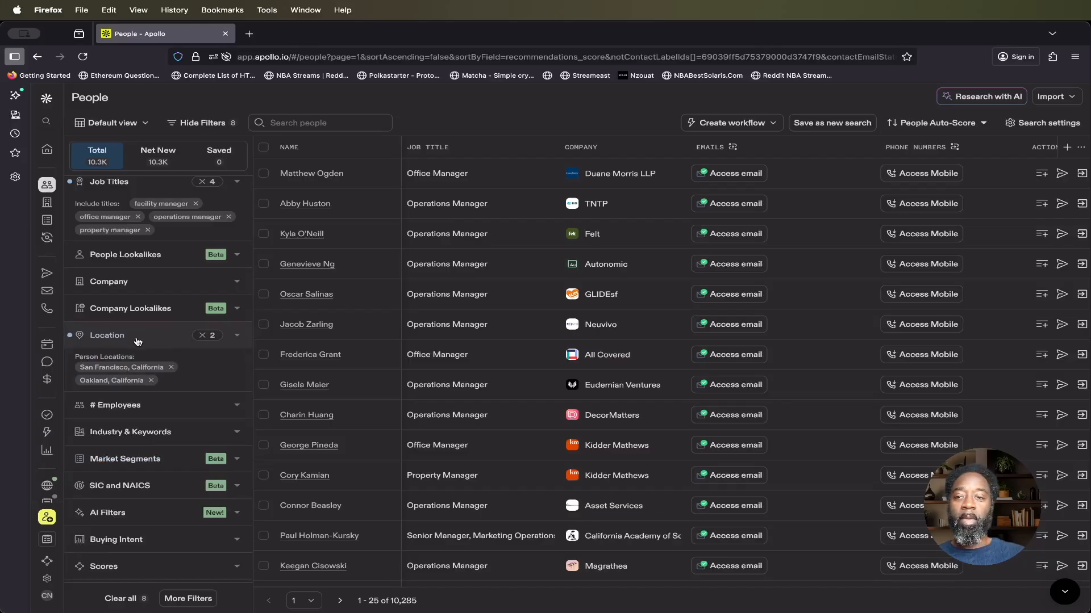
click(138, 338)
click(137, 338)
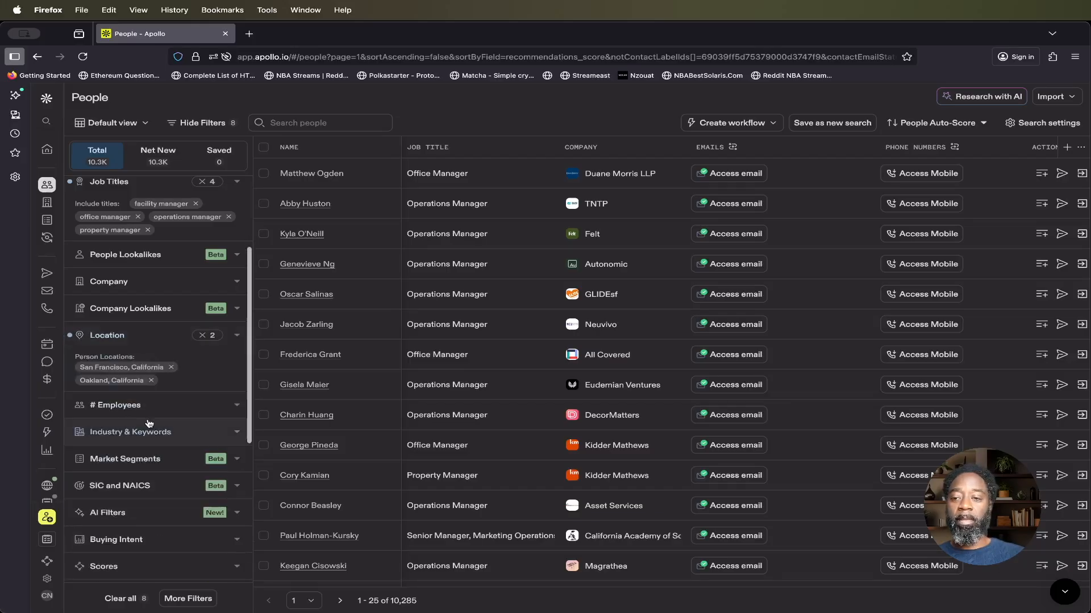
Step: Limit the people search to companies with a custom employee range of at least 10
scroll(146, 426, down, 2)
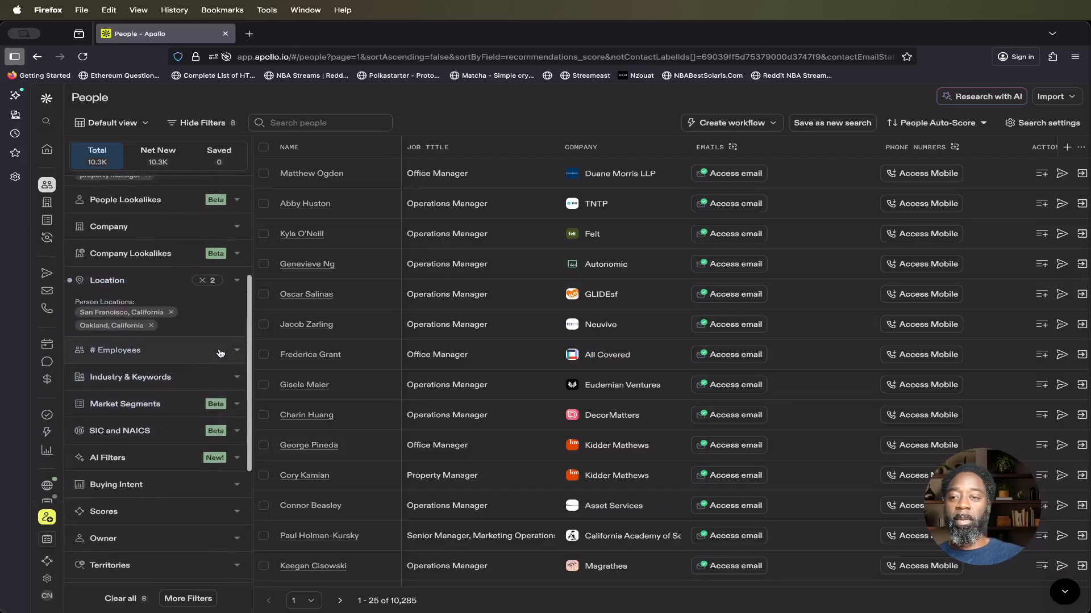
click(220, 353)
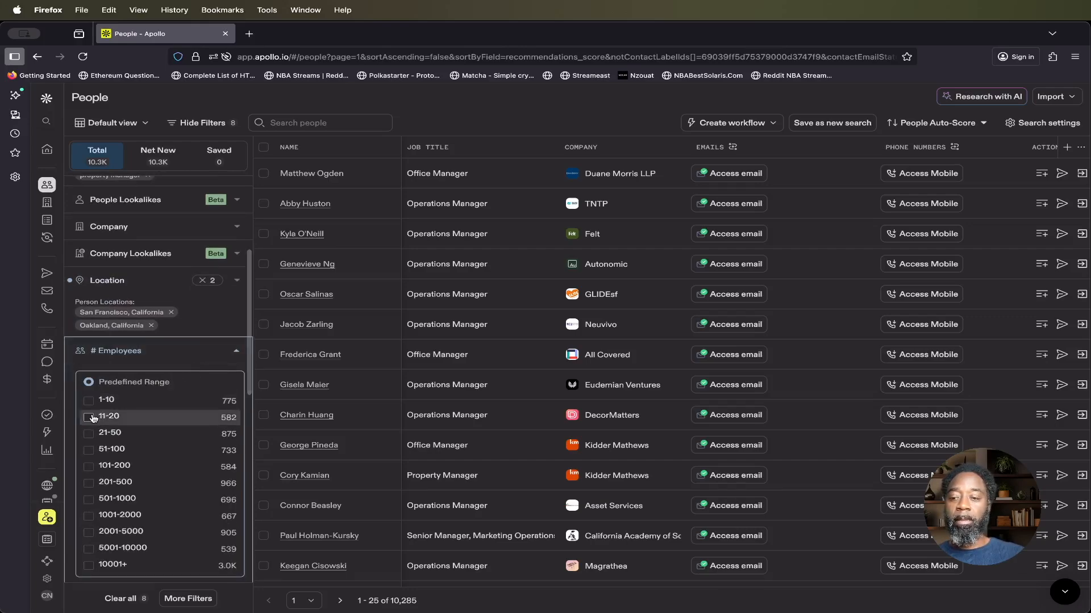
scroll(93, 418, down, 4)
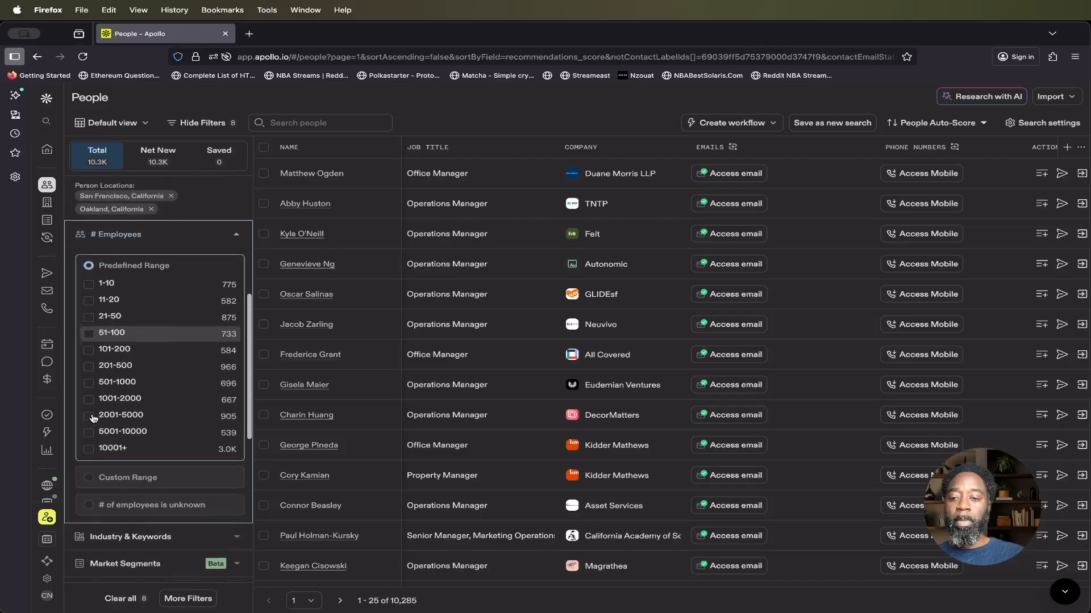
click(89, 479)
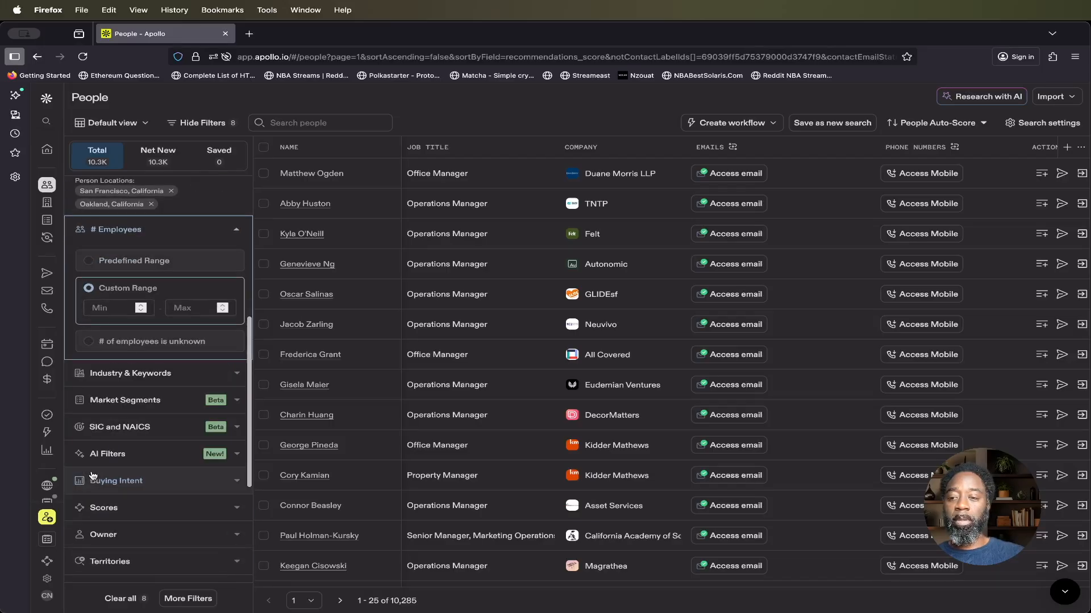
click(114, 309)
text(10)
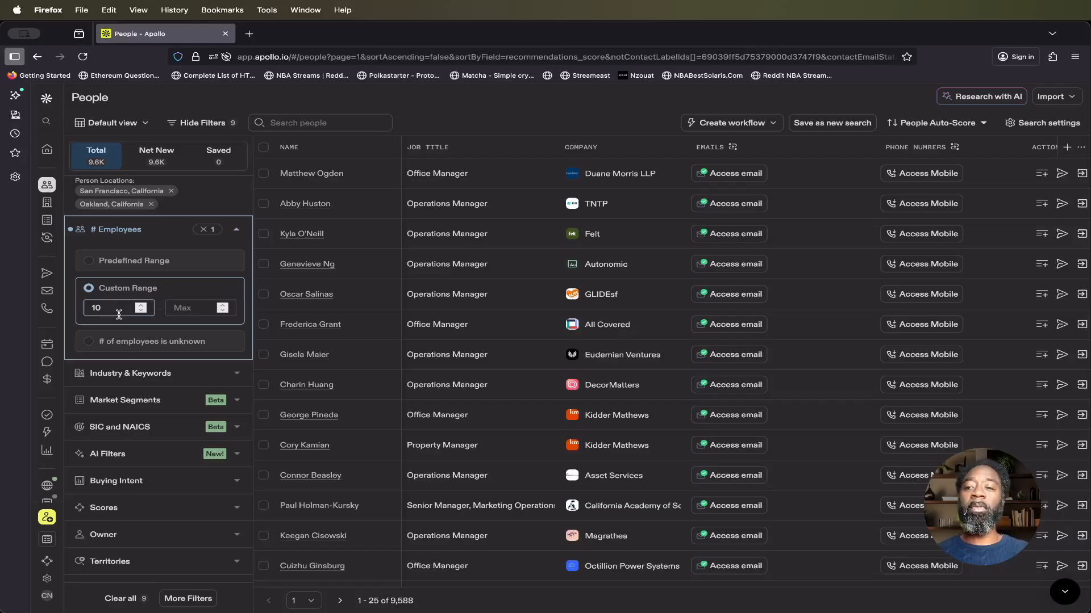
click(134, 229)
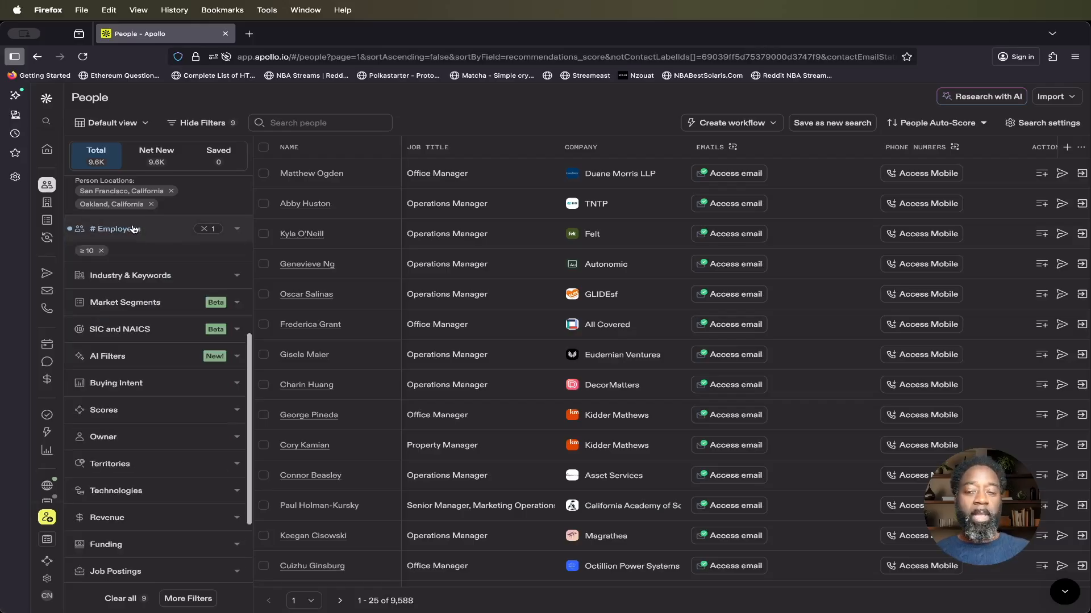
Step: Set the minimum score filter of the people search to Fair
click(141, 415)
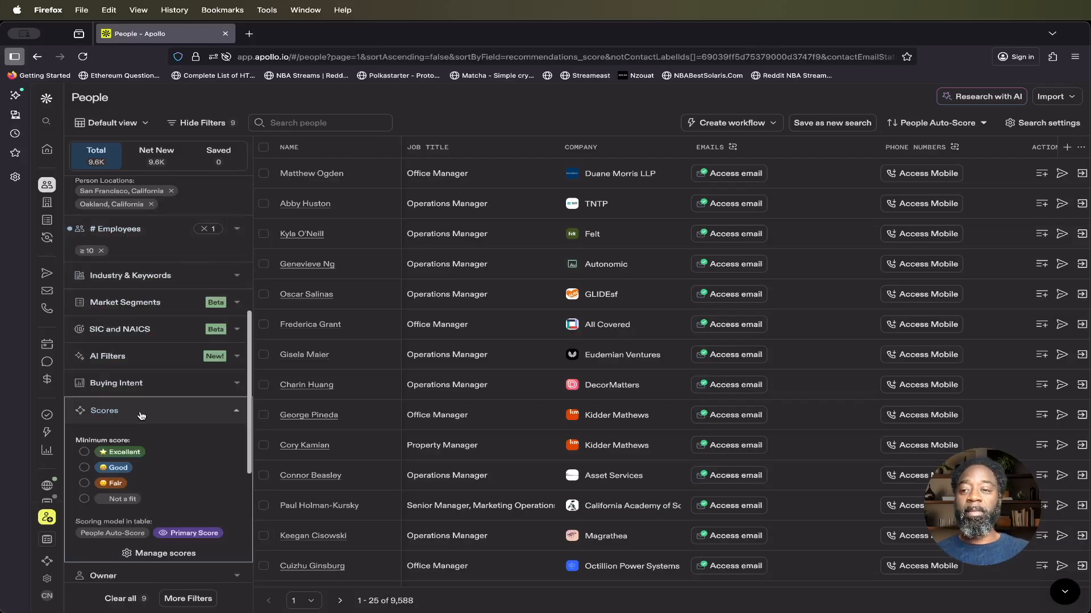
click(84, 484)
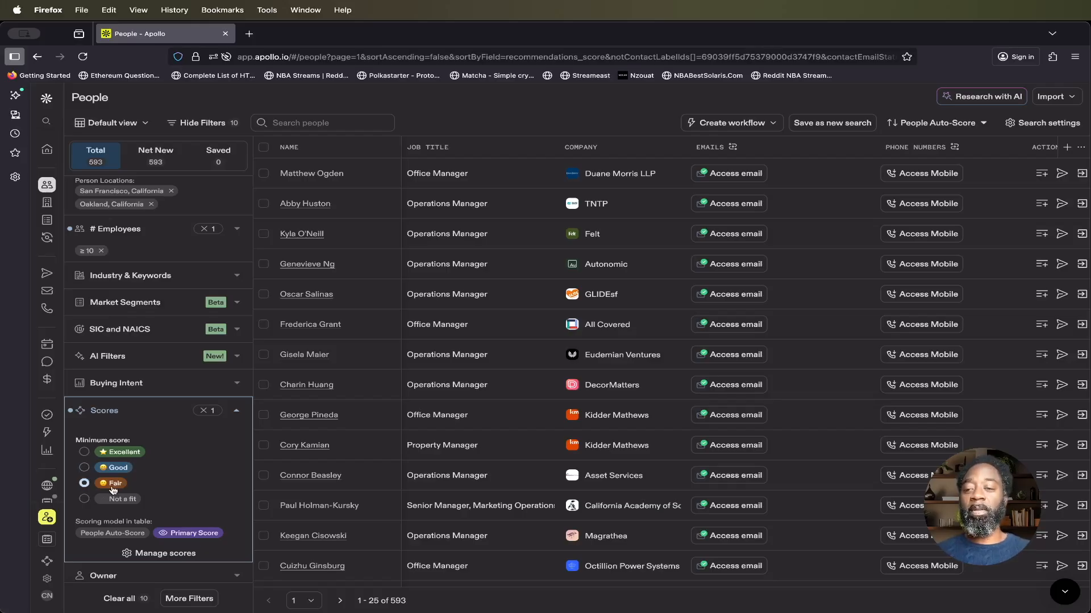
click(113, 411)
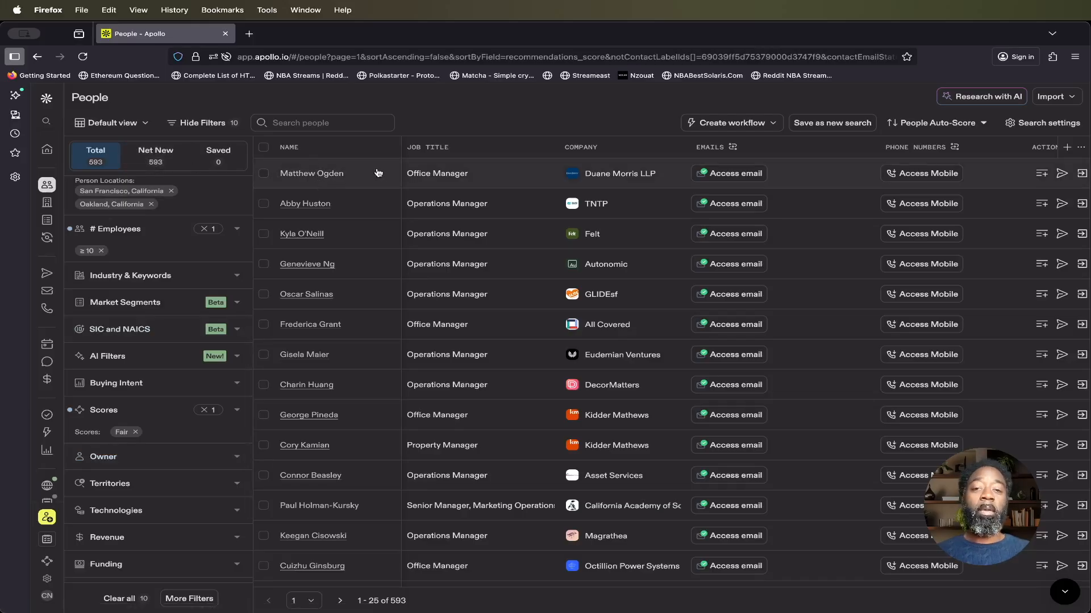
Step: Review the filtered people and select all of them across every results page
scroll(452, 309, down, 1)
scroll(451, 309, down, 2)
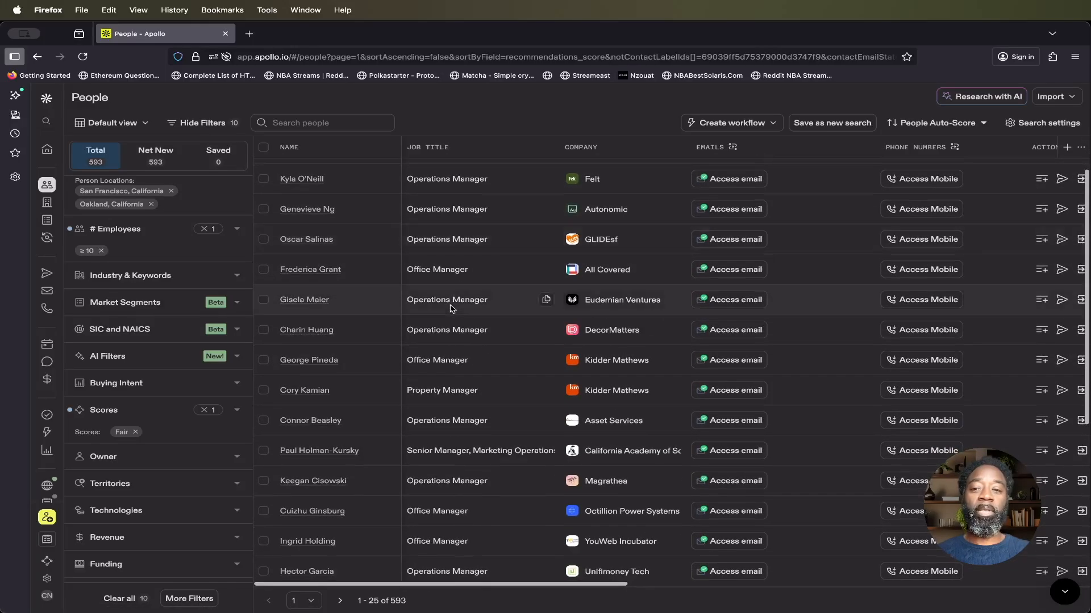
scroll(451, 309, down, 6)
scroll(451, 308, down, 3)
scroll(452, 309, up, 11)
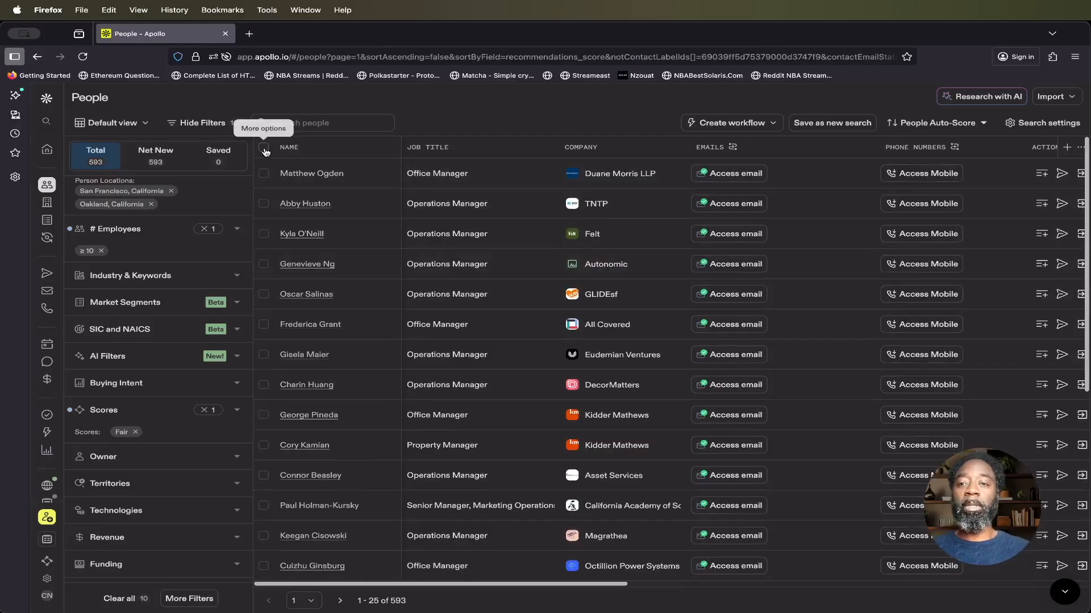
click(265, 150)
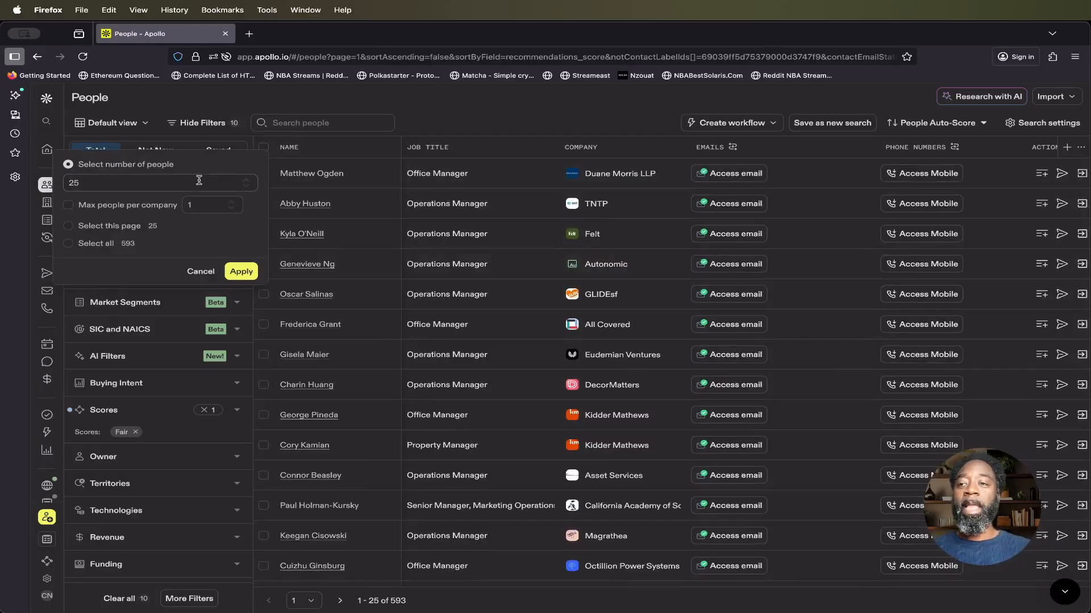
click(103, 182)
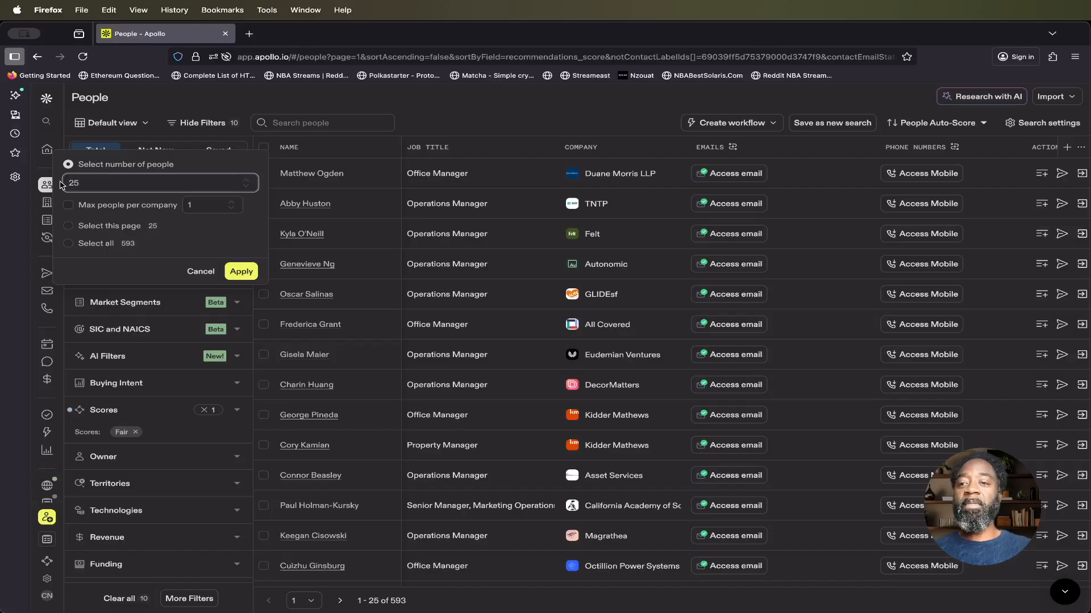
click(68, 243)
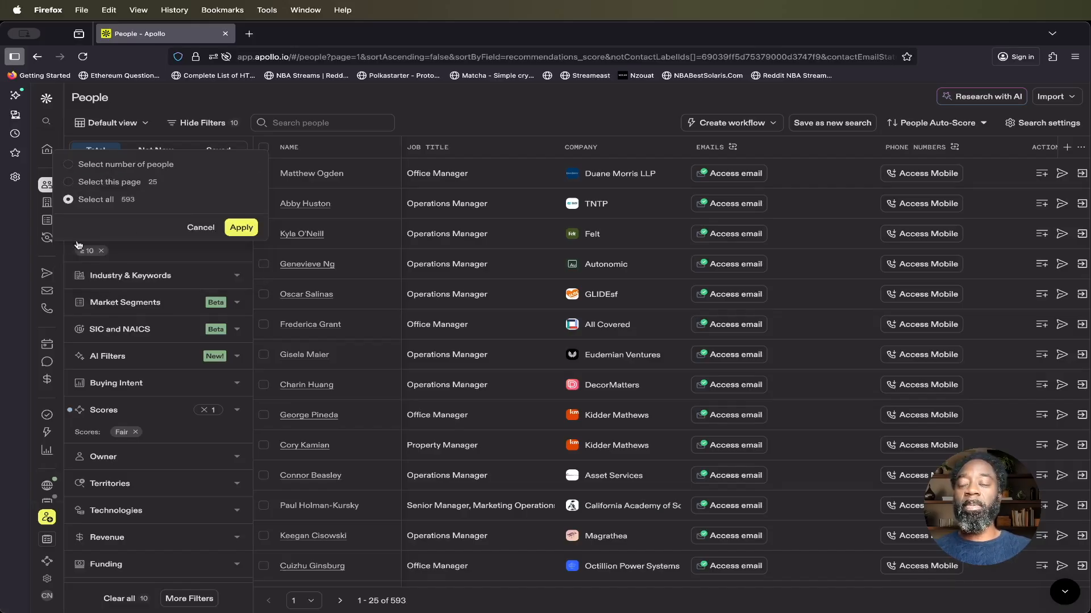
click(241, 228)
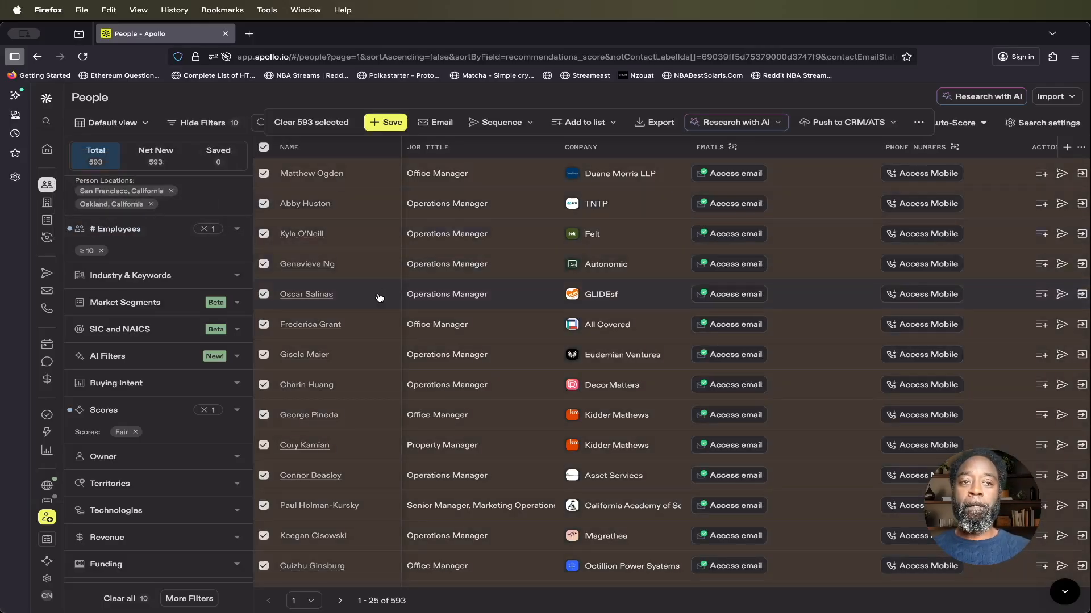
Step: Add all the selected people to a contact list and save the addition
scroll(379, 297, down, 5)
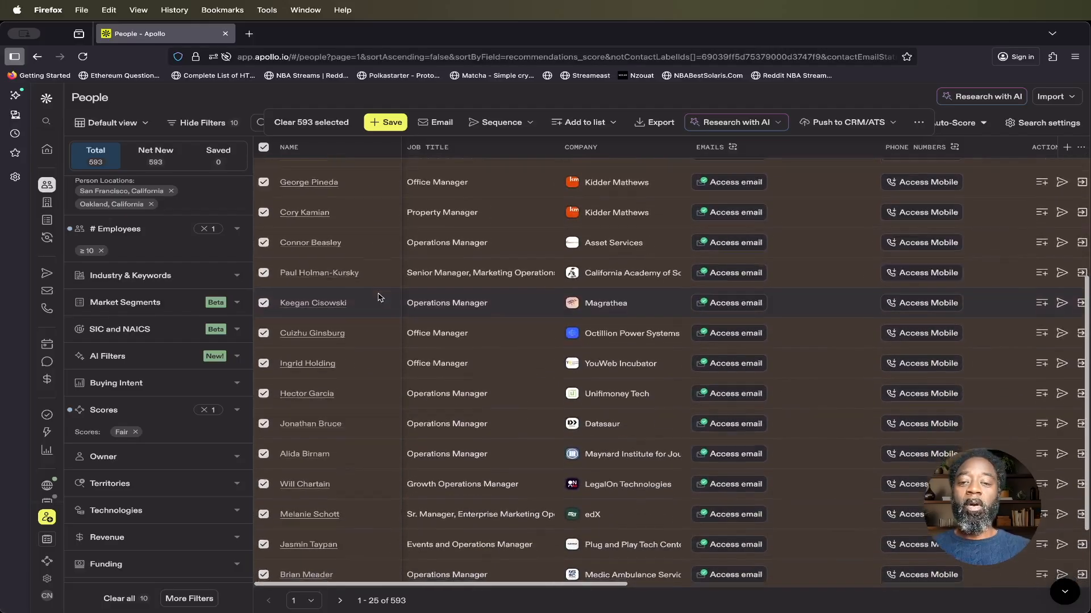
scroll(379, 298, up, 8)
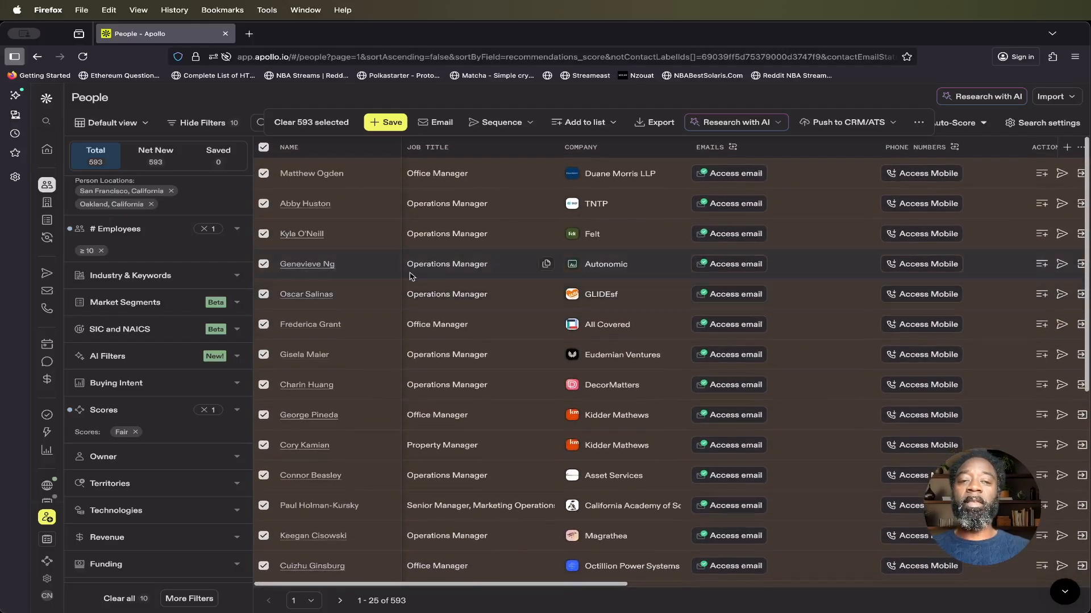
click(612, 126)
click(562, 199)
click(742, 318)
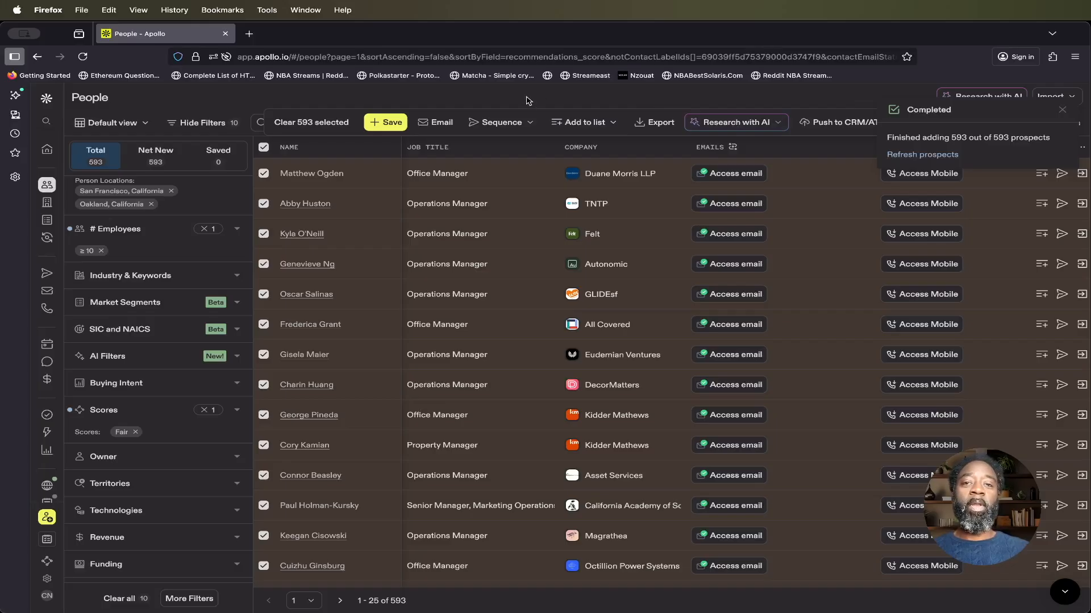
click(647, 124)
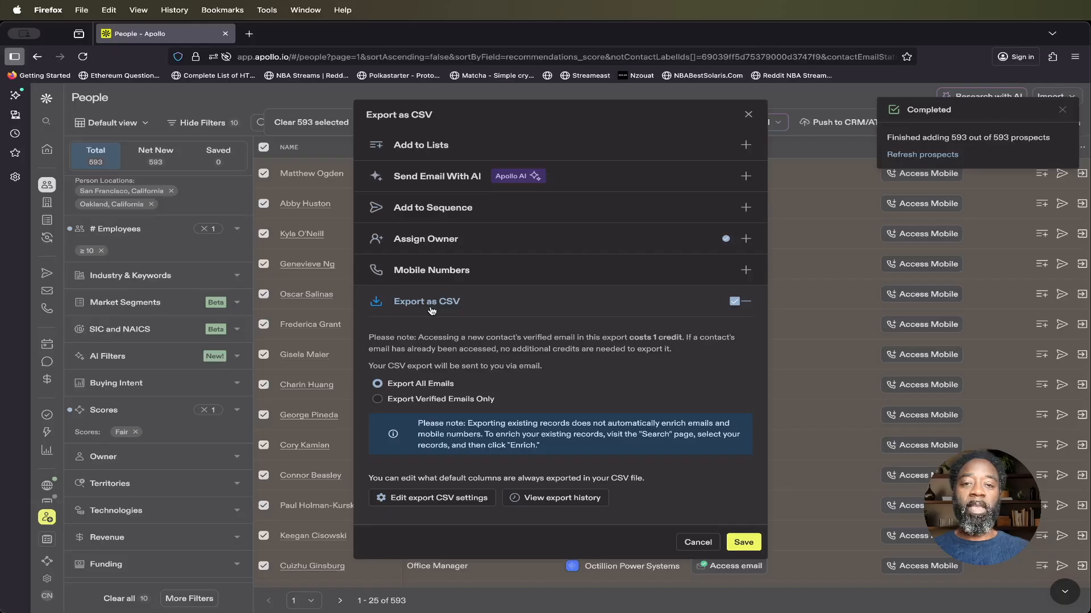
click(523, 151)
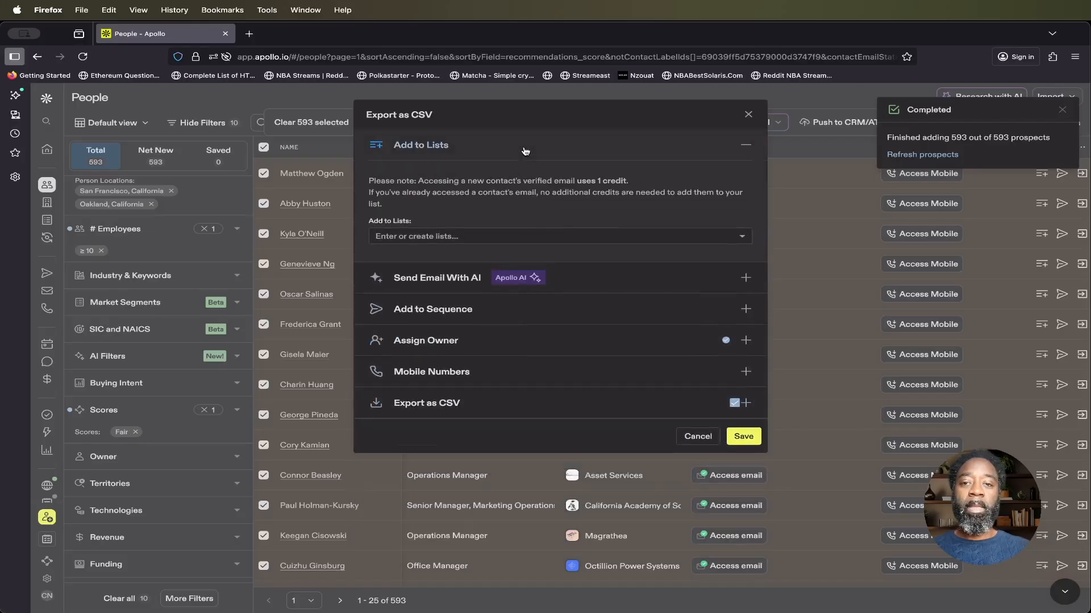
click(488, 241)
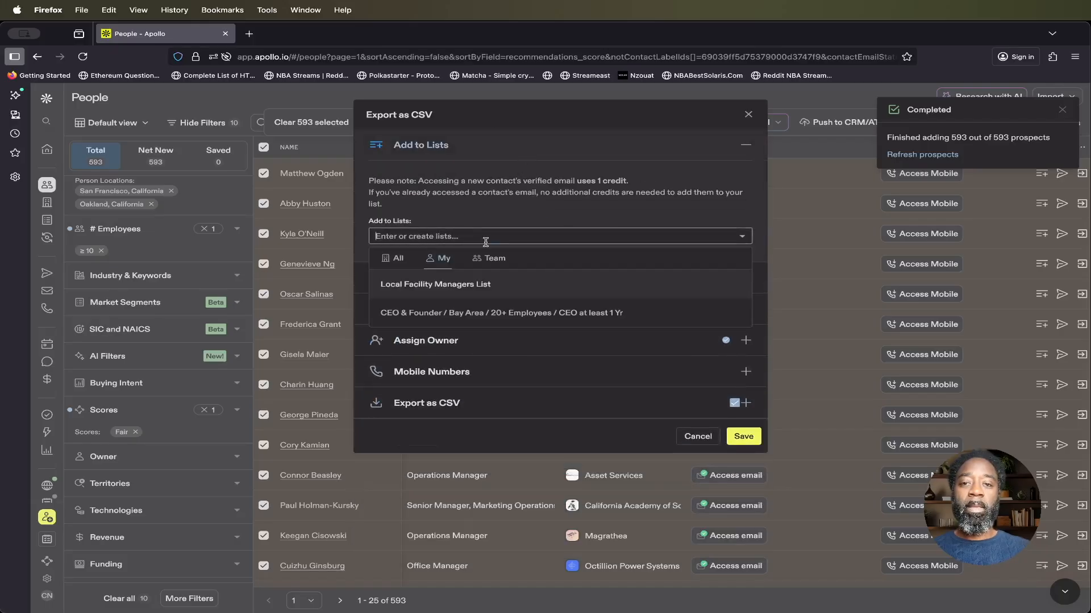
click(465, 285)
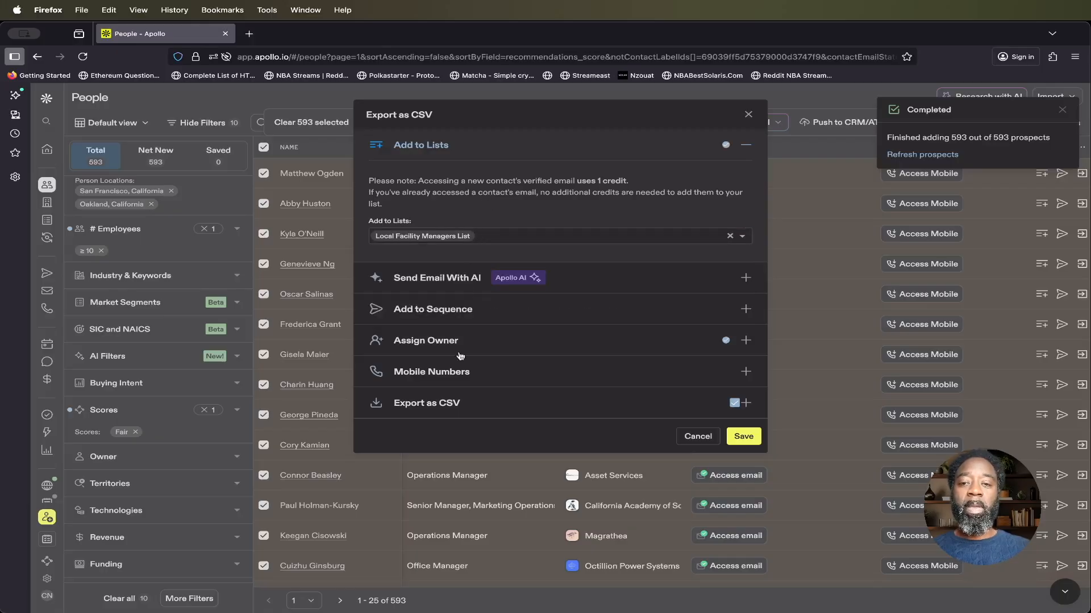
click(443, 405)
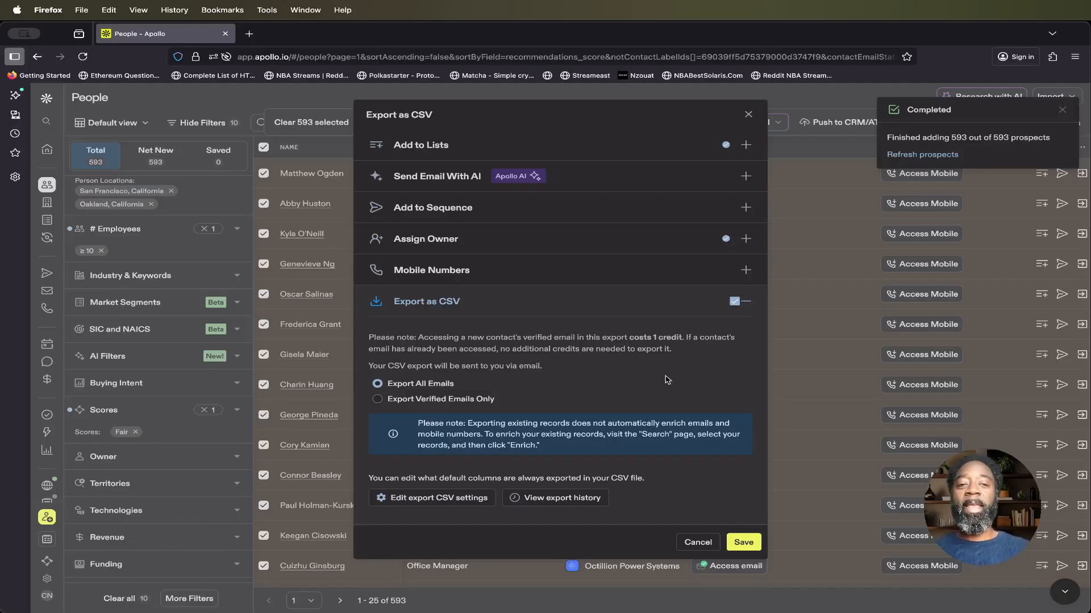
click(698, 542)
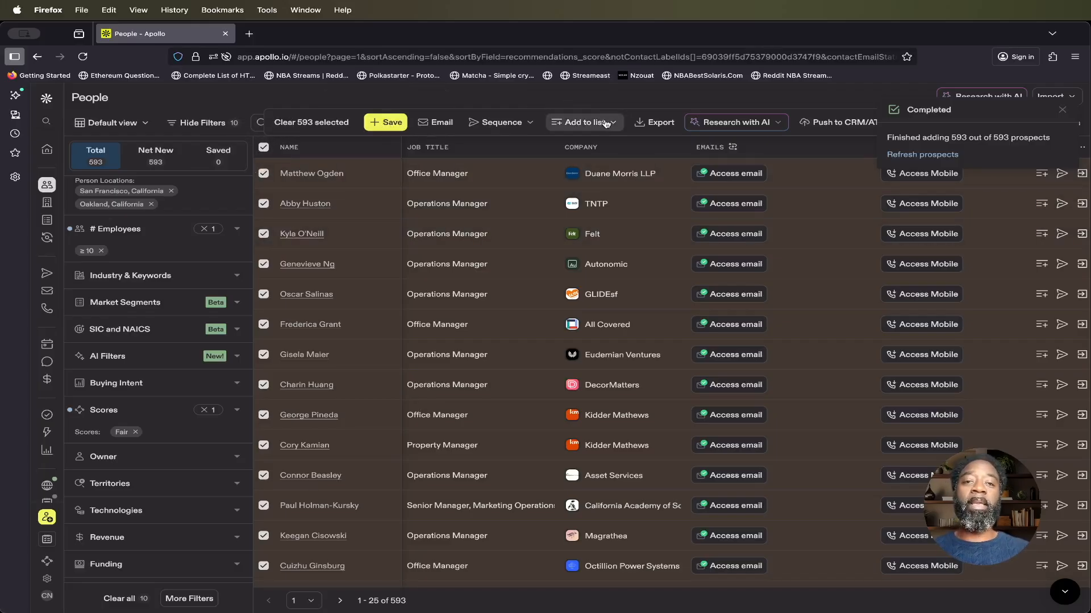
click(584, 122)
click(588, 123)
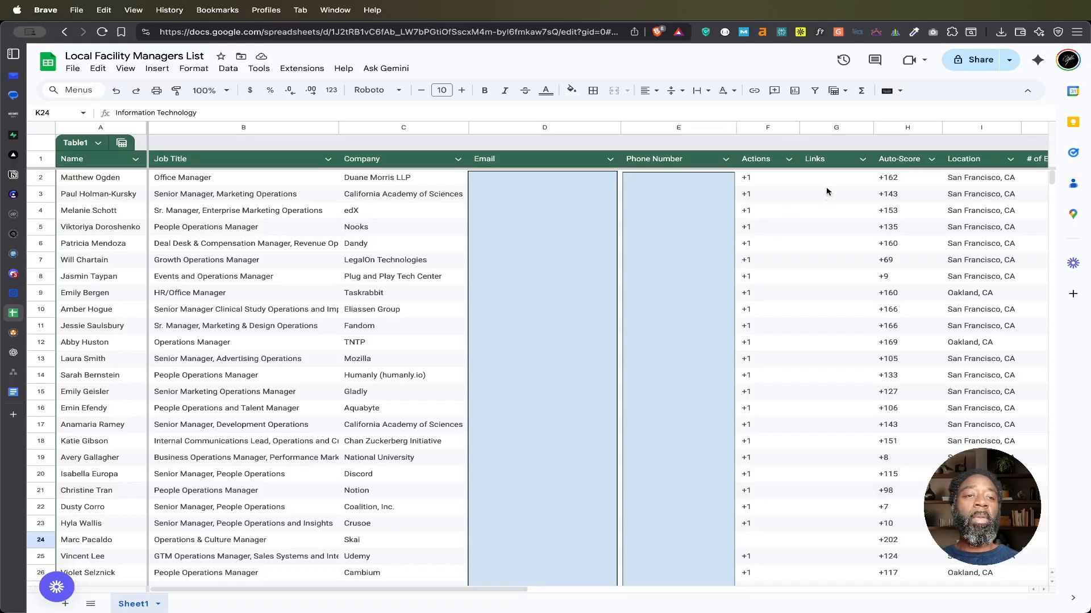
Step: In the Local Facility Managers List spreadsheet in Google Sheets, delete the Actions and Links columns together
scroll(861, 218, right, 10)
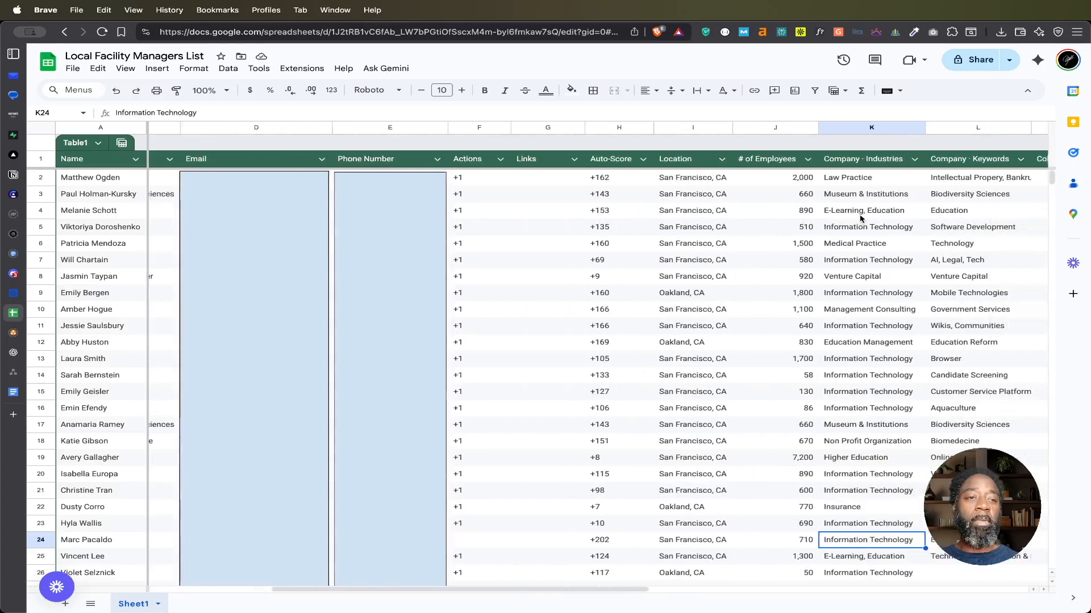
scroll(861, 219, left, 10)
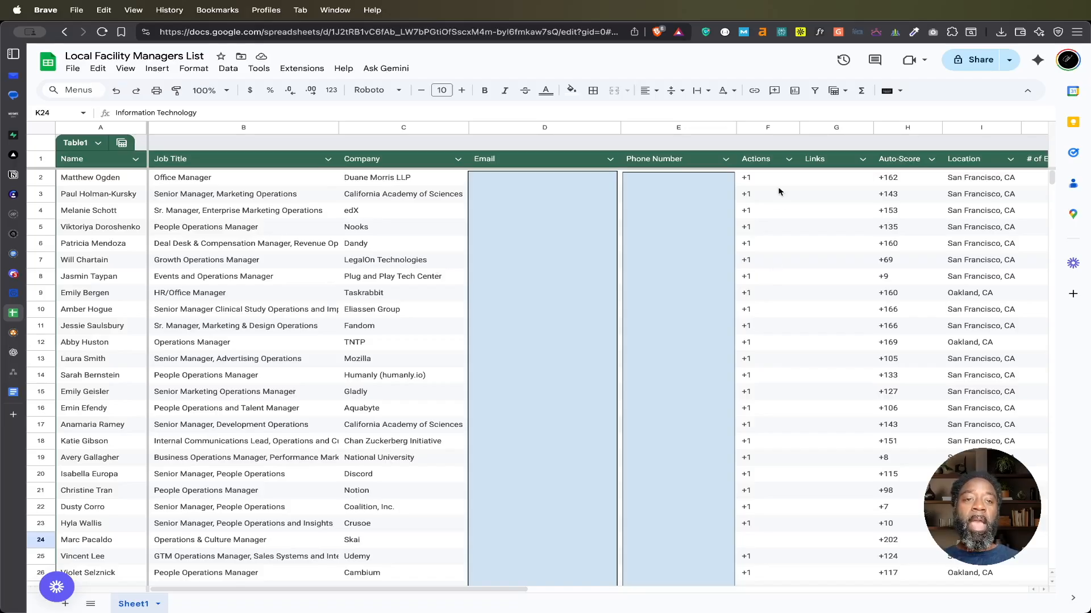
click(764, 129)
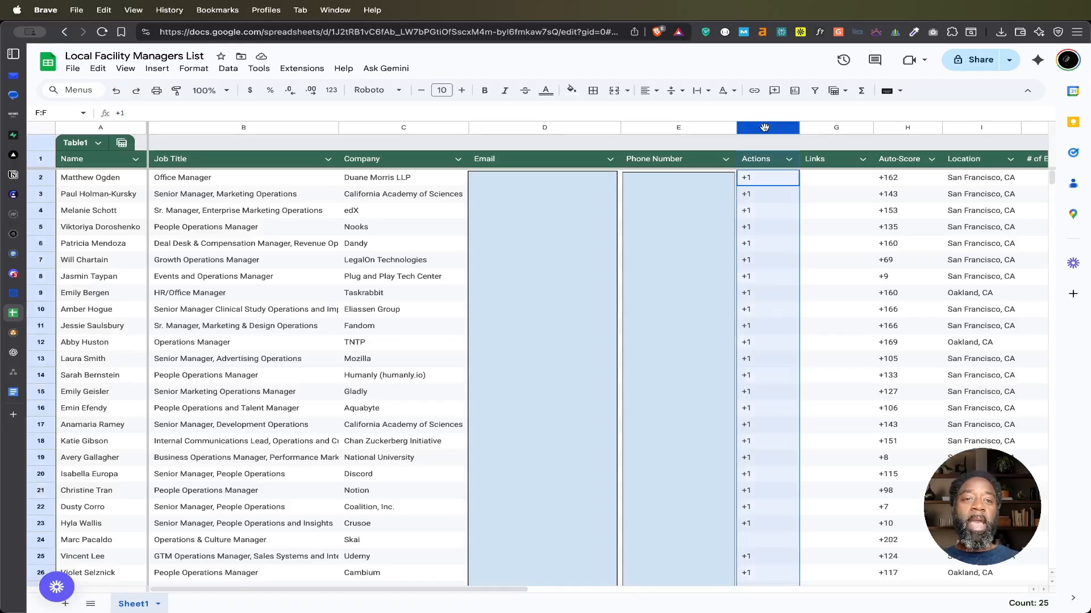
shift+click(813, 128)
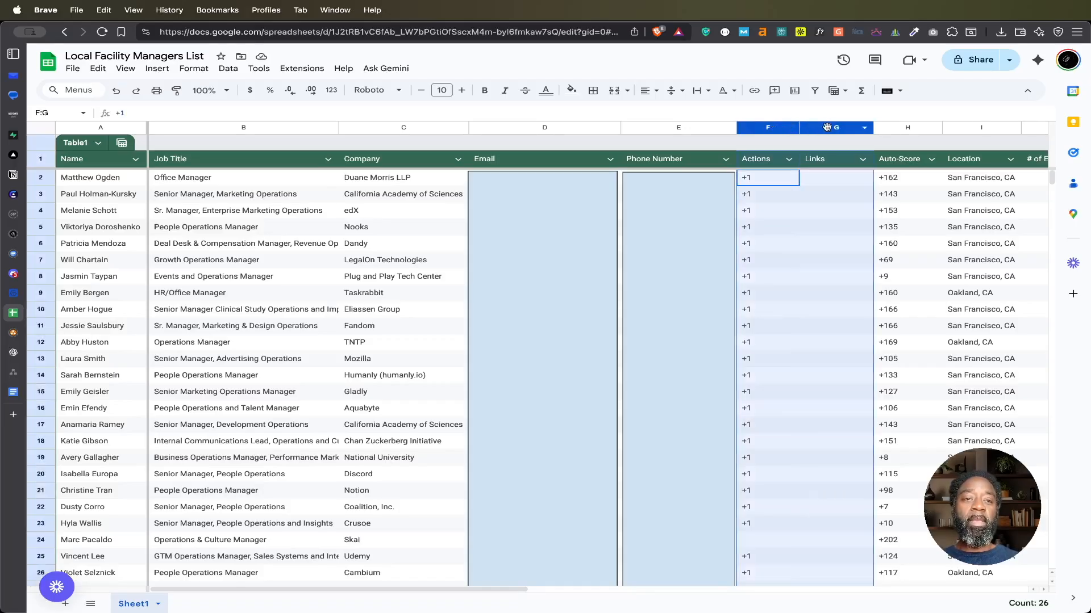
right_click(768, 130)
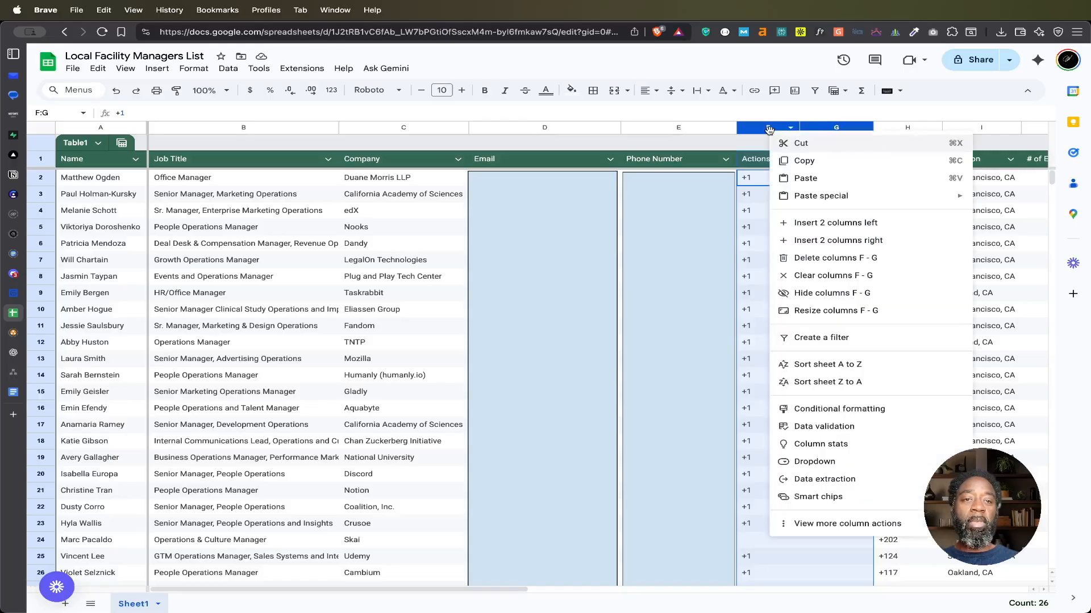
click(820, 262)
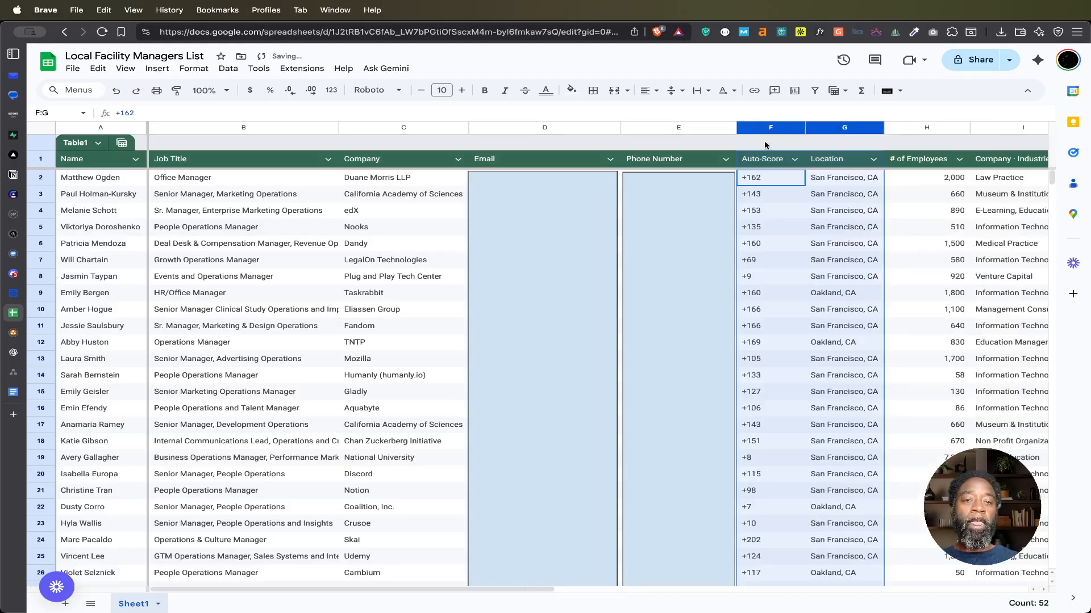
Step: Examine the remaining prospect columns, from job title and company through location, number of employees, industries and keywords
scroll(799, 251, right, 1)
scroll(800, 251, right, 2)
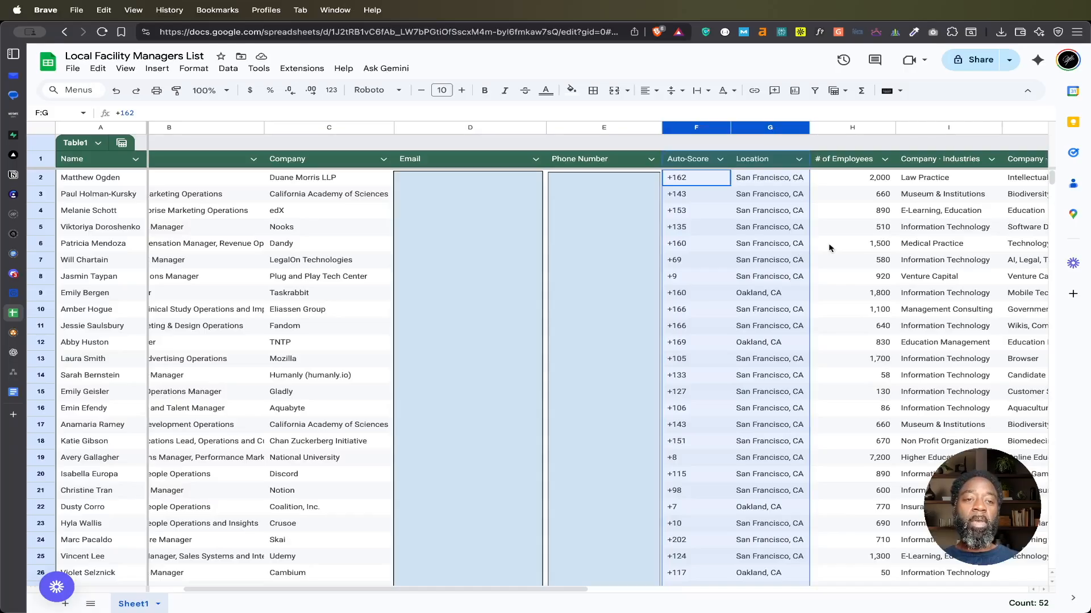
click(831, 246)
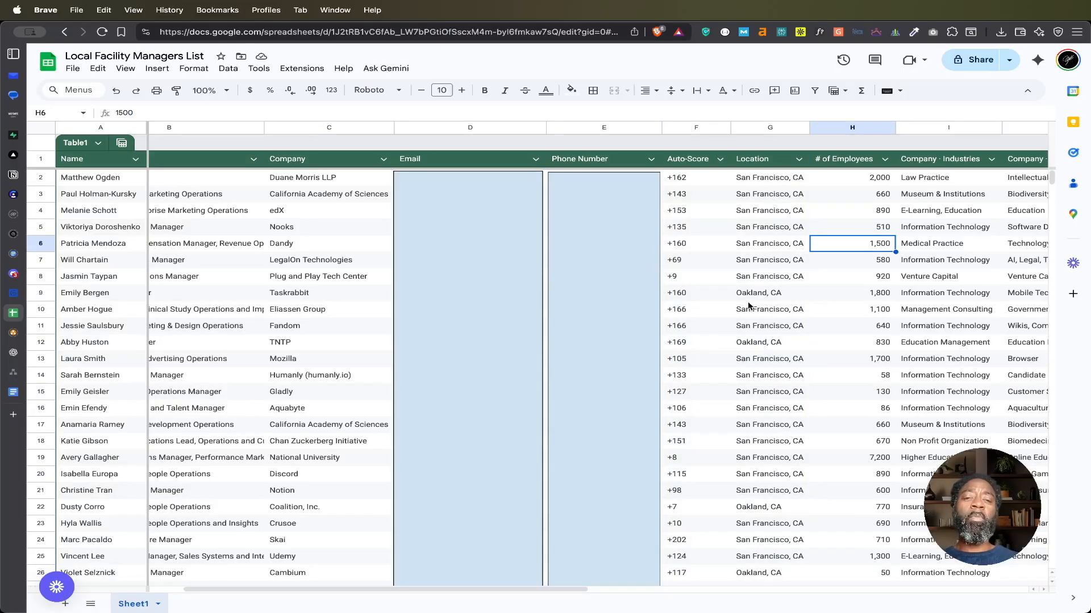
scroll(688, 297, left, 2)
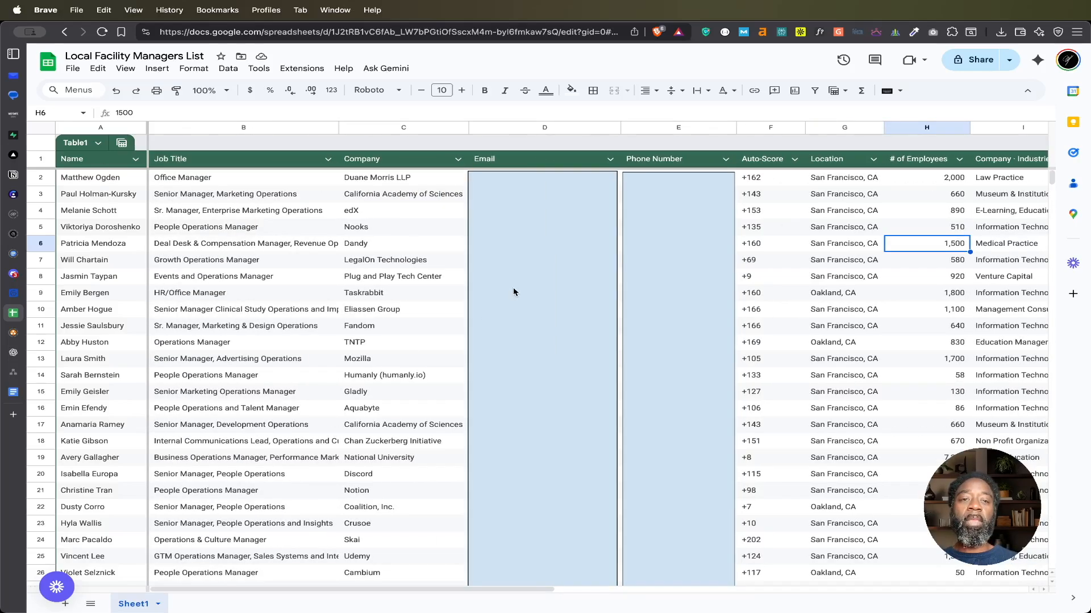
scroll(824, 267, right, 3)
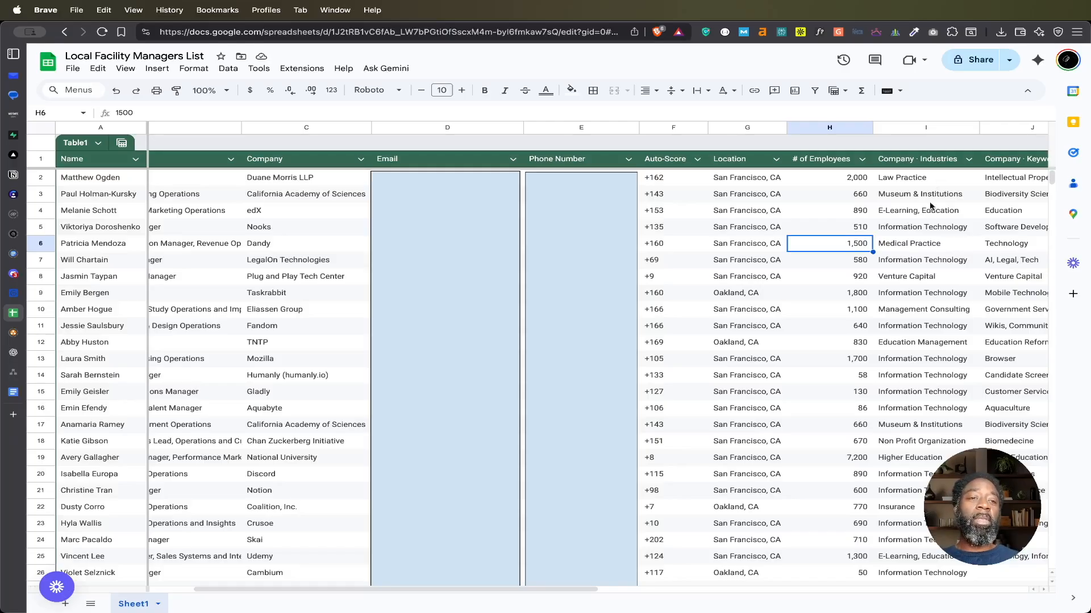
scroll(918, 356, right, 1)
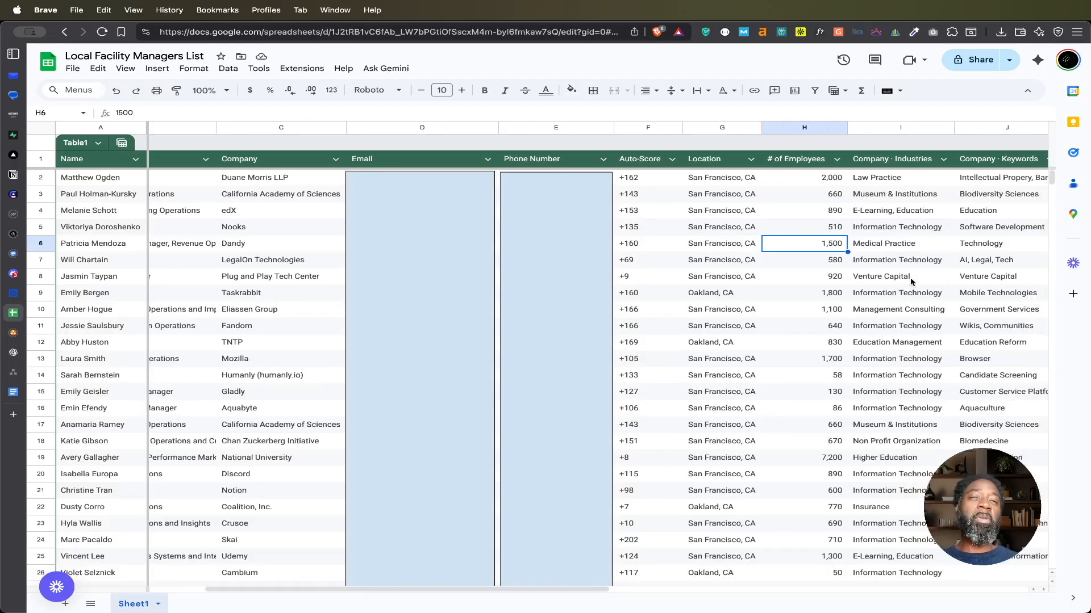
scroll(910, 281, right, 4)
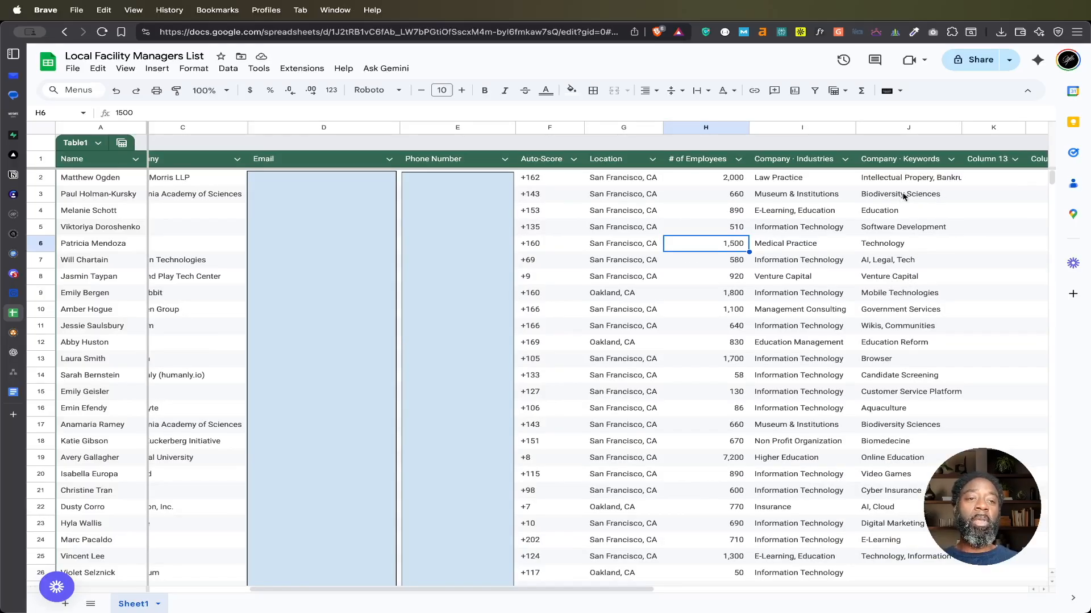
scroll(897, 208, left, 6)
scroll(895, 208, left, 2)
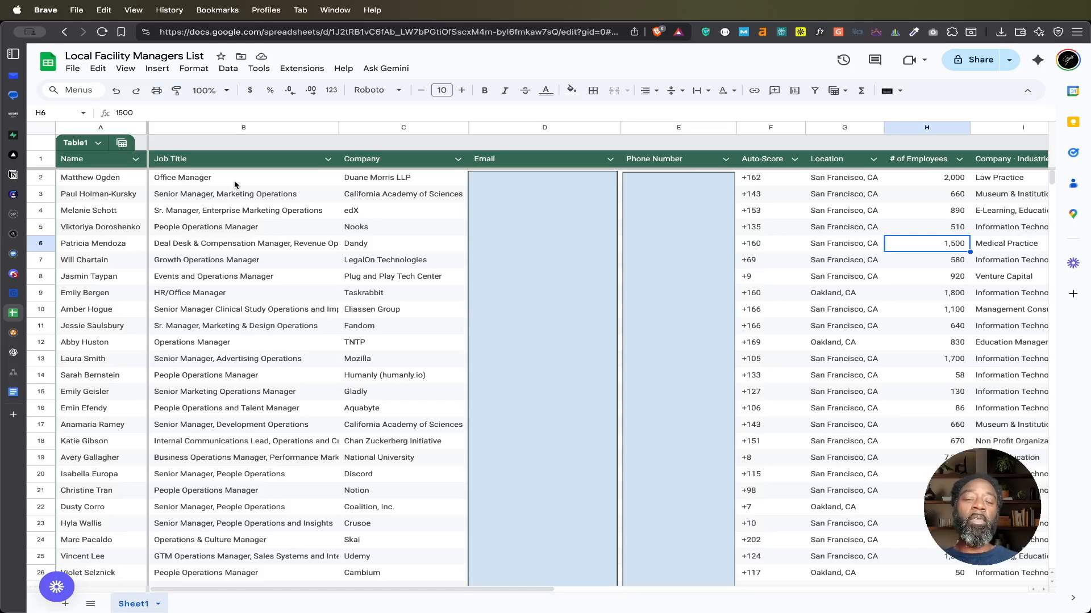
click(73, 68)
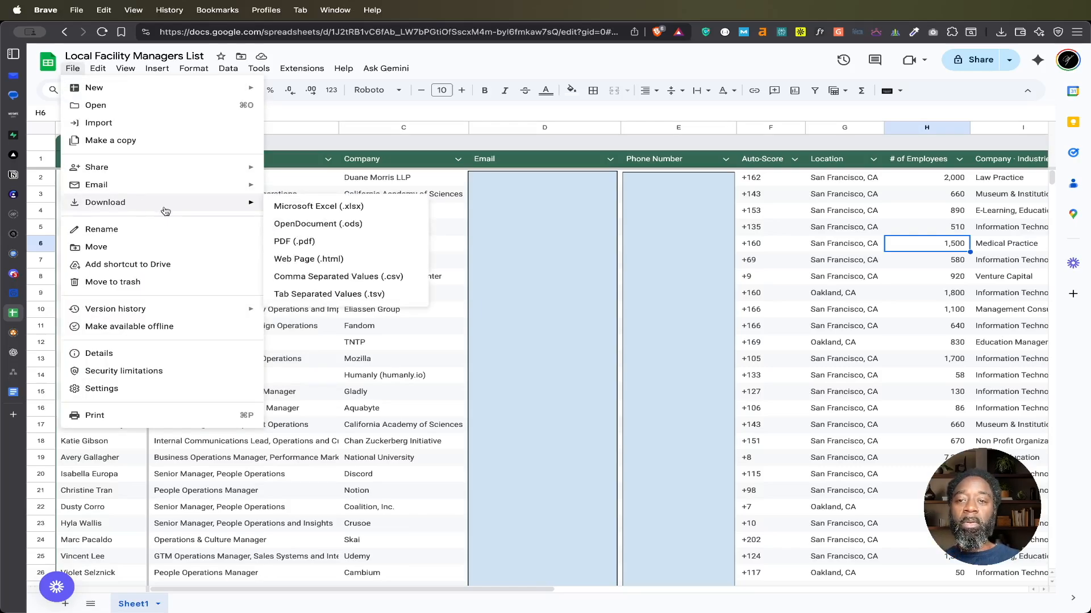
mouse_move(212, 203)
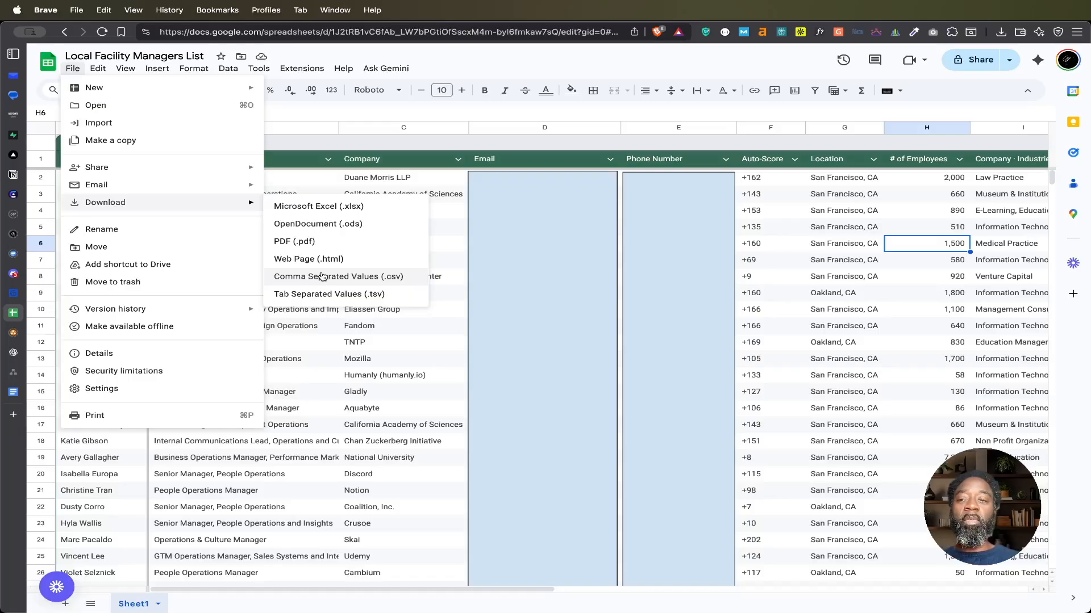
click(536, 112)
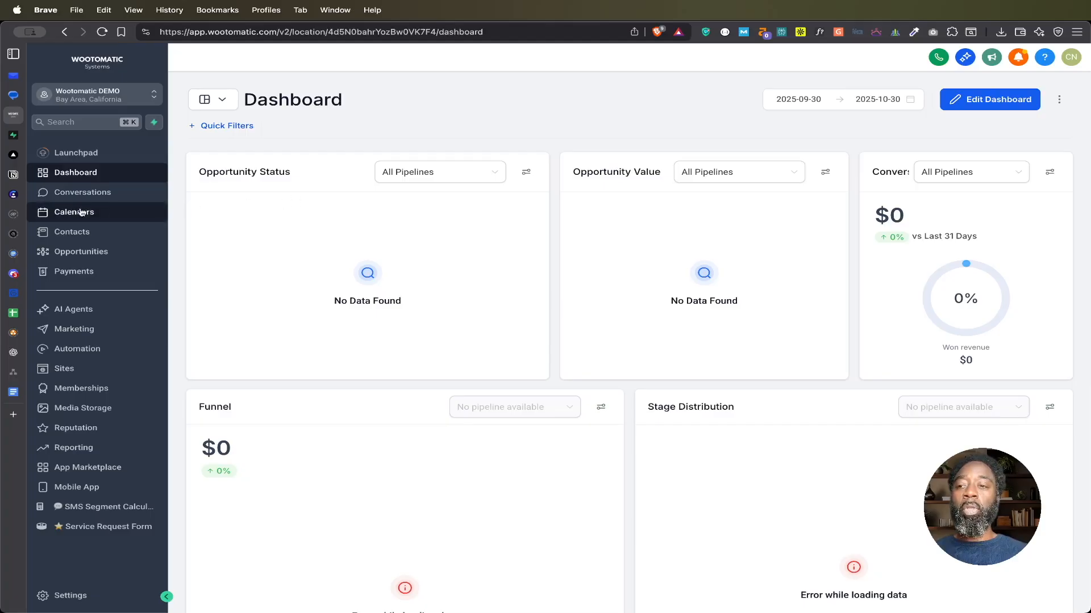
Step: In the Wootomatic CRM, start a new opportunities pipeline and name it Commercial Cleaning Outreach
click(75, 256)
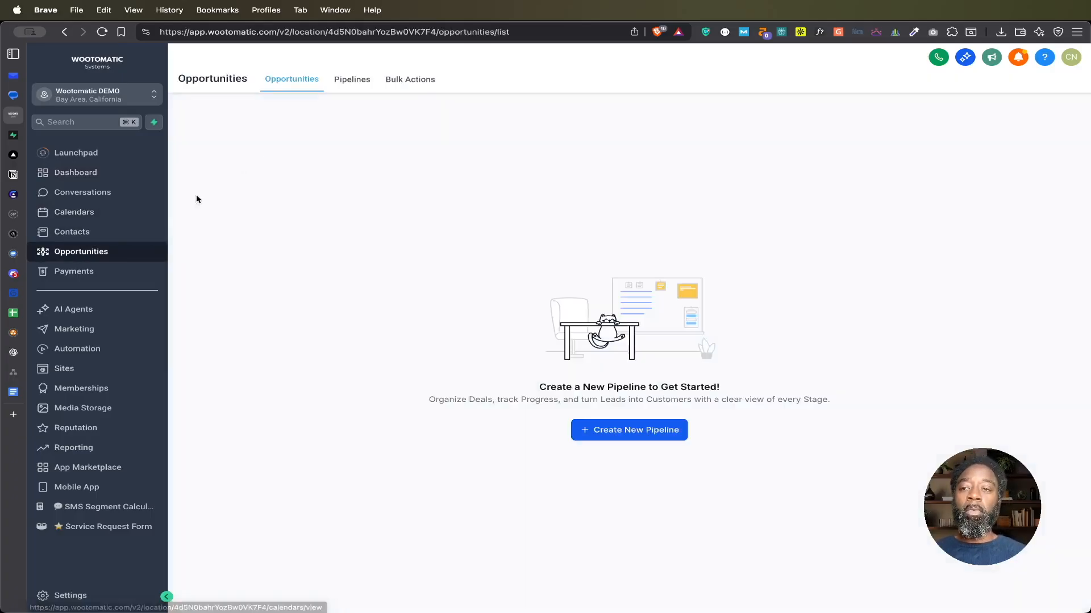
click(350, 86)
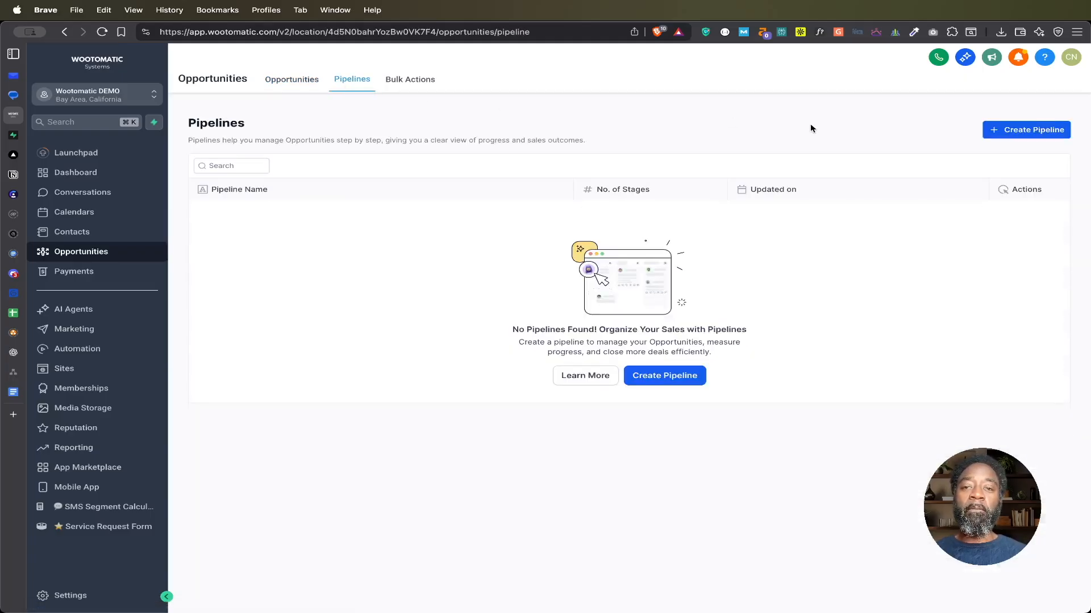
click(1013, 132)
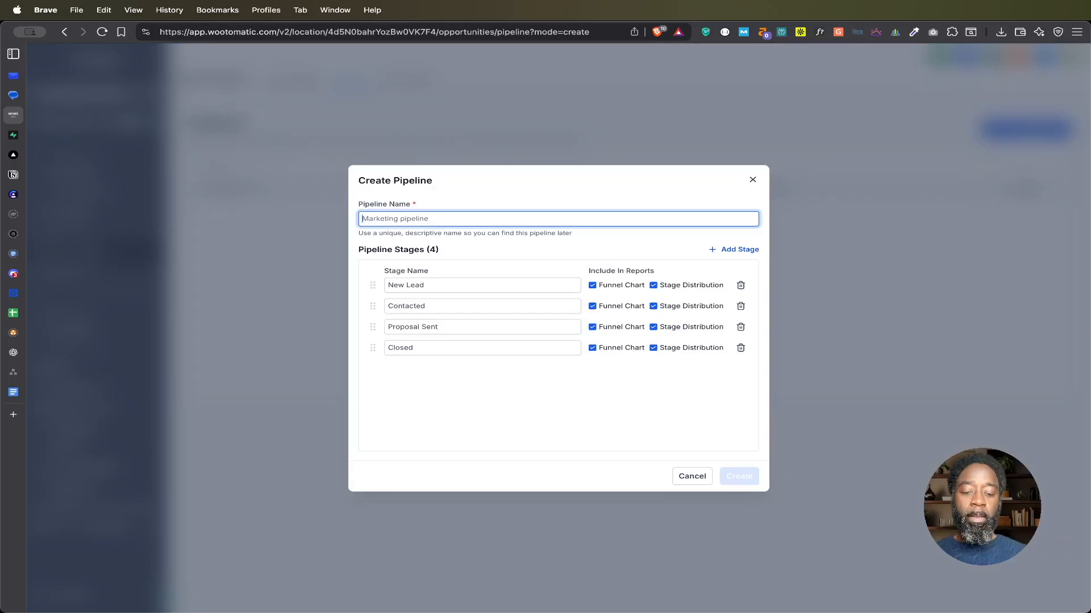
text(Commercial Cleanin)
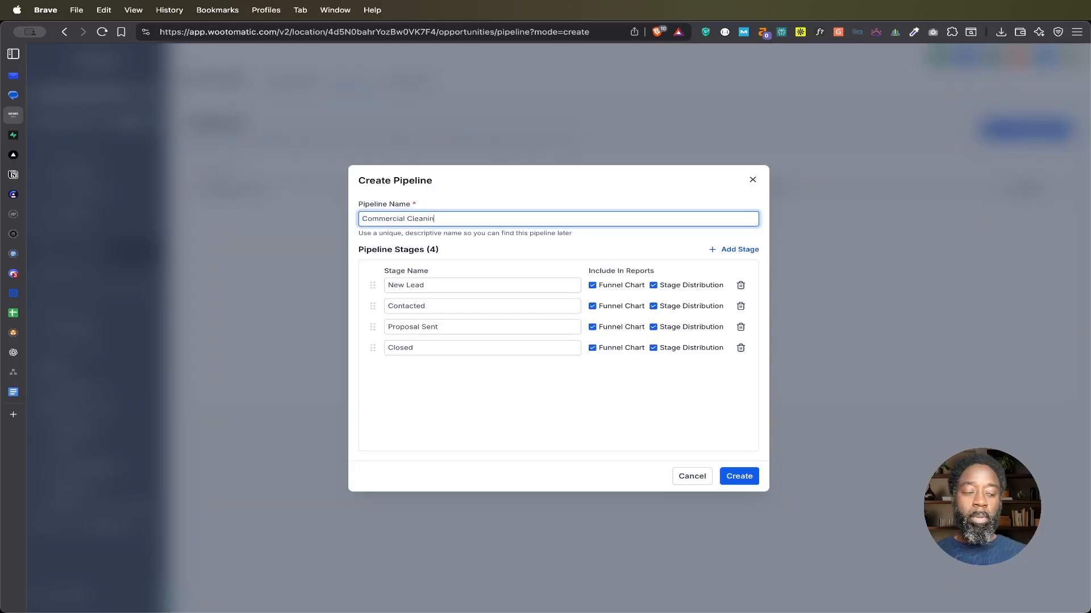
text(g Outreach)
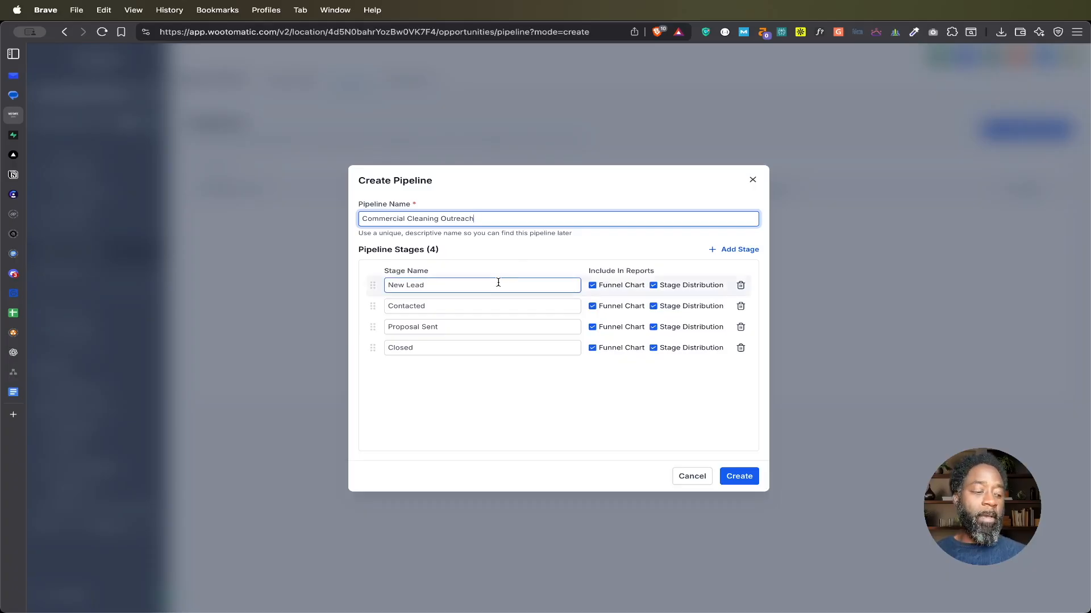
Step: Rename the pipeline's Proposal Sent stage to Interested and its Closed stage to Booked Appointment
triple_click(447, 327)
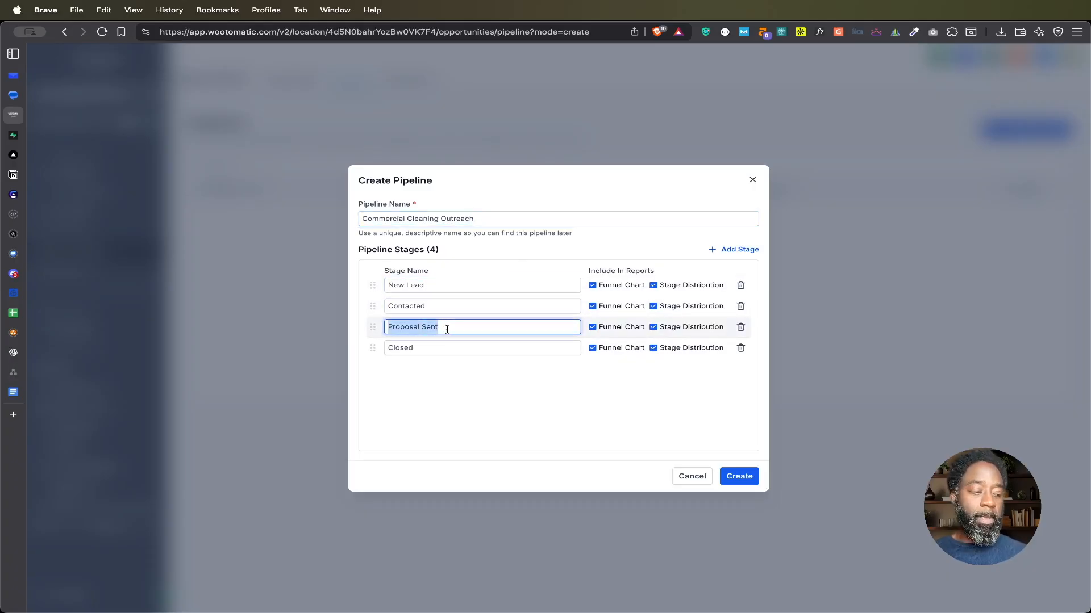
text(Interes)
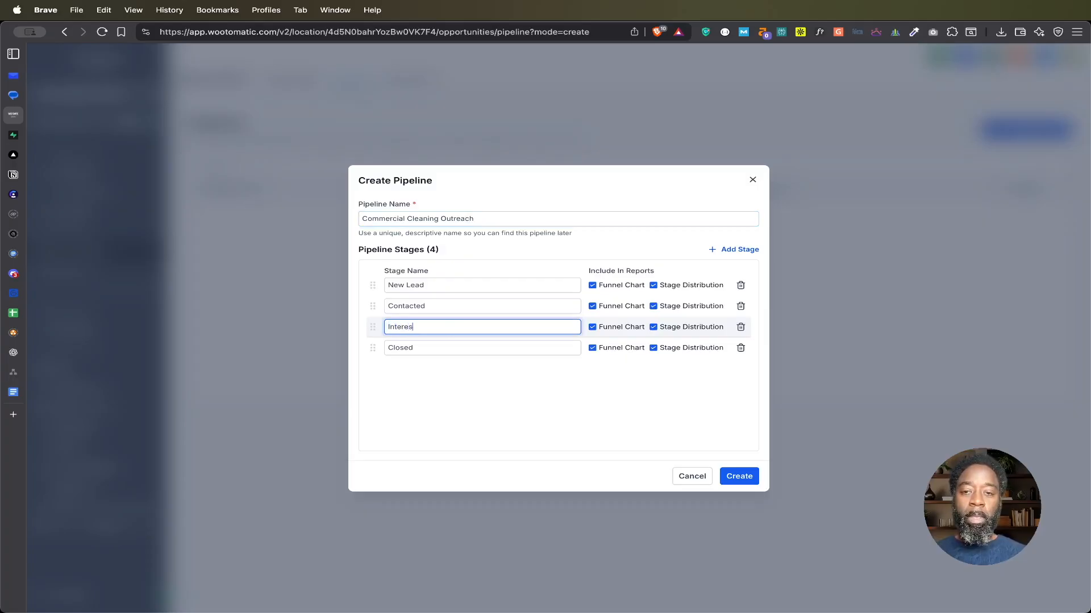
text(ted)
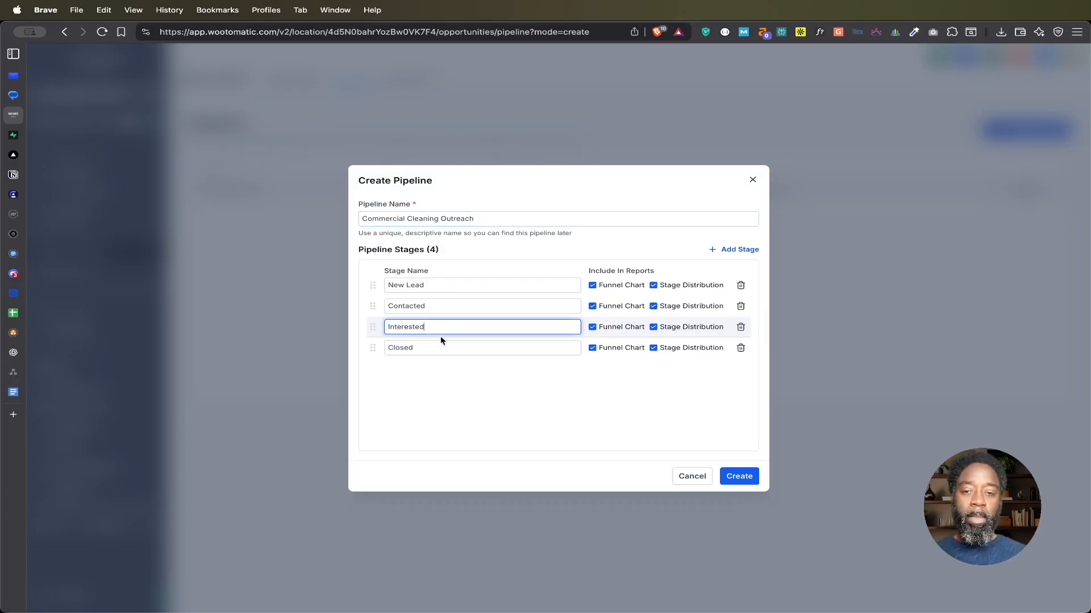
triple_click(402, 348)
text(Booked Appointment)
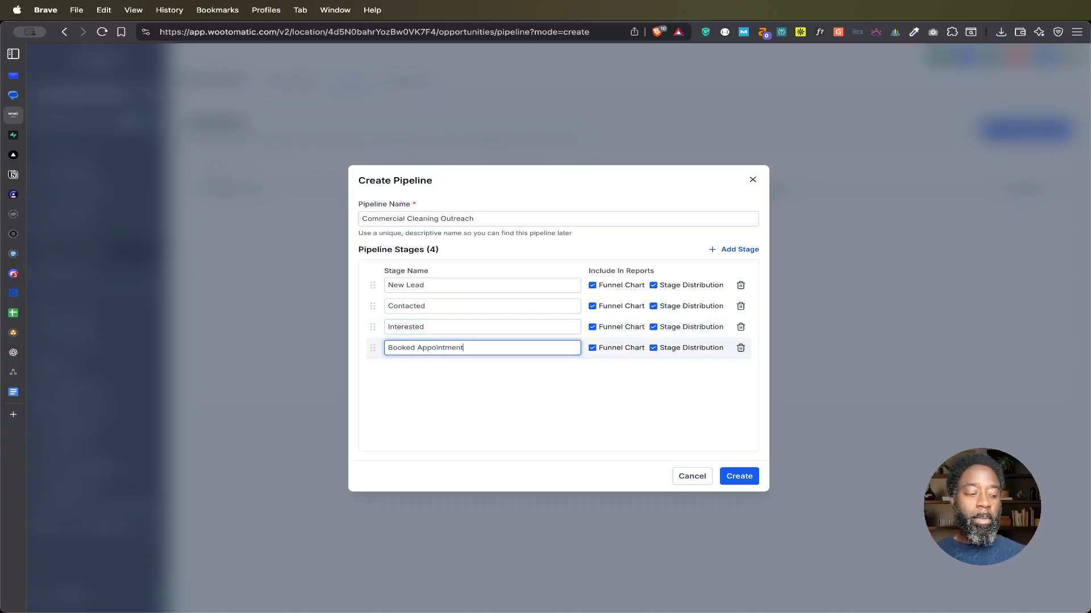
Step: Add two more stages named Closed and Nurture after Booked Appointment and create the pipeline
click(727, 251)
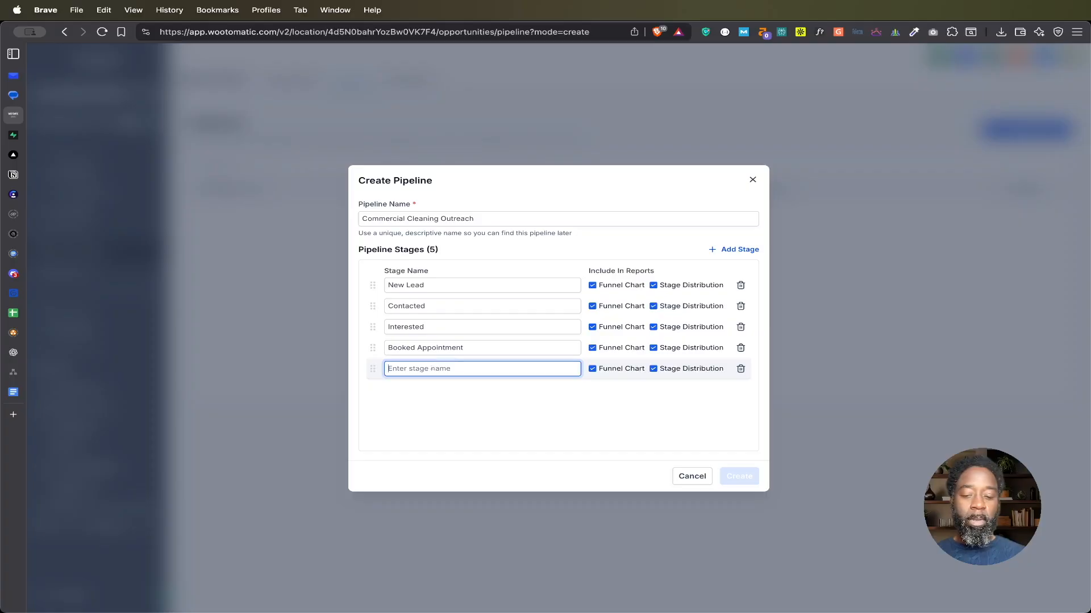
text(Closed)
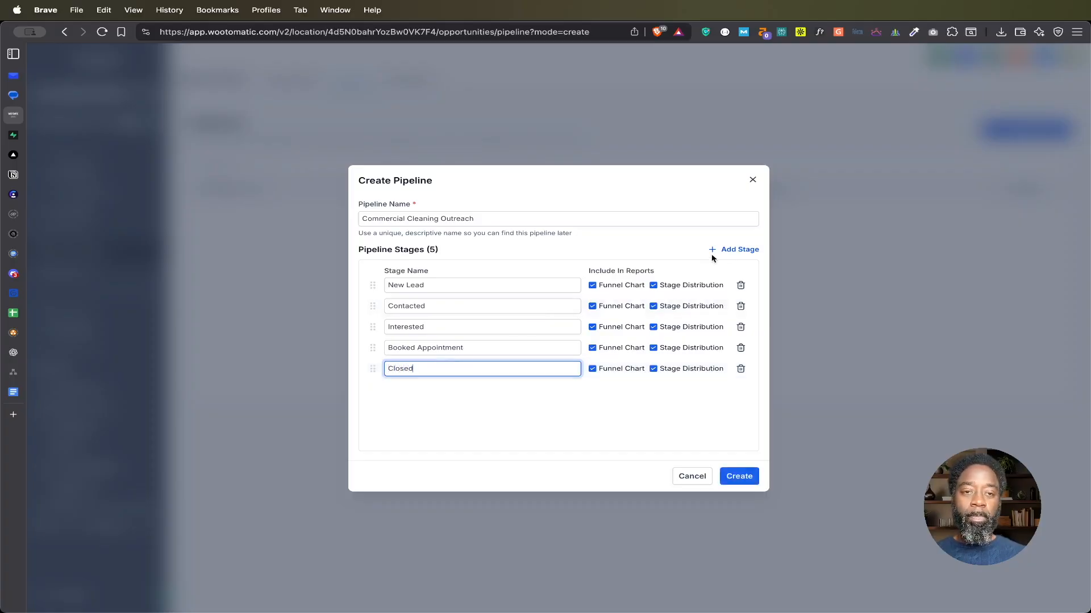
click(736, 250)
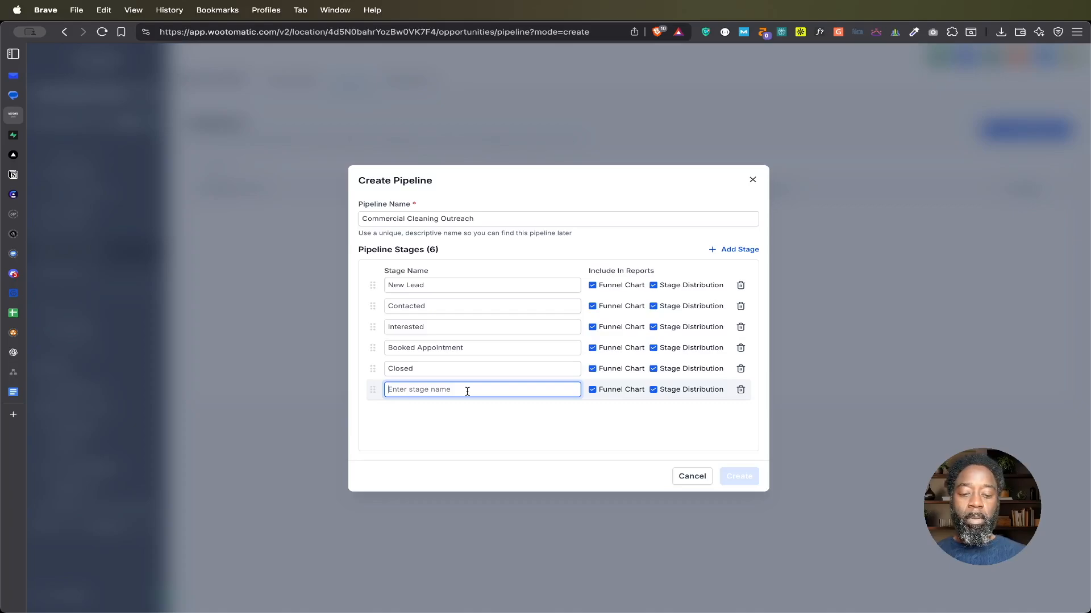
text(Nurture)
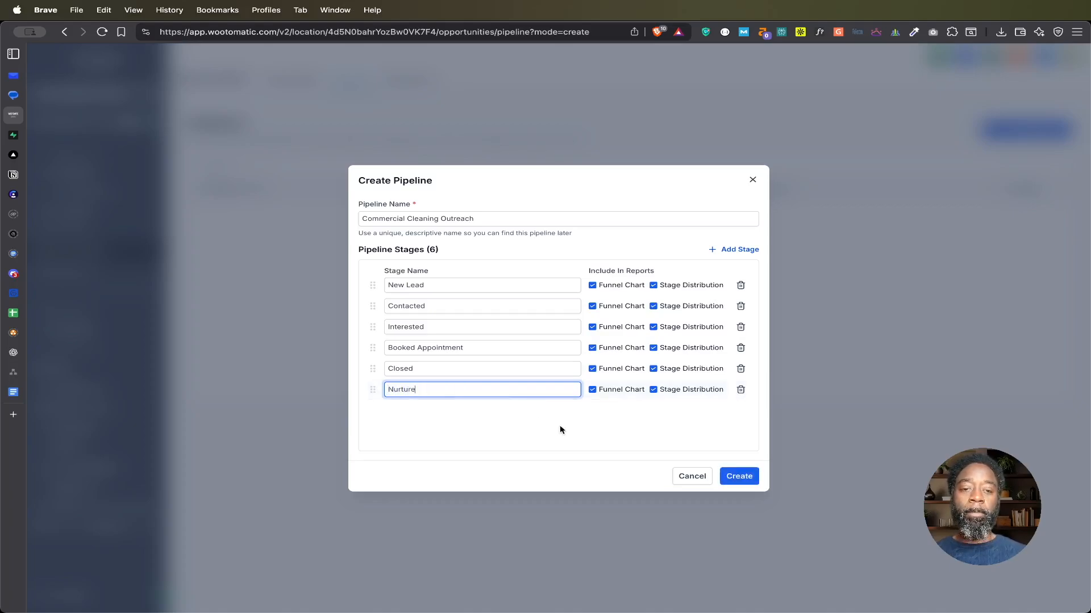
click(738, 476)
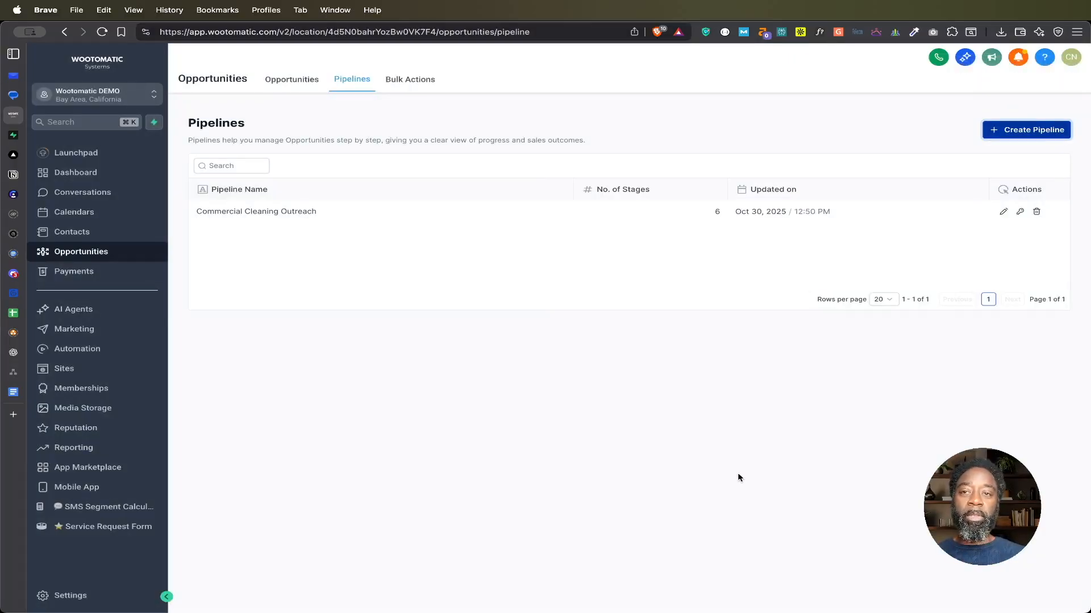
Step: View the Commercial Cleaning Outreach opportunities board and look through its stages from New Lead to Nurture
click(294, 81)
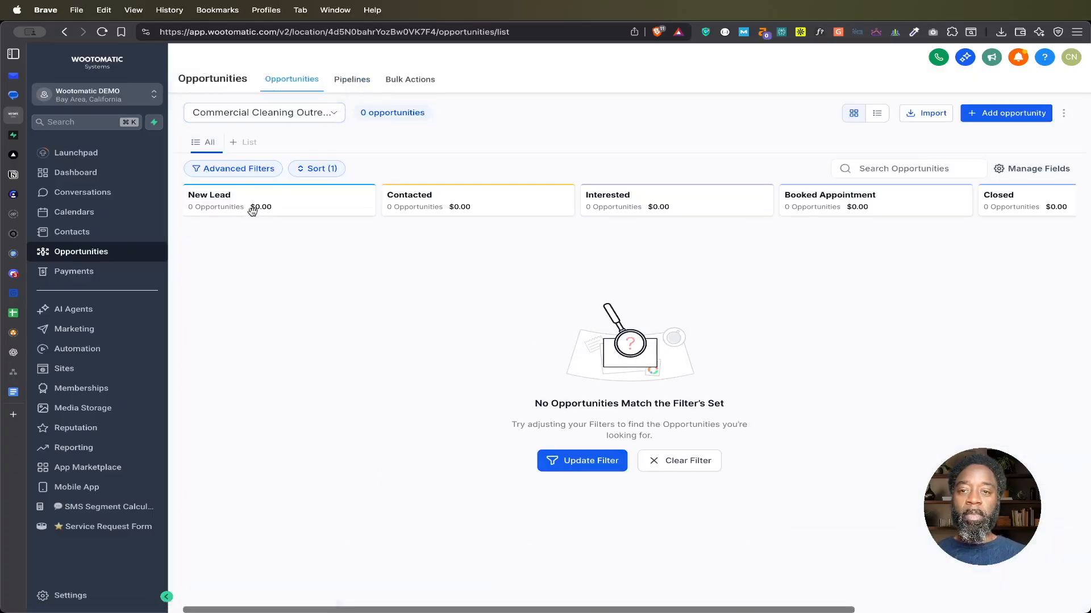
scroll(278, 209, right, 3)
scroll(279, 209, right, 4)
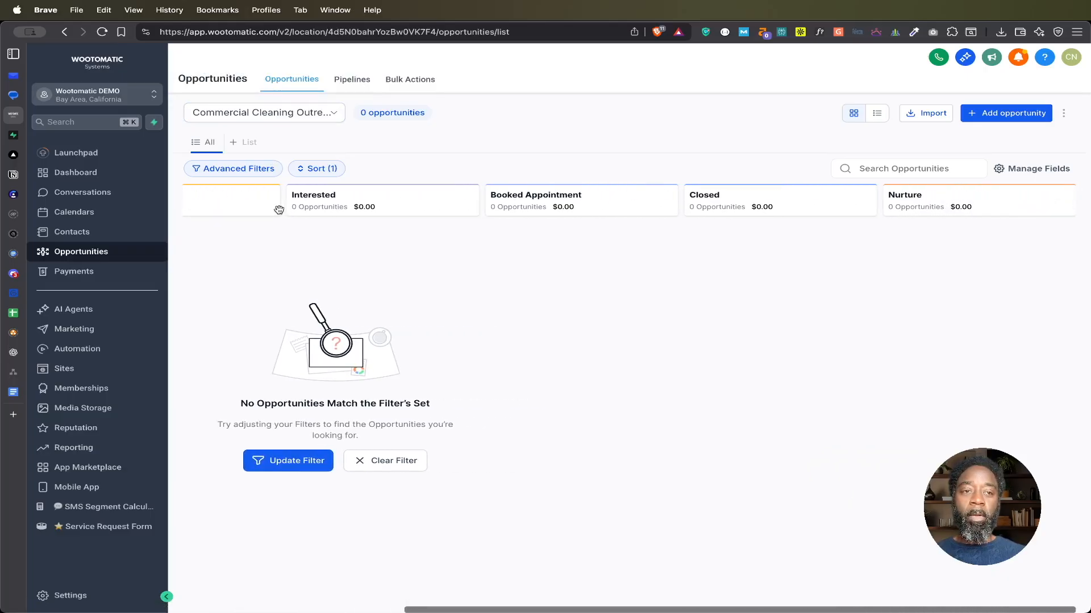
scroll(278, 209, left, 6)
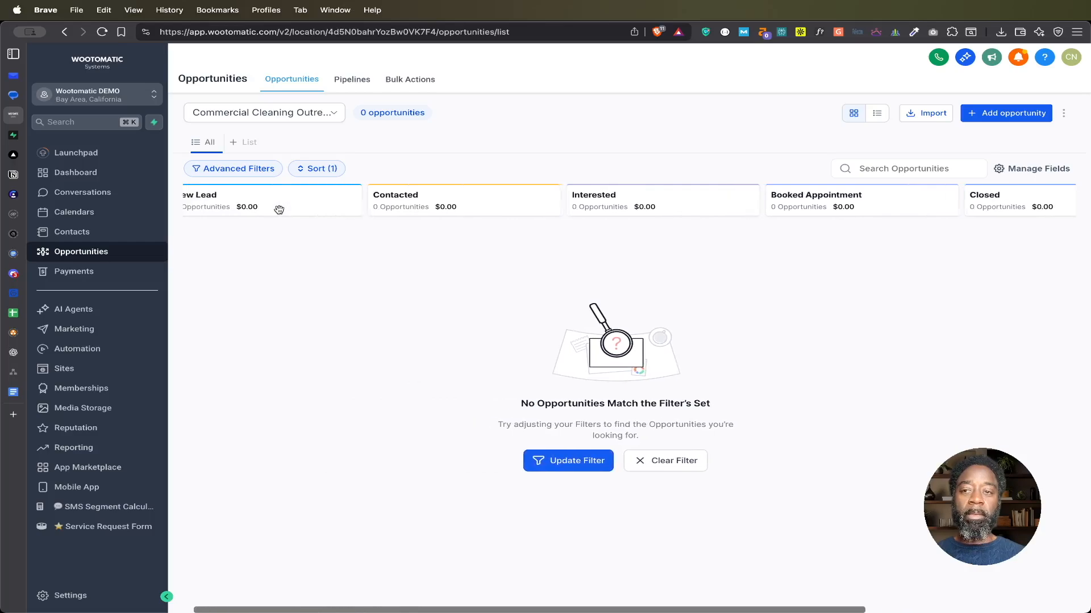
scroll(279, 210, left, 1)
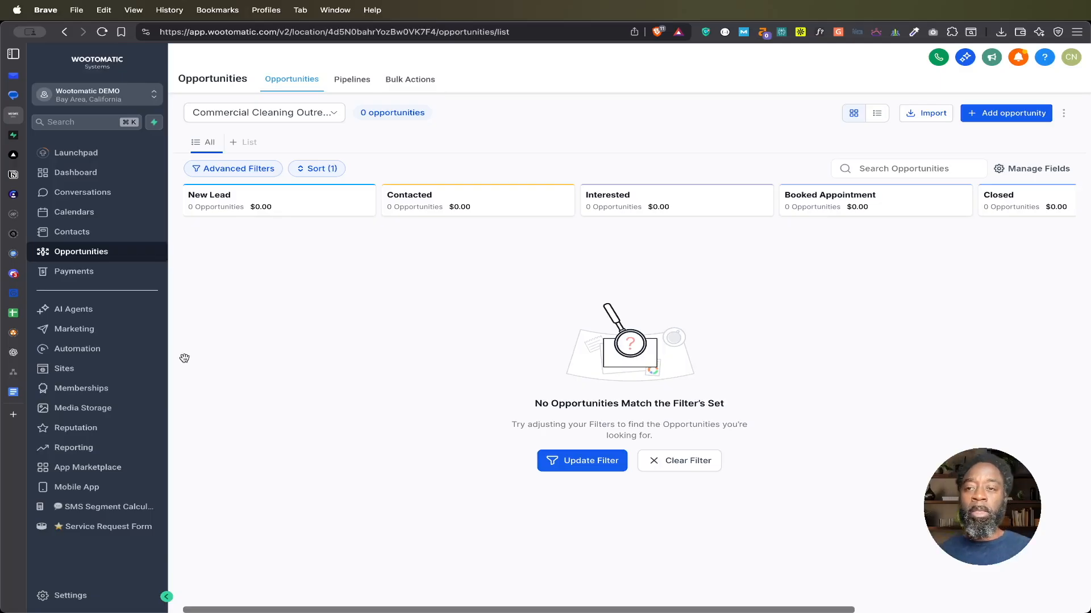
Step: Open the custom fields settings and start a new custom field of the Number type
click(71, 595)
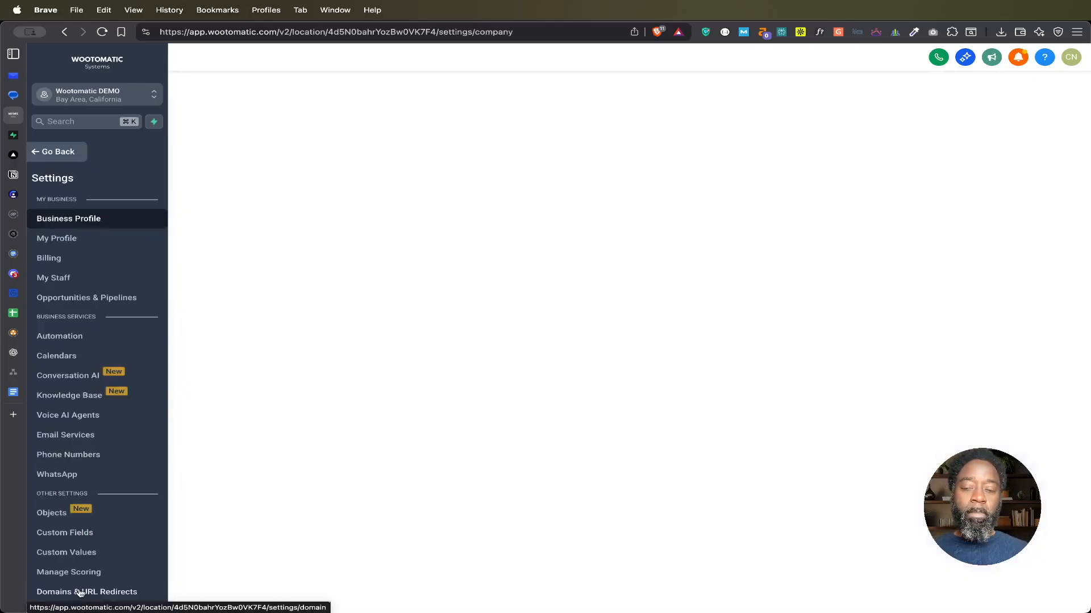
scroll(100, 499, down, 2)
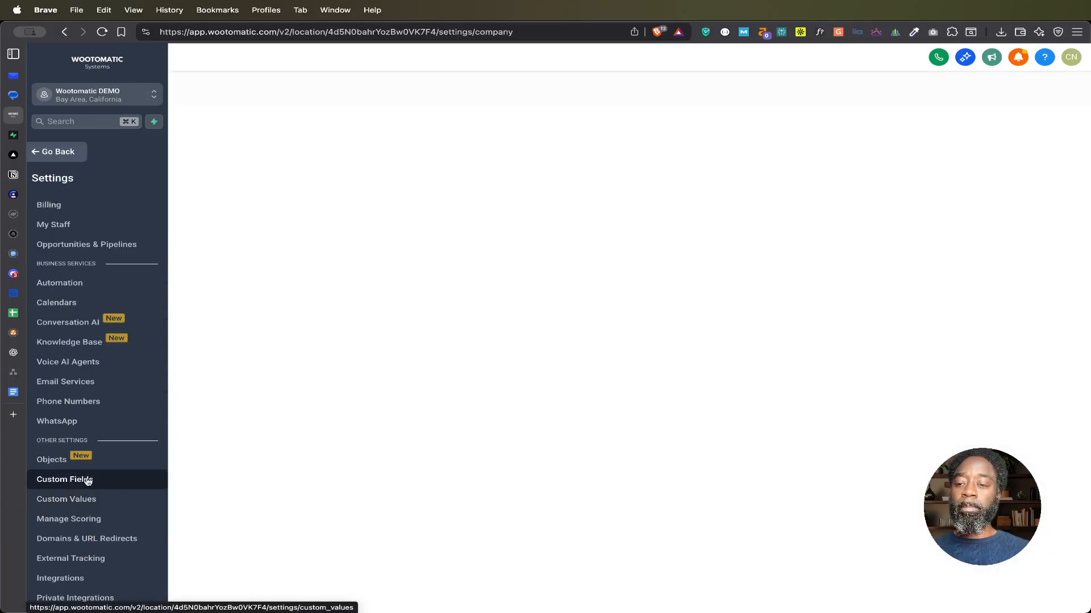
click(81, 482)
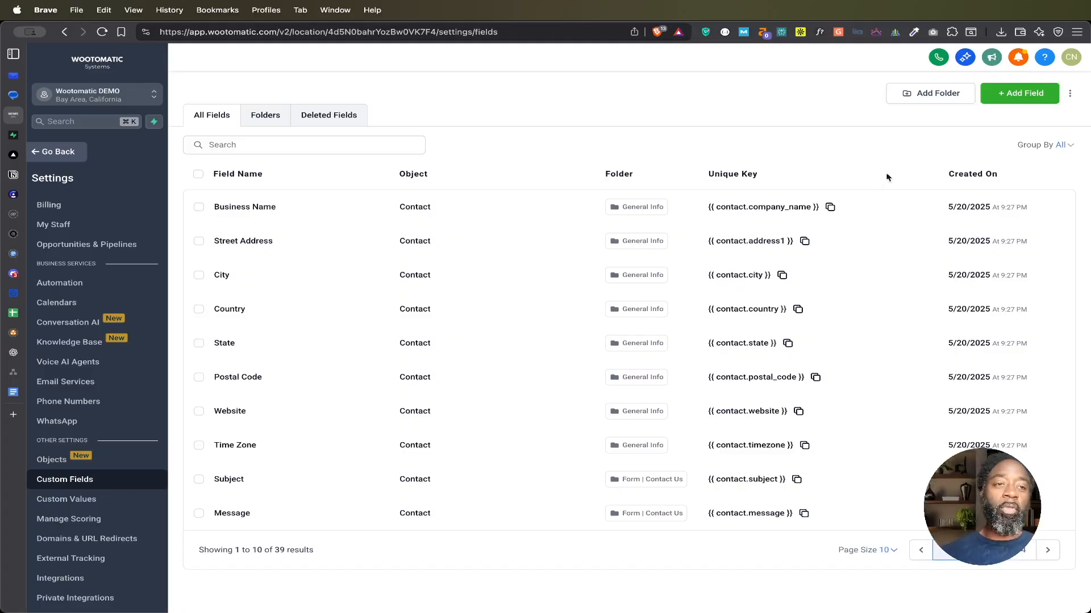
click(1021, 96)
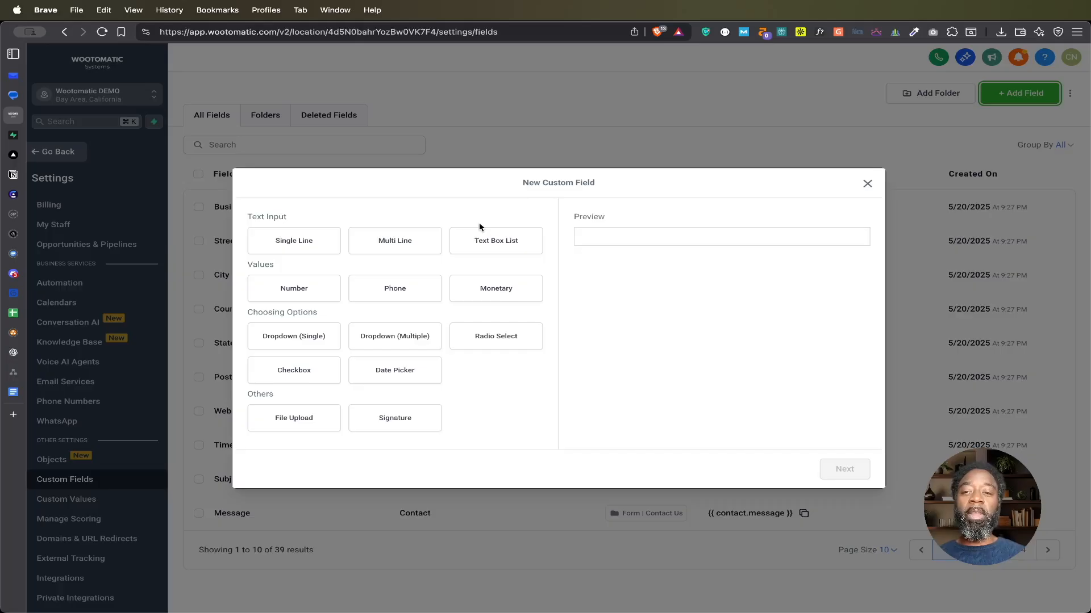
click(289, 293)
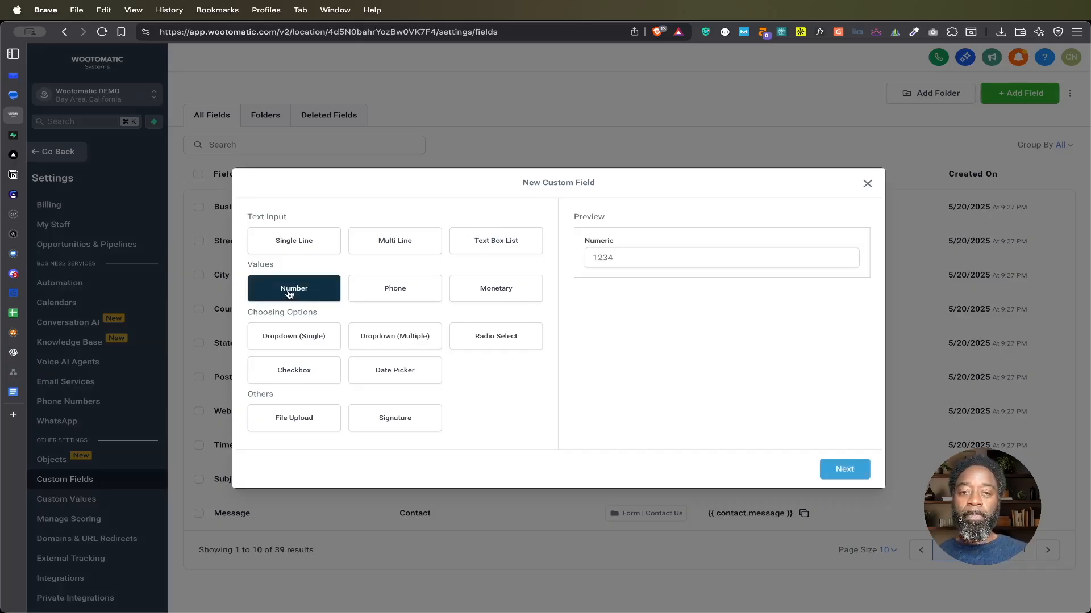
click(851, 471)
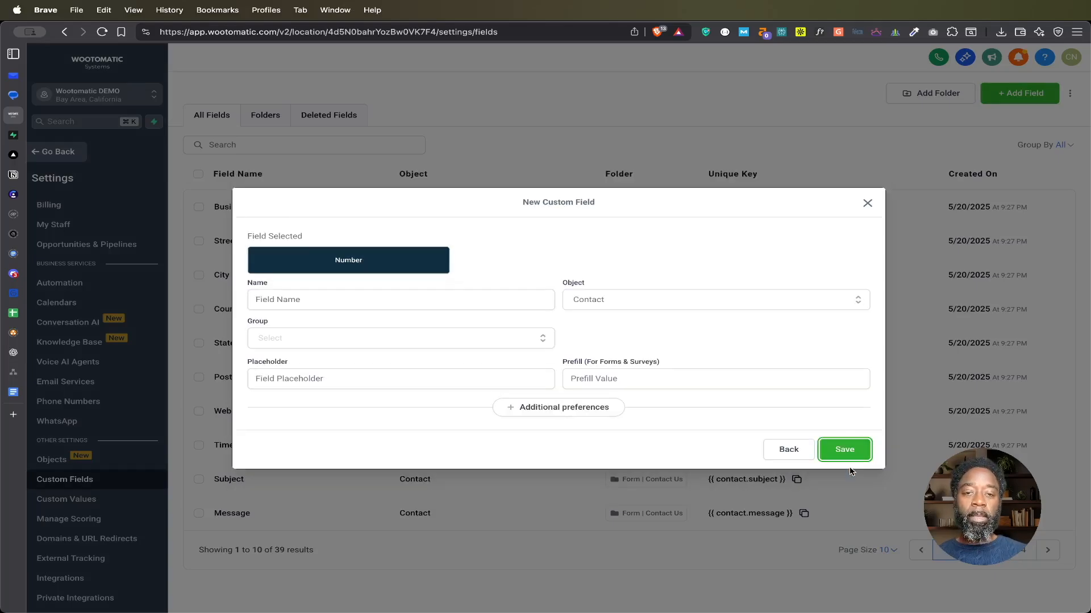
Step: Name the number field Auto-Score, assign it to the Contact group and save it
click(442, 301)
click(493, 271)
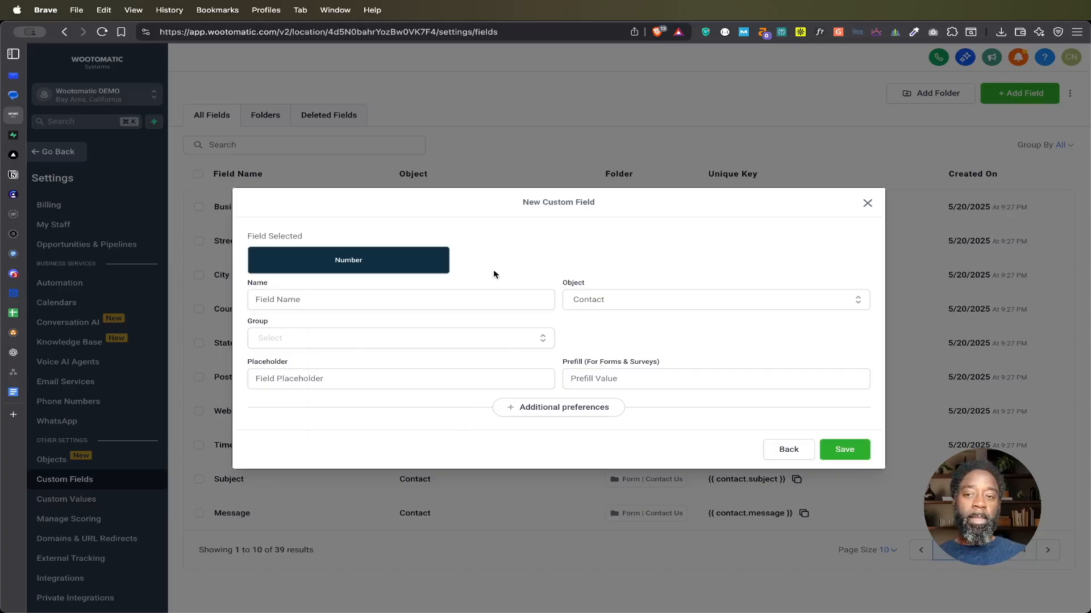
click(435, 299)
text(Auto-Score)
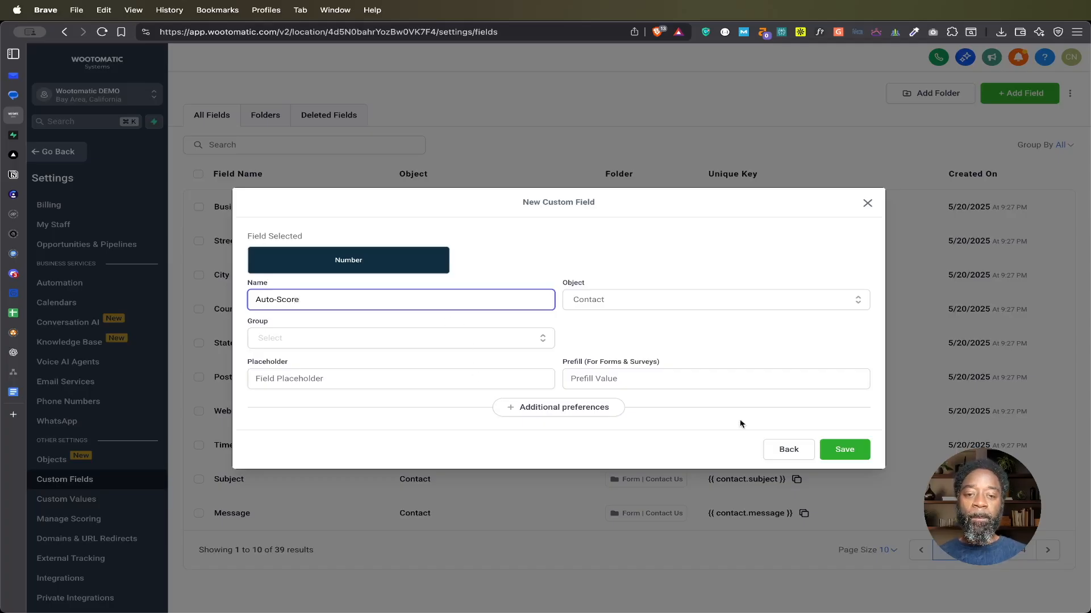
click(850, 451)
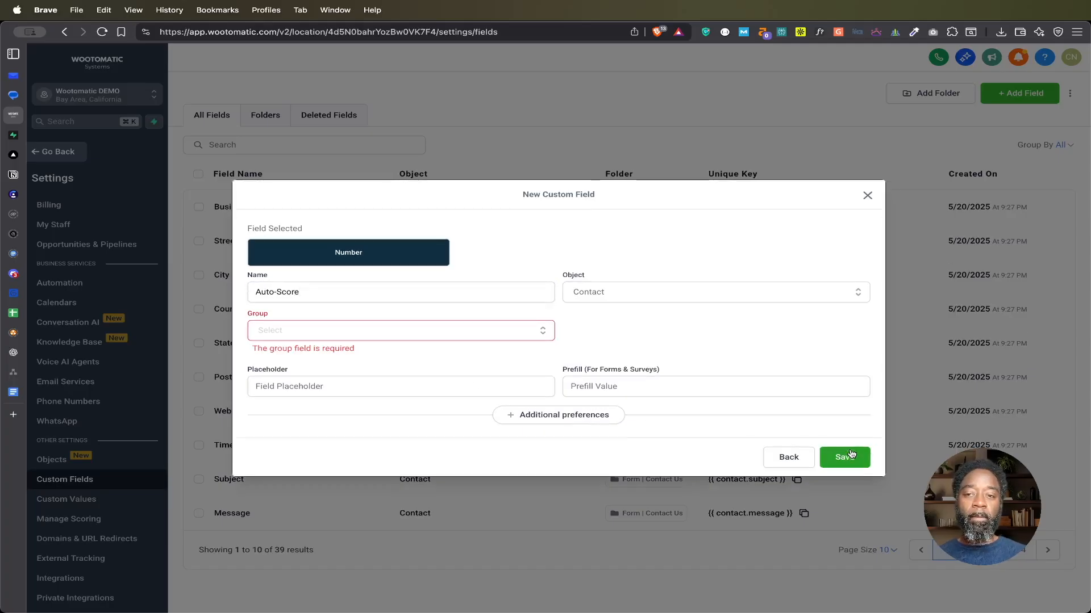
click(401, 337)
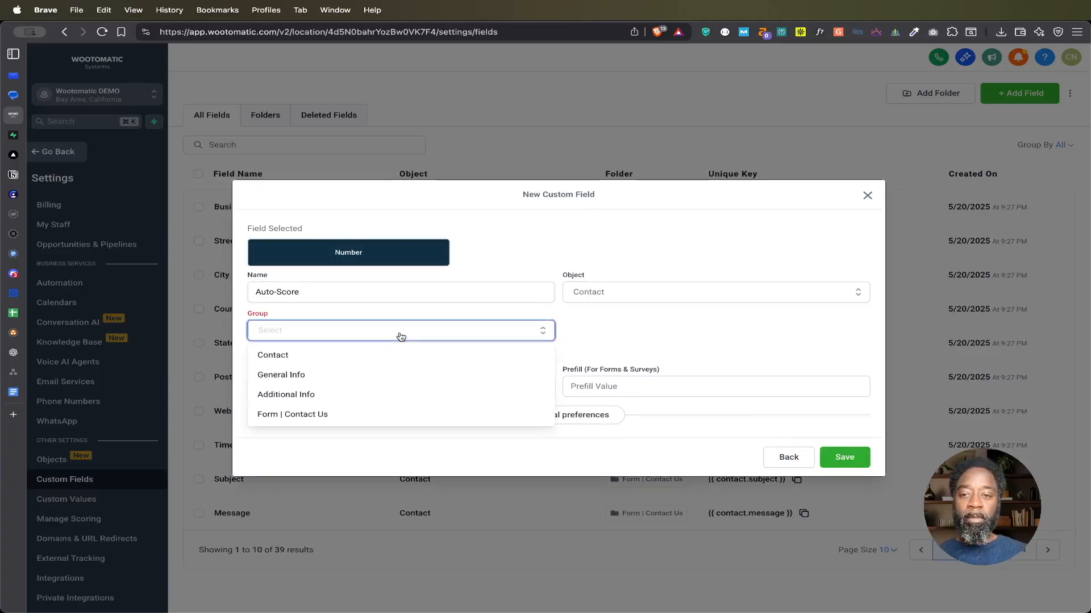
click(353, 362)
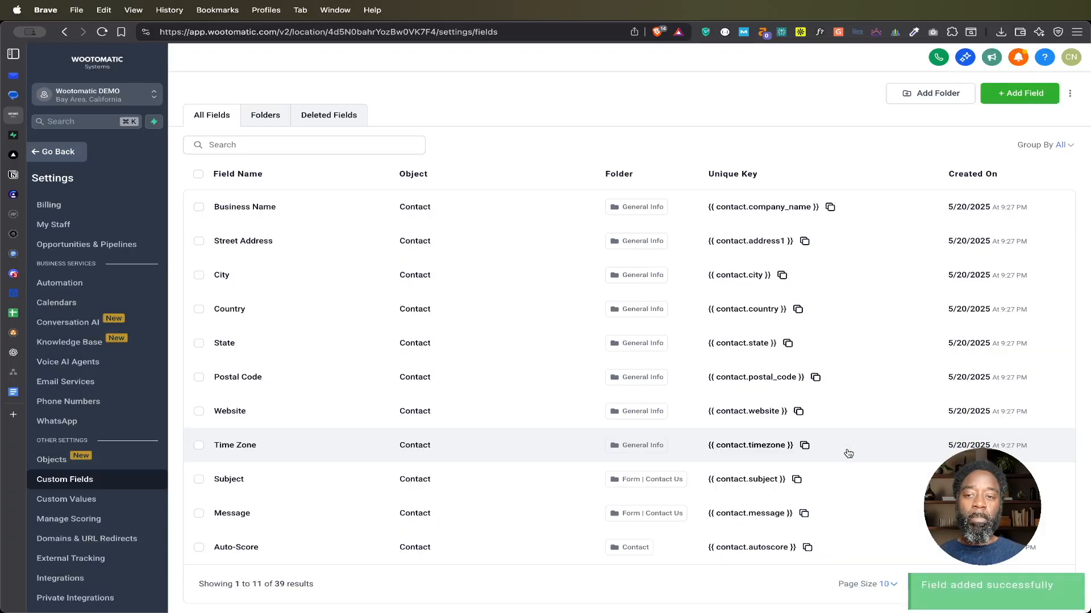
Step: Add another Number custom field named # Employees in the Contact group and save it
click(1021, 94)
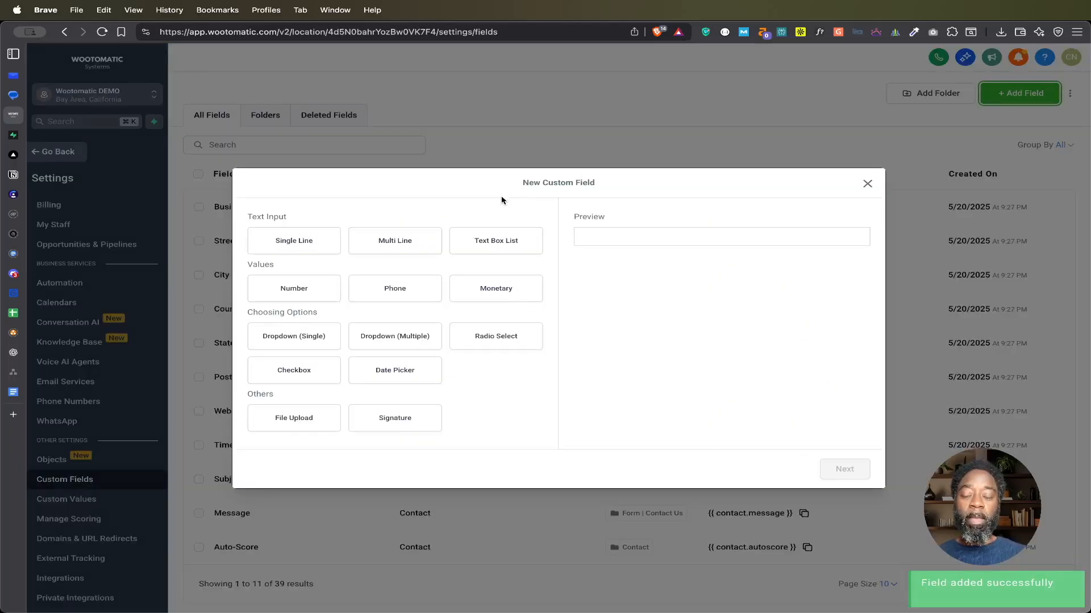
click(296, 290)
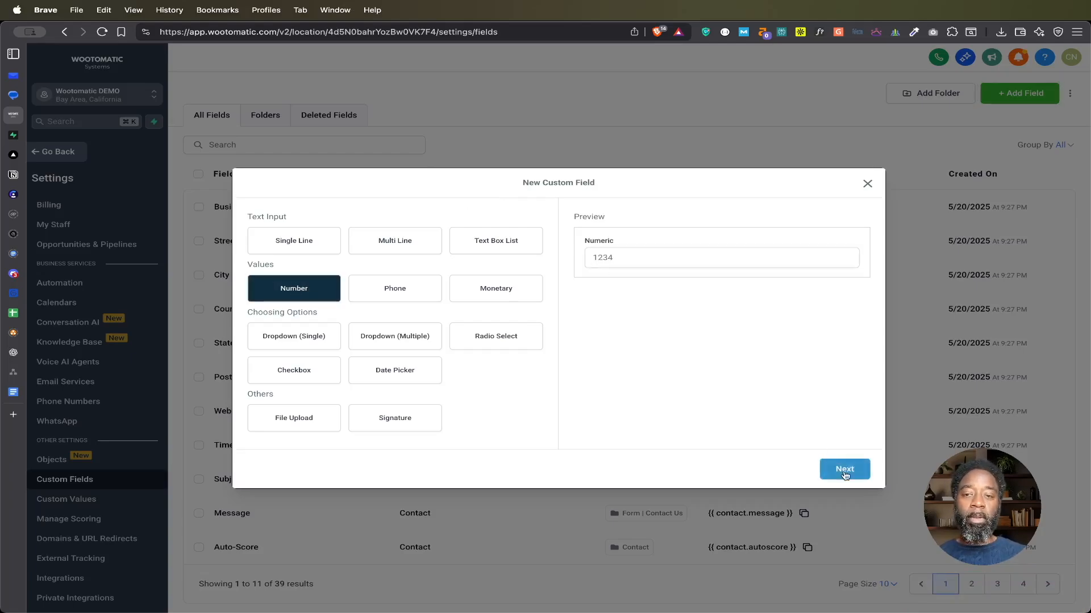
click(844, 469)
click(379, 299)
text(Number of E)
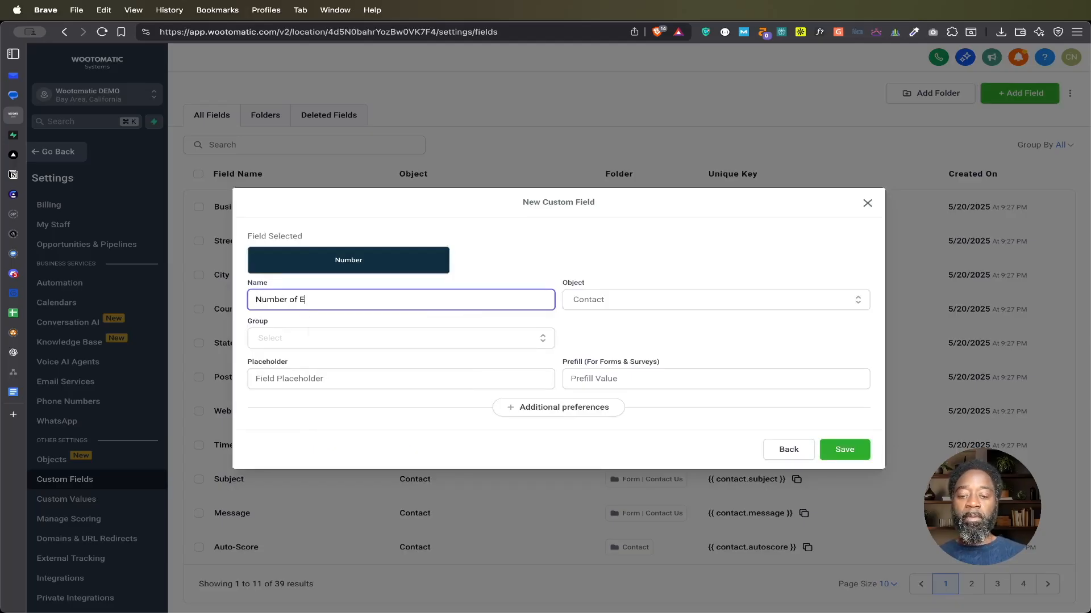
text(mployees)
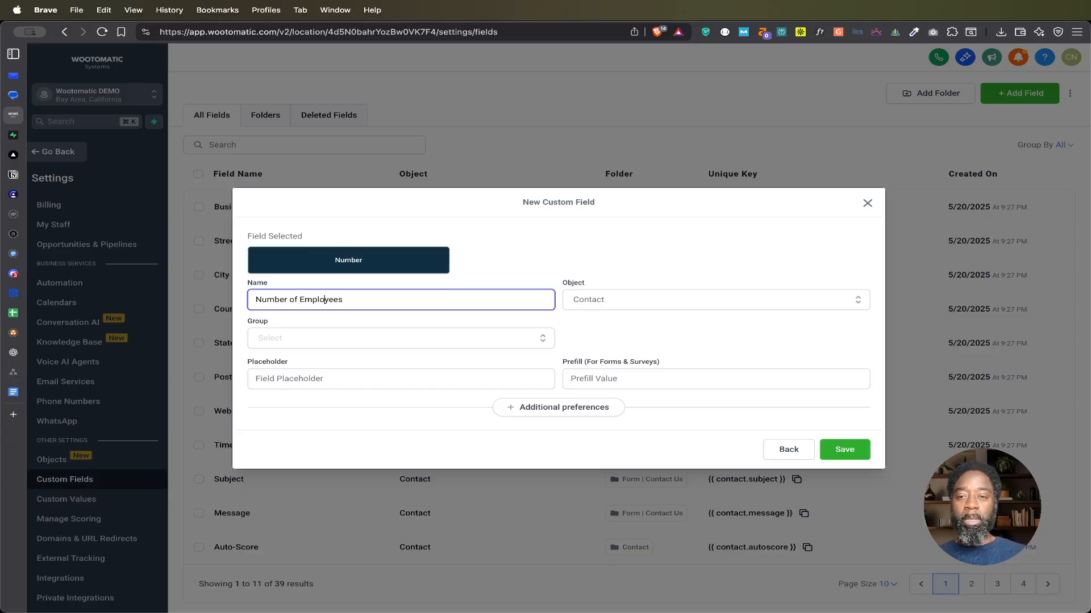
key(shift+alt+Left)
key(shift+alt+Left)
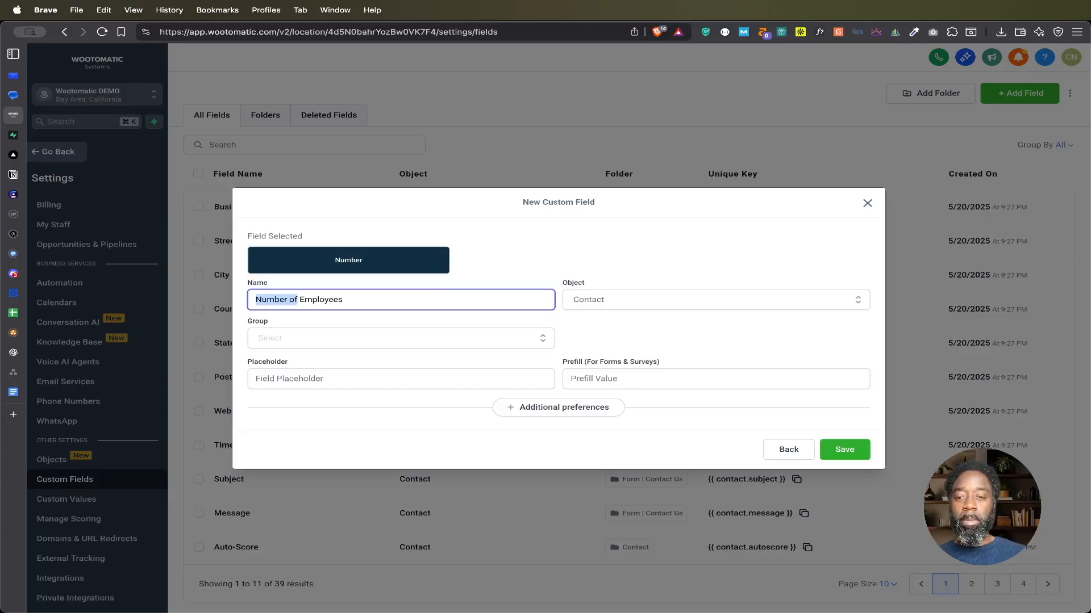
text(#)
click(396, 338)
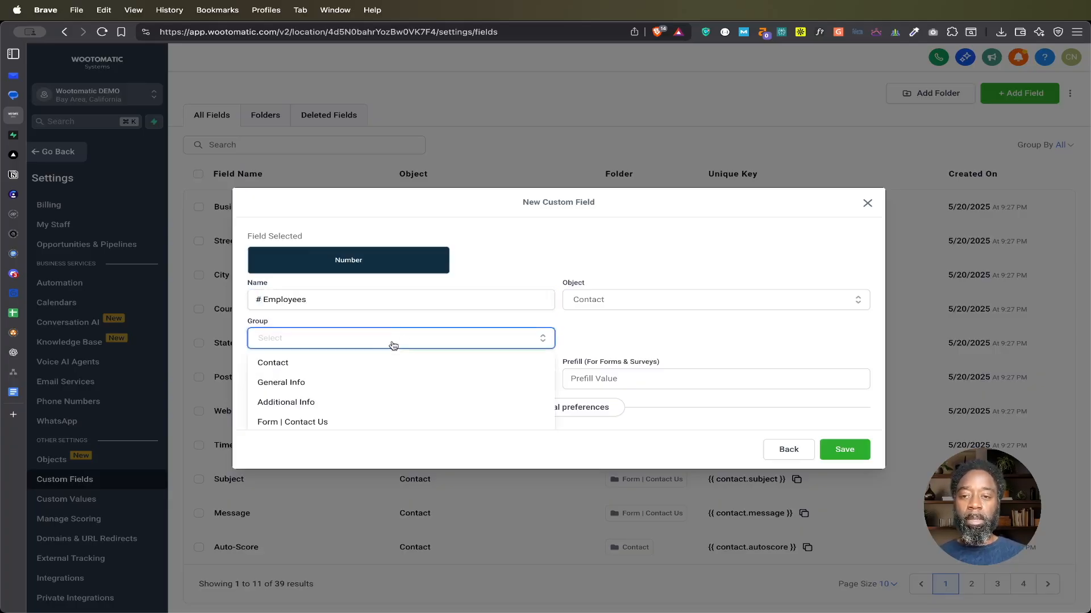
click(350, 364)
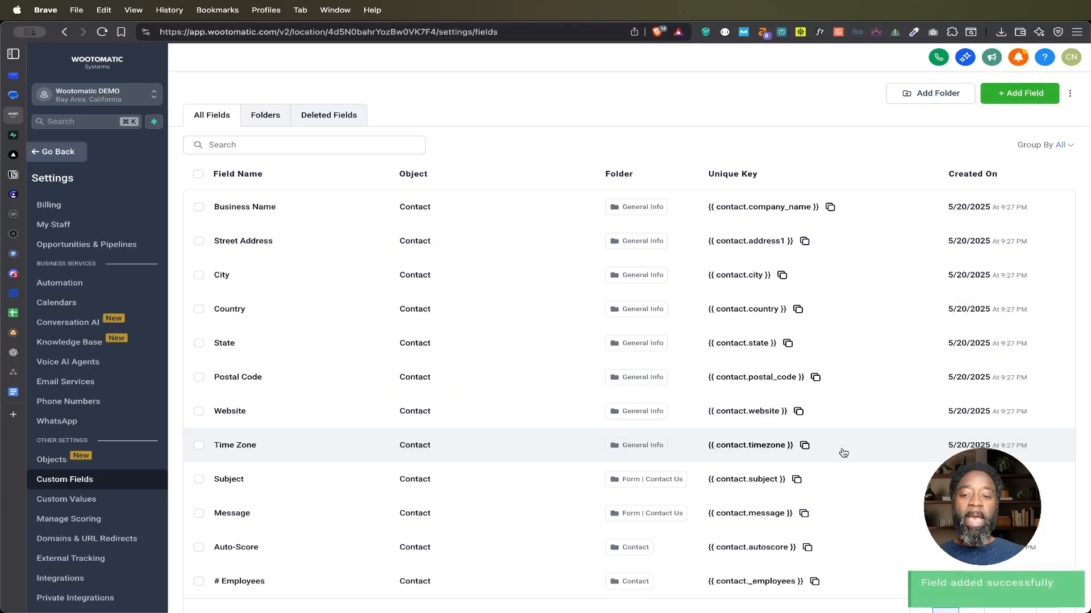
Step: Add a Single Line custom field named Keywords in the Contact group and save it
click(1016, 98)
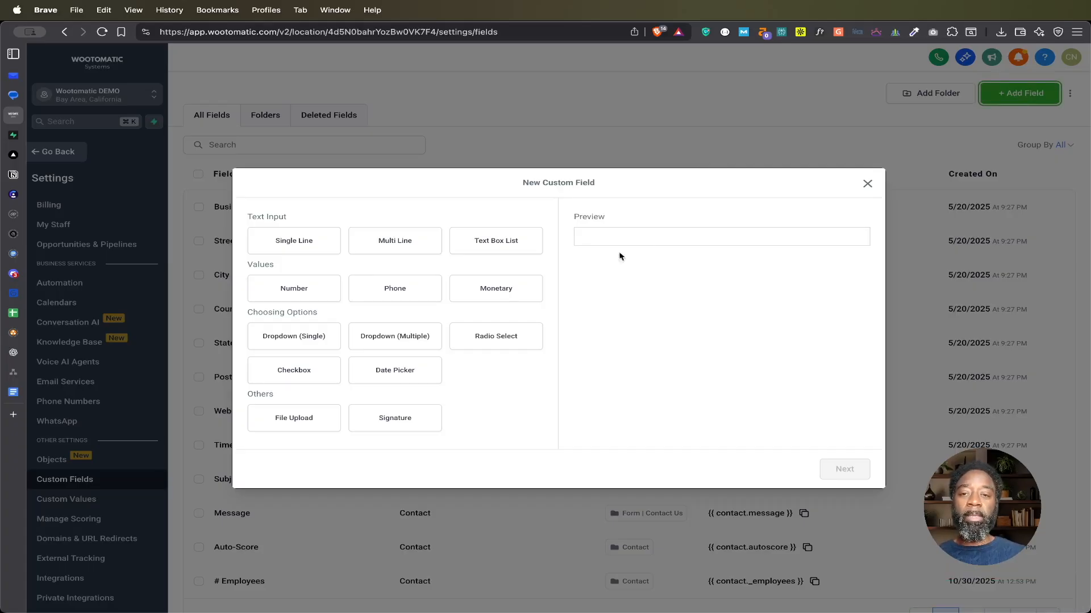
click(295, 241)
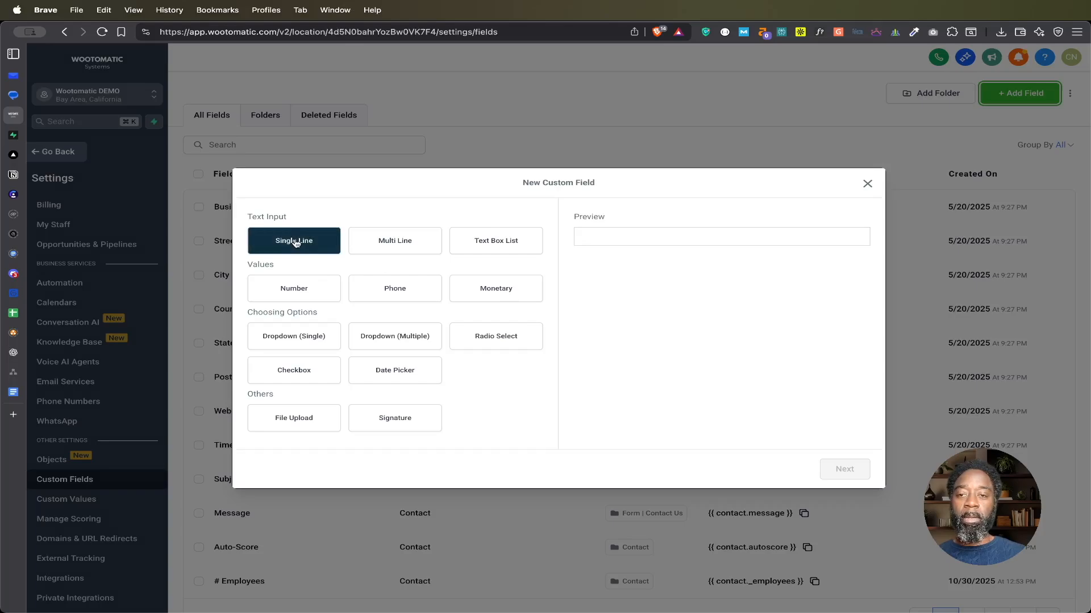
click(295, 242)
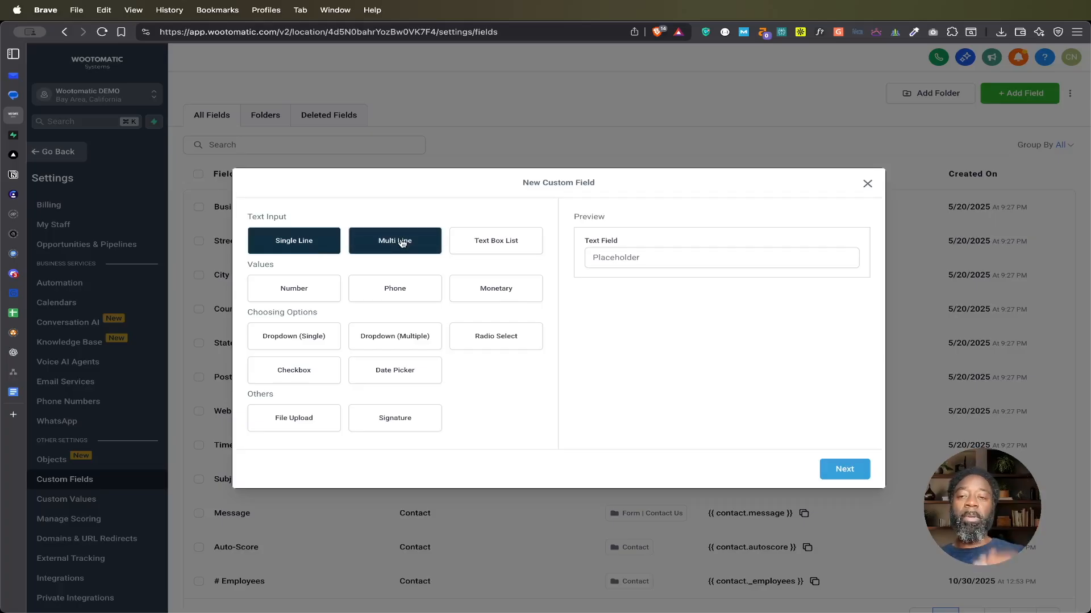
click(840, 467)
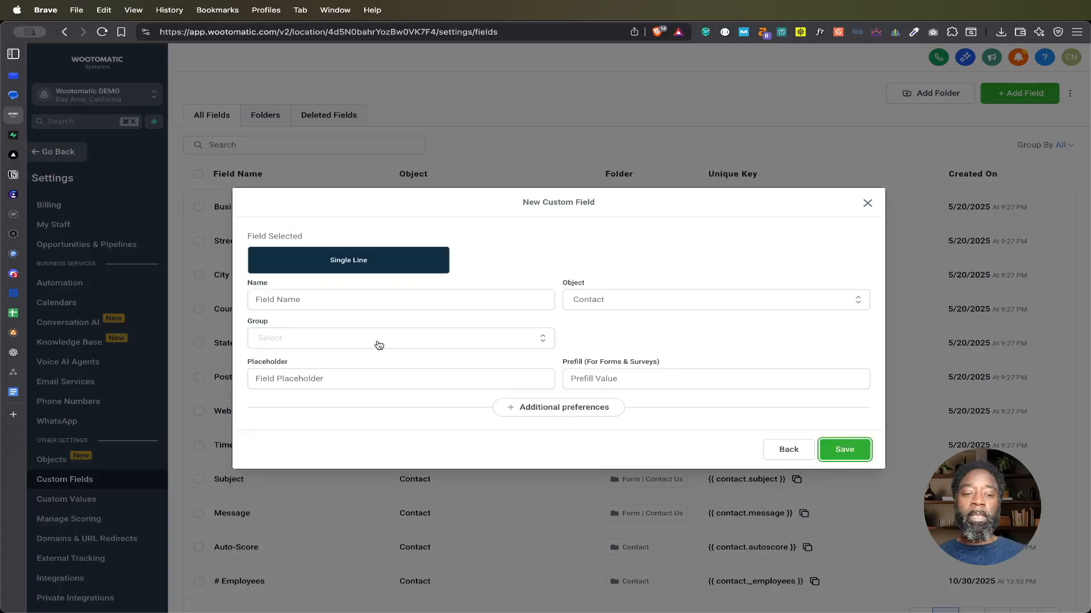
click(406, 301)
text(Keywords)
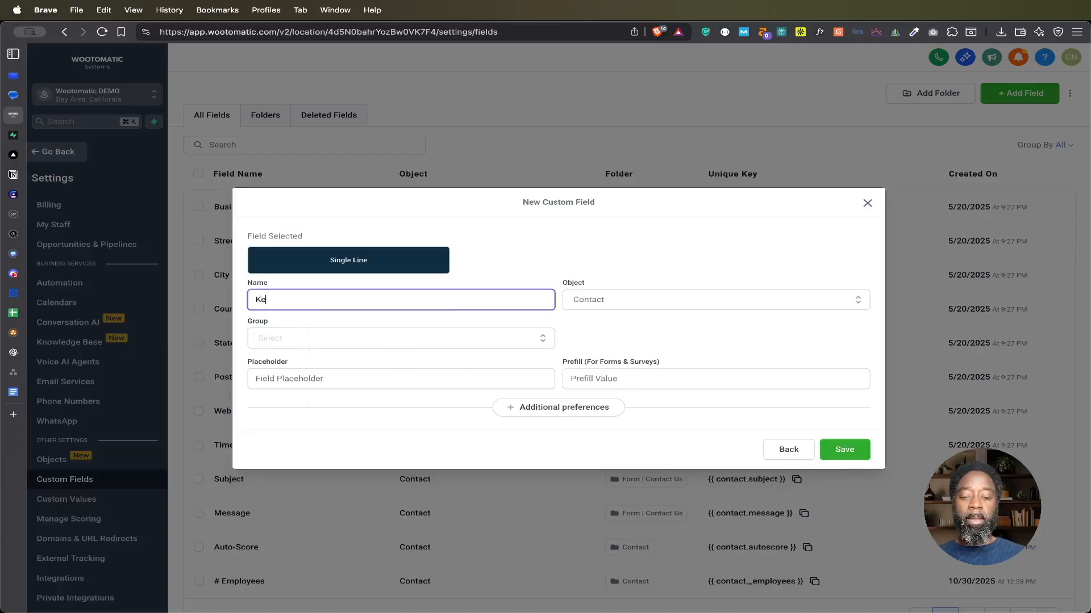
click(424, 340)
click(389, 365)
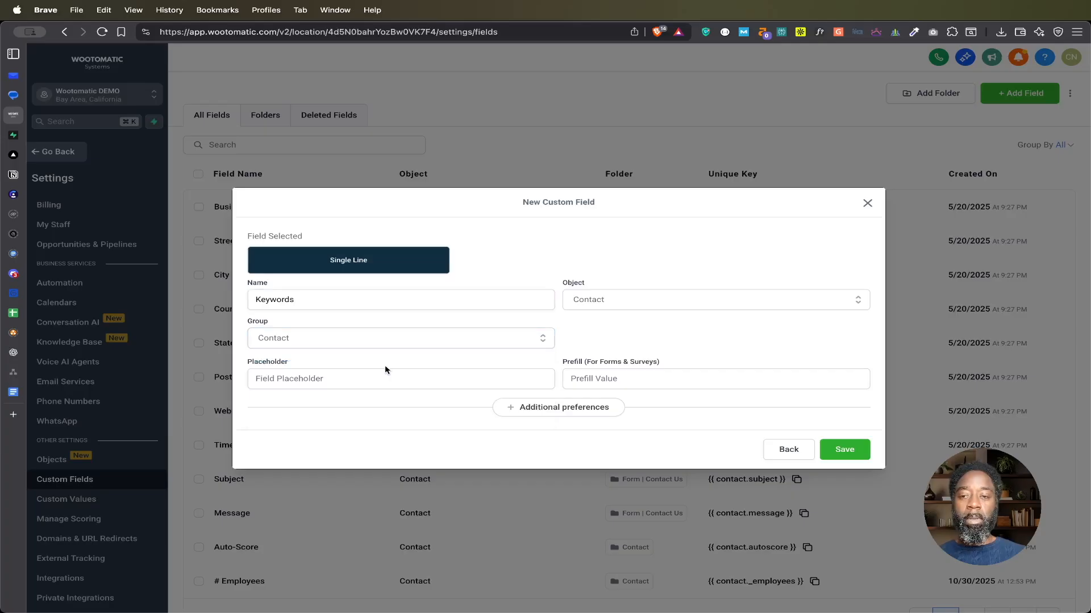
click(844, 450)
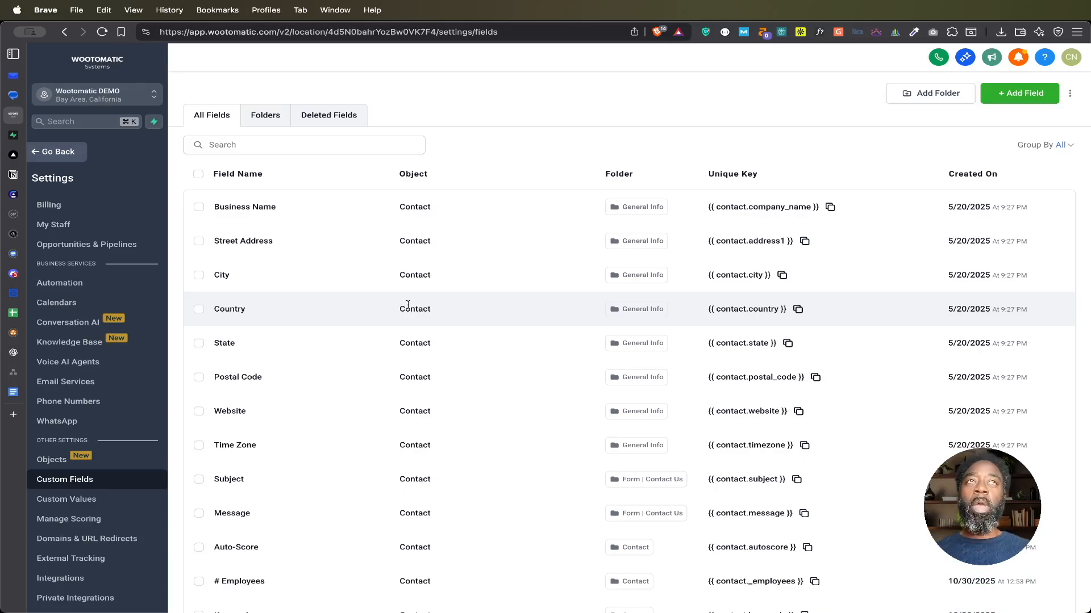
Step: Leave the settings for the contacts list and start an import with only Contacts as the object
click(60, 153)
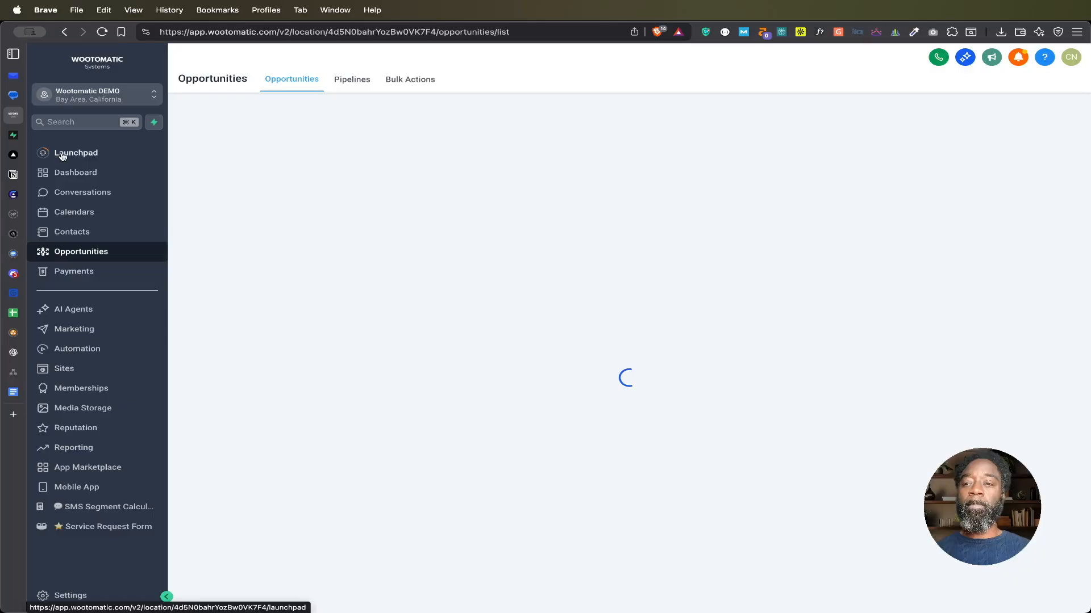
click(72, 232)
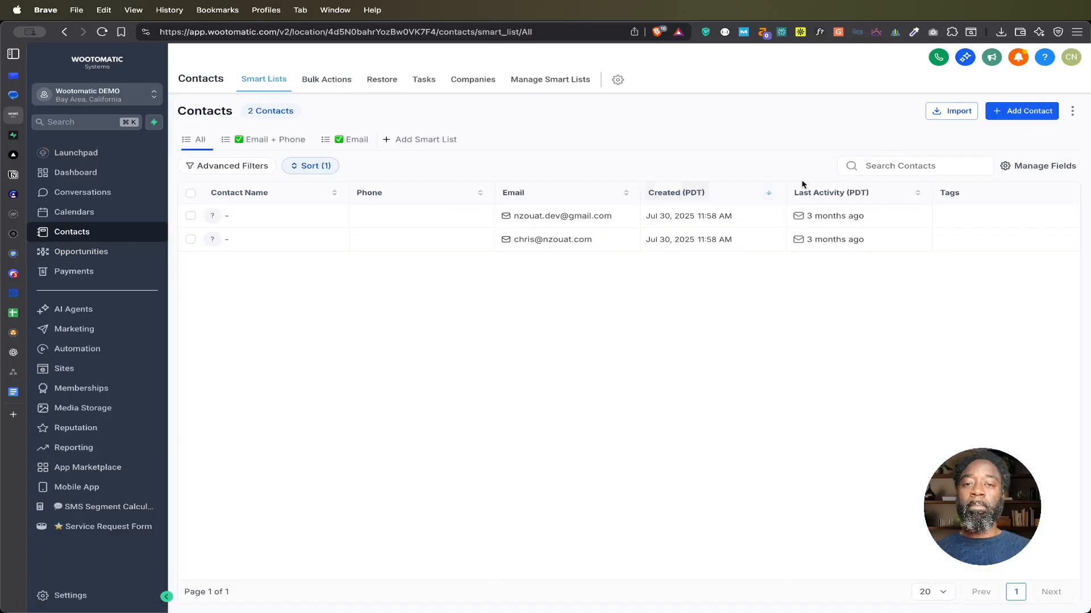
click(958, 113)
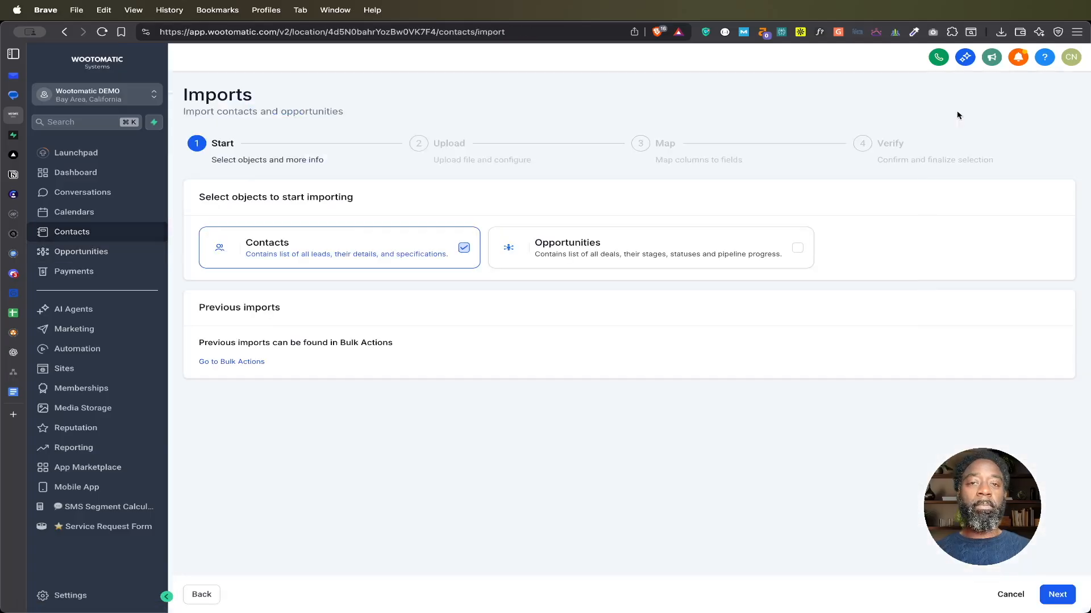
click(354, 247)
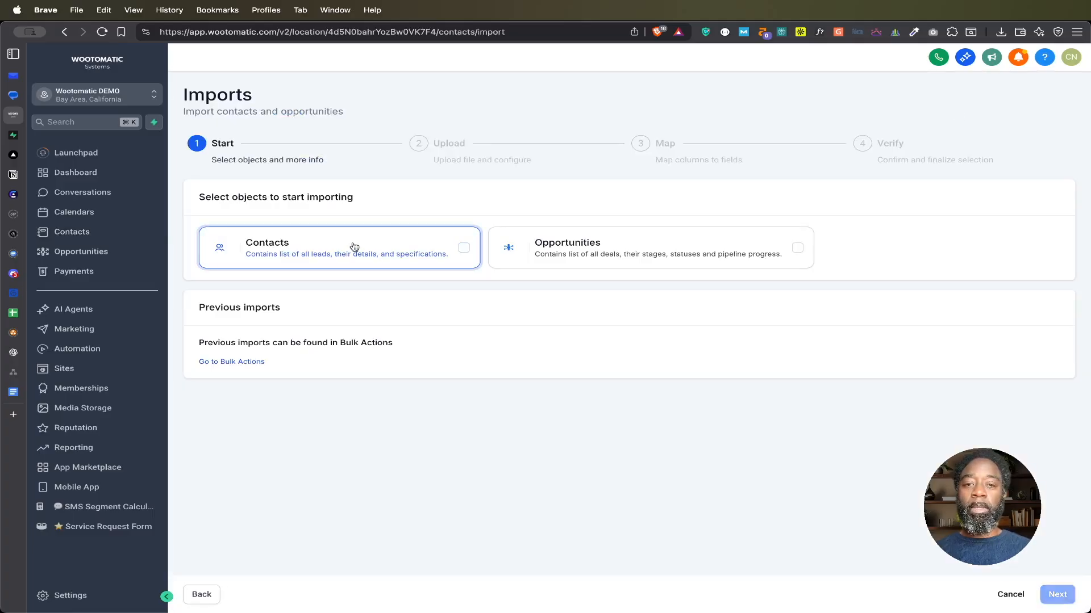
click(395, 250)
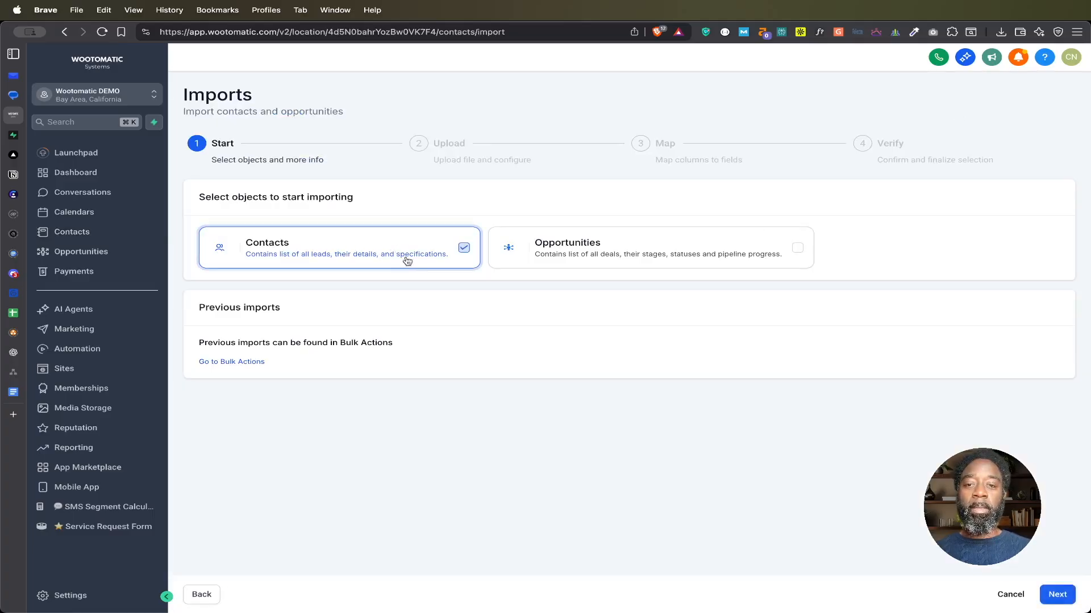
click(1056, 596)
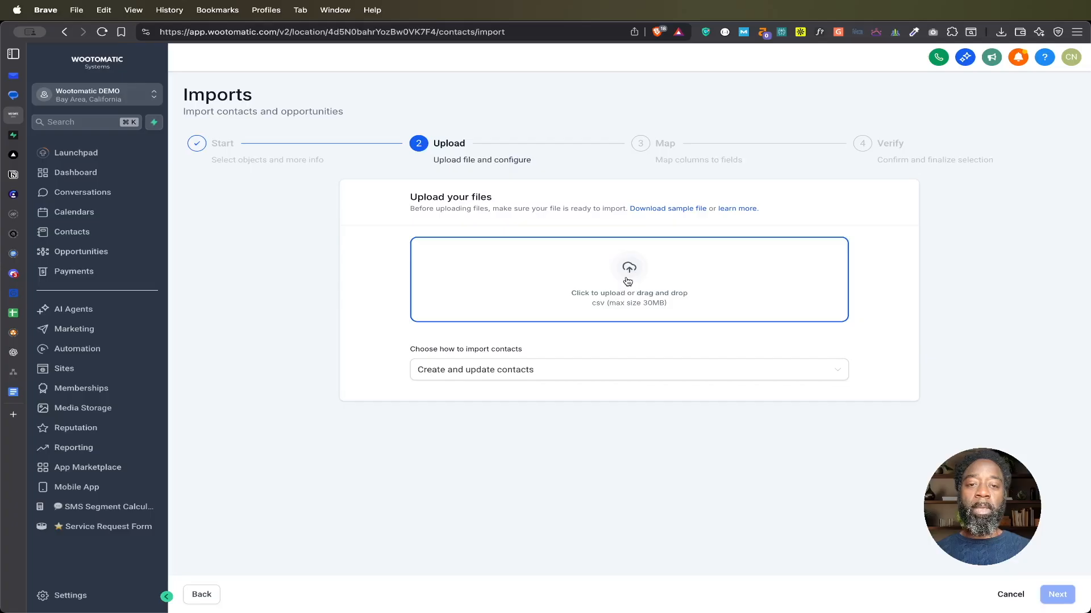
Step: Upload Local Facility Managers List.csv in create-and-update mode, continue to the mapping stage and look over the column mappings
click(627, 281)
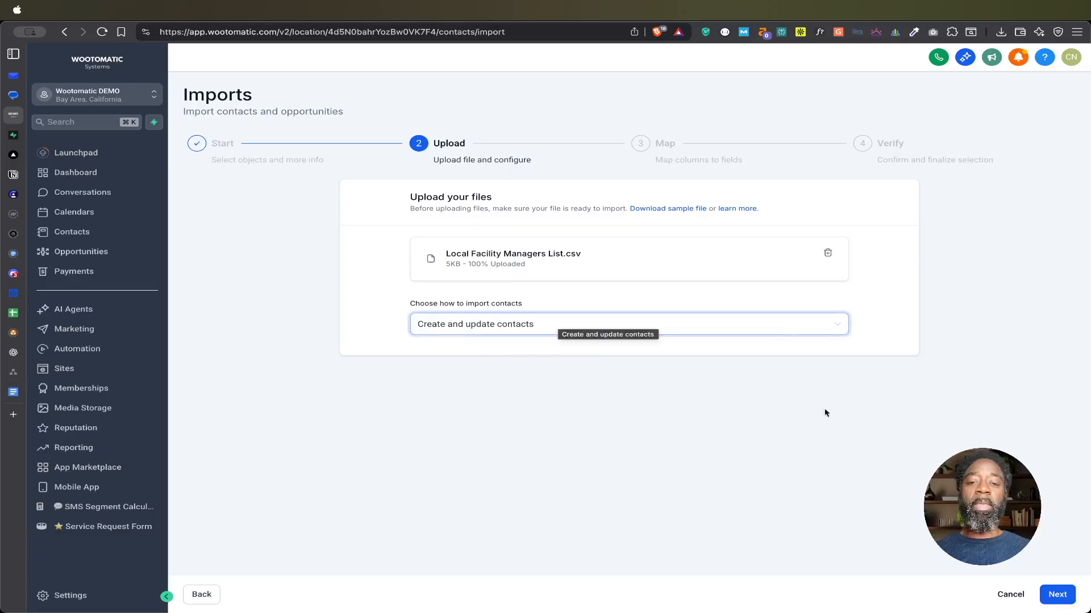
click(1057, 594)
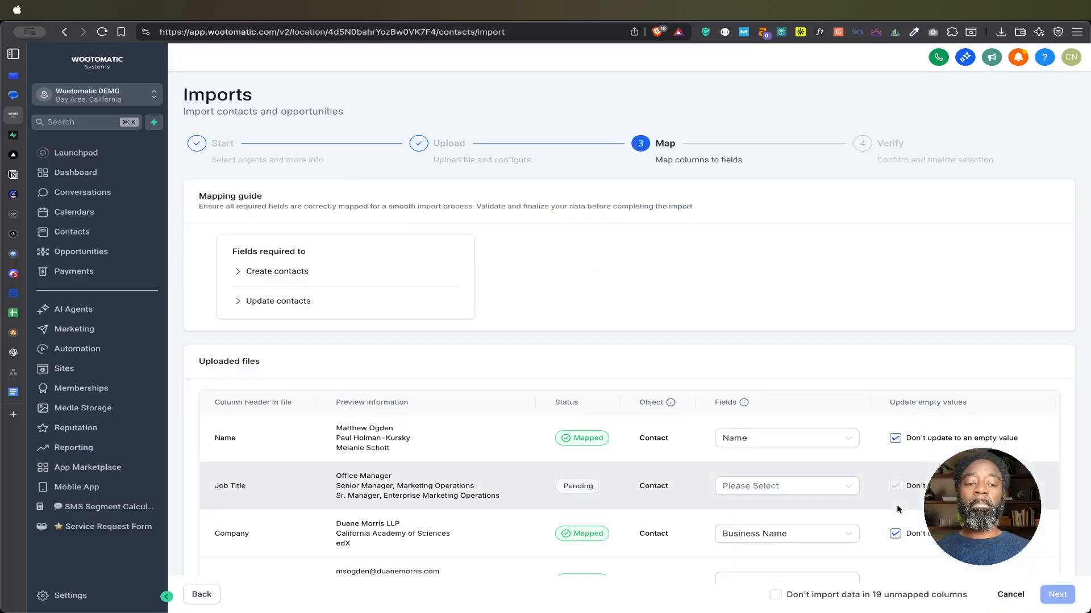
scroll(668, 357, down, 2)
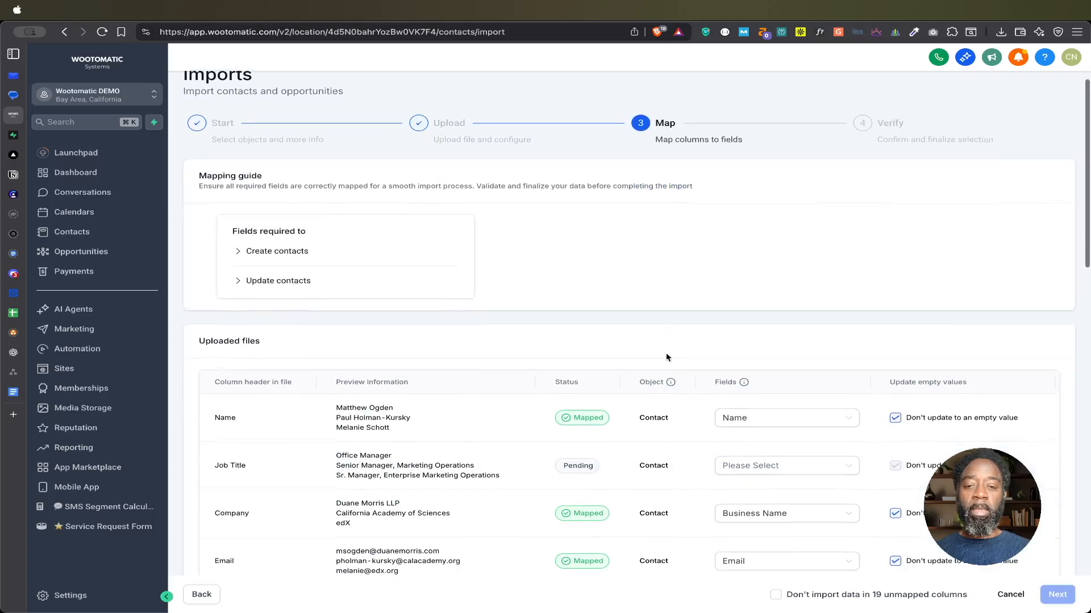
scroll(667, 357, down, 2)
scroll(667, 356, down, 2)
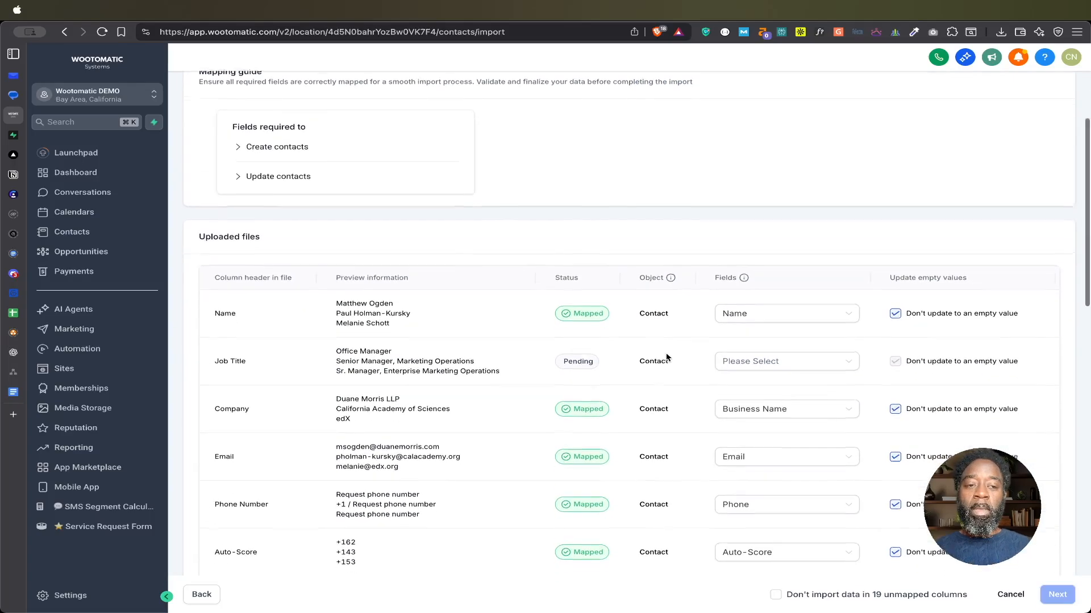
Step: Search the available contact fields for a title or position field that fits the Job Title column
scroll(668, 357, down, 3)
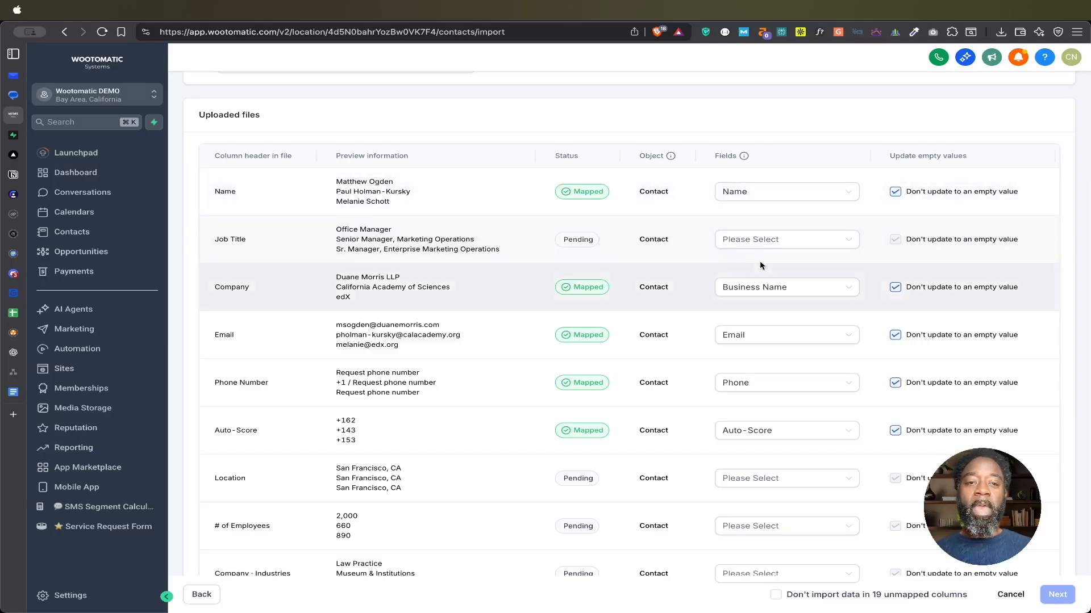
click(782, 247)
text(titl)
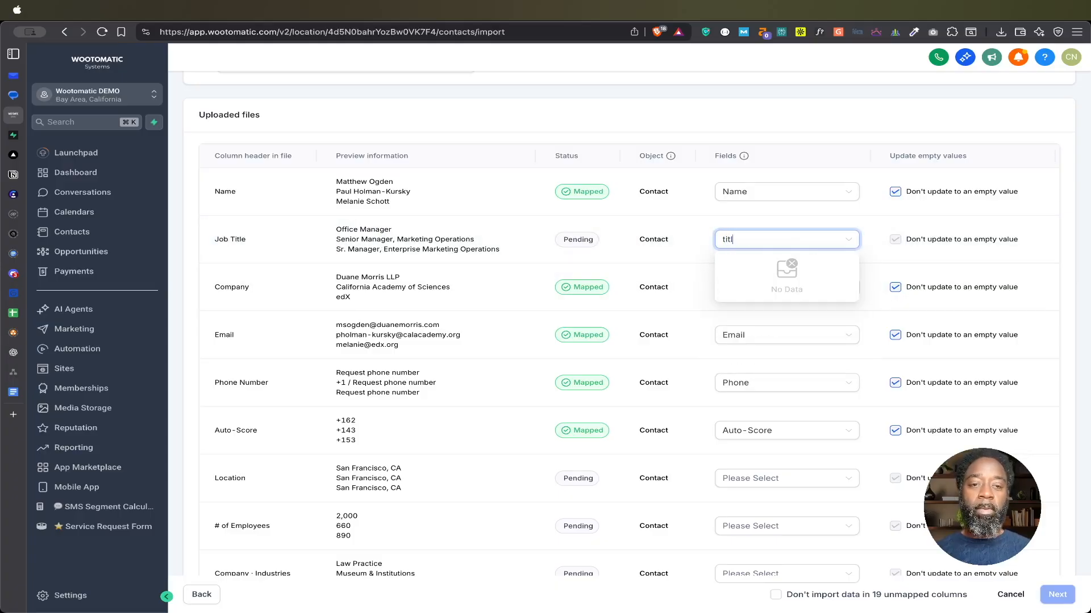
key(BackSpace)
key(BackSpace)
key(BackSpace)
text(posi)
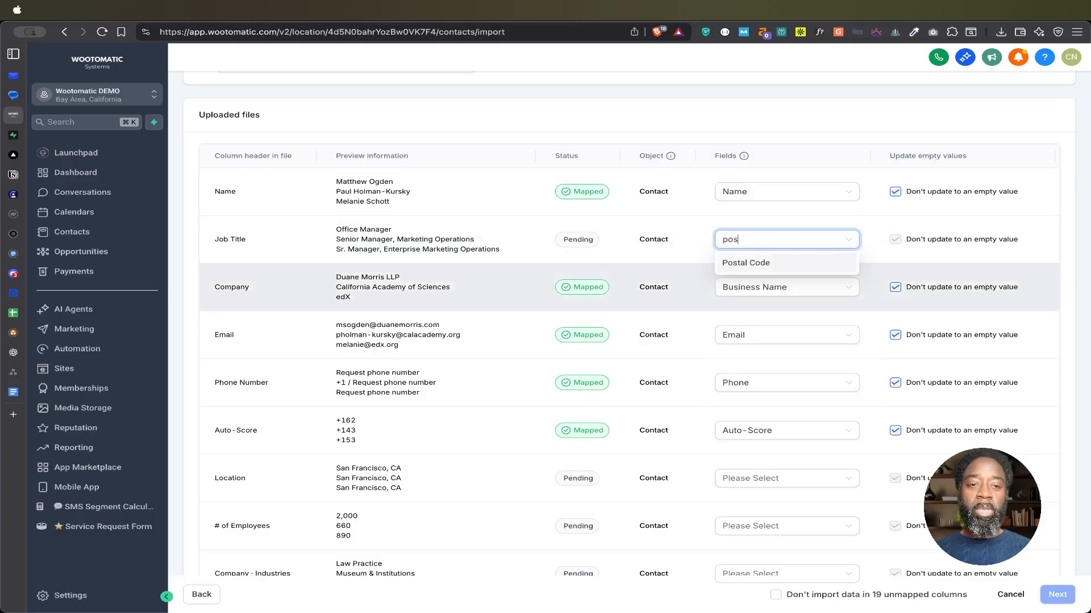
key(BackSpace)
key(BackSpace)
key(BackSpace)
key(BackSpace)
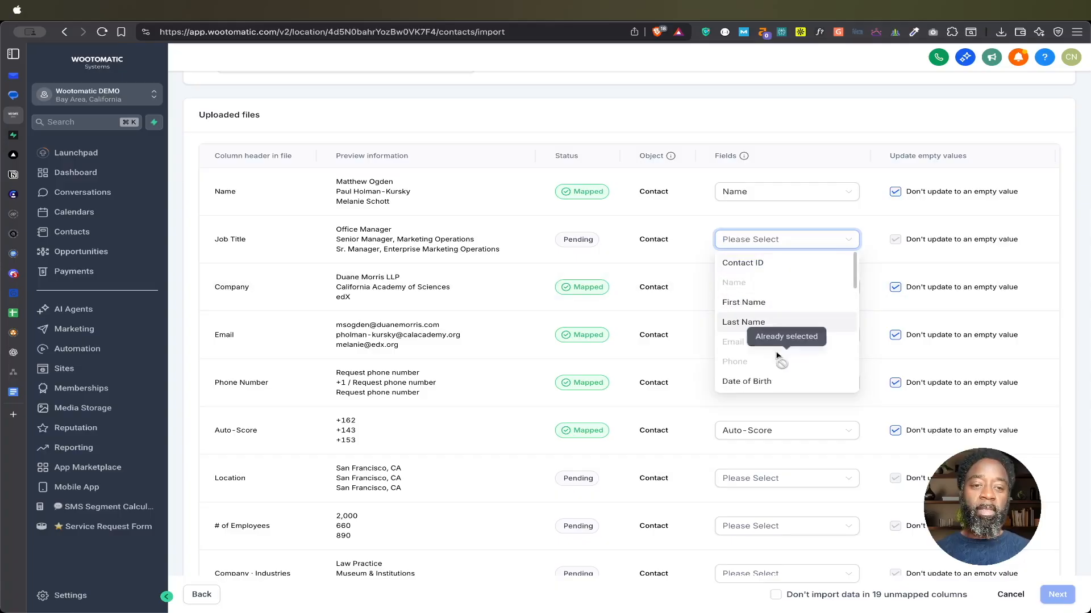
scroll(778, 357, down, 5)
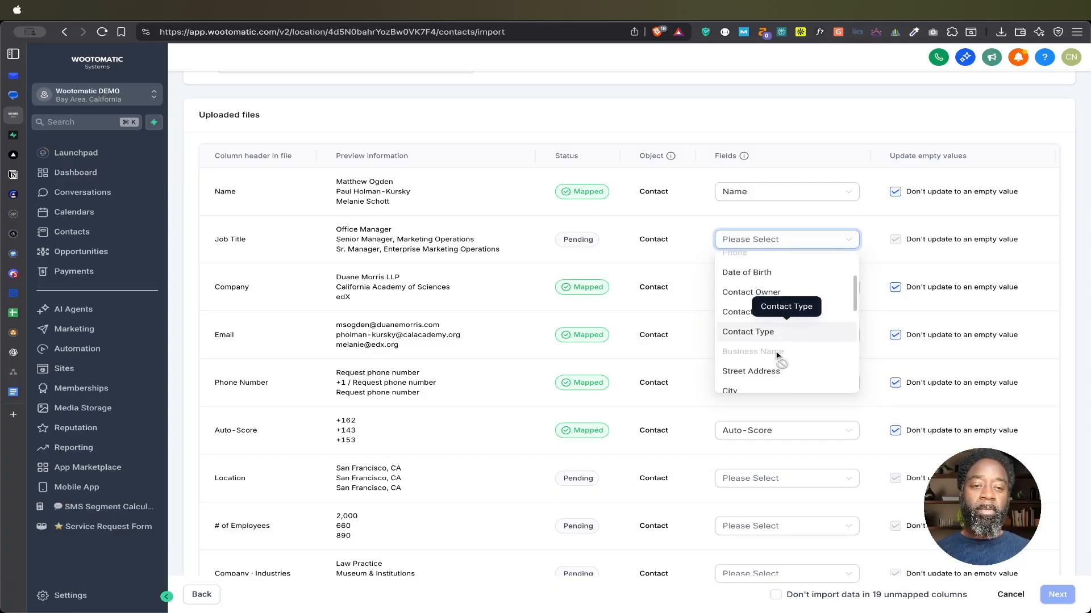
scroll(777, 357, down, 6)
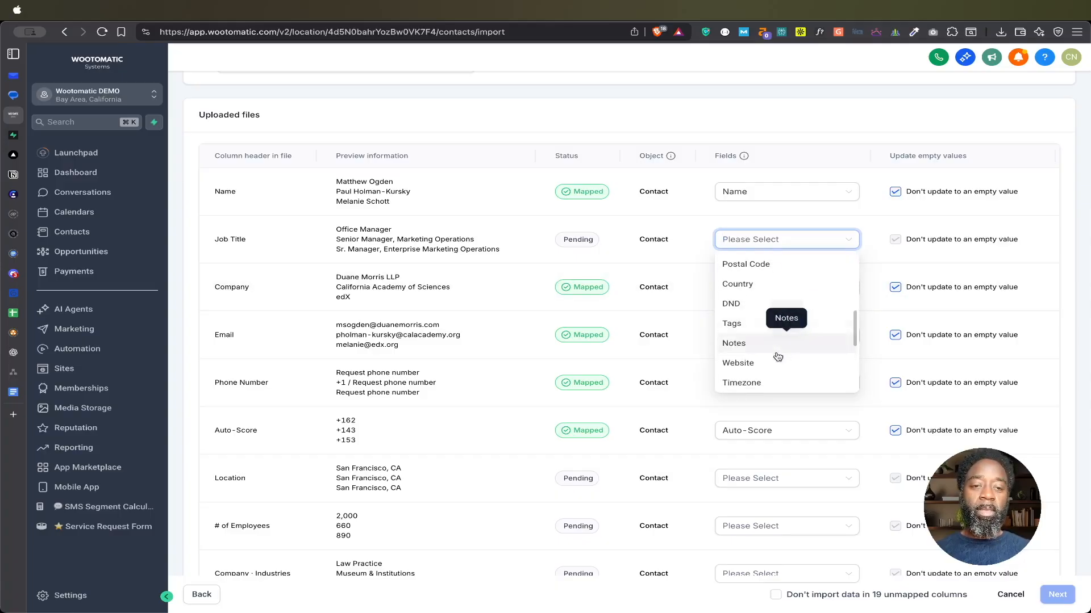
scroll(778, 356, down, 5)
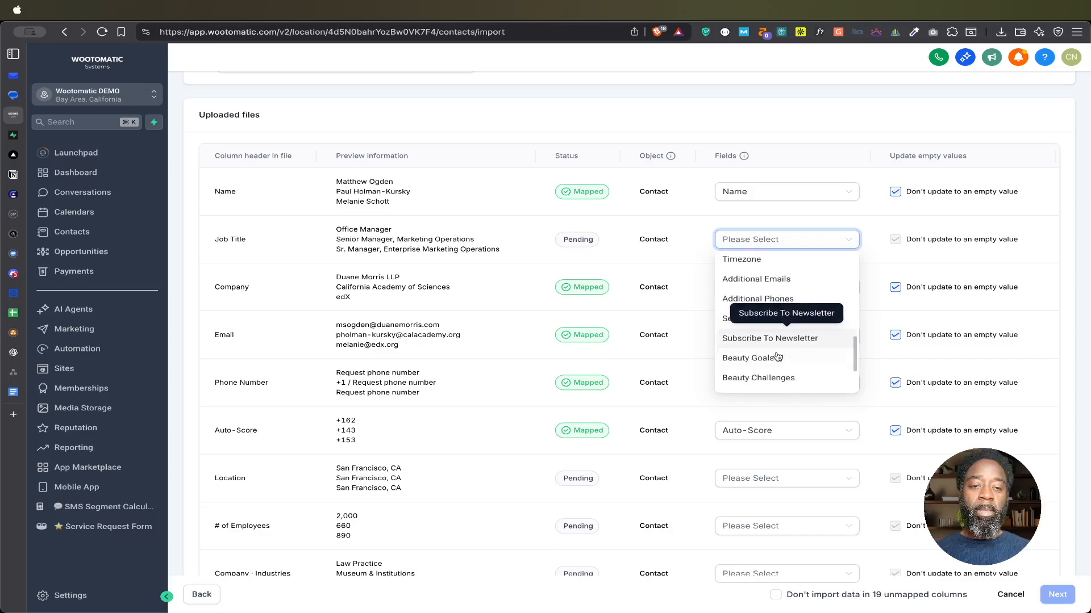
scroll(778, 357, down, 2)
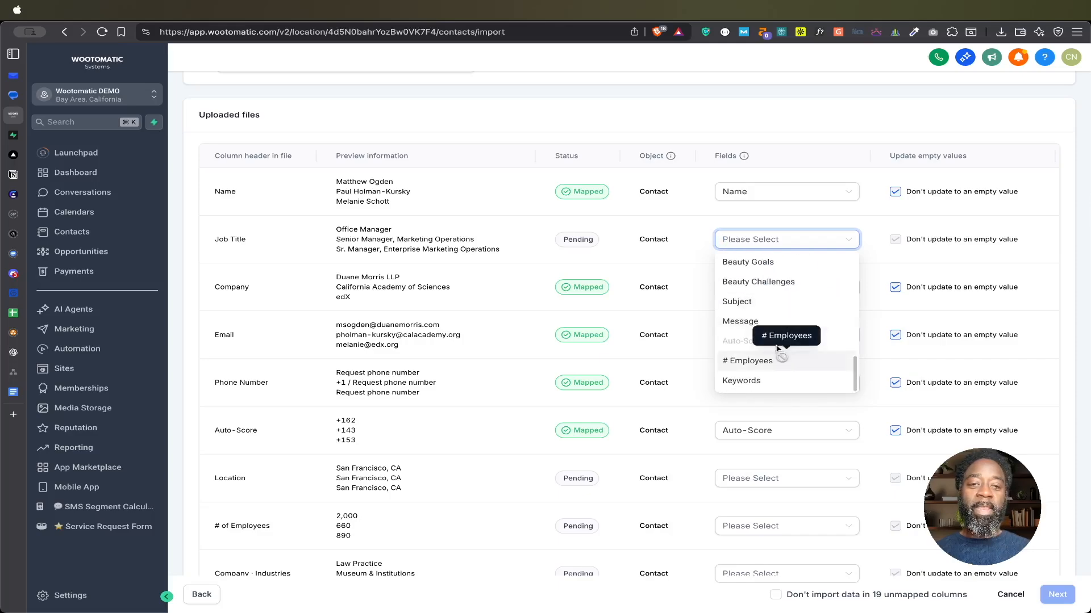
click(804, 130)
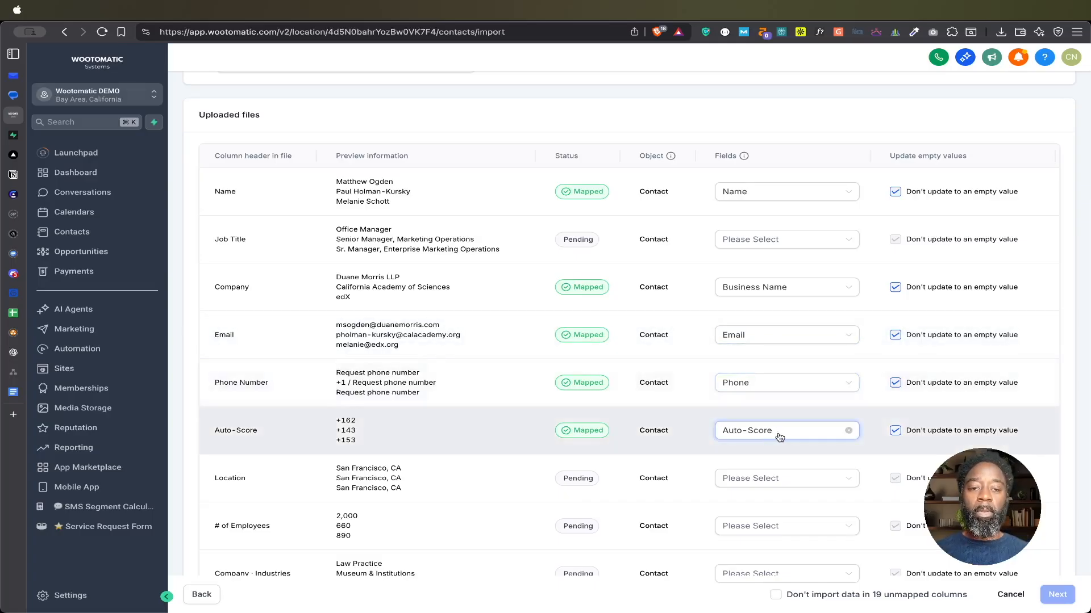
Step: Map the Location column to the City contact field
scroll(771, 436, down, 1)
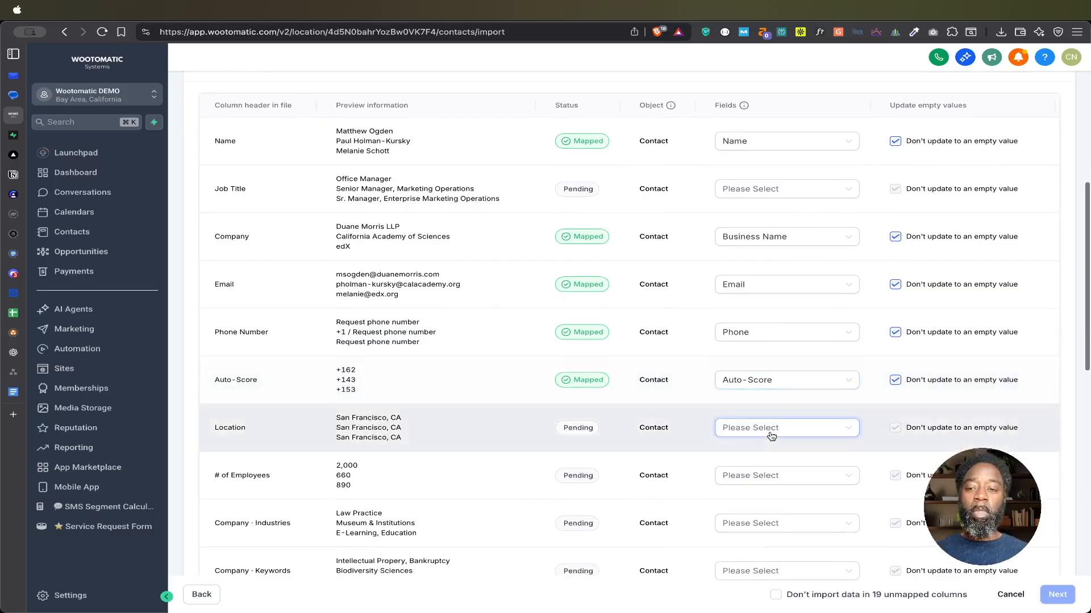
click(774, 433)
text(lo)
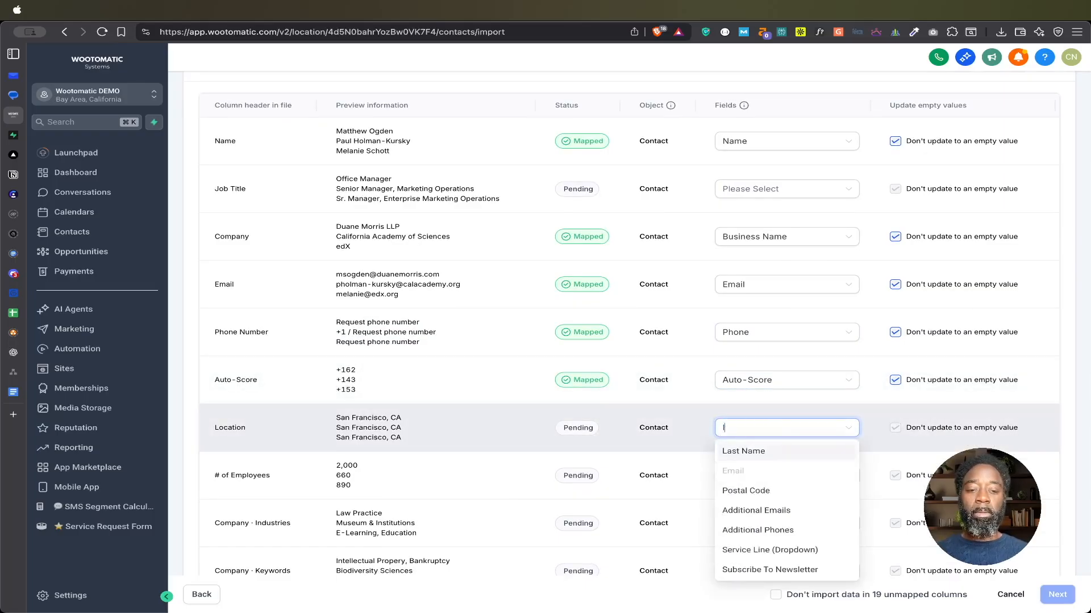
key(BackSpace)
key(BackSpace)
text(addre)
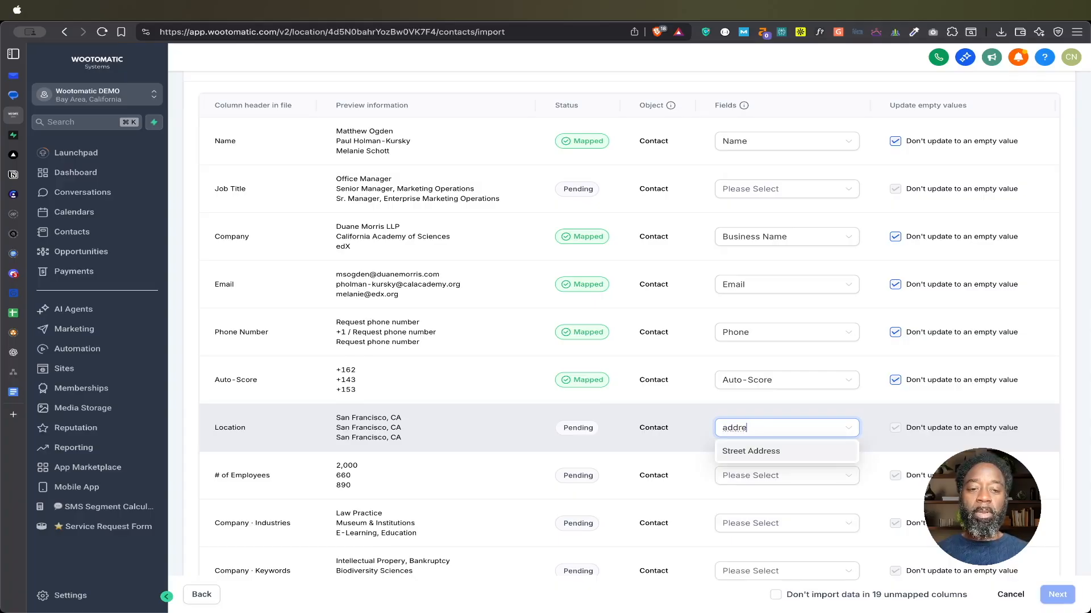
key(super+a)
text(ci)
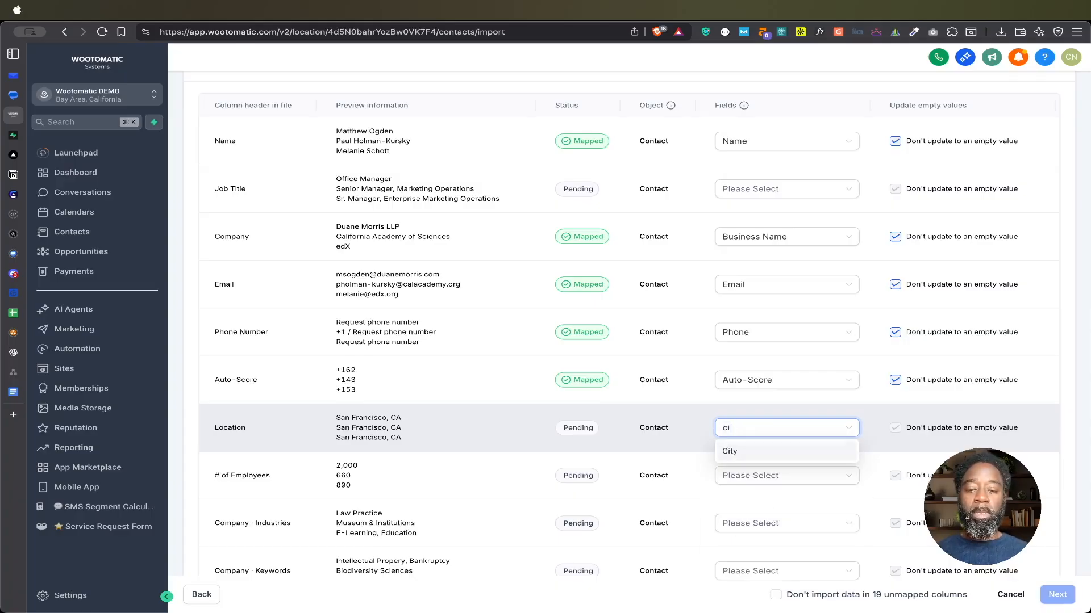
click(761, 454)
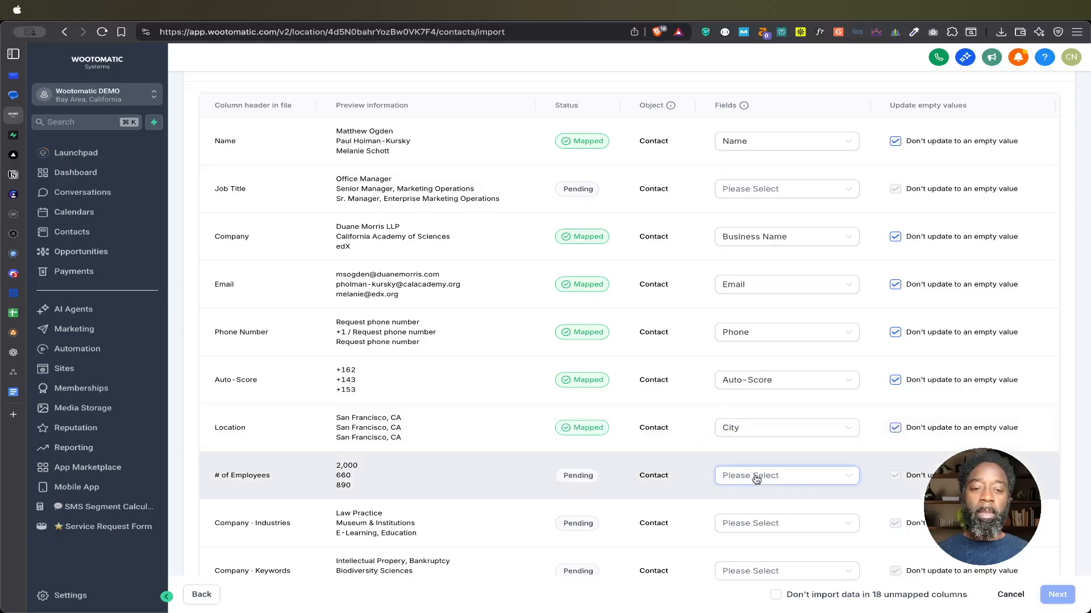
Step: Map the # of Employees column to the # Employees custom field
click(756, 480)
text(empl)
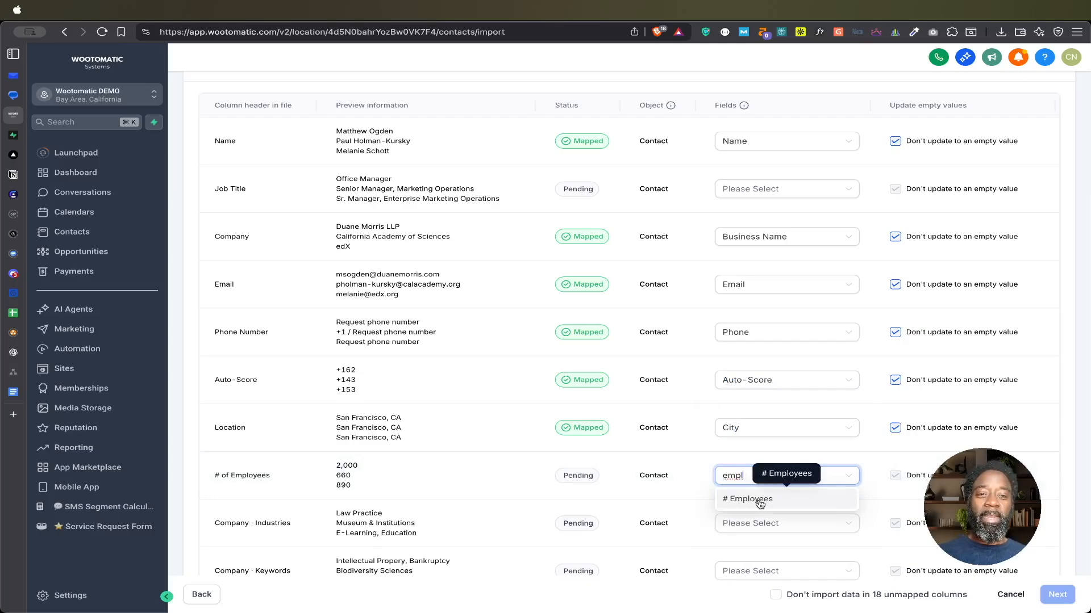
click(751, 498)
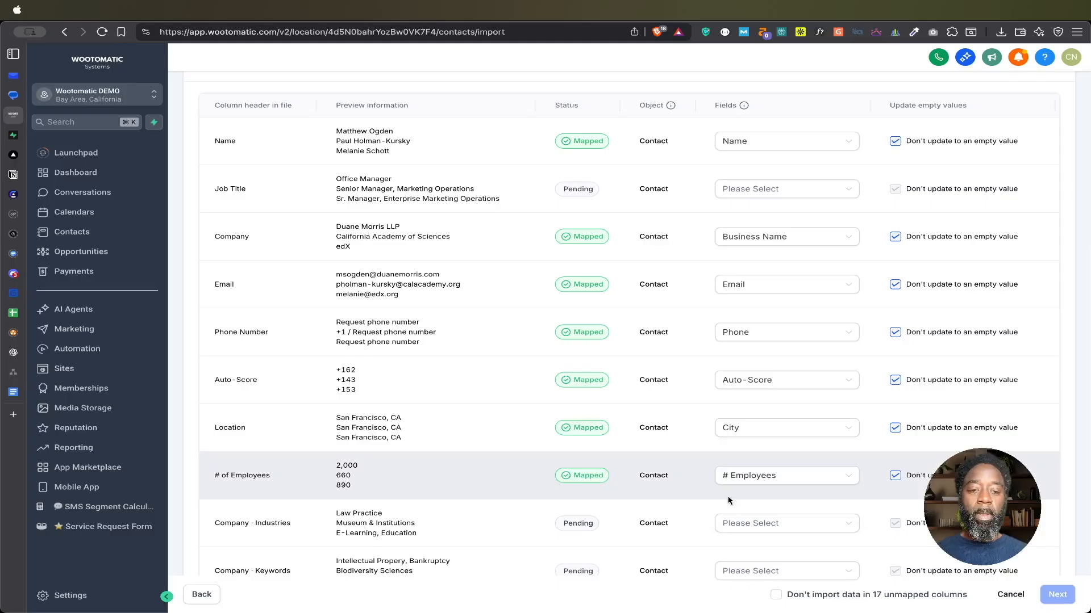
Step: Search the contact fields for an industry field that fits the Company · Industries column
scroll(750, 494, down, 2)
click(750, 467)
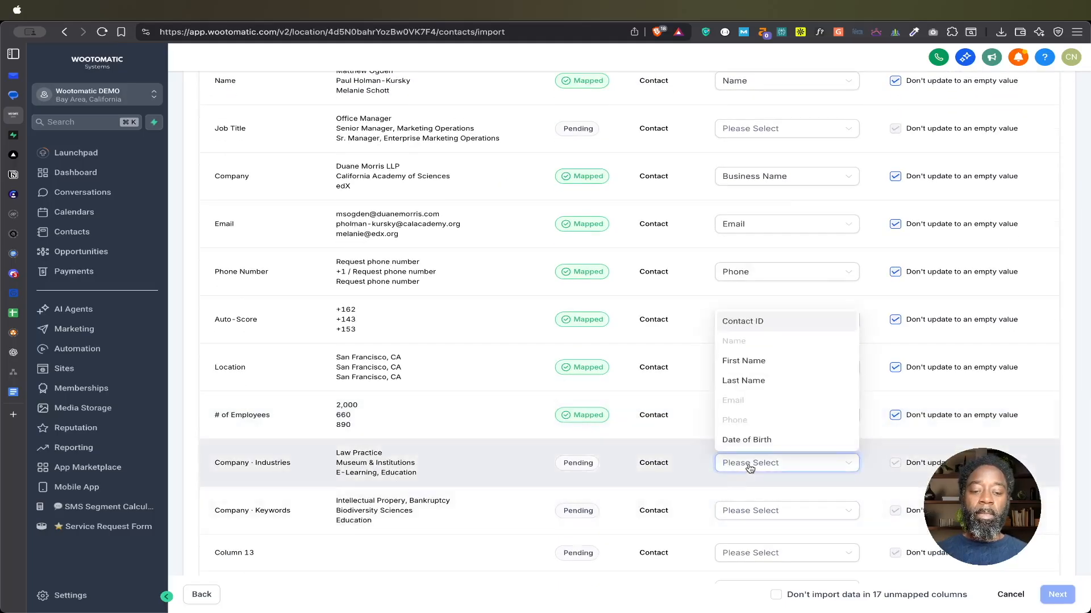
text(in)
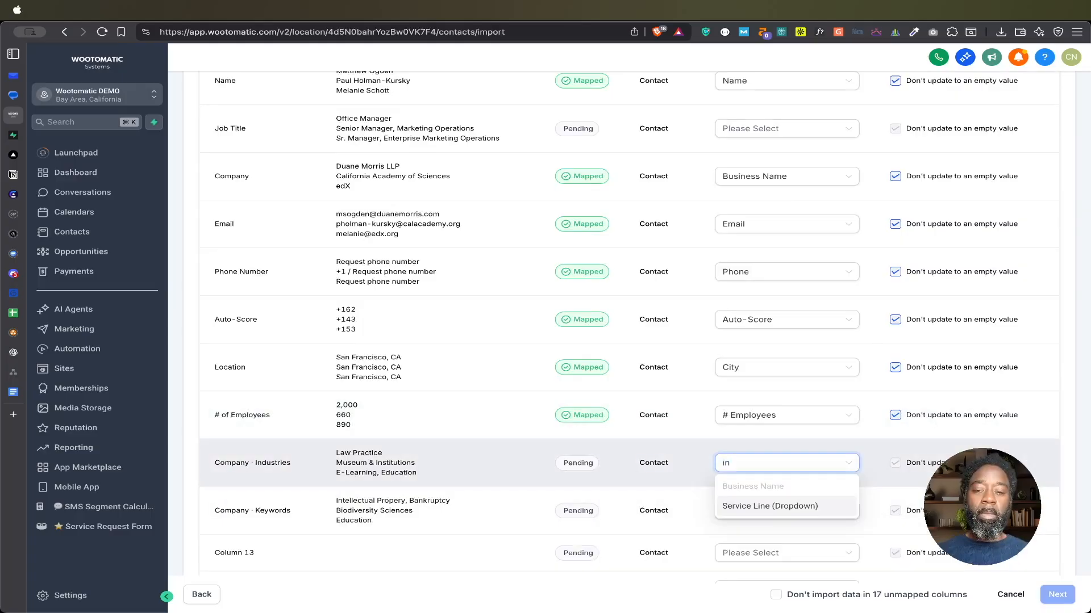
key(BackSpace)
key(BackSpace)
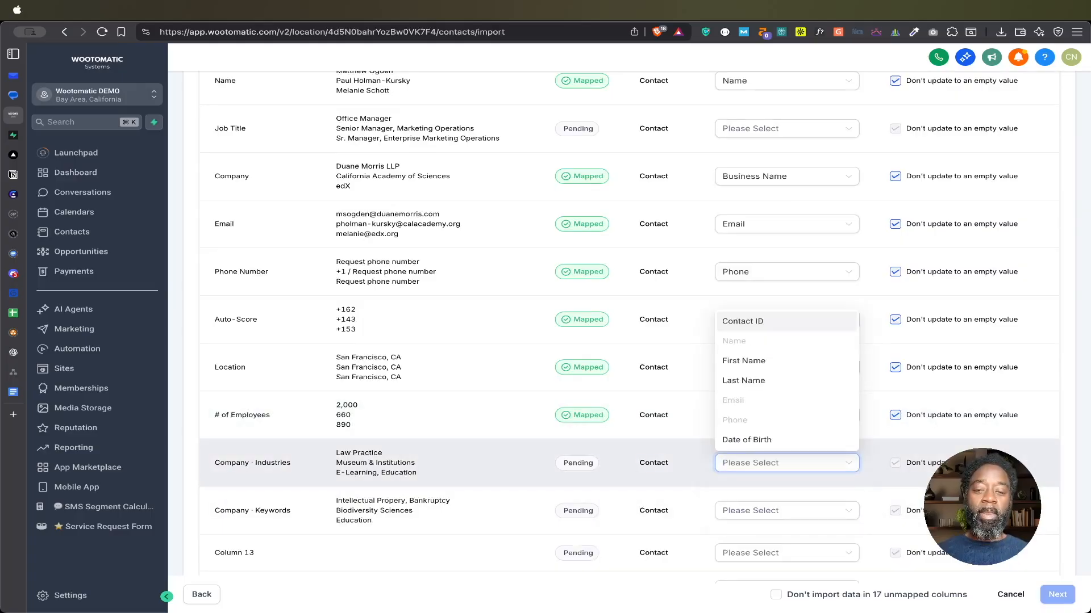
Step: Map the Company · Keywords column to the Keywords custom field
click(761, 510)
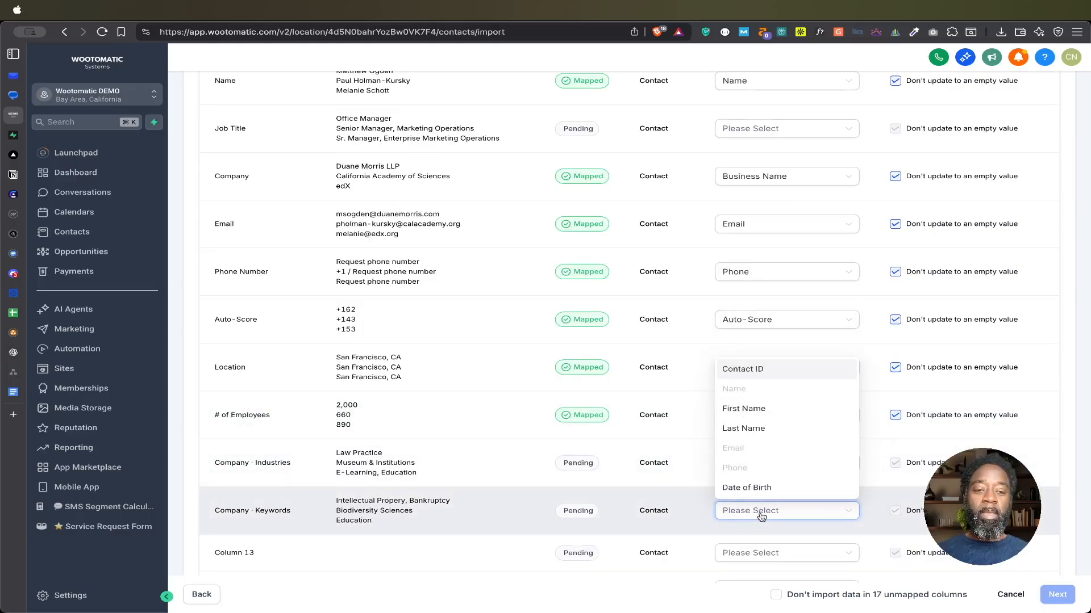
text(key)
click(742, 534)
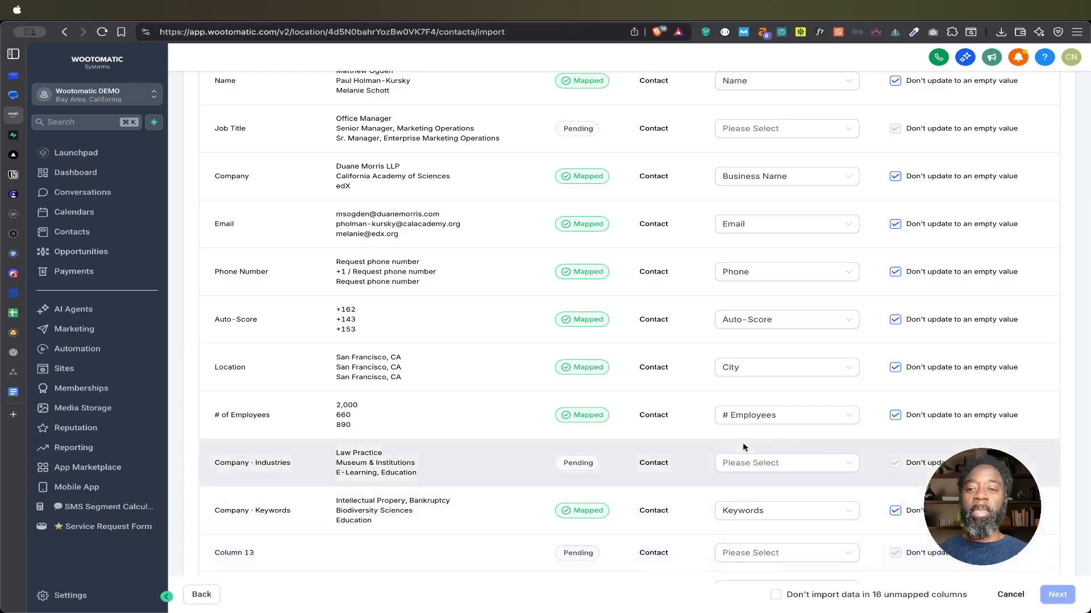
Step: Review the remaining columns, exclude data in the unmapped columns from the import and continue to the verification stage
scroll(690, 438, down, 3)
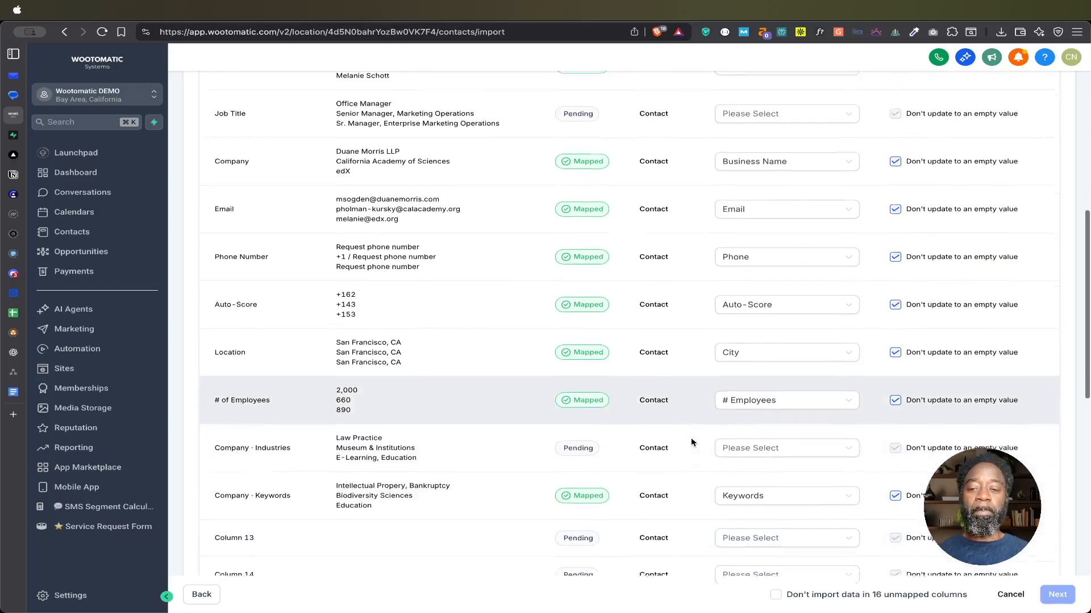
scroll(690, 441, down, 1)
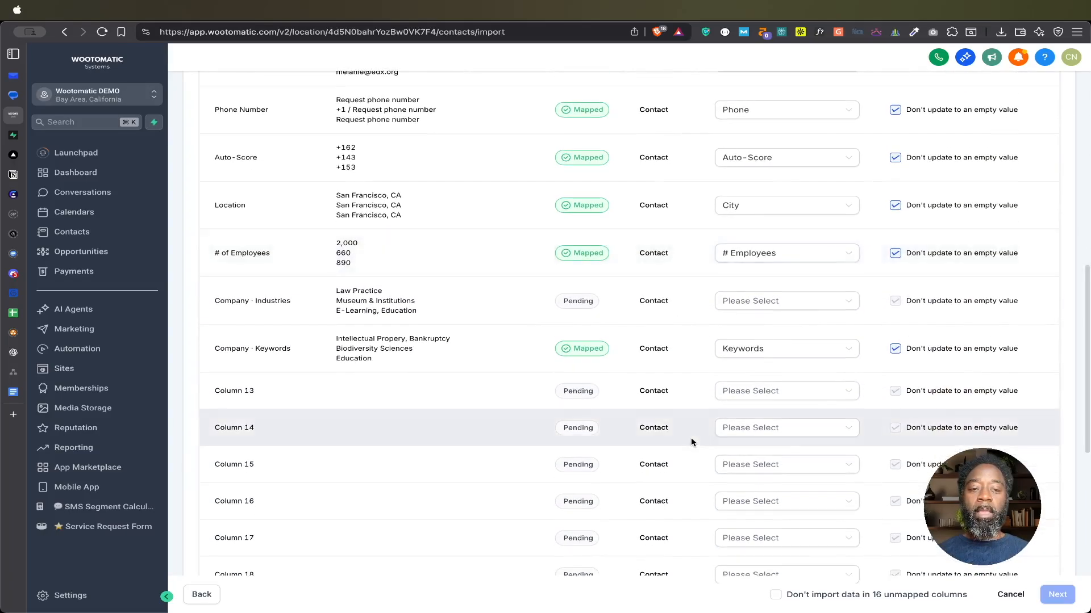
scroll(691, 438, up, 2)
scroll(691, 438, down, 10)
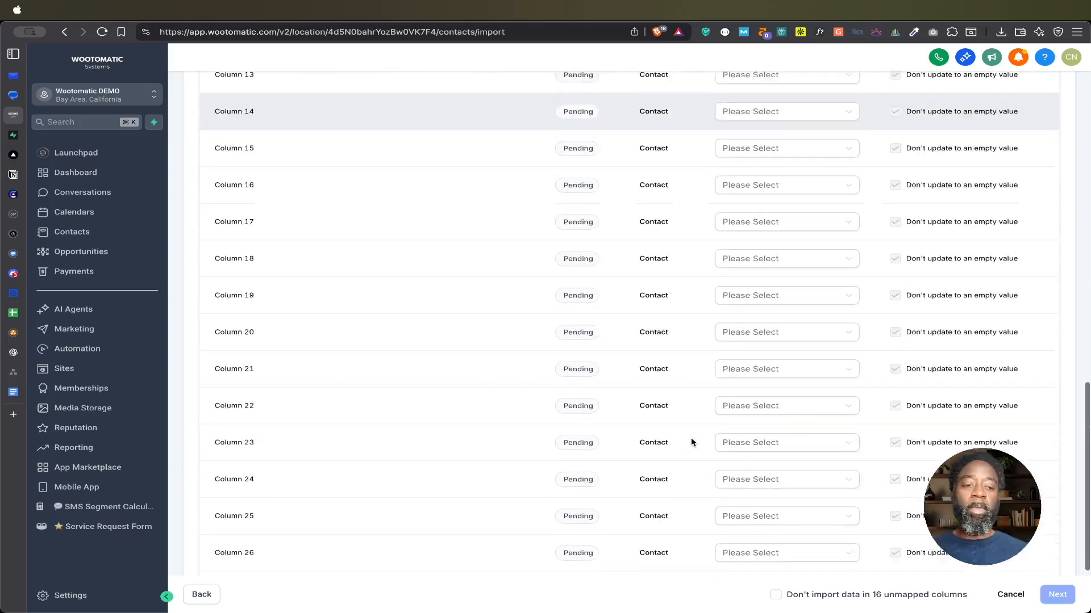
scroll(690, 437, up, 10)
scroll(691, 442, down, 5)
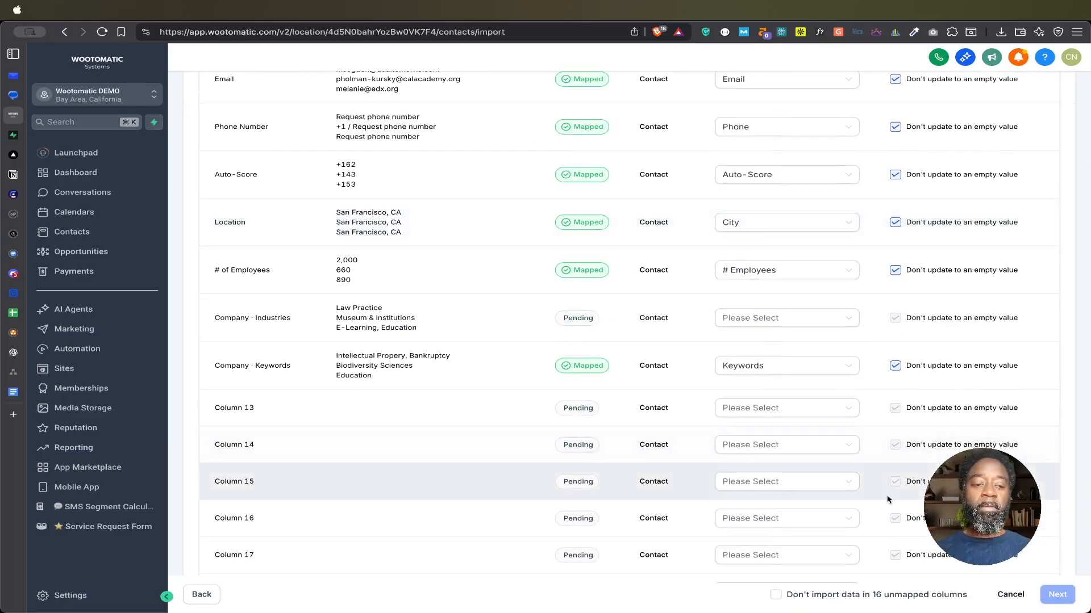
click(776, 595)
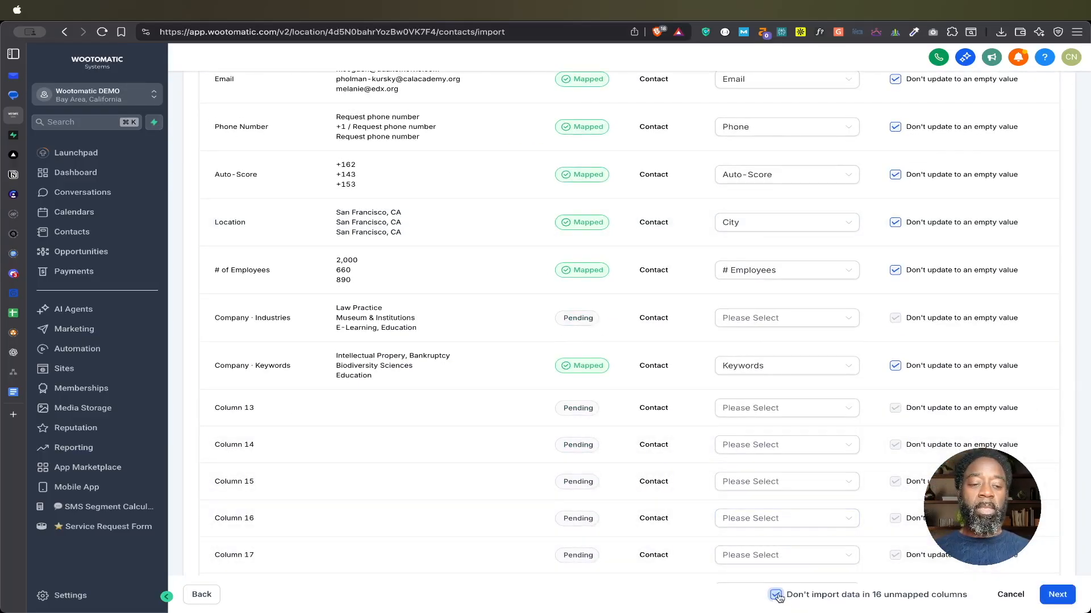
click(1058, 595)
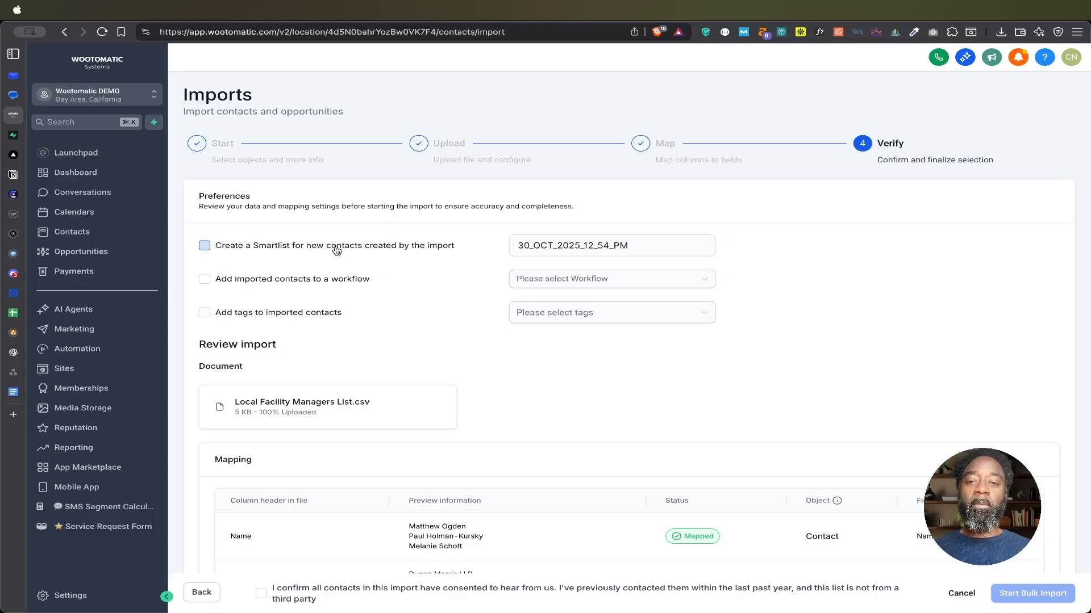
Step: Enable creating a Smartlist for the new contacts and prefix its default date name with Local_Facility_Managers_List_
click(204, 247)
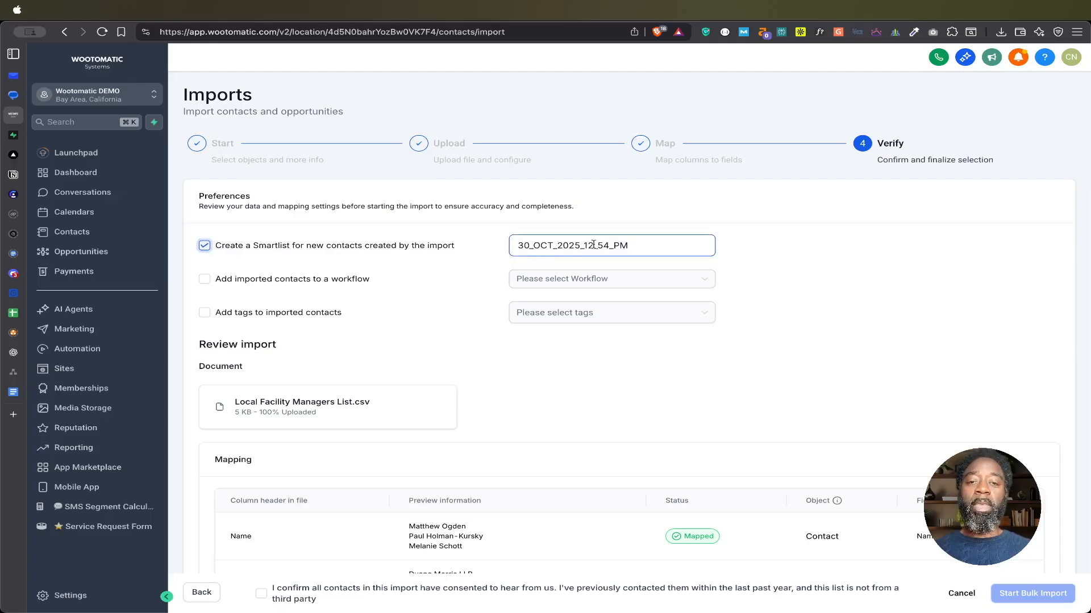
click(519, 245)
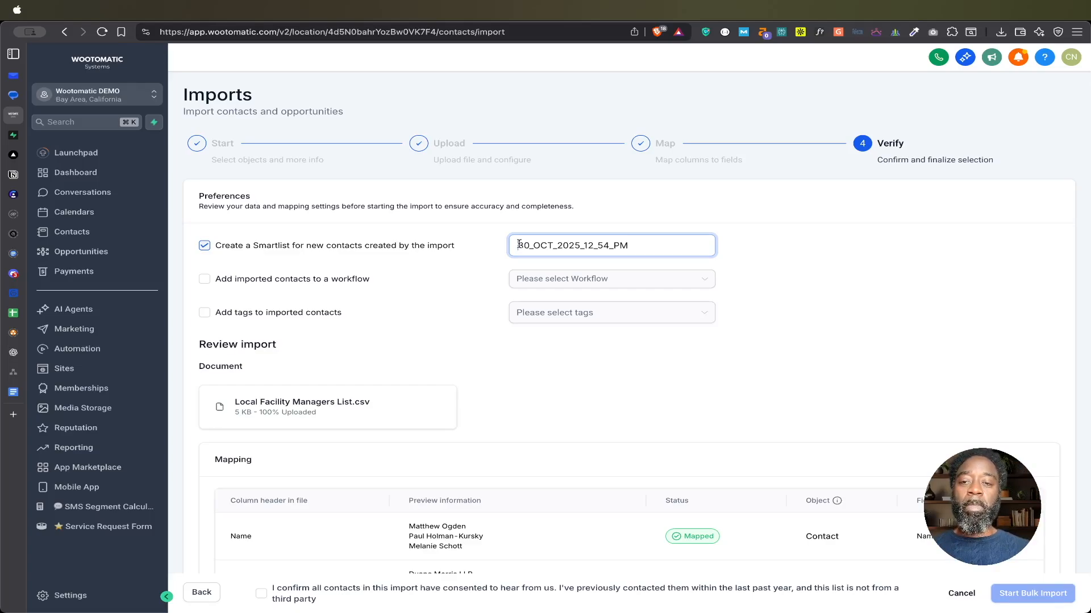
drag(517, 246, 549, 246)
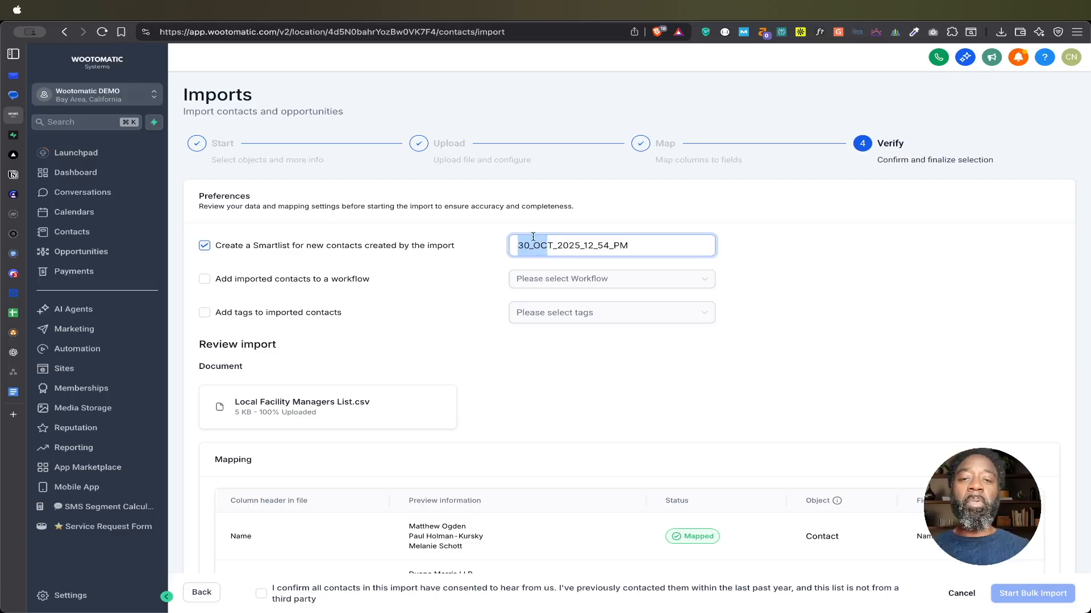
click(517, 252)
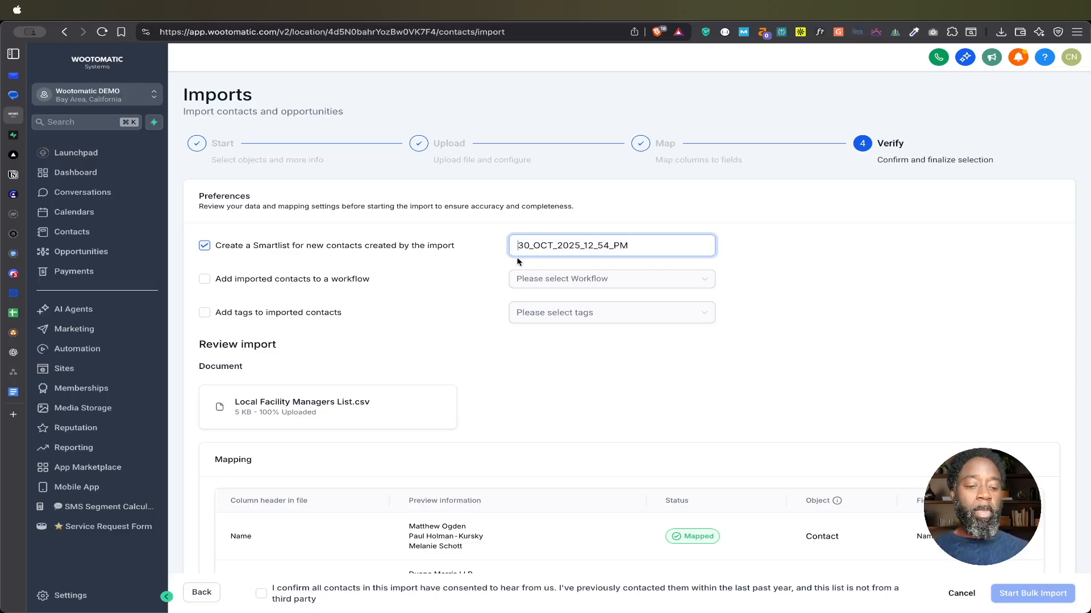
text(Local)
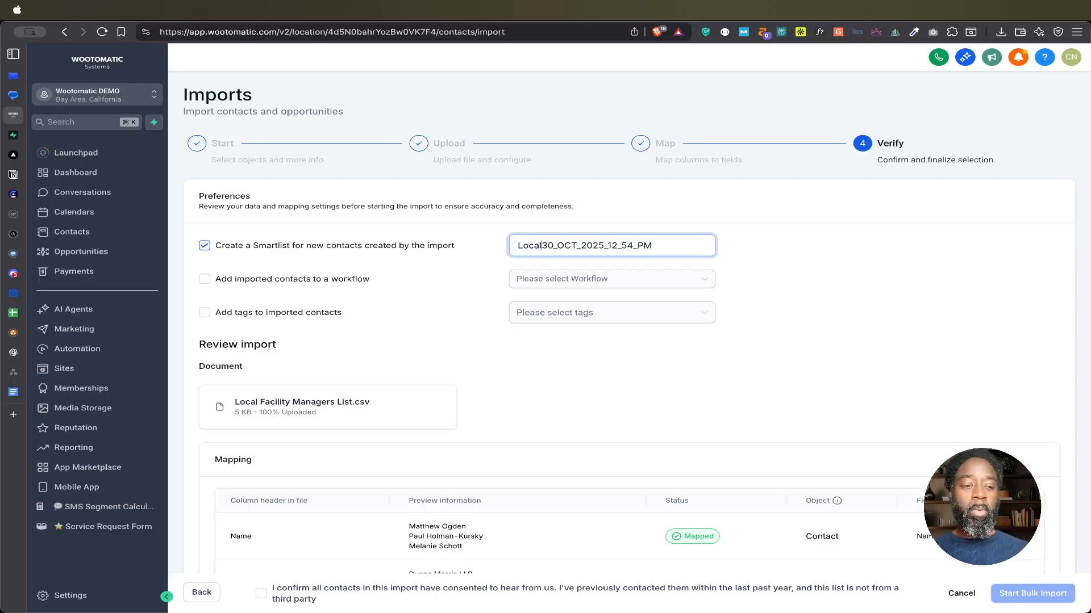
text(_Facility_Manager)
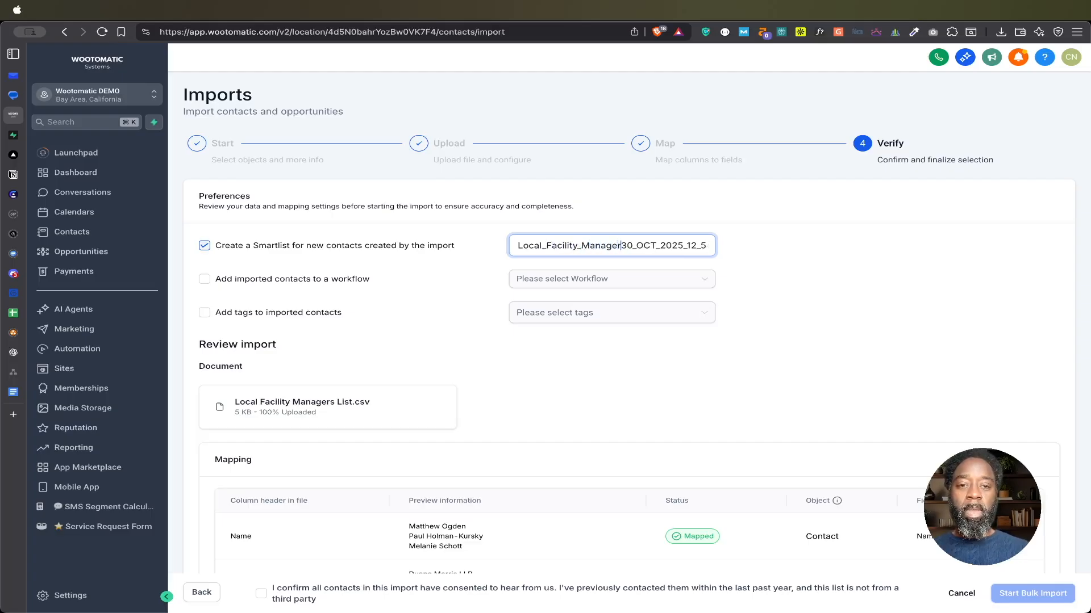
text(s_Lis)
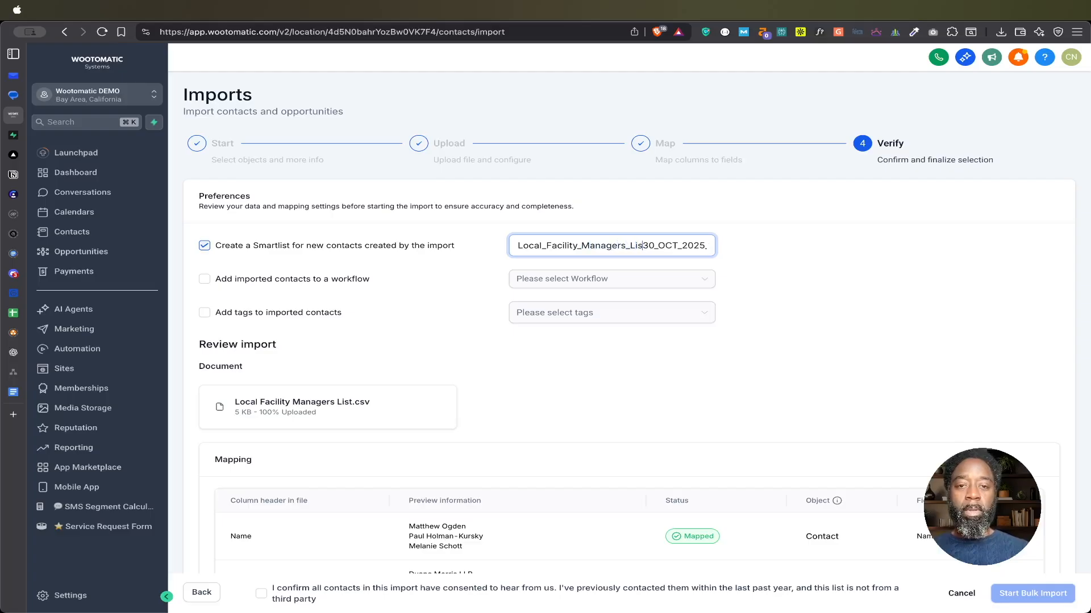
text(t_)
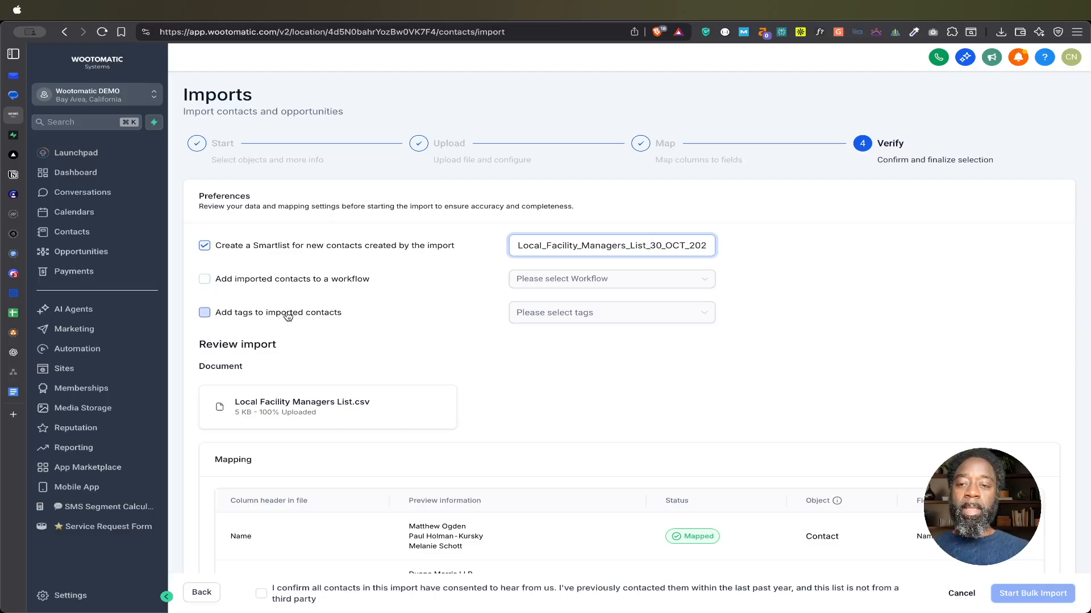
Step: Enable tagging of the imported contacts, then create and apply a new tag named Apollo.io
click(205, 315)
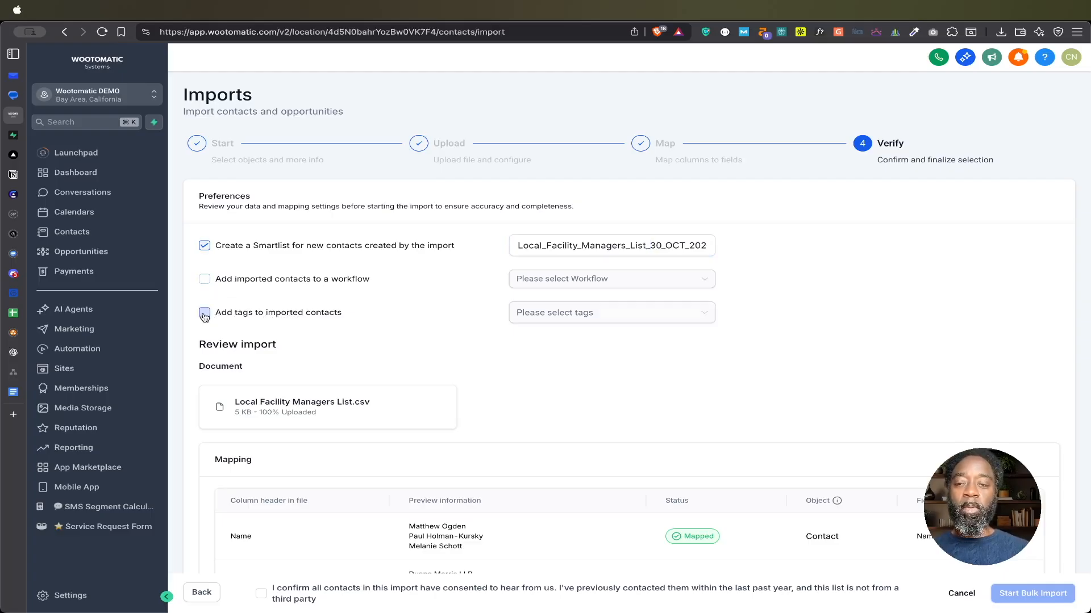
click(596, 317)
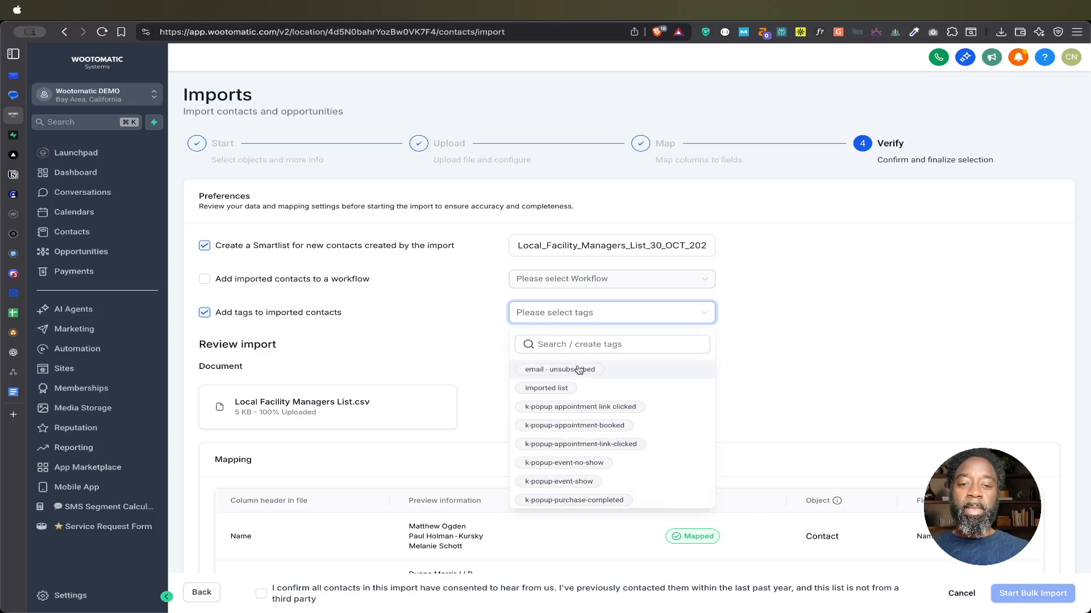
scroll(585, 409, down, 3)
scroll(585, 409, up, 3)
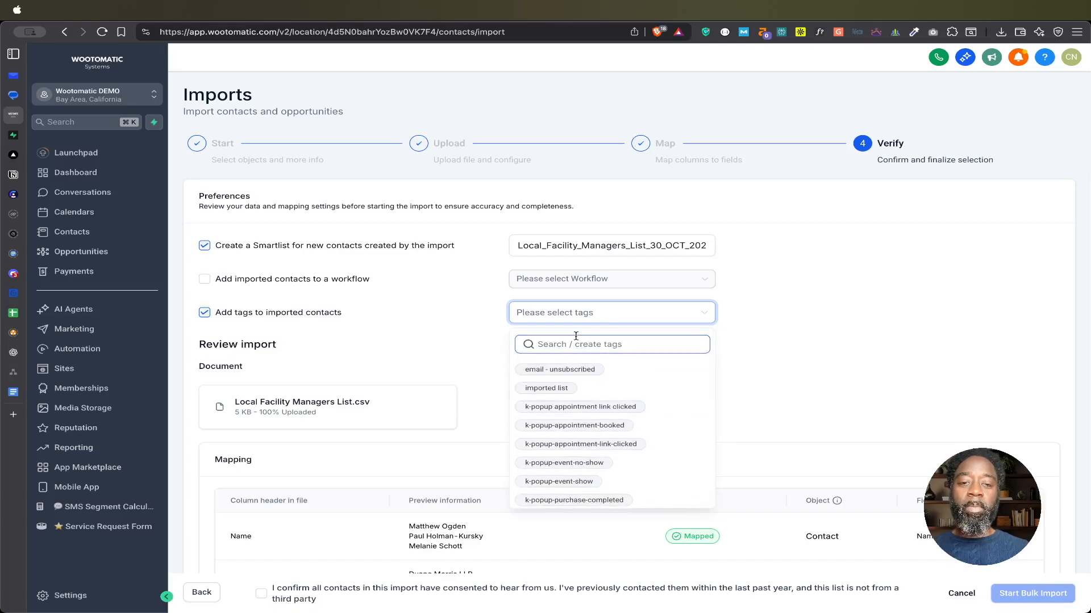
click(462, 354)
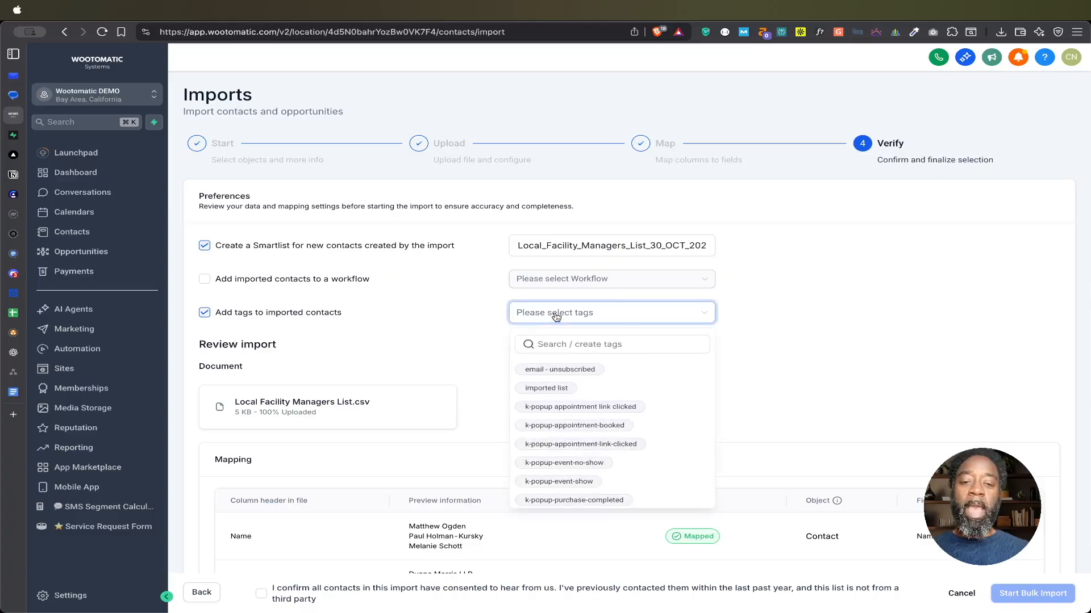
scroll(548, 414, down, 10)
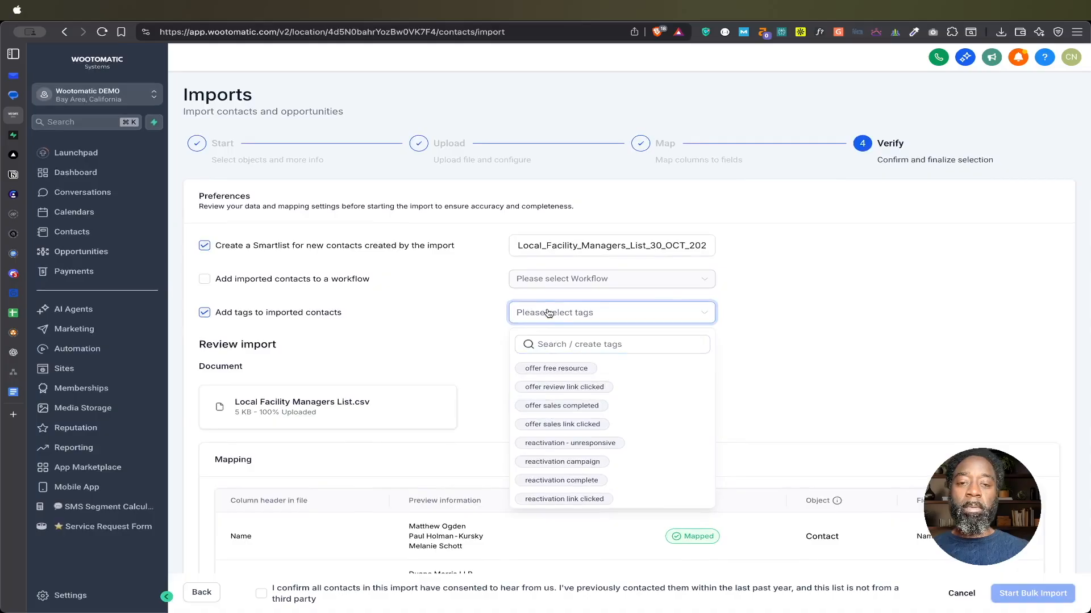
click(554, 344)
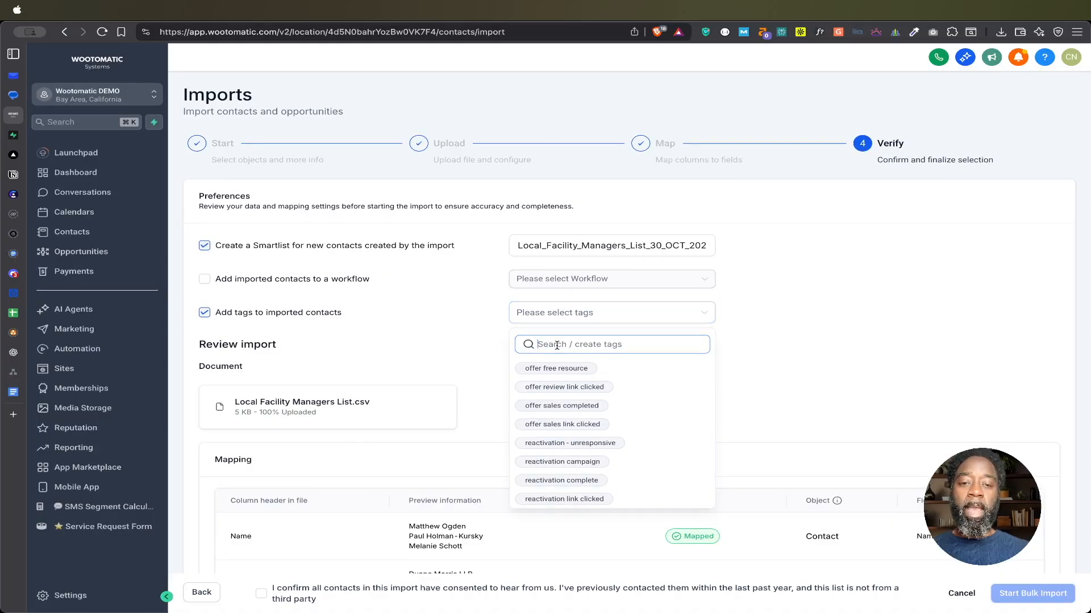
text(Apollo)
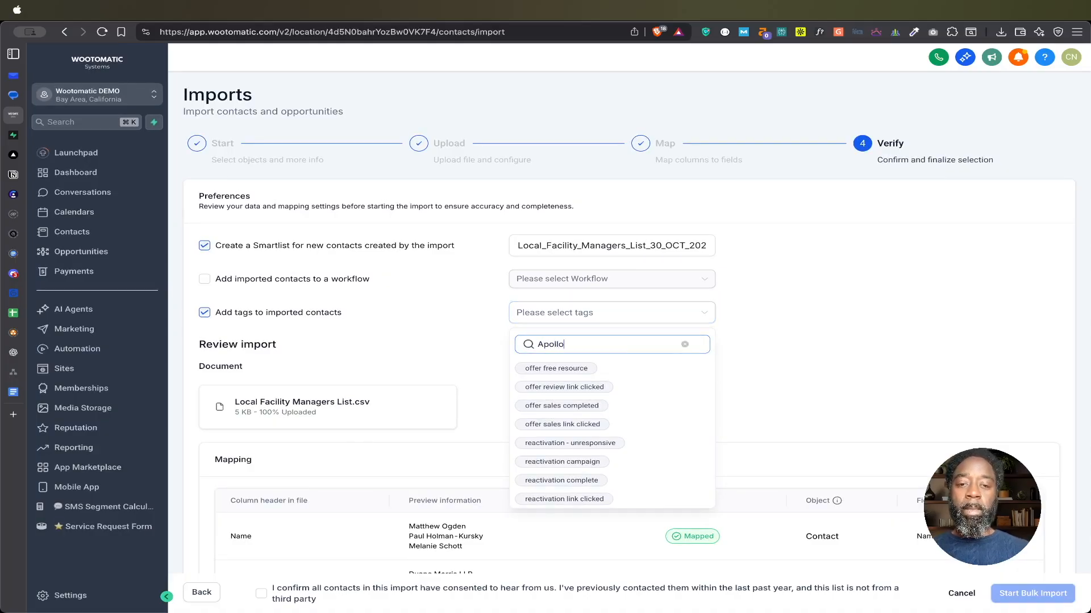
text(.io)
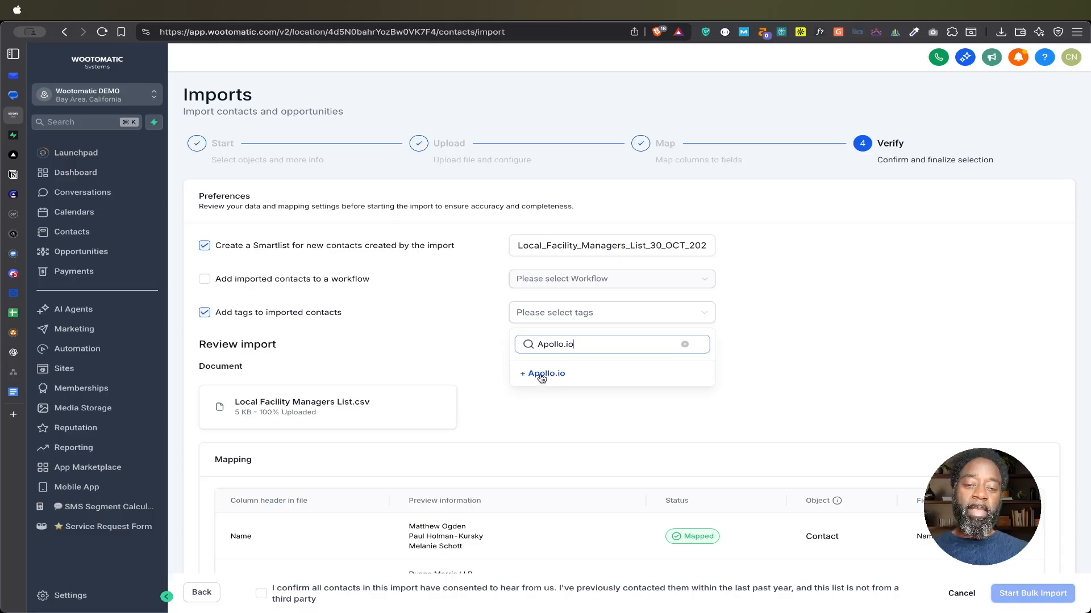
click(541, 376)
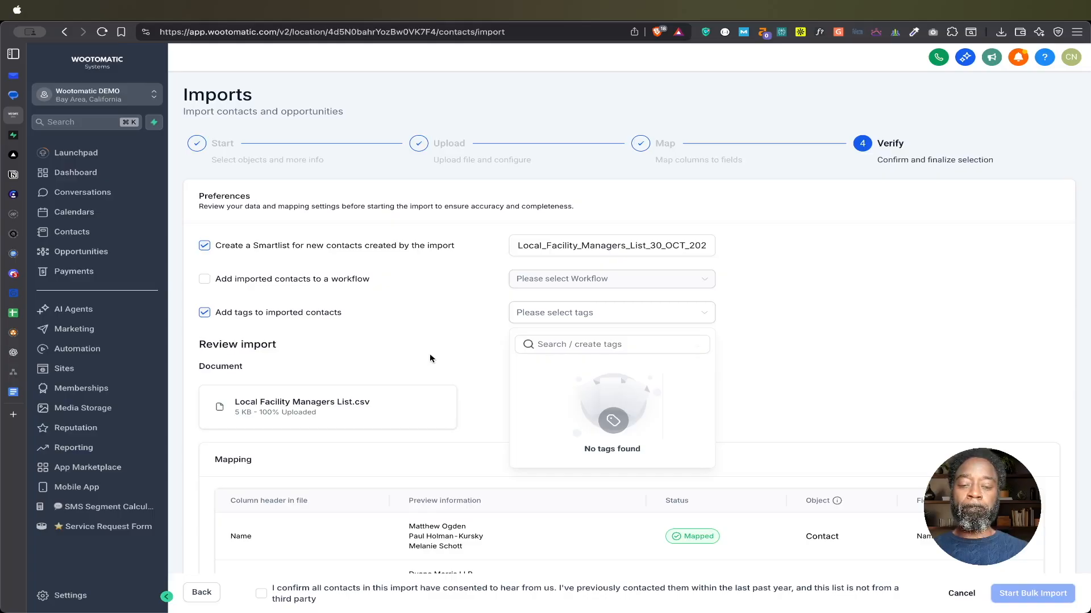
click(458, 358)
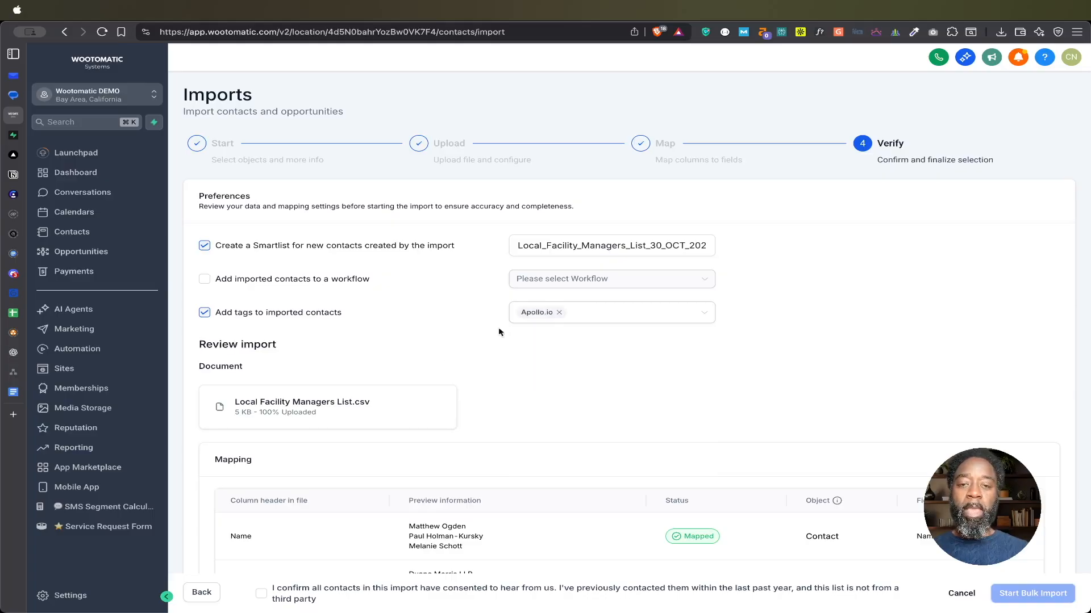
Step: Review the column mapping, confirm the contacts' consent and start the bulk import
scroll(503, 381, down, 3)
scroll(503, 384, down, 5)
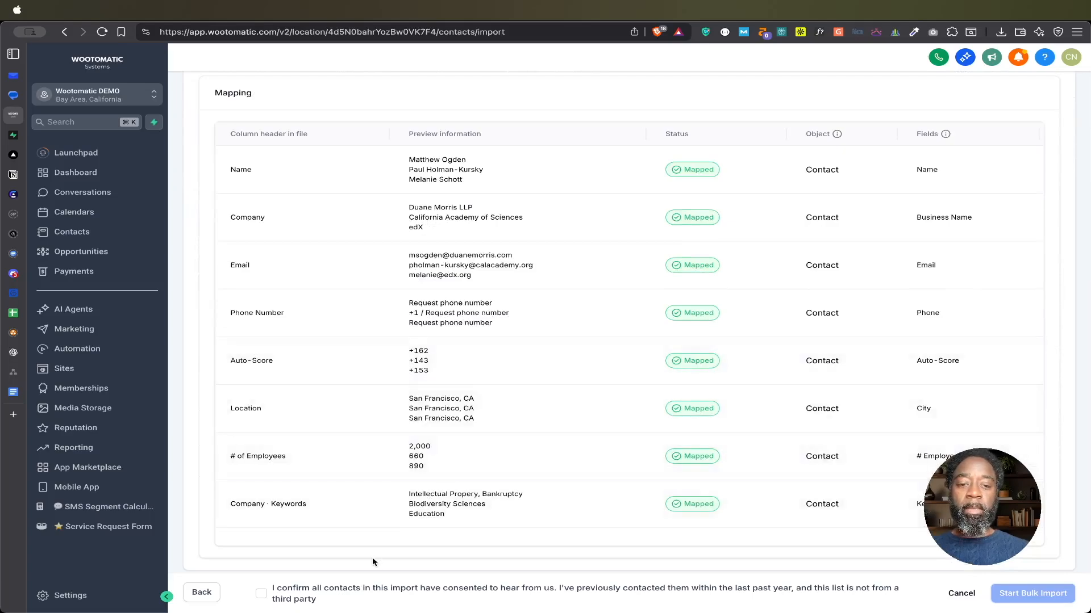
click(261, 594)
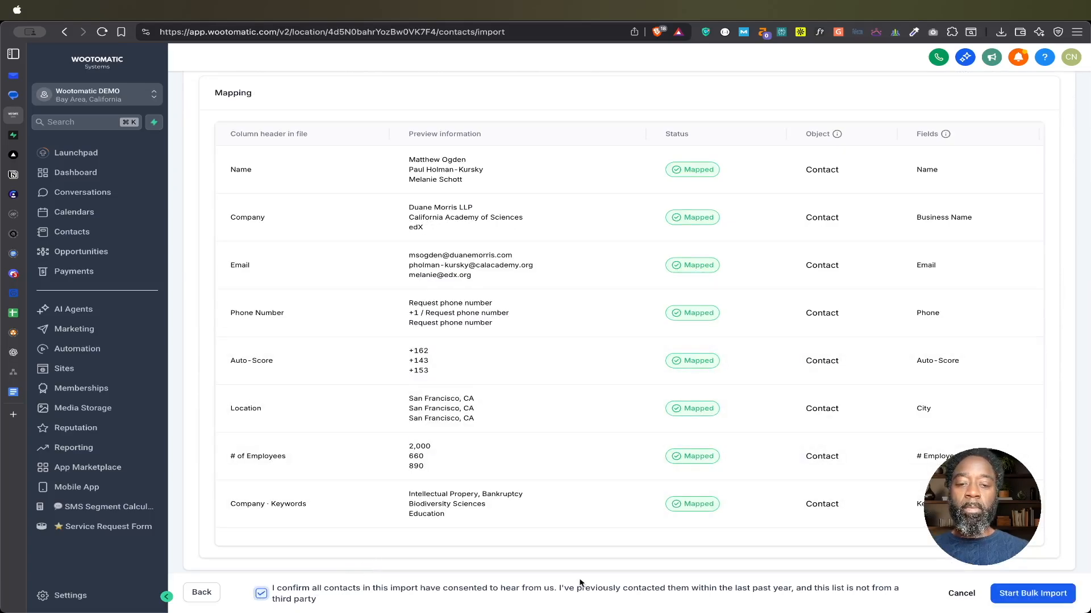
click(1037, 594)
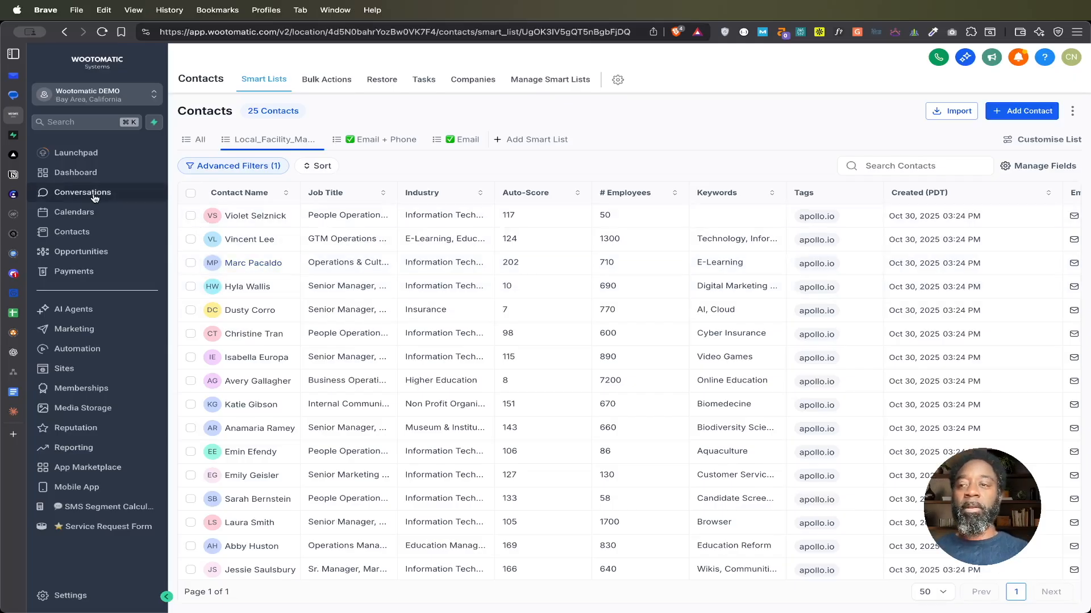
Step: Start a new calendar in the calendar settings using the Service Booking type
click(84, 214)
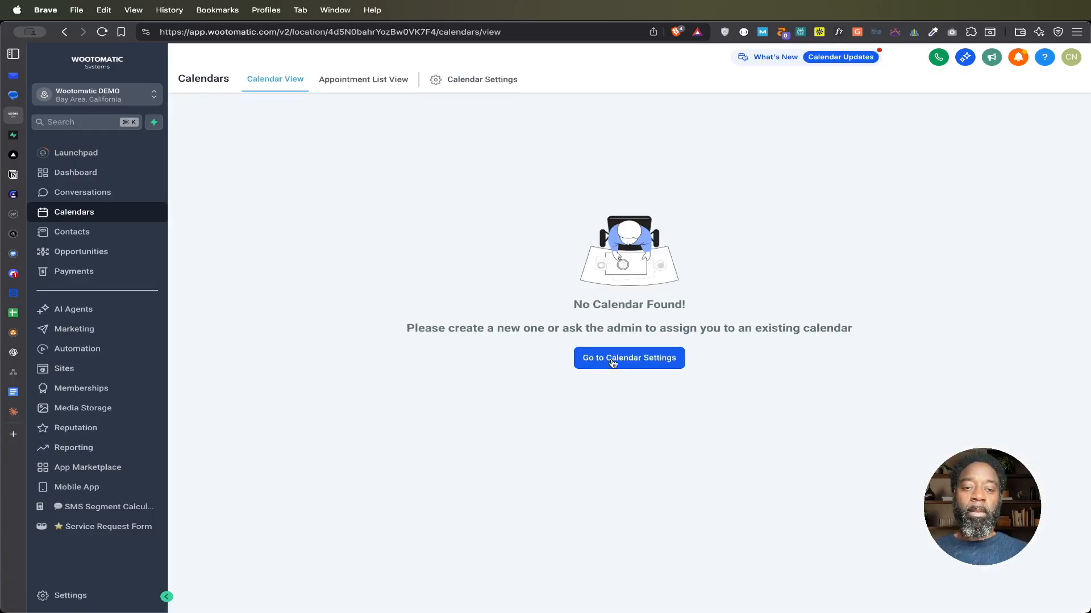
click(613, 363)
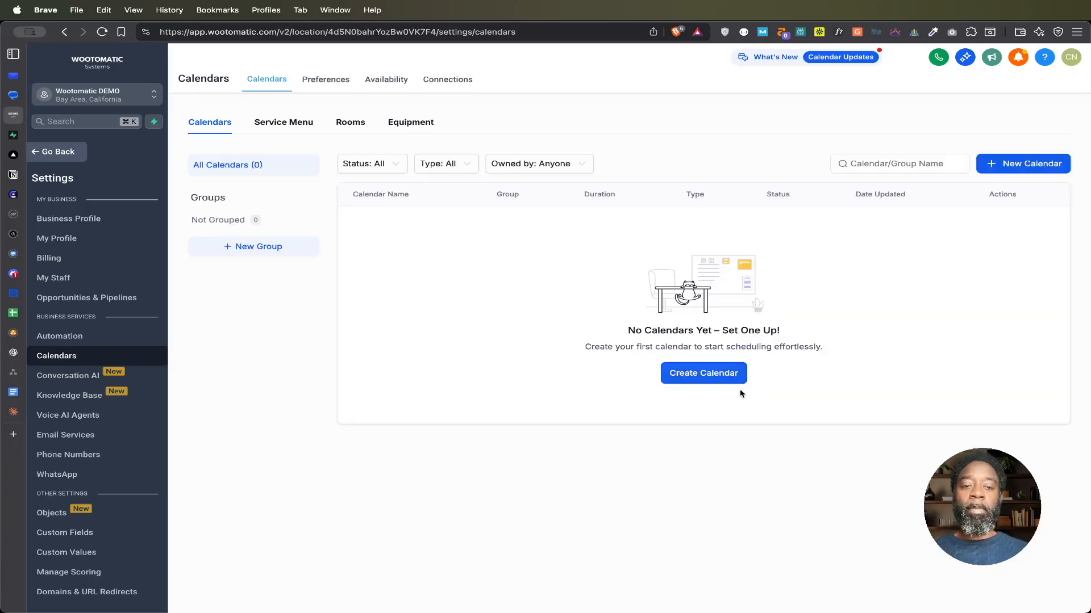
click(710, 375)
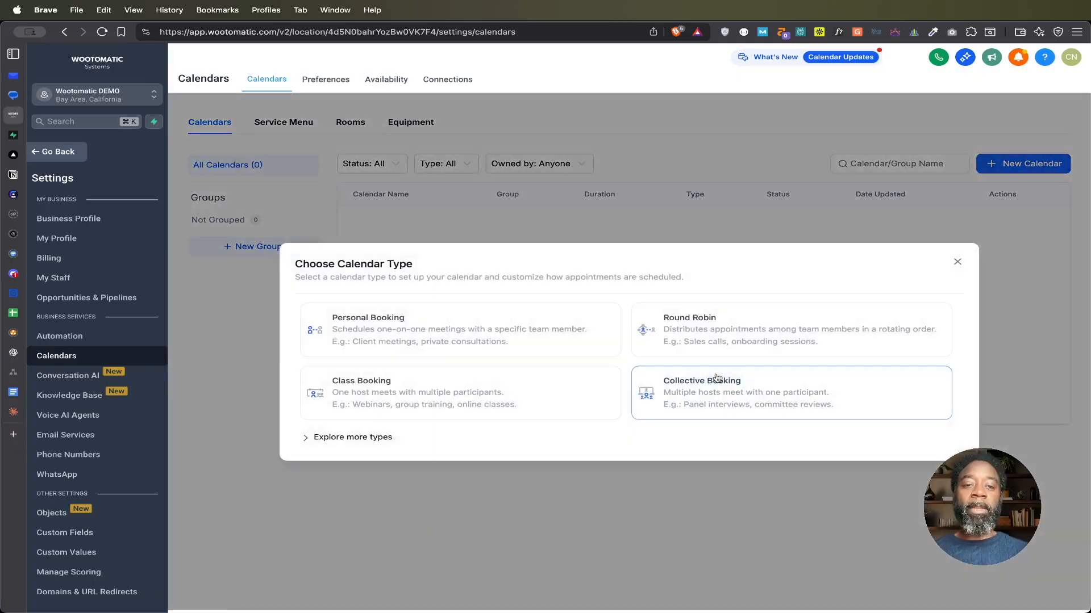
click(360, 438)
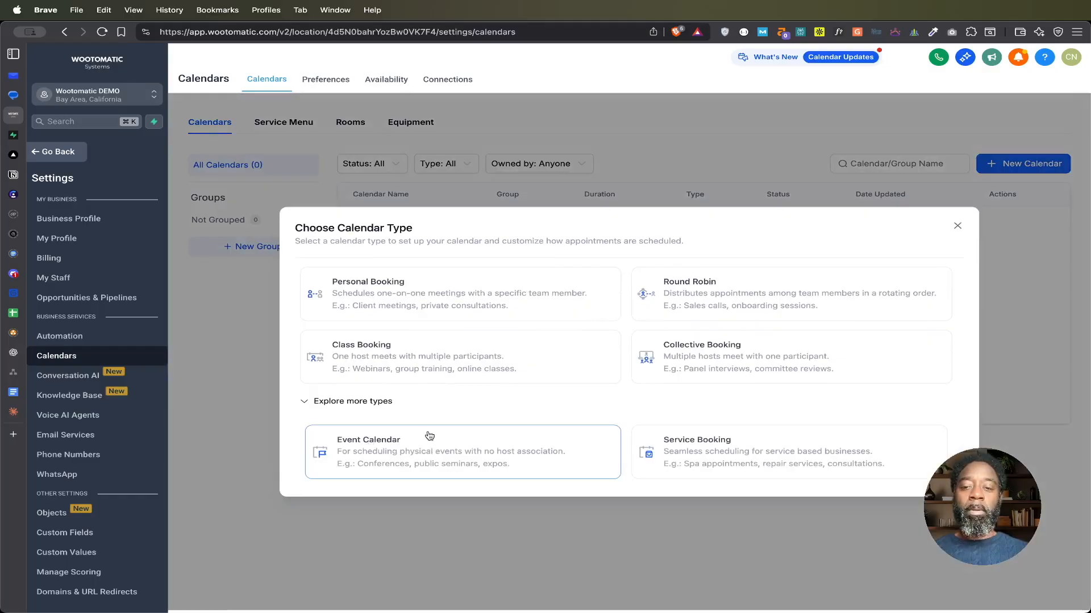
click(733, 457)
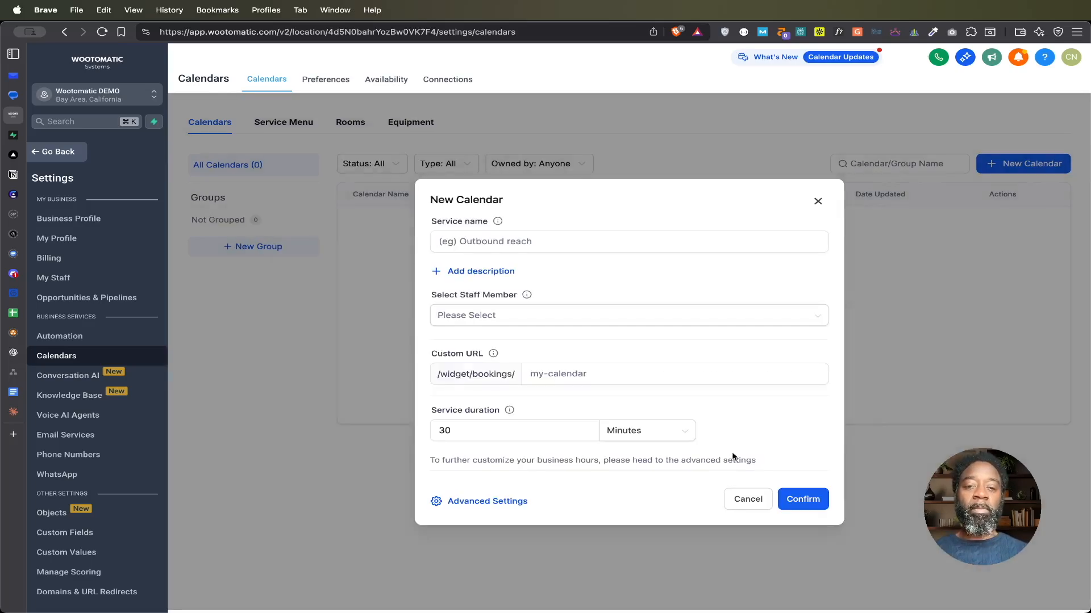
Step: Name the new calendar's service Cleaning Consultation
click(578, 240)
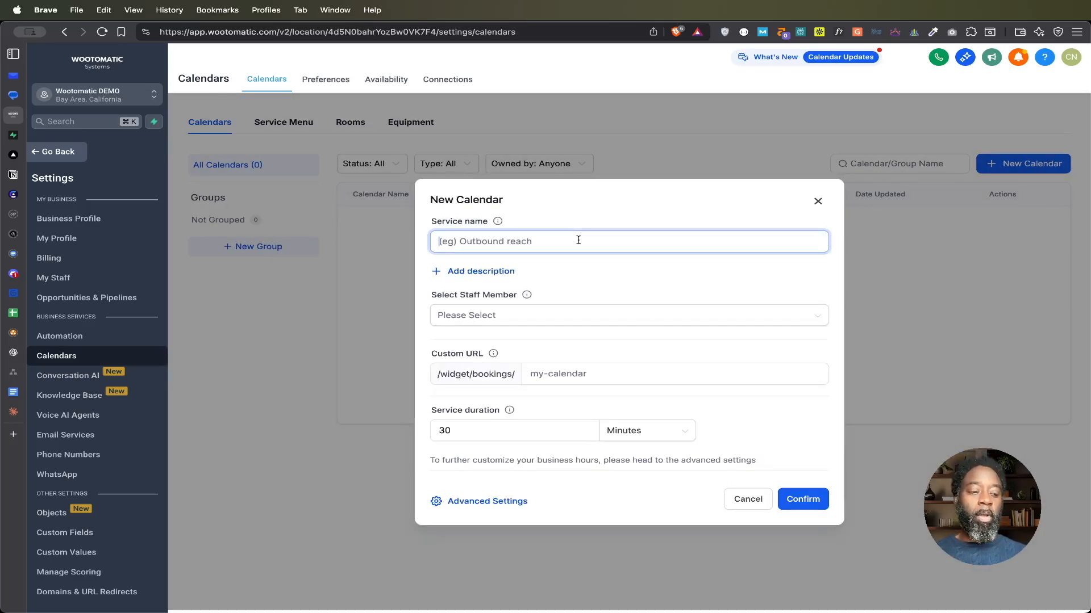
text(Cleaning)
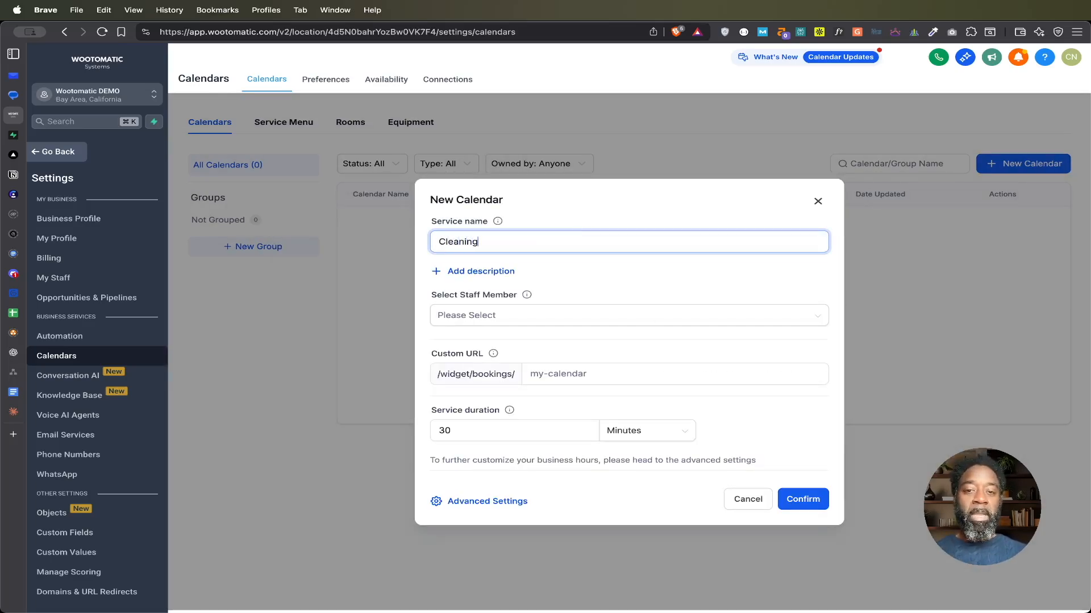
text( Consult)
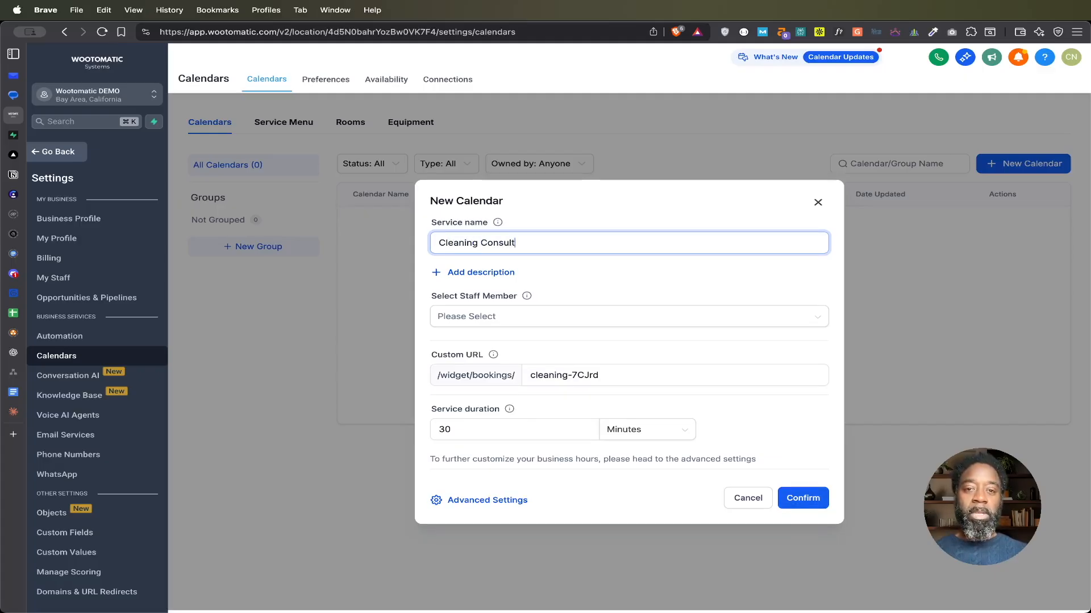
text(ation)
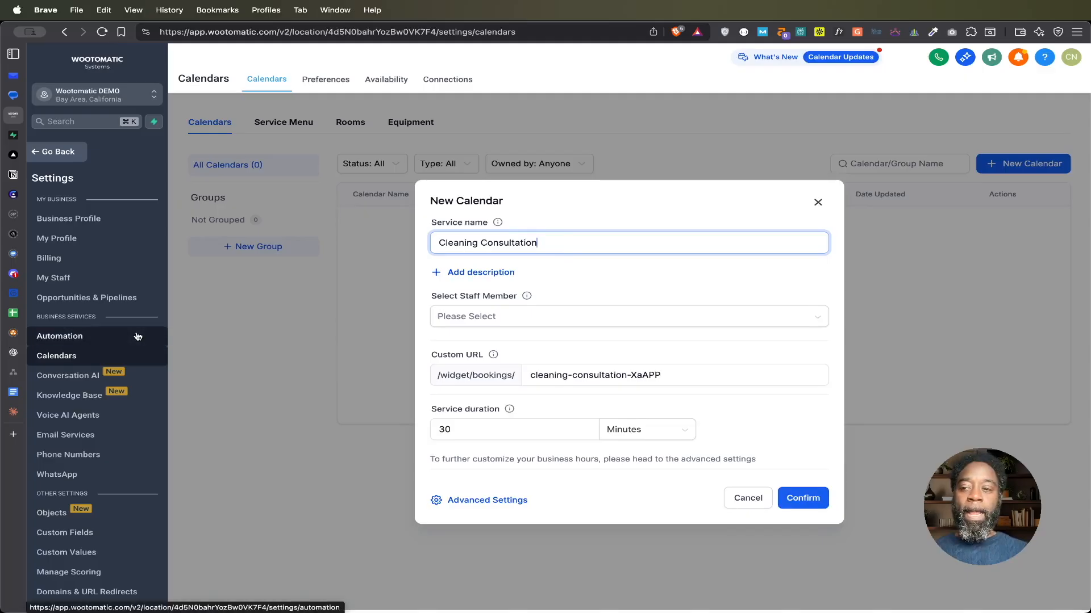
Step: Switch to the GoHighLevel chat in Claude and copy the Option 1 (Comprehensive) calendar description text
mouse_move(18, 353)
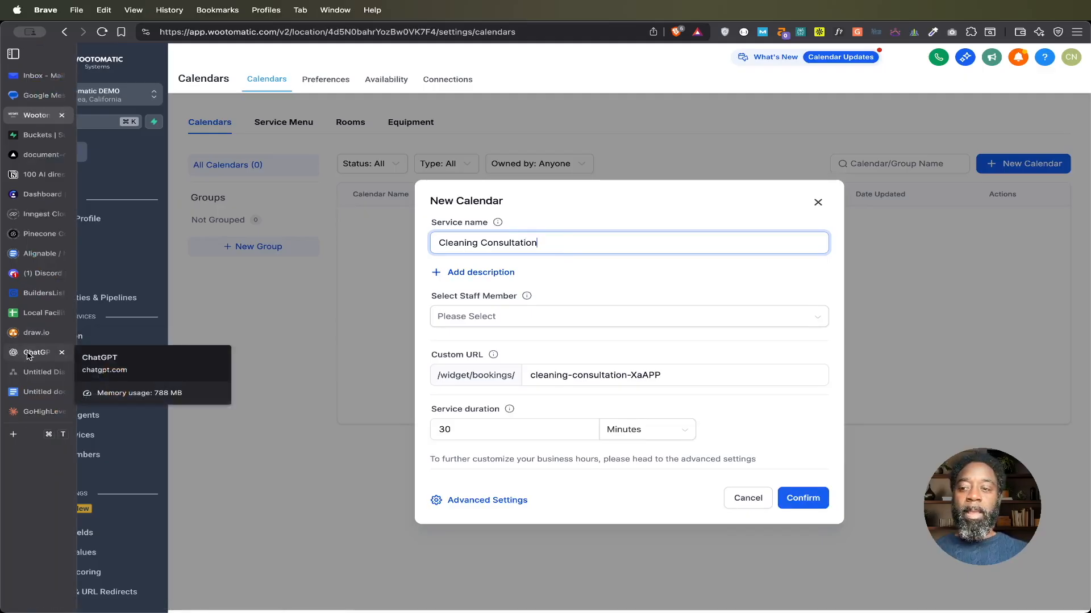
click(27, 353)
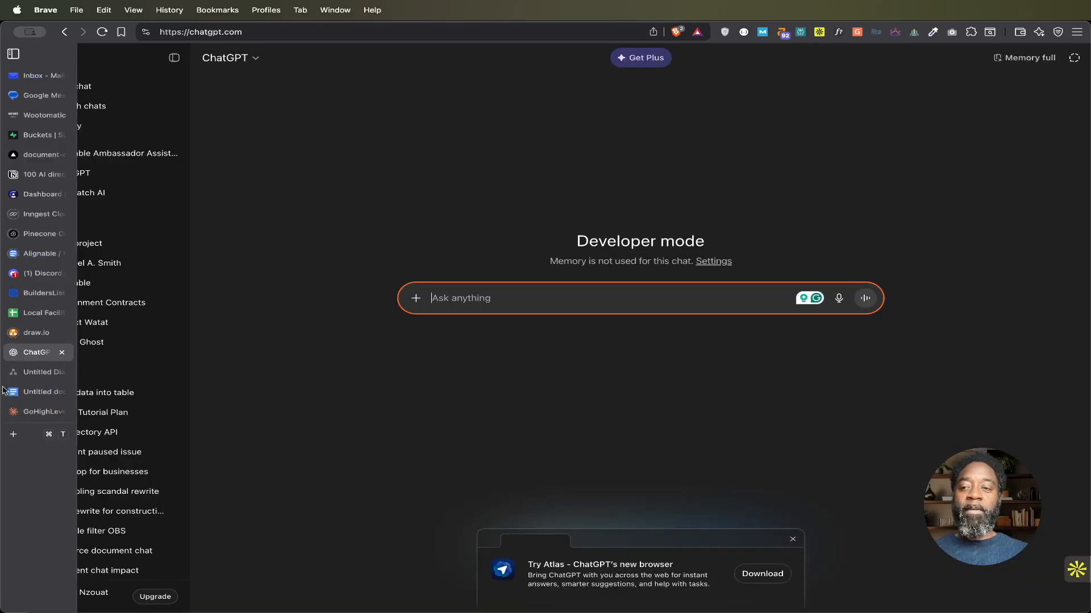
click(31, 413)
scroll(448, 432, up, 5)
scroll(448, 431, down, 10)
scroll(450, 436, down, 3)
drag(356, 201, 406, 189)
text(x)
key(super+c)
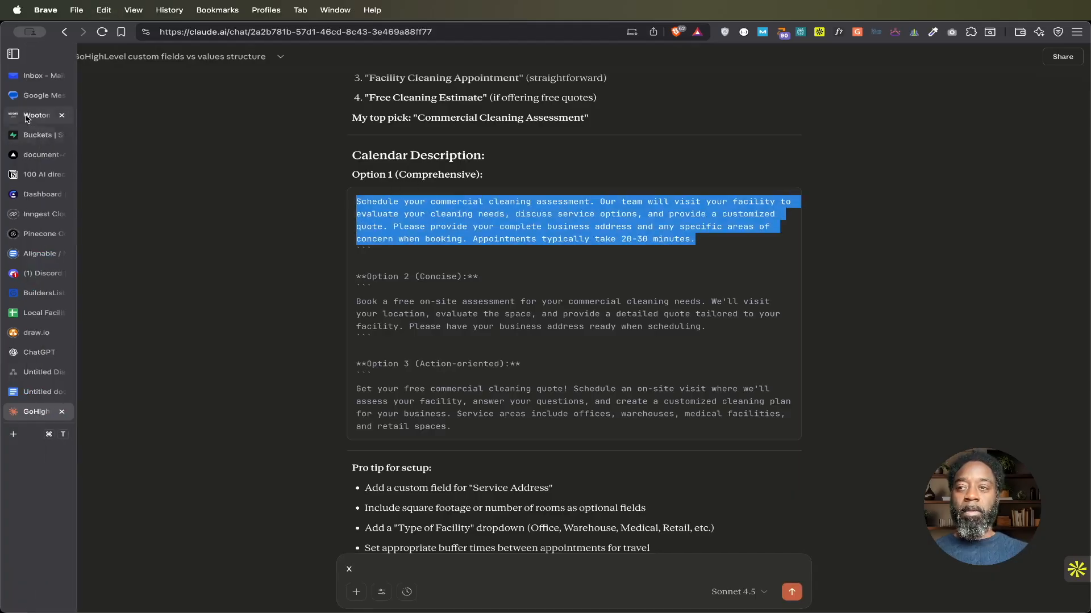
Step: Return to the CRM's New Calendar form, add a description and paste the copied commercial cleaning assessment text into it
click(48, 117)
click(499, 272)
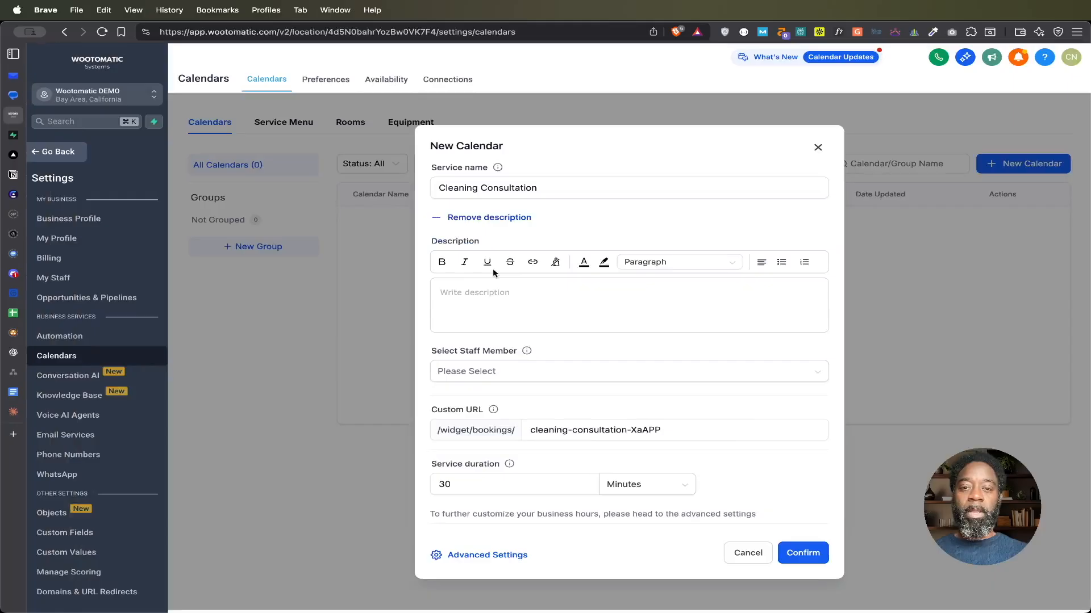
click(462, 291)
key(super+v)
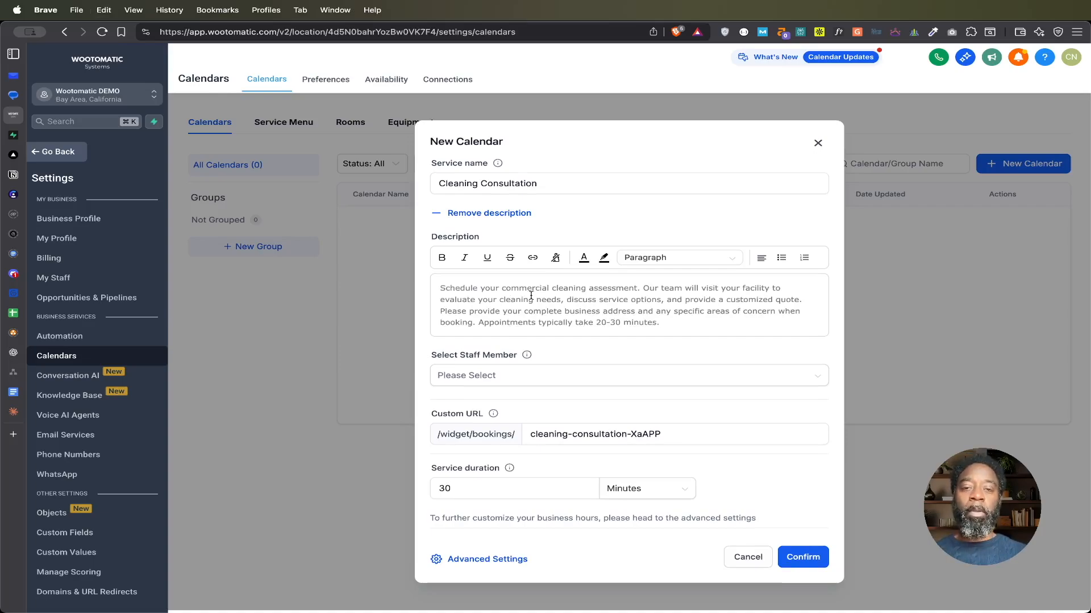
Step: Assign the second listed staff member to the Cleaning Consultation calendar
click(548, 381)
click(483, 419)
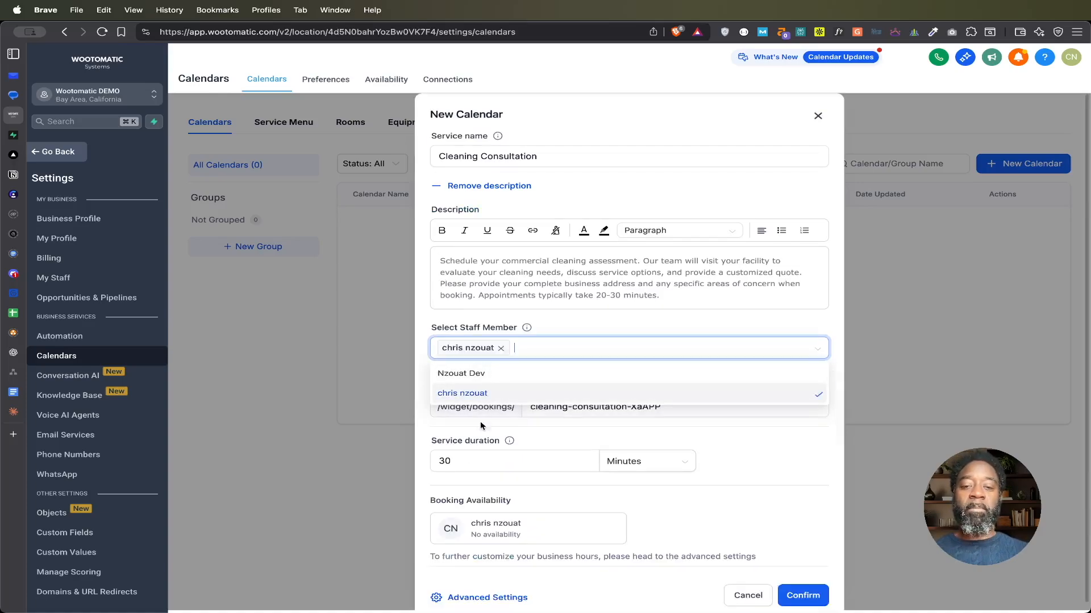
click(599, 321)
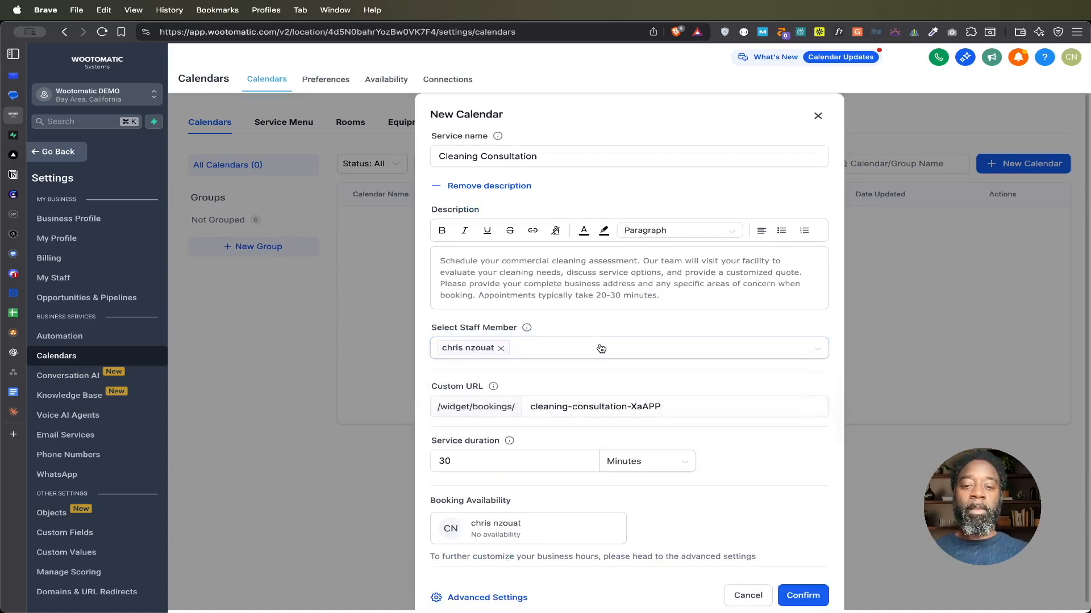
Step: Keep the suggested custom URL and set the service duration to 120 minutes
click(575, 407)
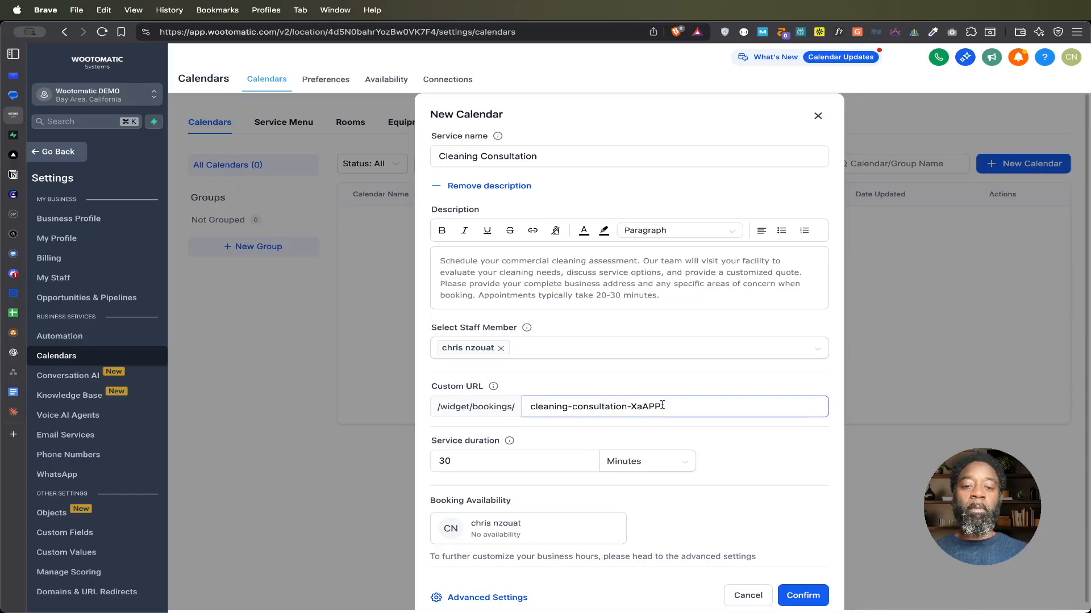
scroll(635, 415, down, 1)
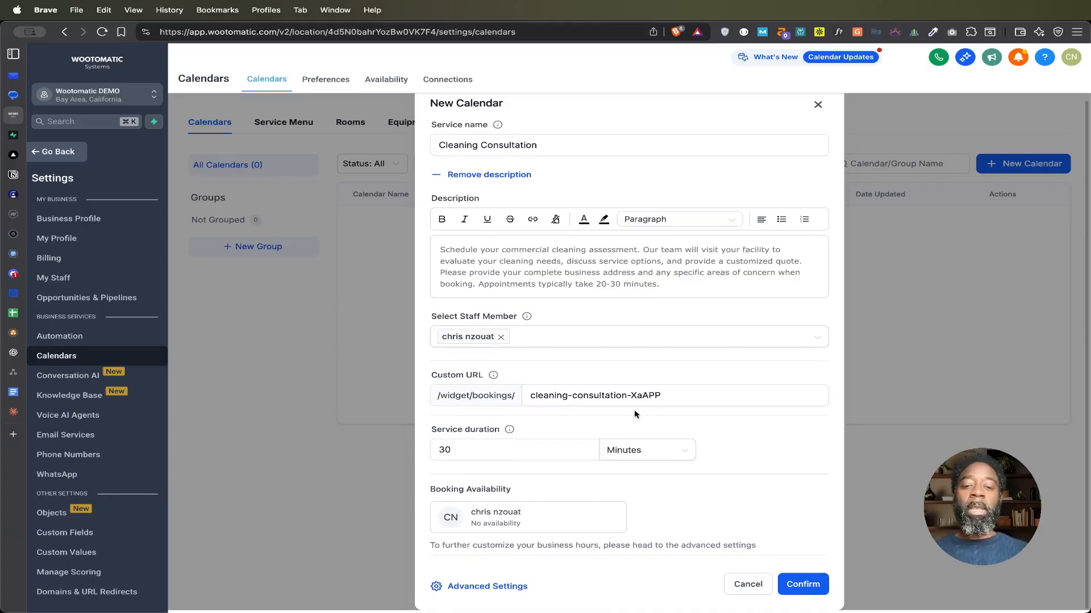
click(462, 449)
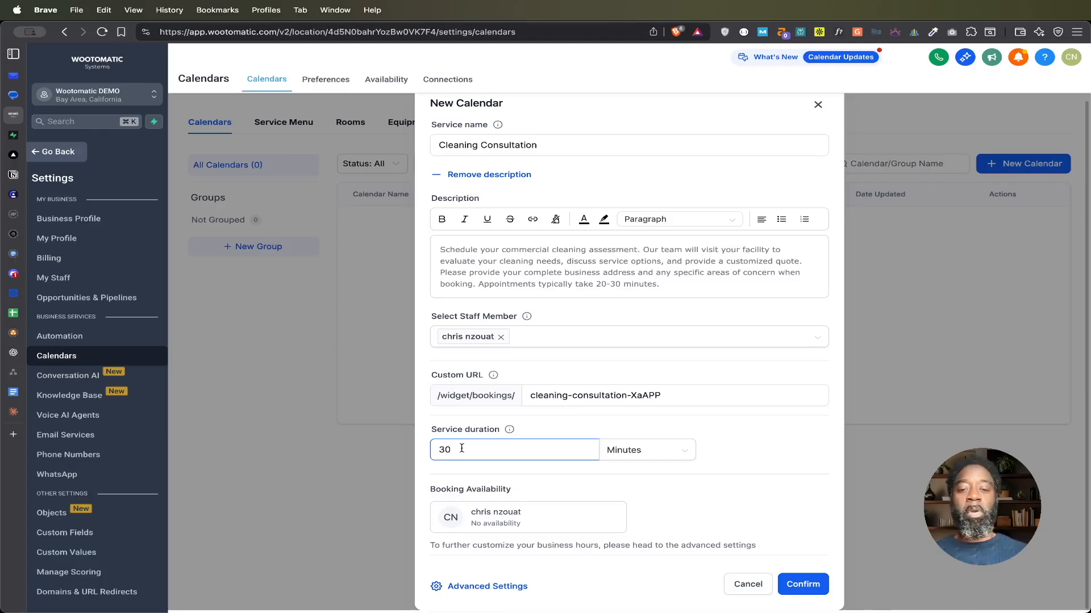
drag(446, 450, 434, 449)
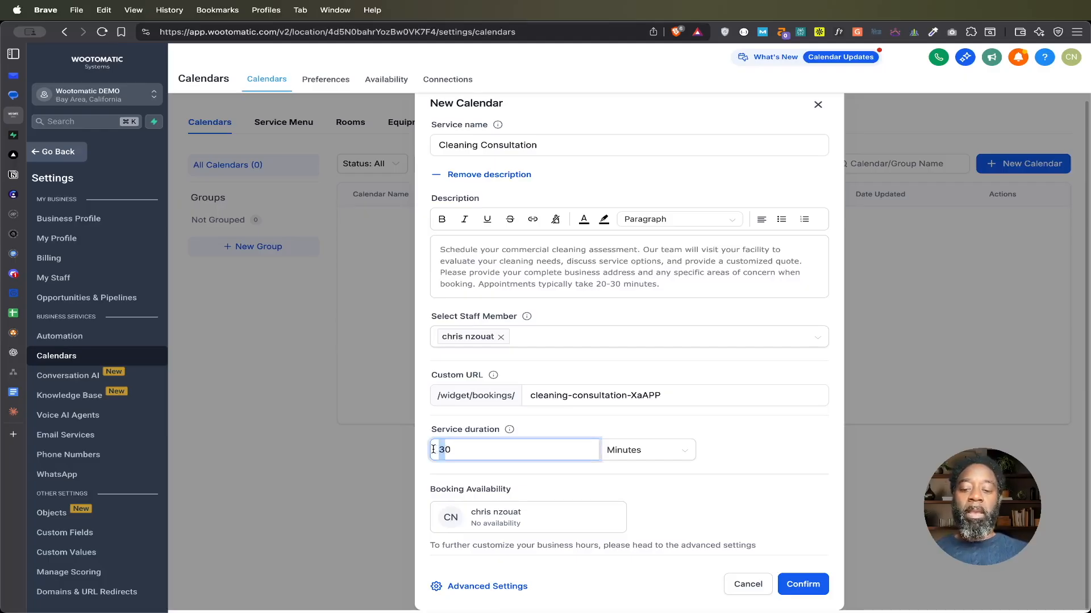
text(12)
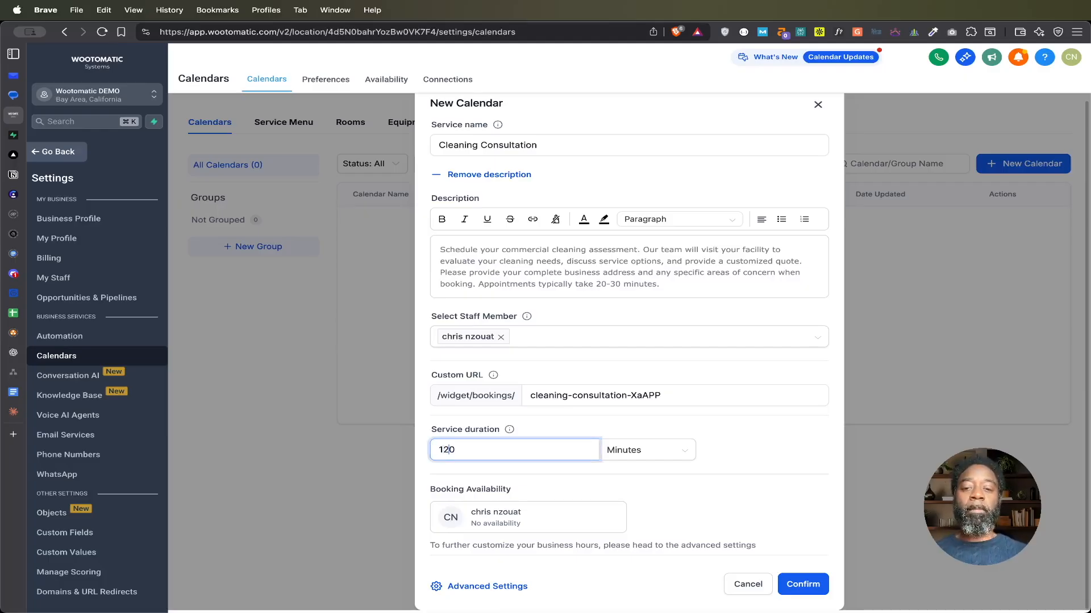
click(566, 432)
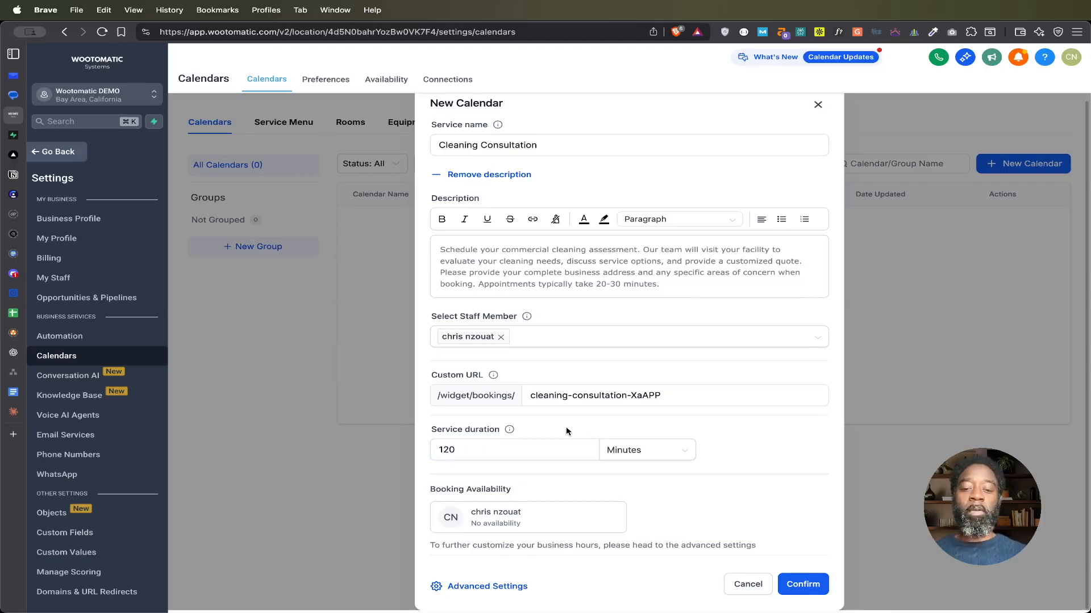
Step: Open the Cleaning Consultation calendar's advanced settings and set the appointment invite title to "{{contact.name}} - Cleaning Consultation"
click(500, 588)
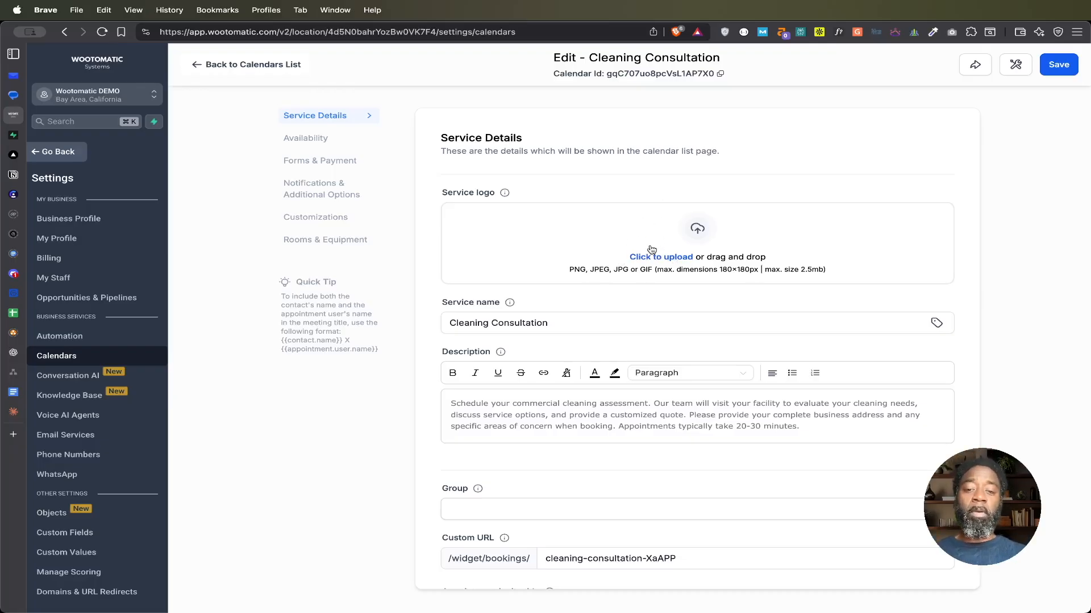
scroll(651, 250, down, 5)
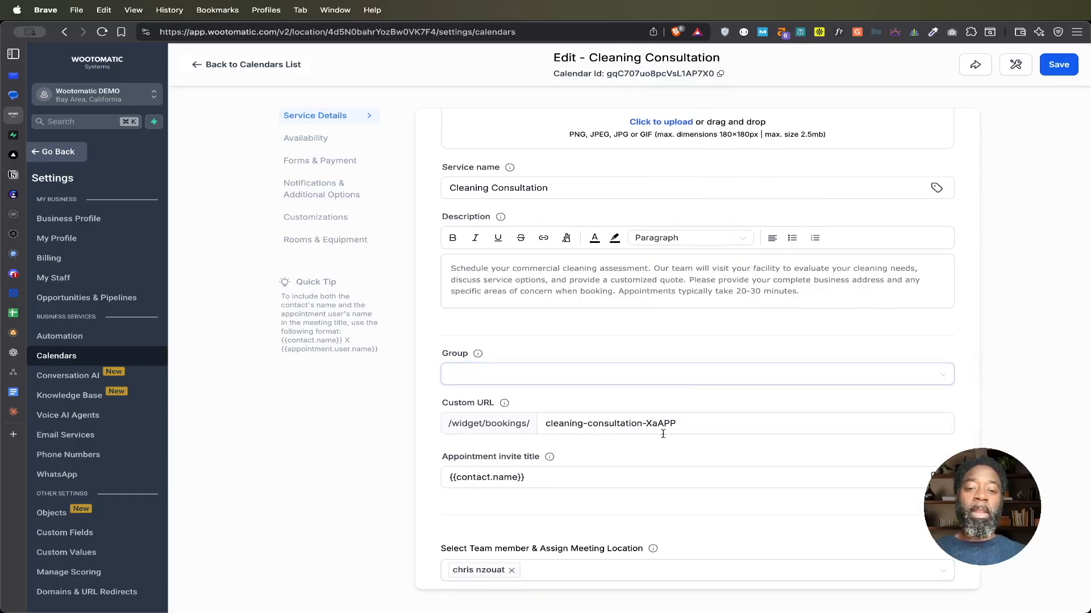
click(657, 480)
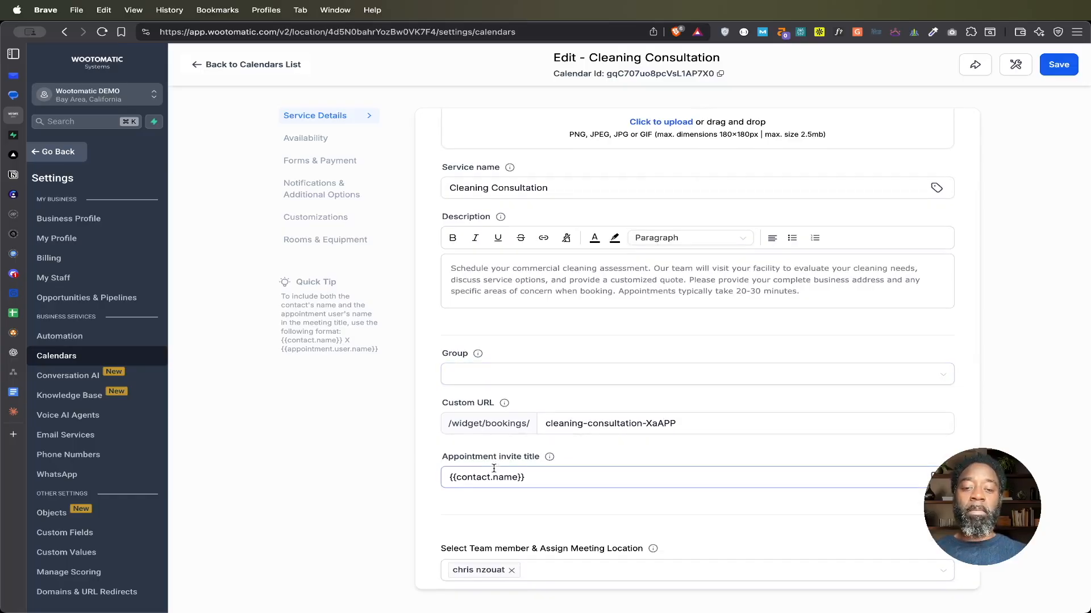
click(558, 479)
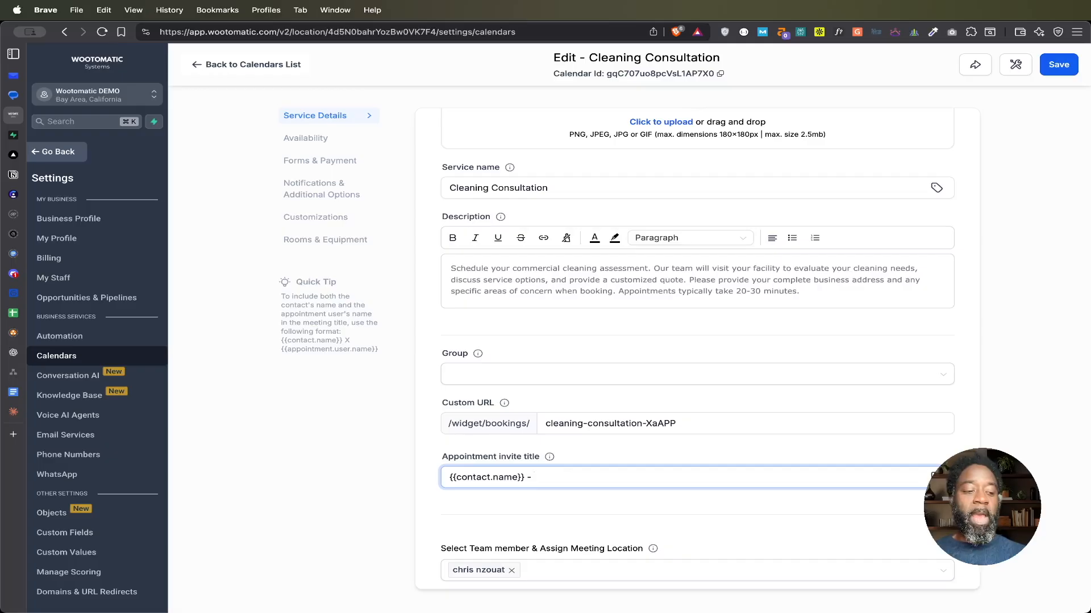
text(- C)
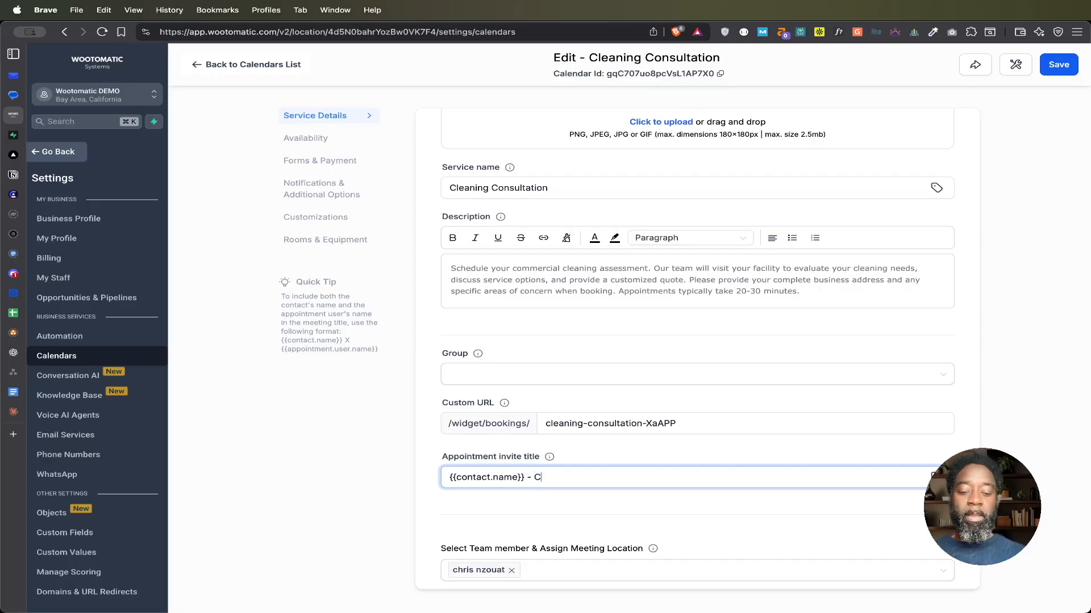
text(leaning Co)
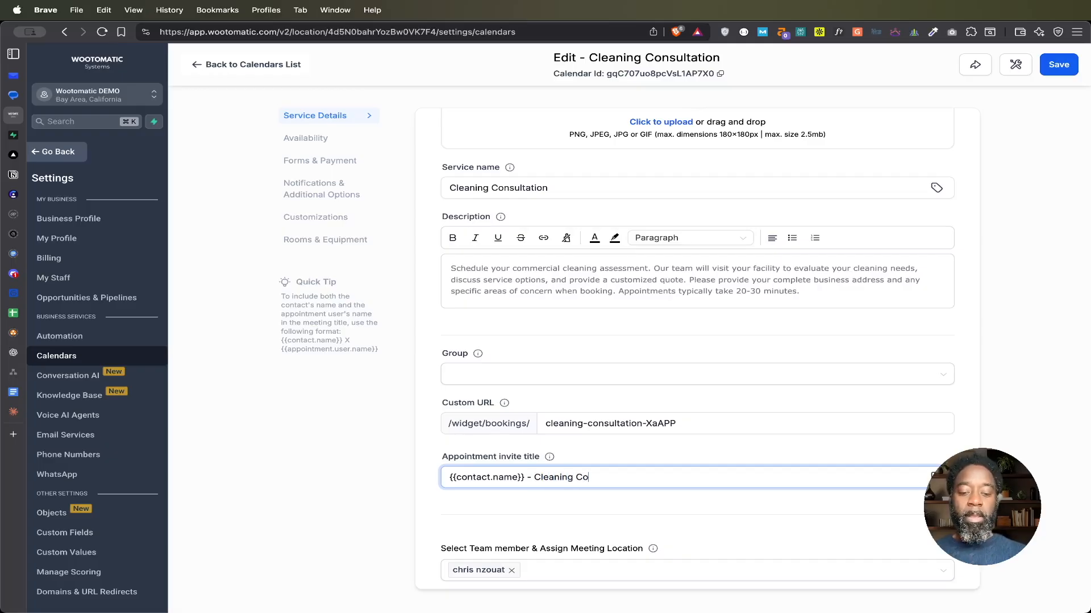
text(nusultation)
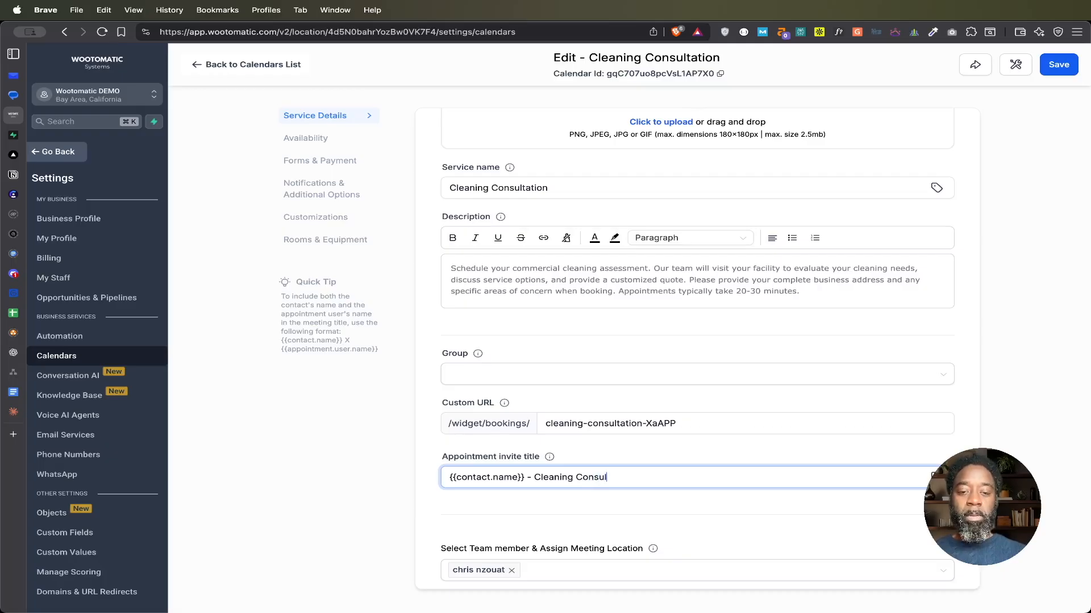
click(573, 512)
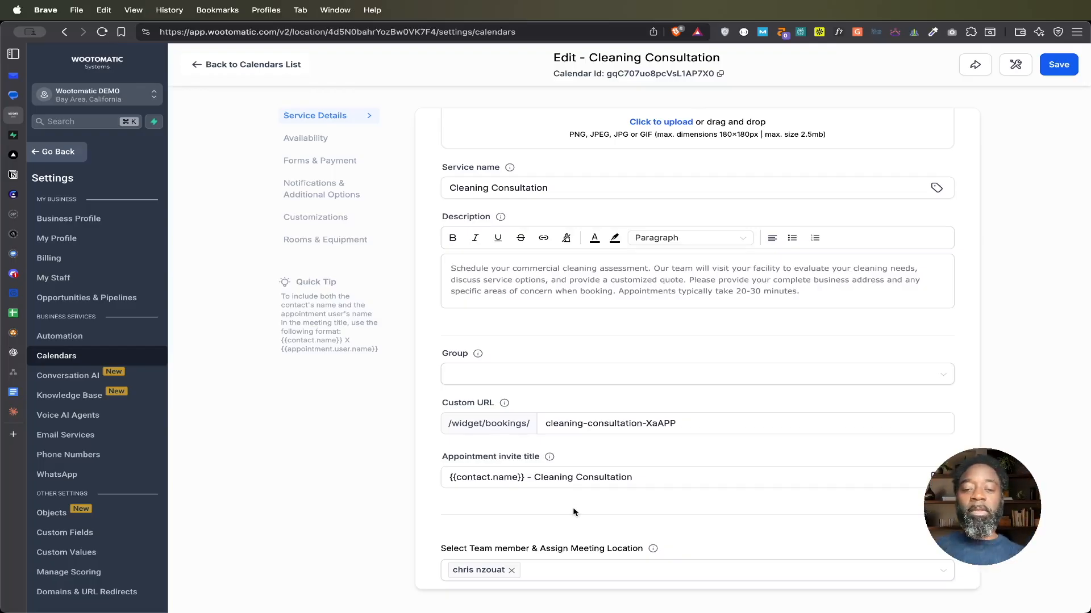
Step: Leave the custom meeting location blank and set the service interval to 90 minutes in the calendar's availability rules
scroll(604, 512, down, 4)
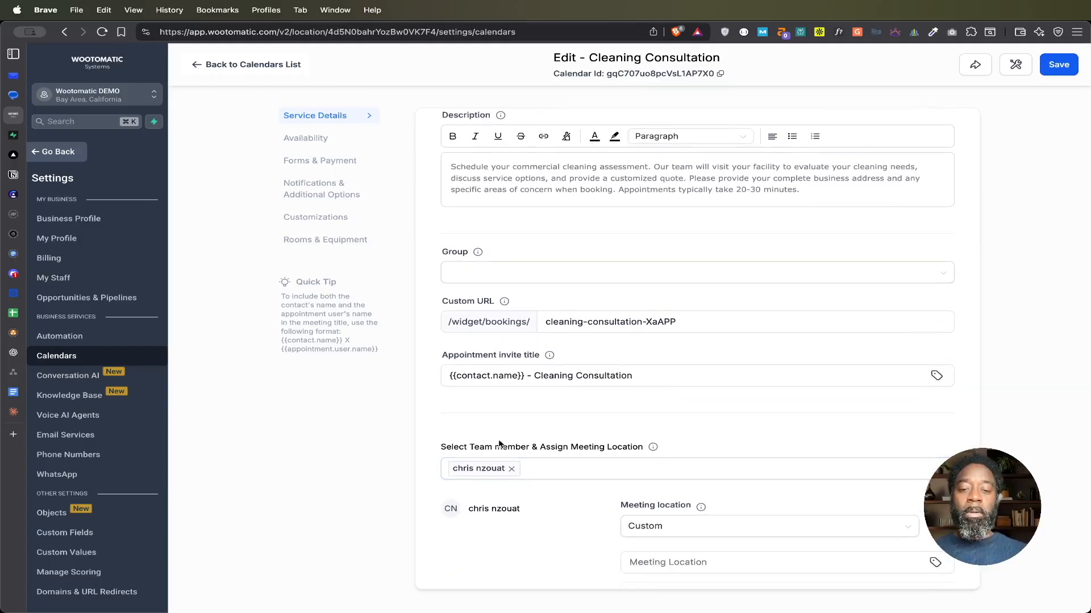
scroll(537, 512, down, 3)
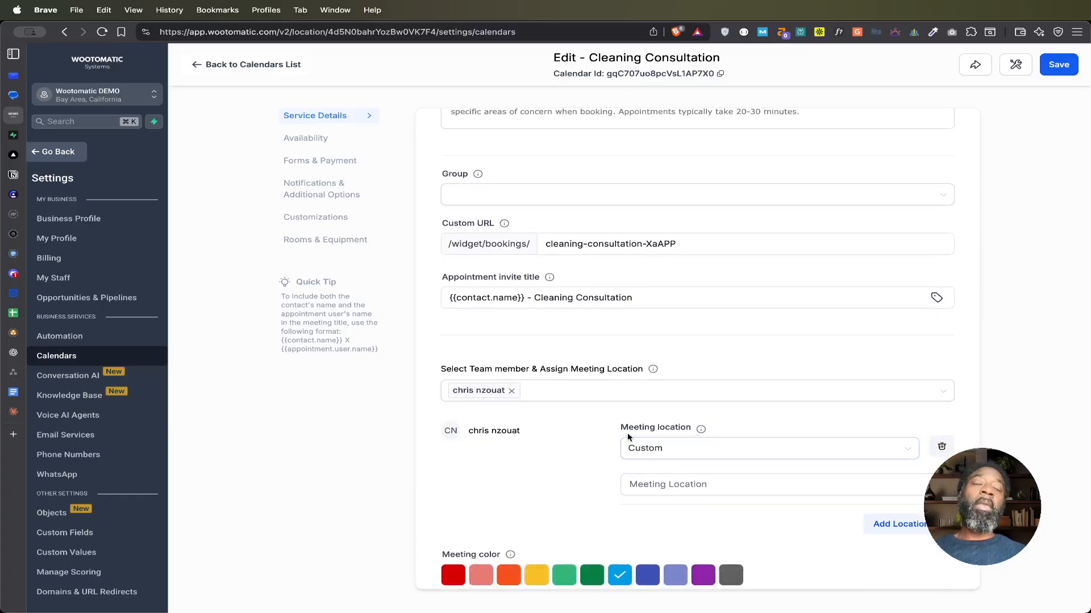
click(674, 483)
scroll(675, 484, down, 1)
scroll(675, 484, up, 10)
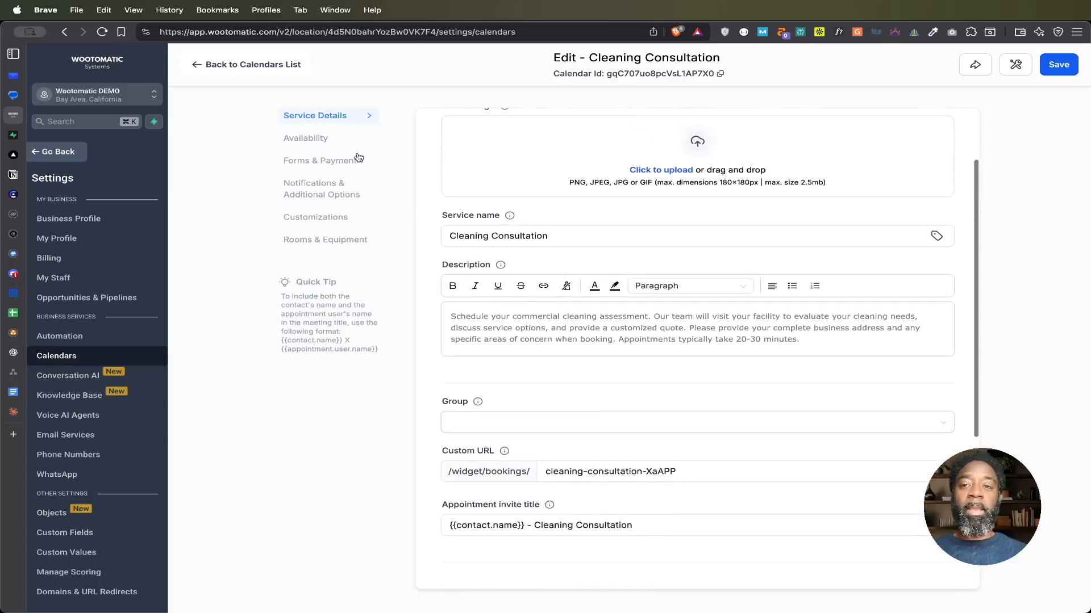
click(313, 141)
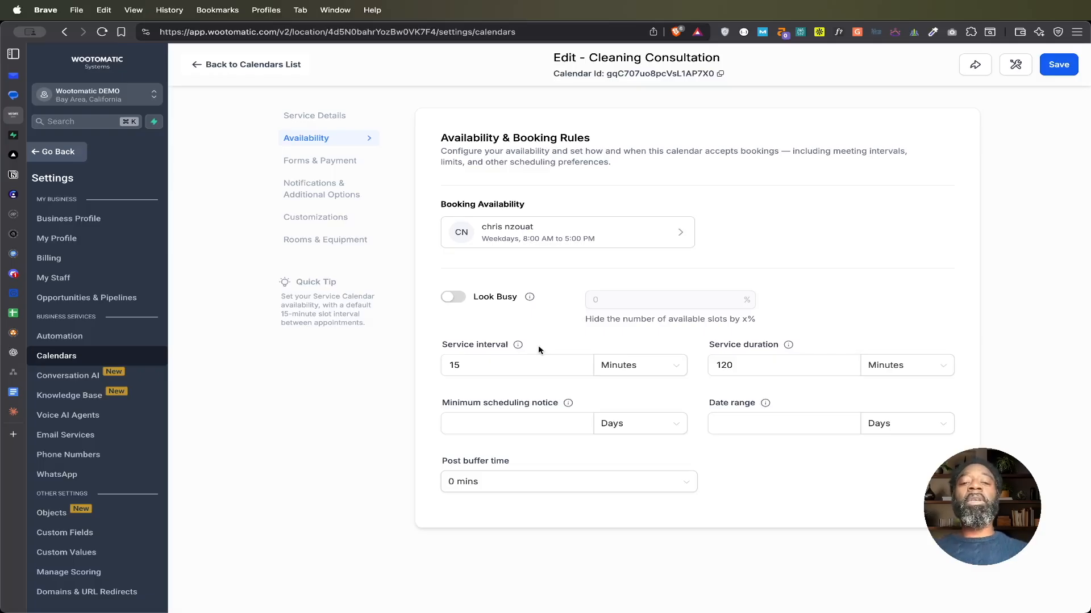
drag(468, 364, 438, 368)
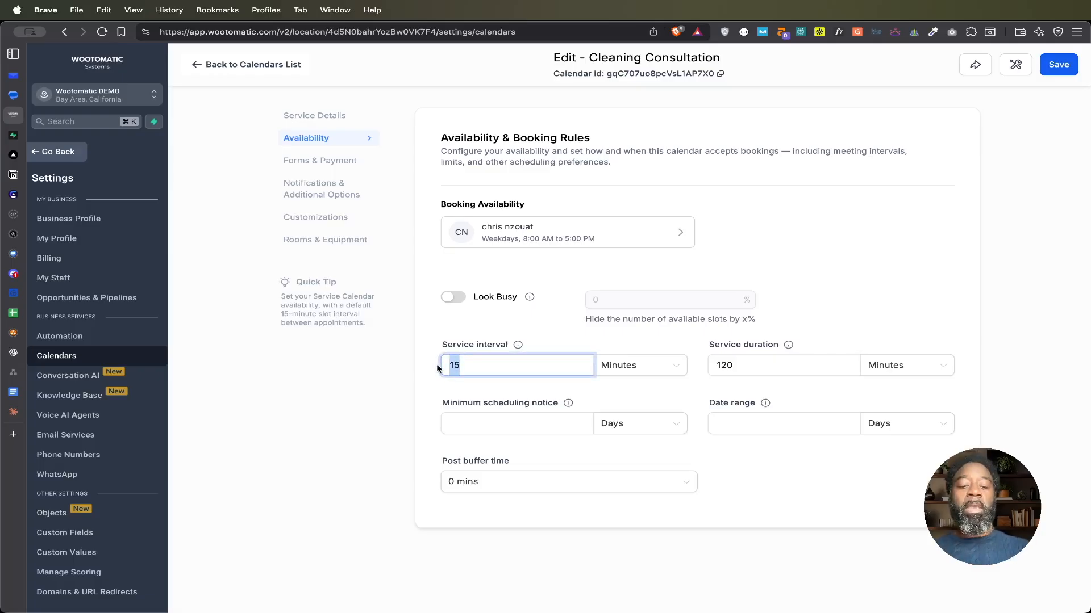
text(90)
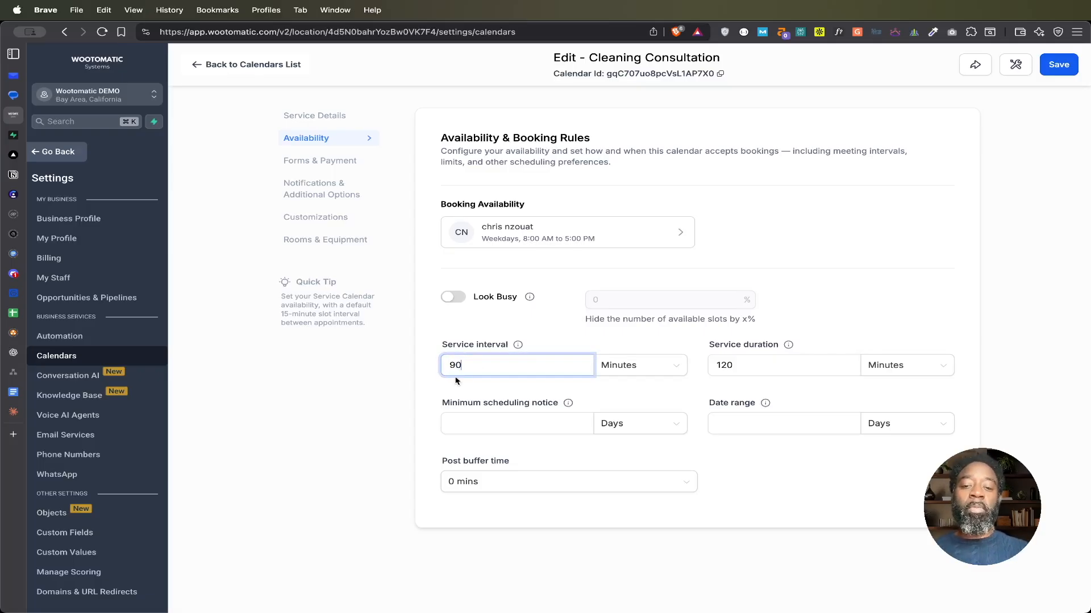
click(622, 456)
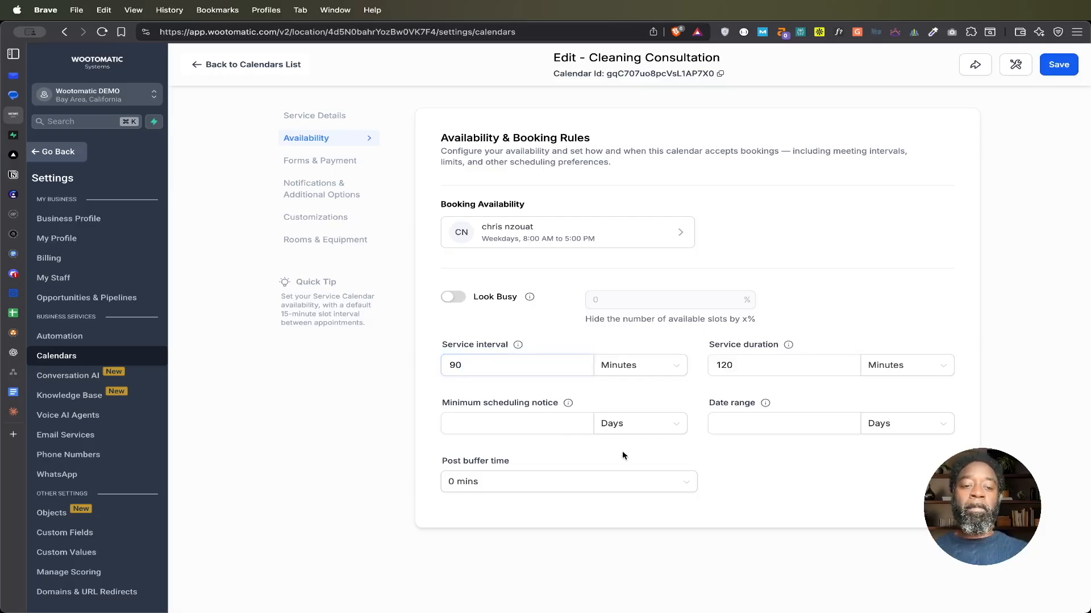
Step: Review the form and payment, notification, customization, and rooms and equipment settings, keeping the default booking form
click(326, 164)
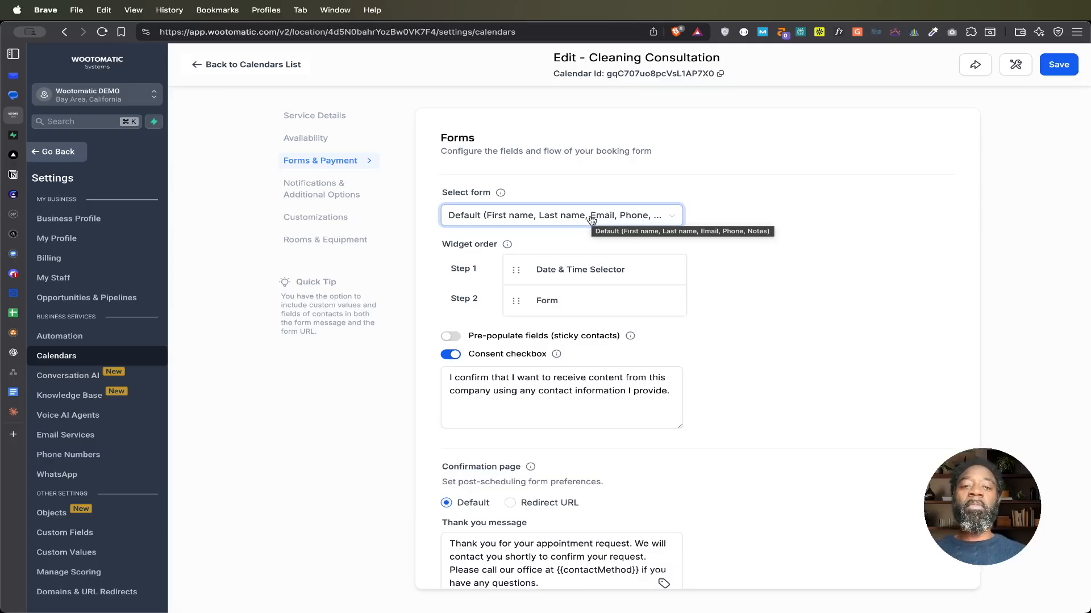
click(592, 219)
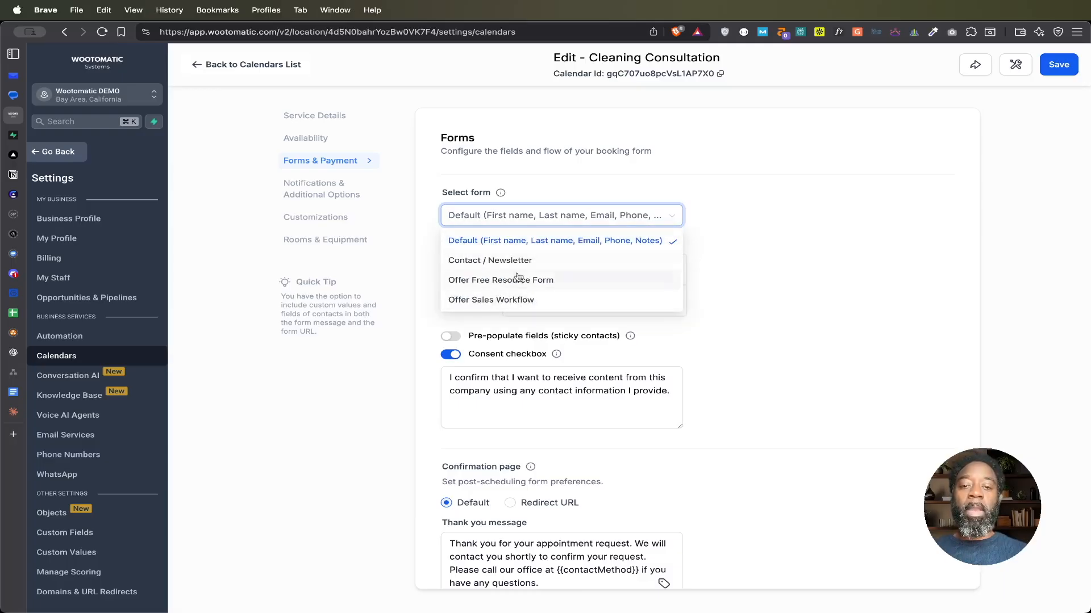
click(546, 242)
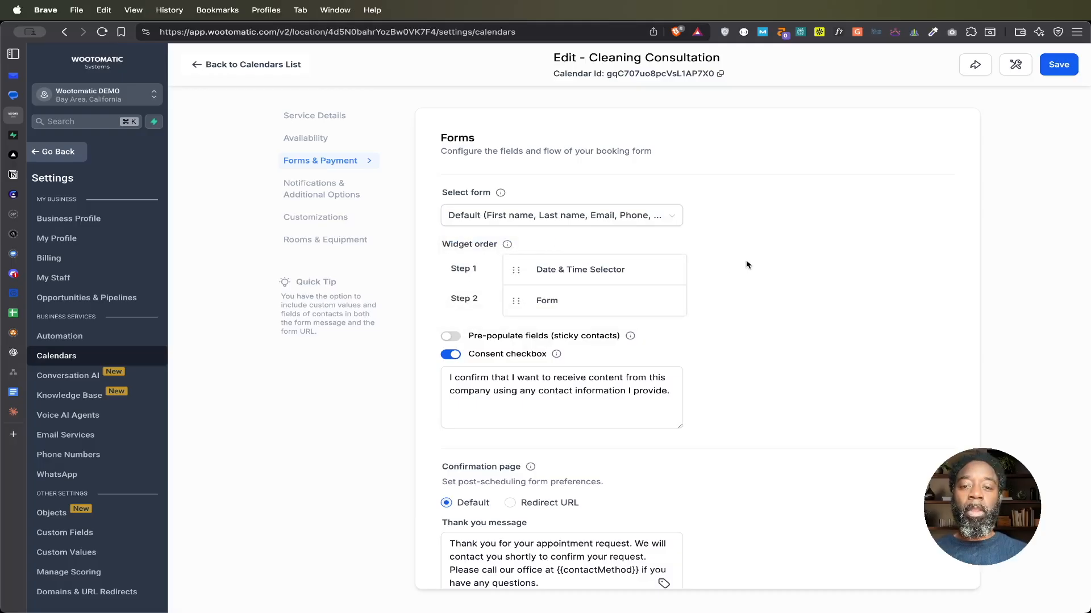
scroll(746, 264, down, 4)
scroll(746, 264, down, 1)
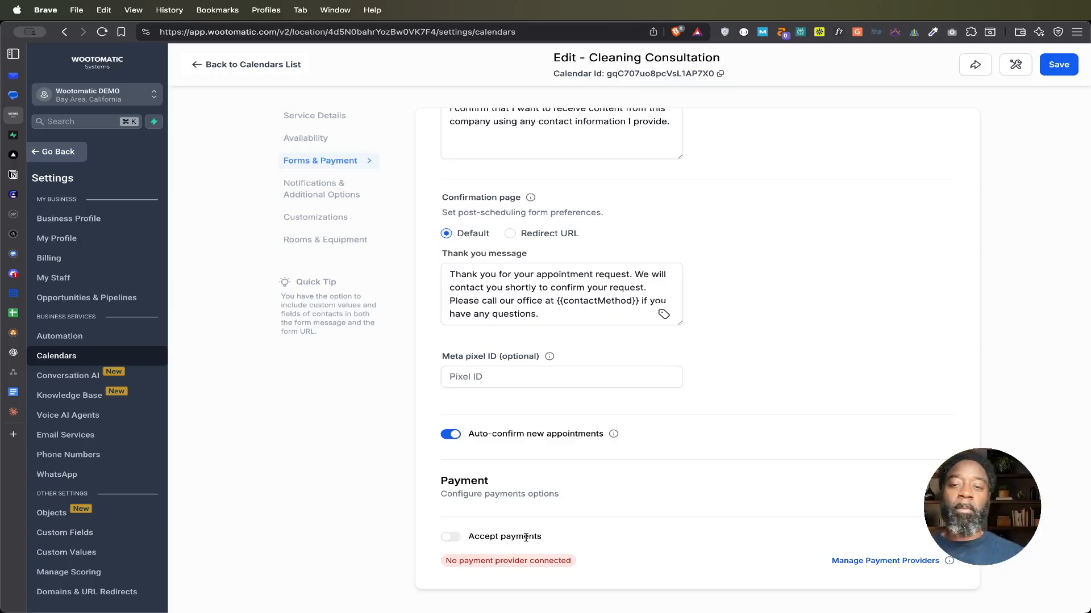
click(316, 190)
scroll(532, 234, up, 5)
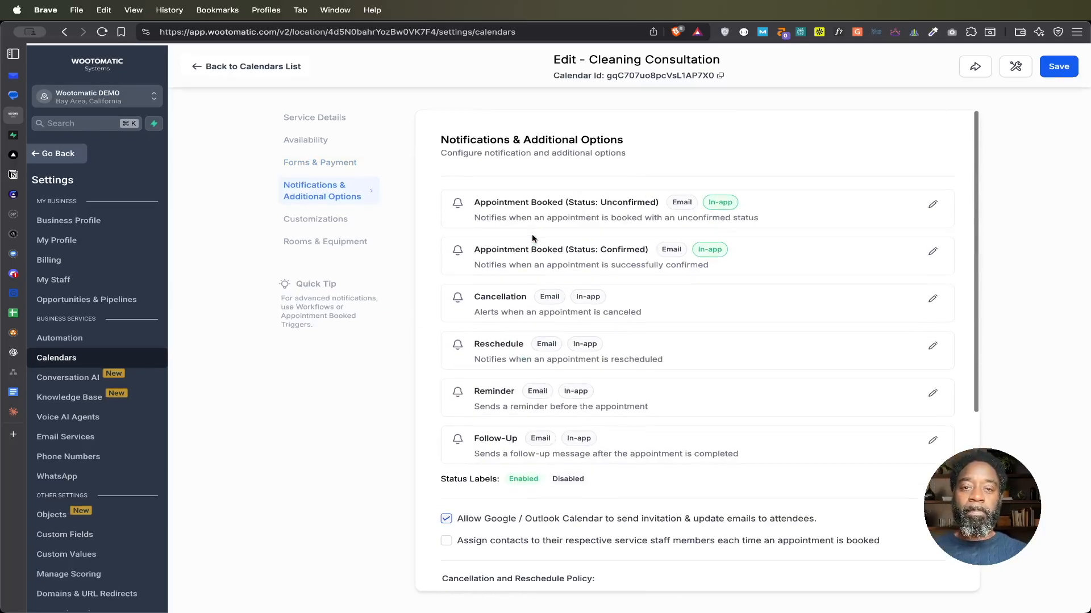
scroll(549, 281, down, 5)
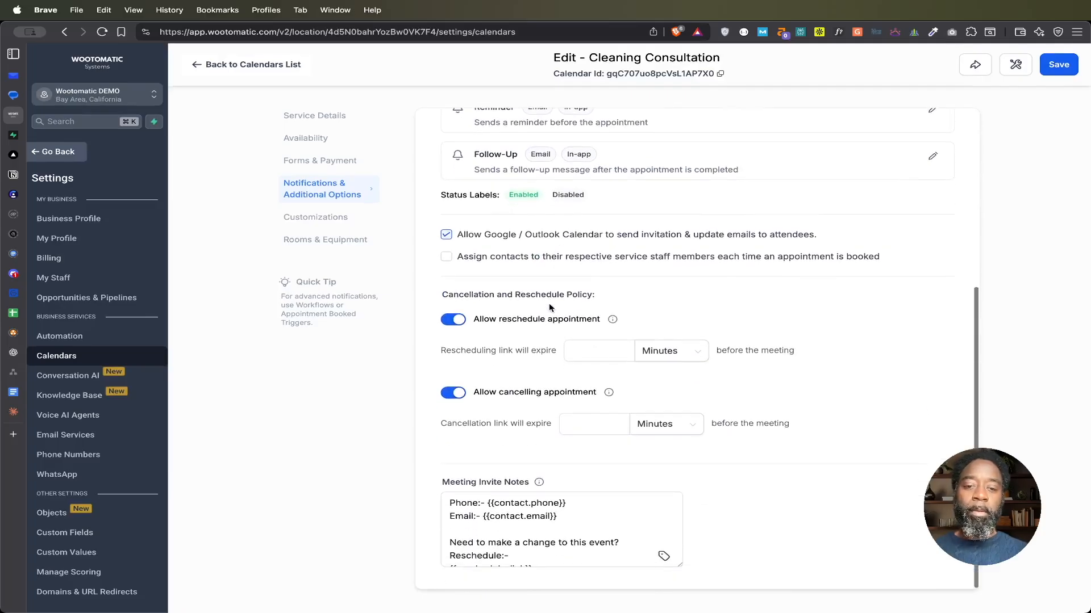
click(325, 217)
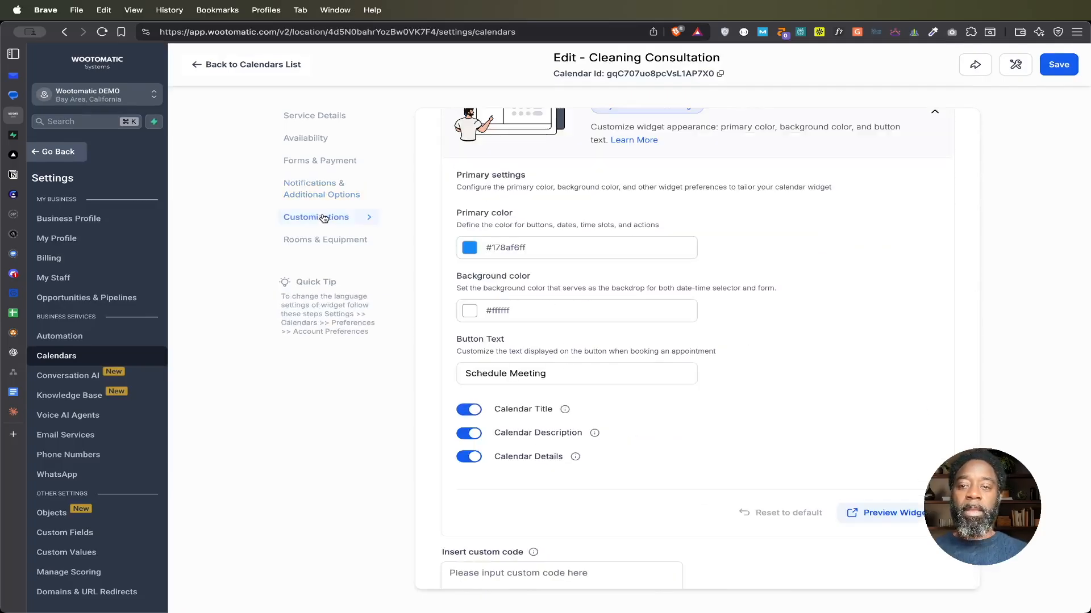
scroll(534, 267, down, 8)
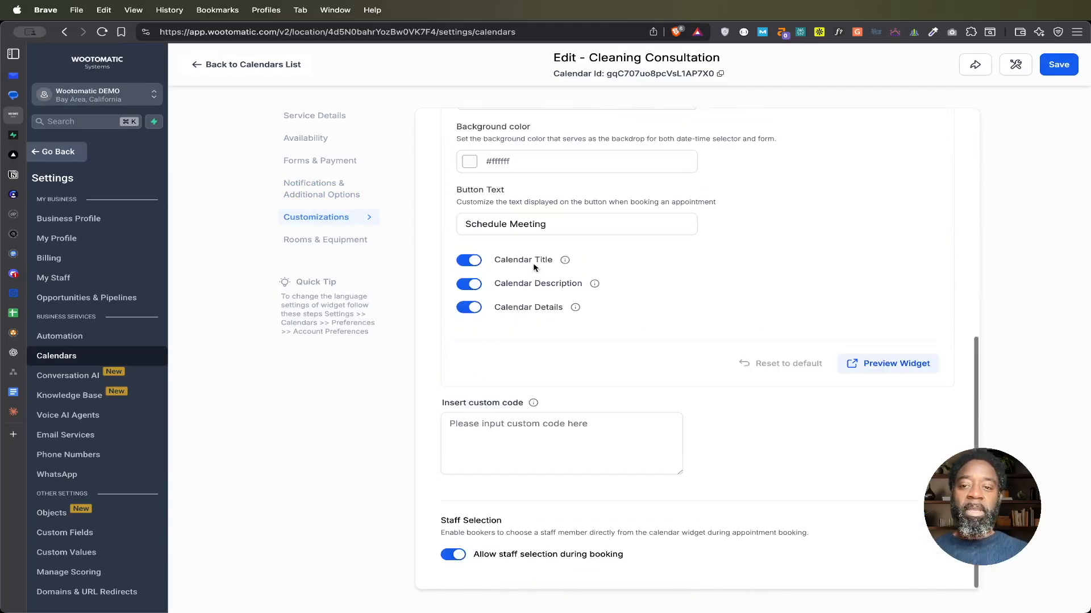
click(335, 244)
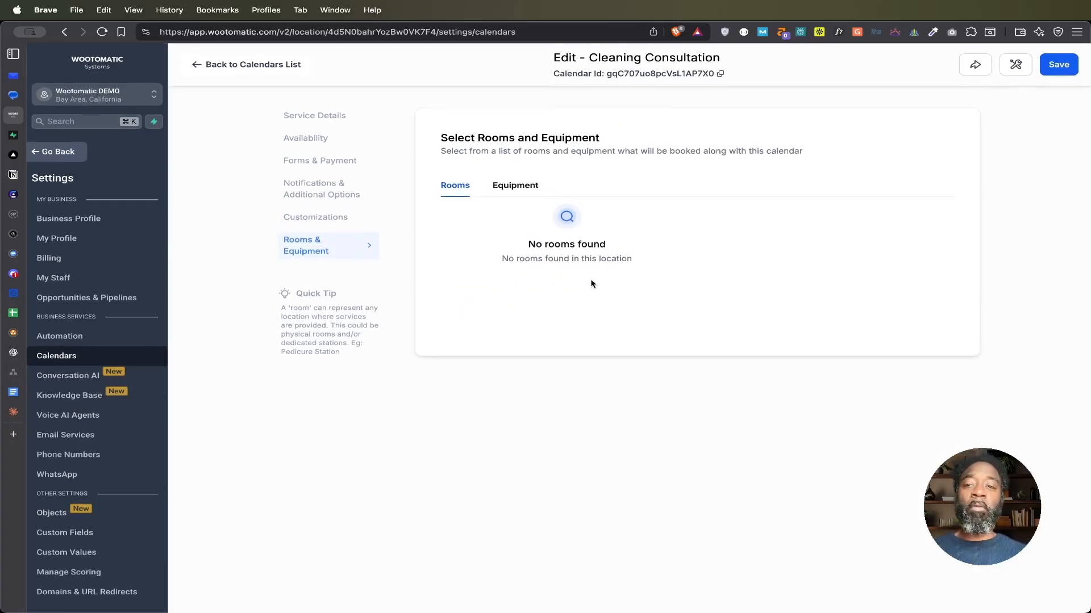
Step: Change the calendar's custom URL slug to cleaning-consultation-san-francisco and save the calendar
click(1058, 65)
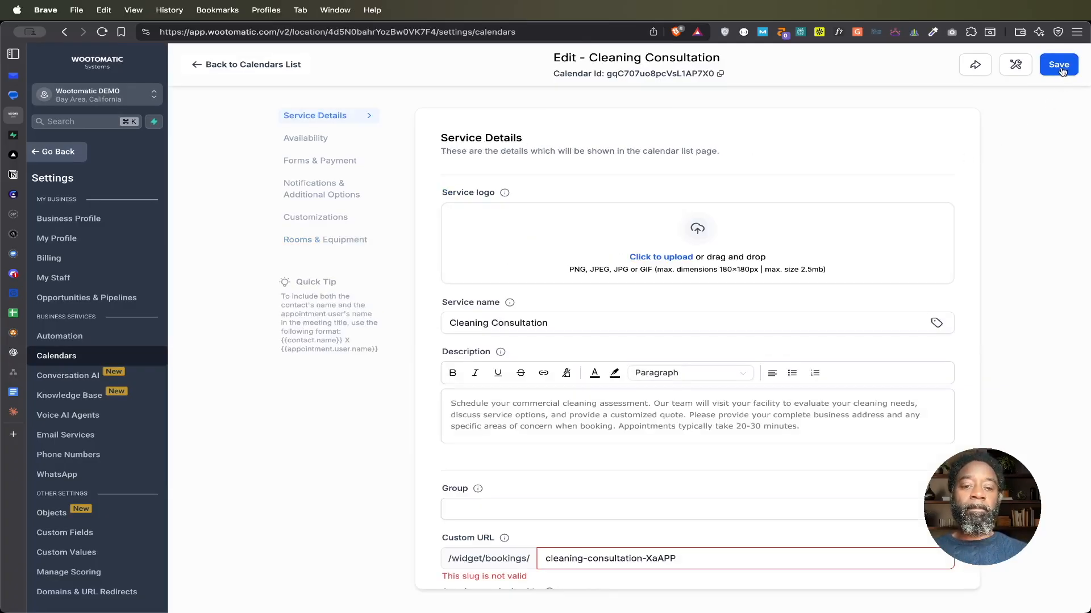
scroll(680, 469, down, 3)
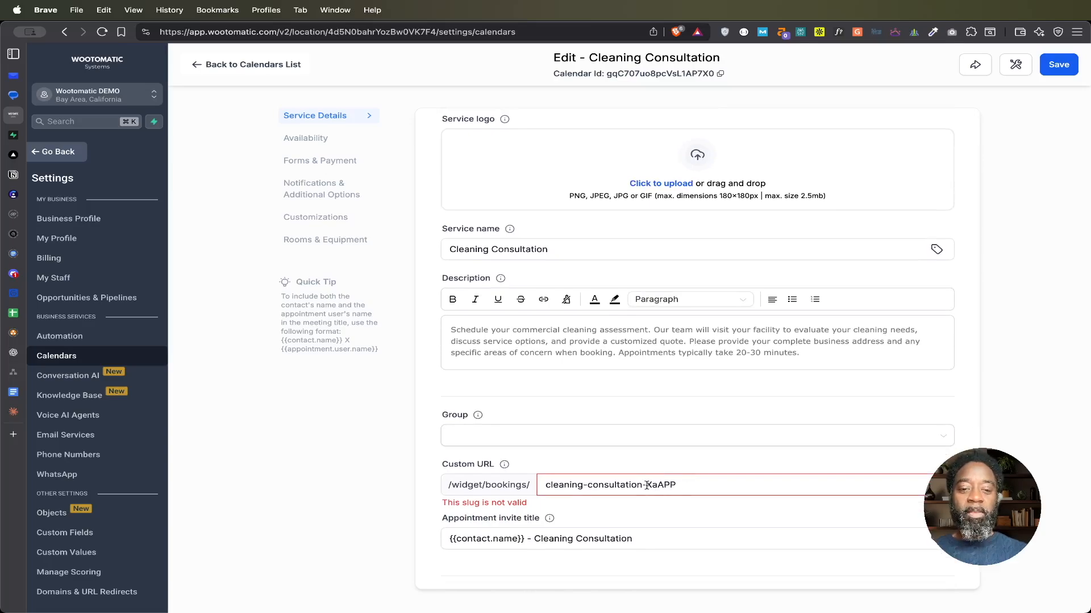
click(696, 483)
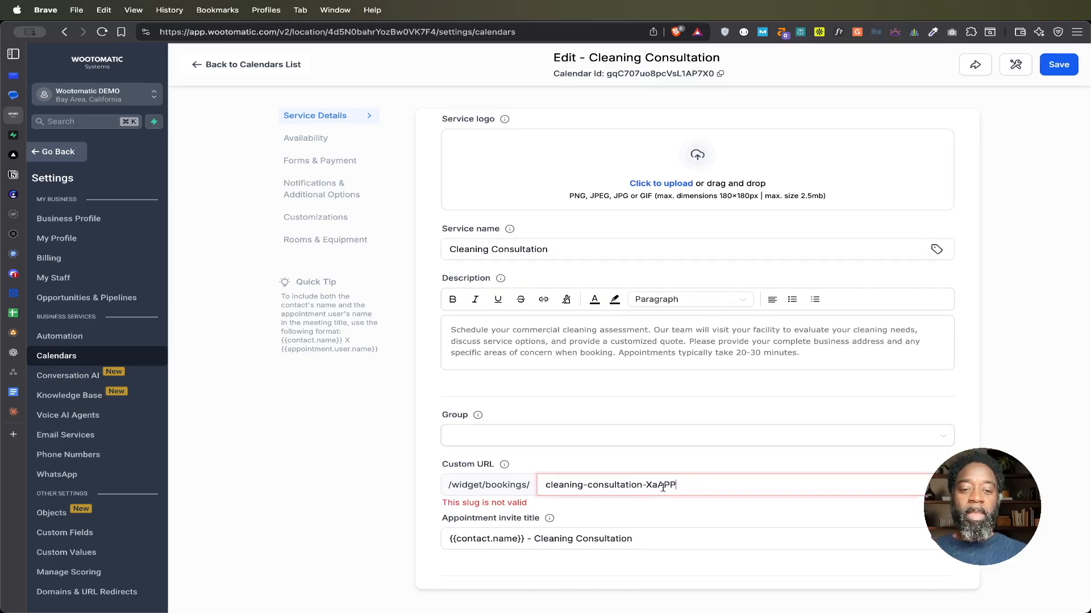
drag(646, 484, 692, 486)
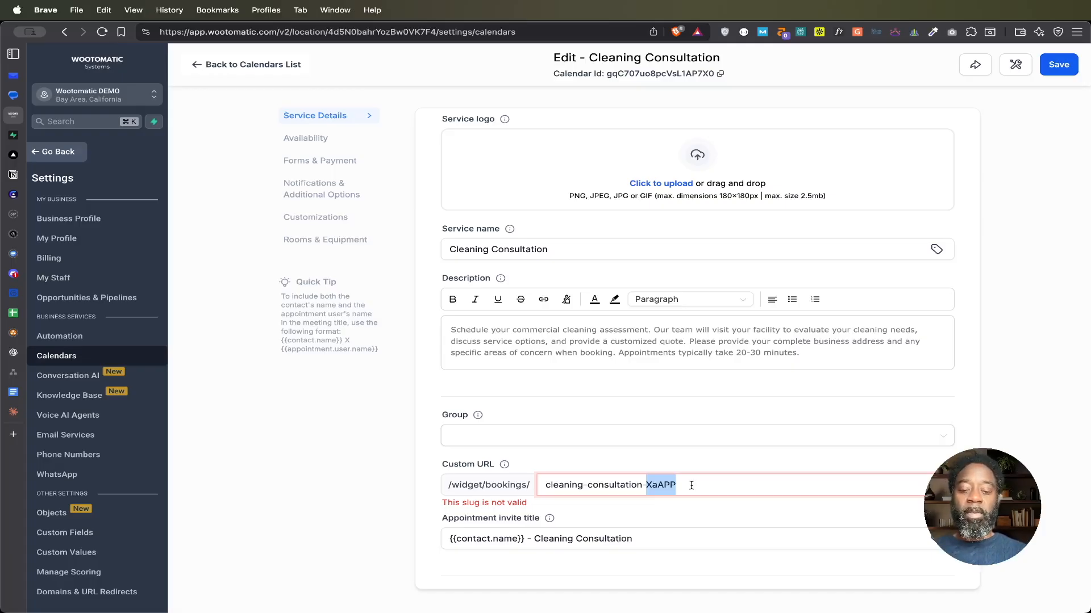
text(san-francisco)
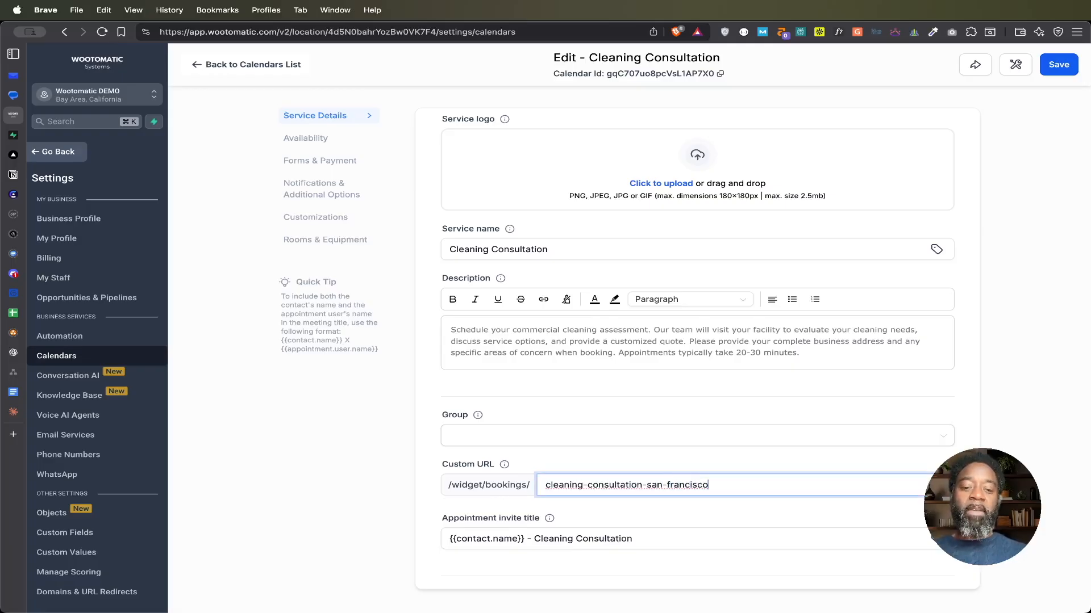
click(1059, 72)
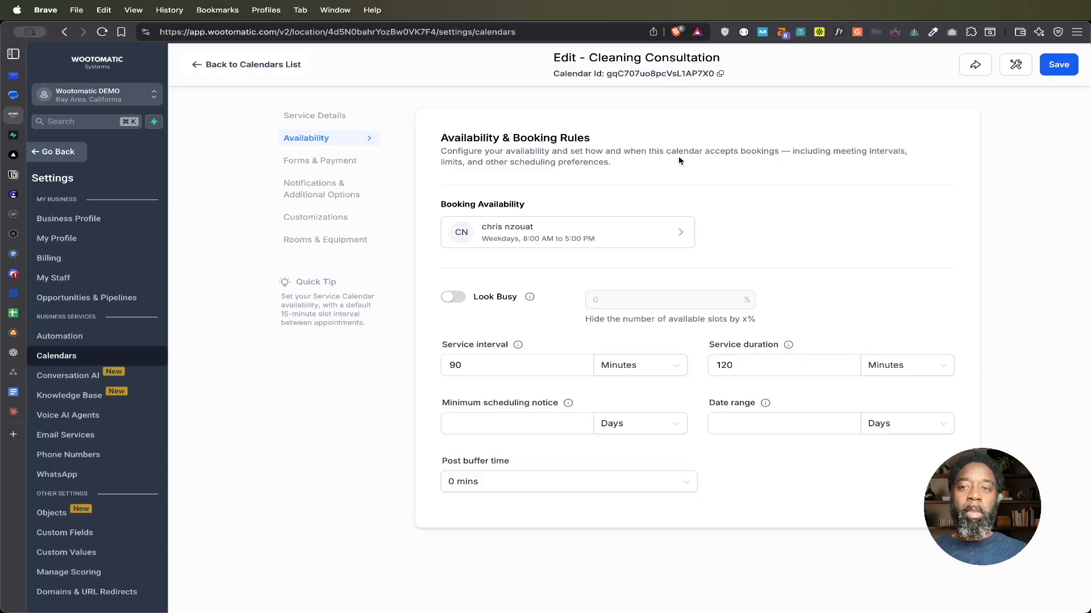
Step: Open the sharing options for the Cleaning Consultation calendar, copy its scheduling link, and close them
click(975, 67)
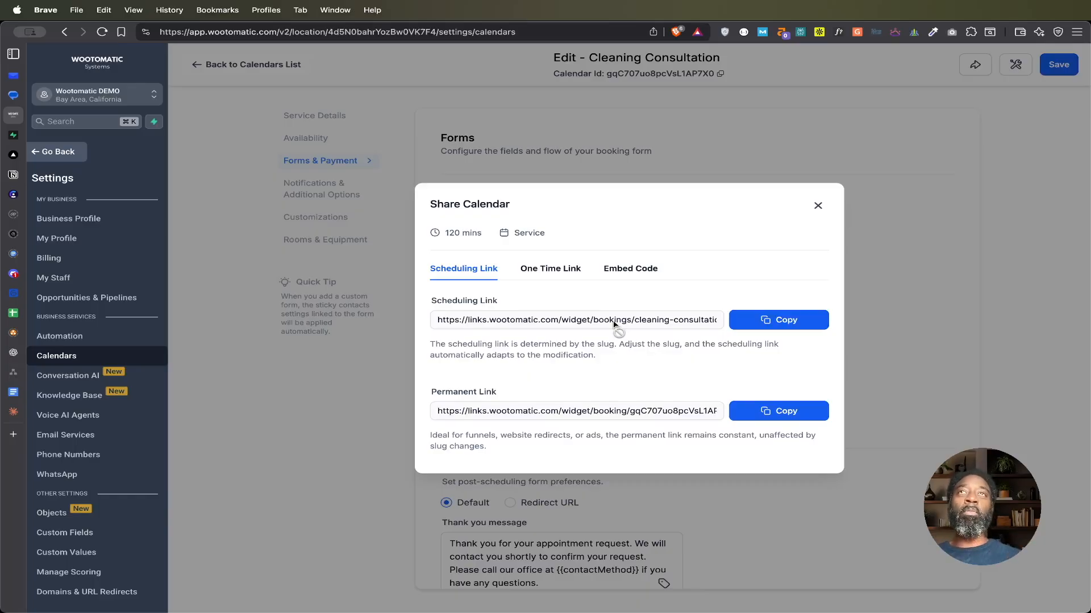
click(770, 324)
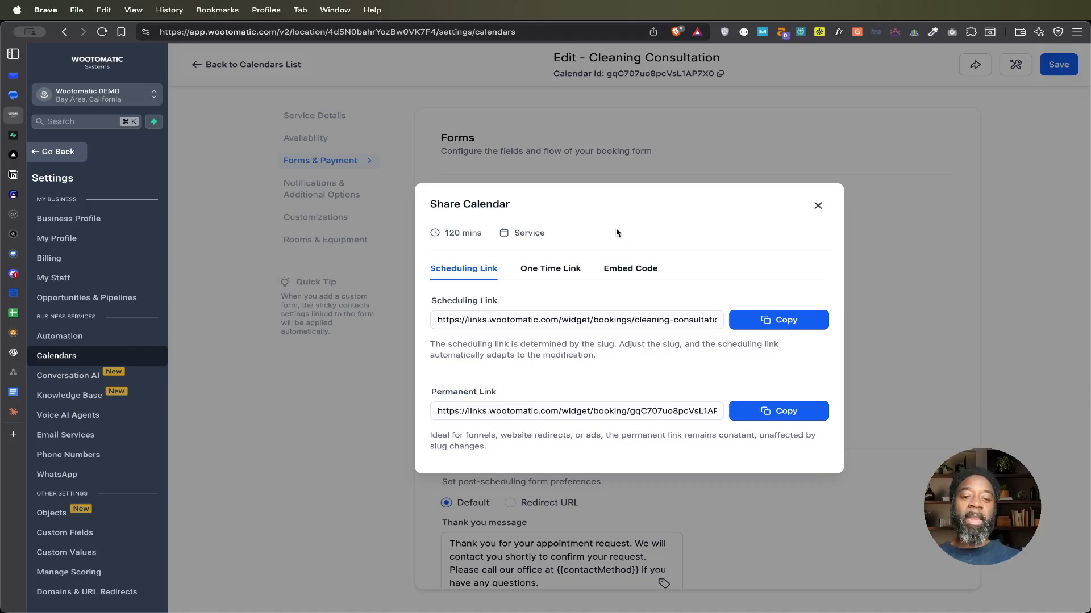
click(817, 208)
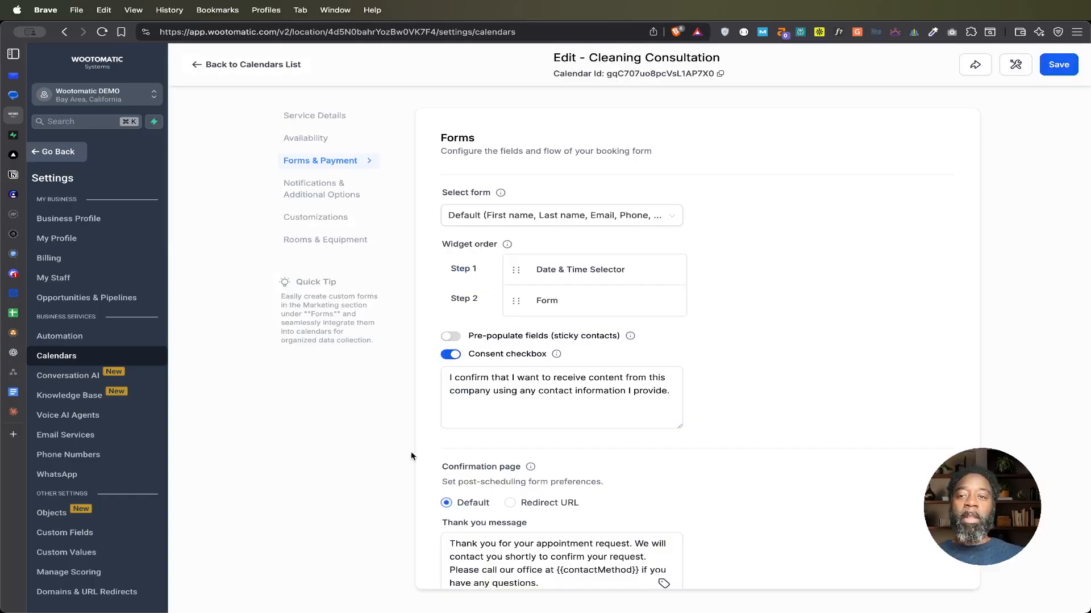
Step: Leave the calendar editor and open the Custom Values page in the account settings
click(64, 153)
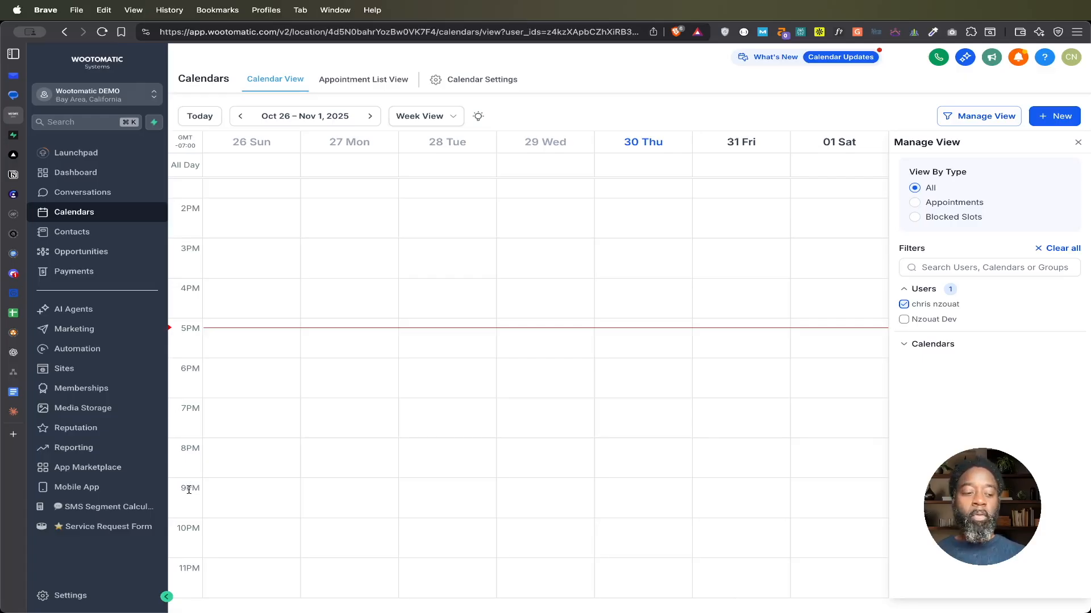
click(72, 597)
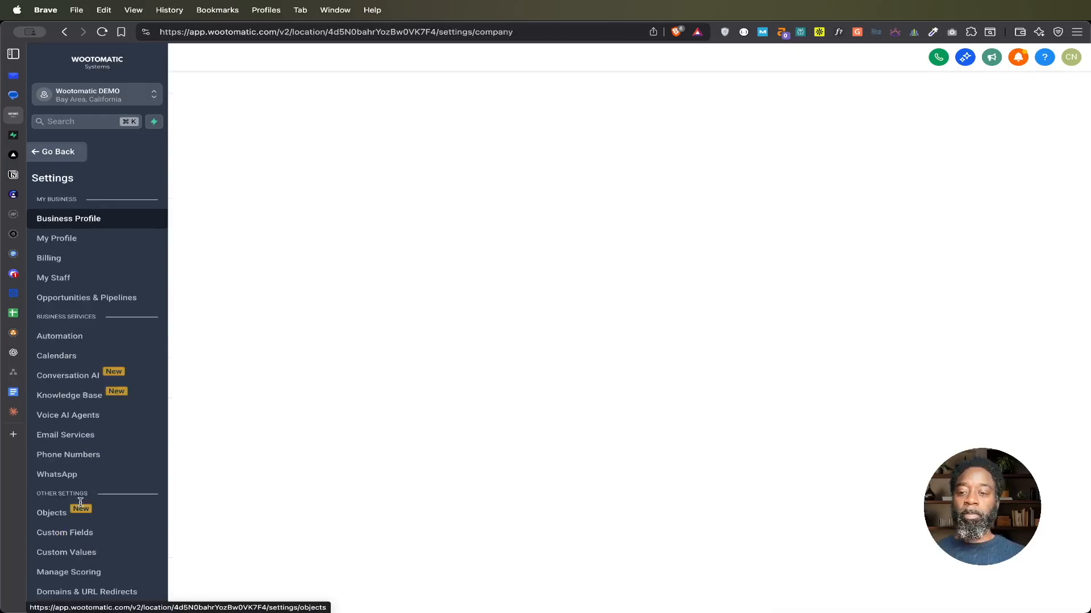
scroll(80, 502, down, 2)
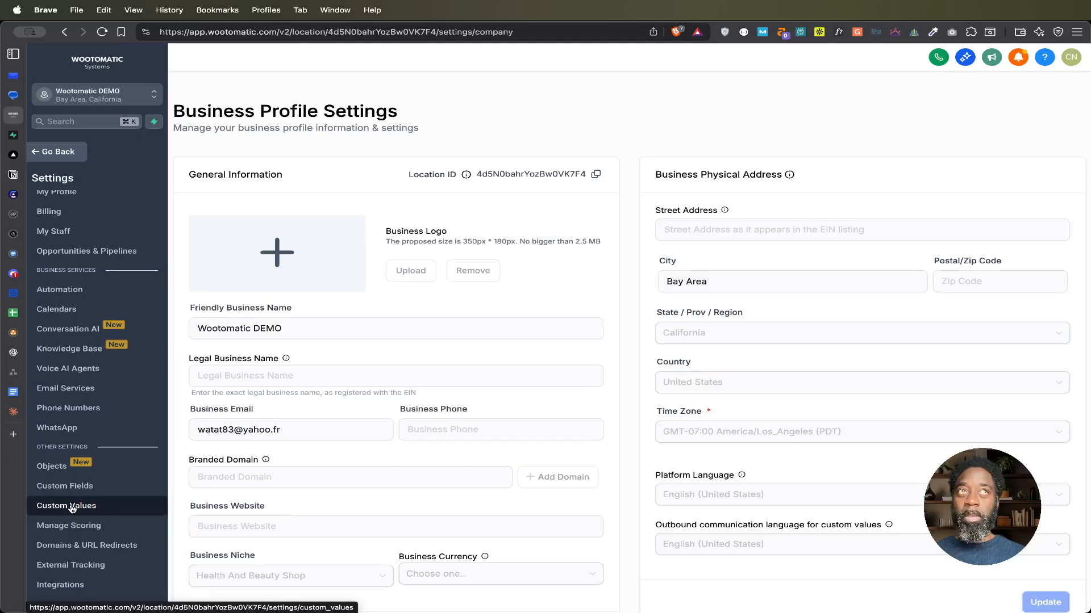
click(73, 509)
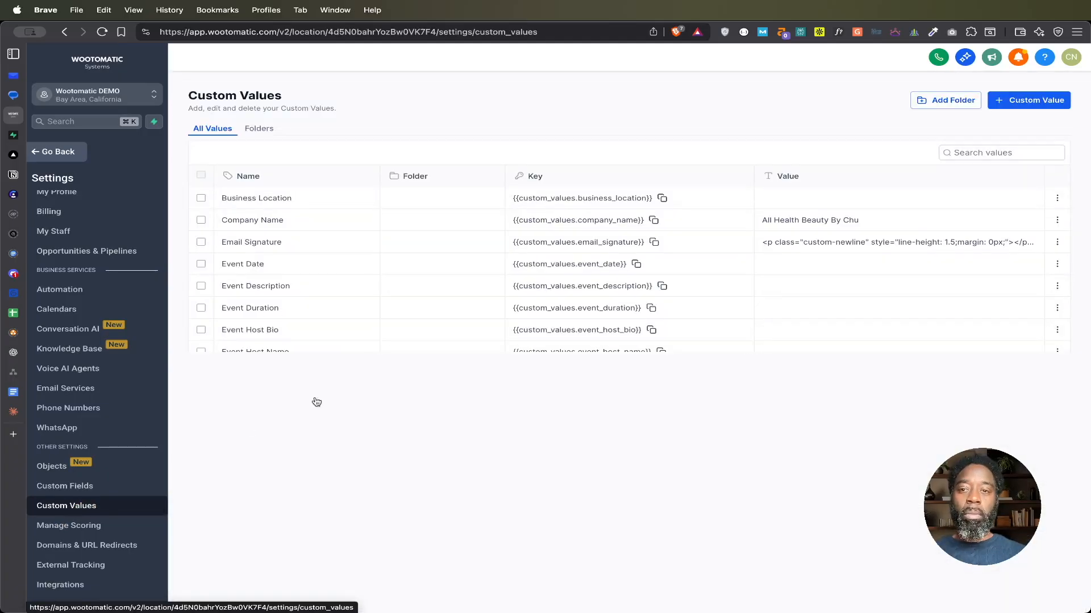
Step: Start a new custom value and name it "Calendar - Cleaning Consultation"
click(1026, 104)
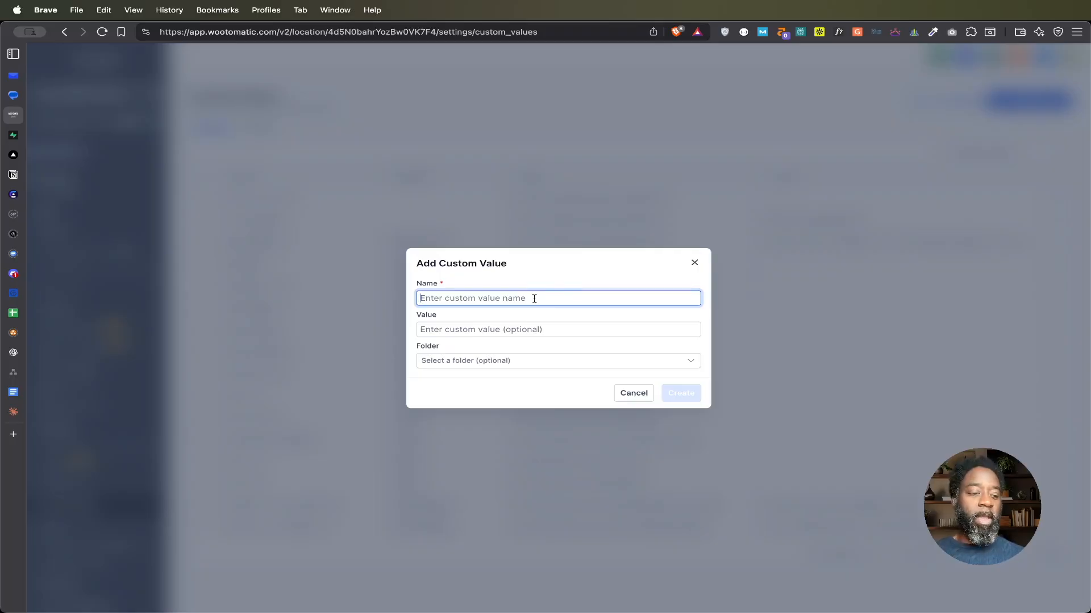
text(Cleani)
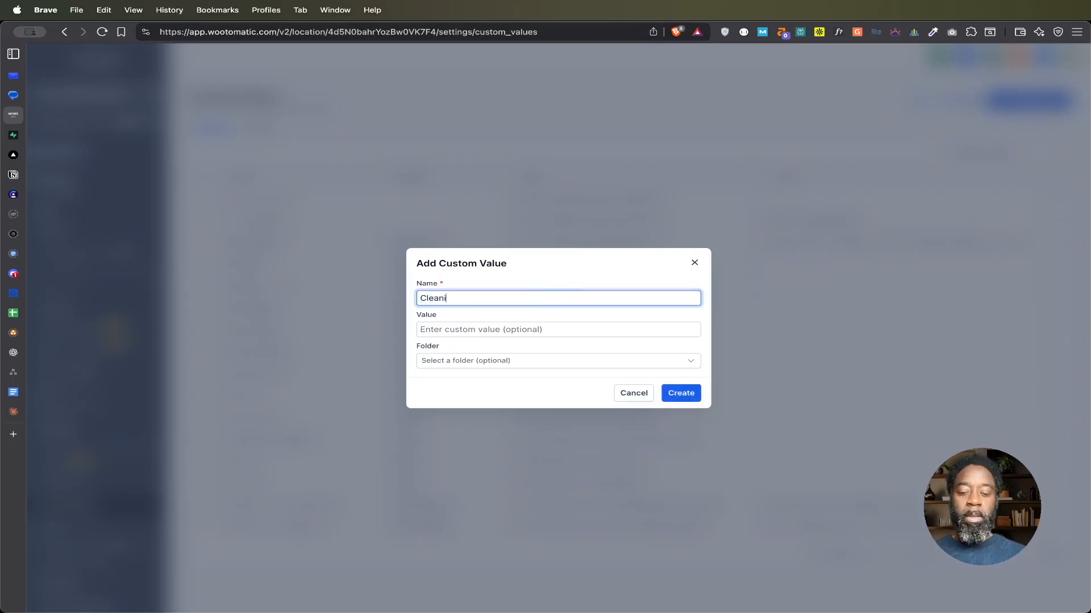
text(ng Consul)
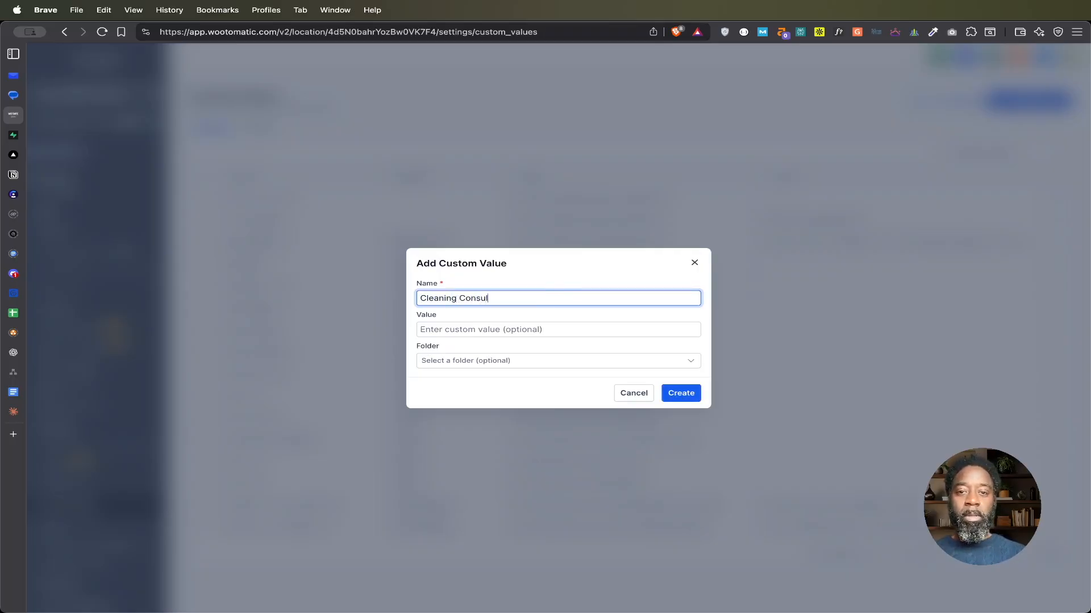
text(tation)
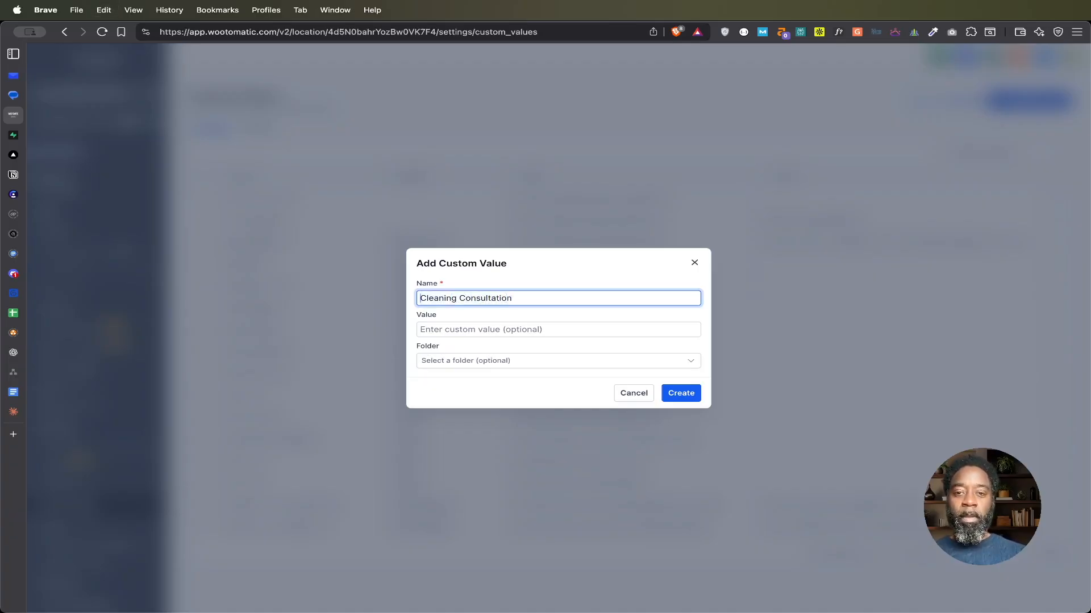
key(super+Left)
text(Calendar)
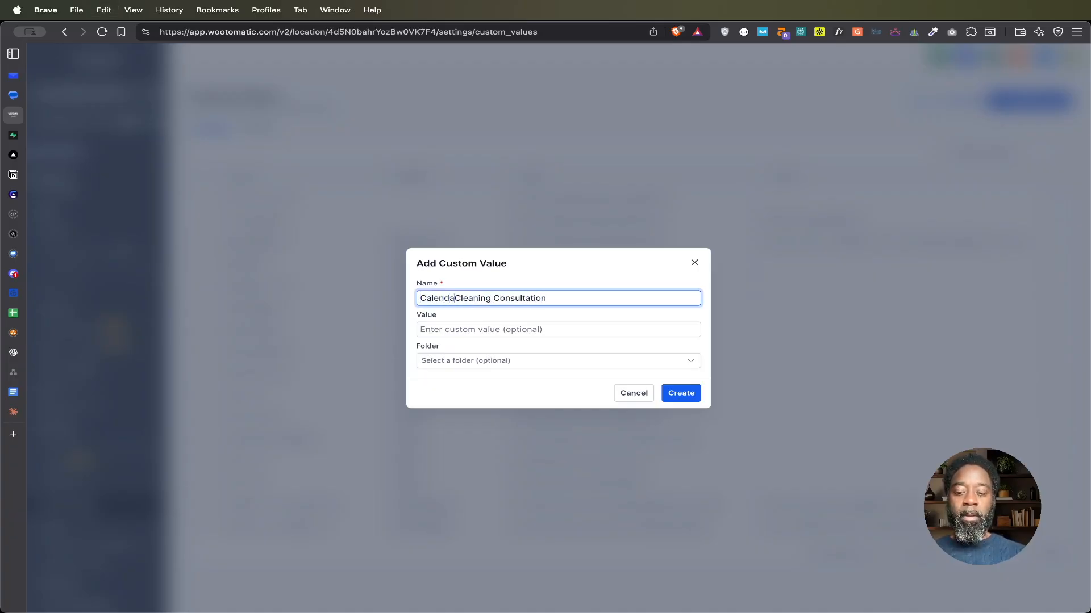
text( -)
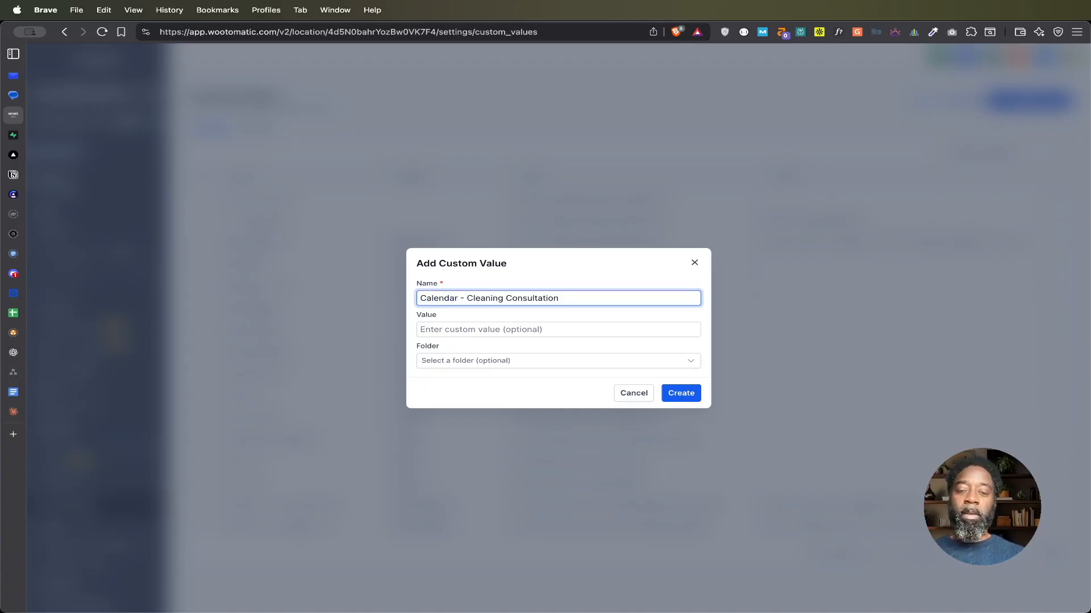
Step: Paste the copied scheduling link ending in /widget/bookings/cleaning-consultation-san-francisco as the value, check the full URL, and create the custom value
click(548, 330)
key(super+v)
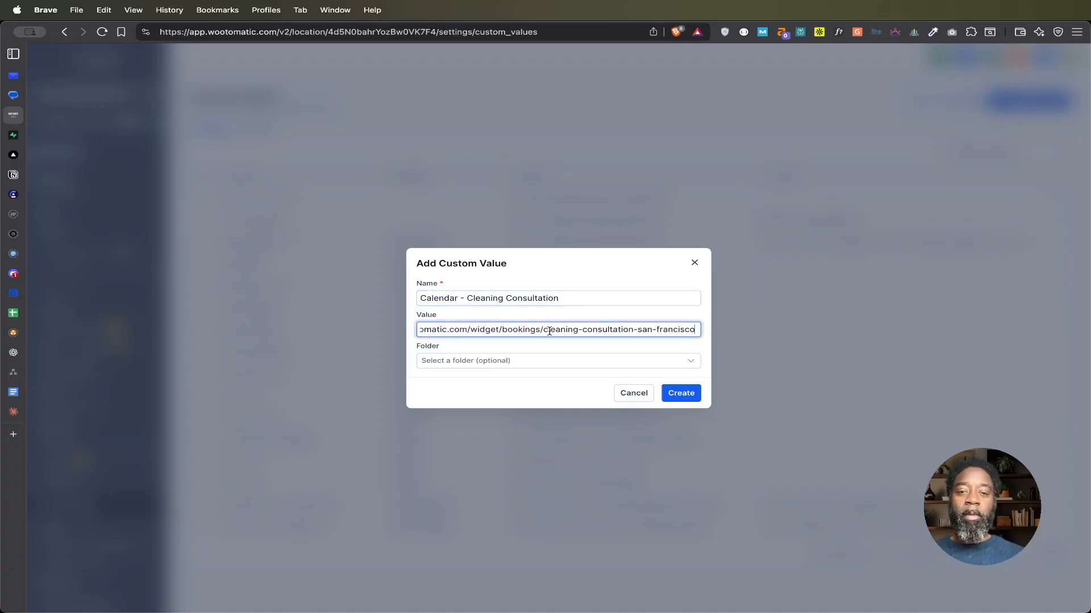
drag(548, 330, 397, 335)
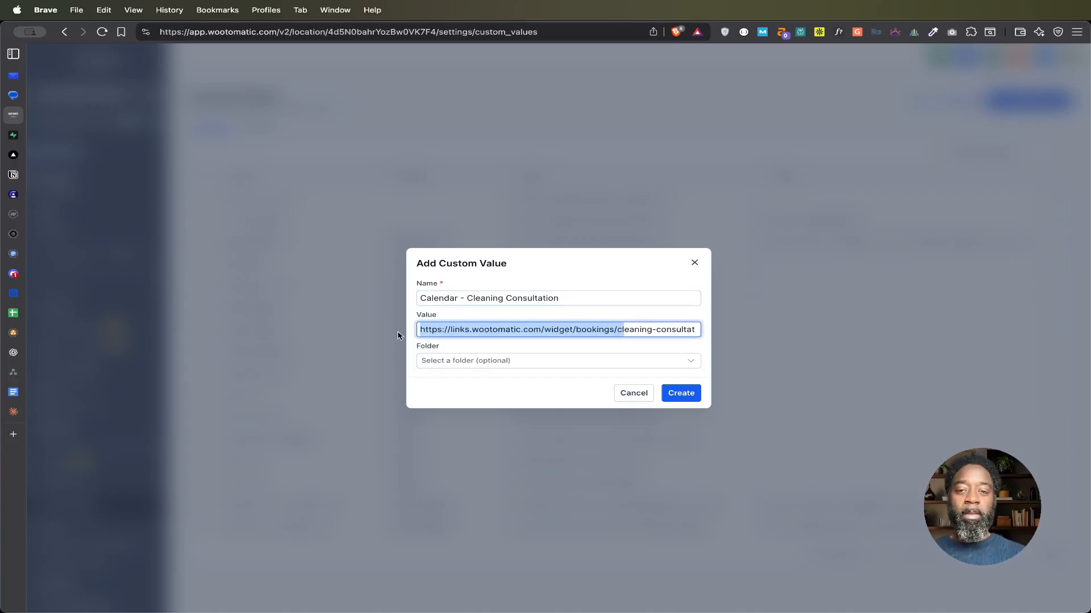
drag(573, 330, 701, 330)
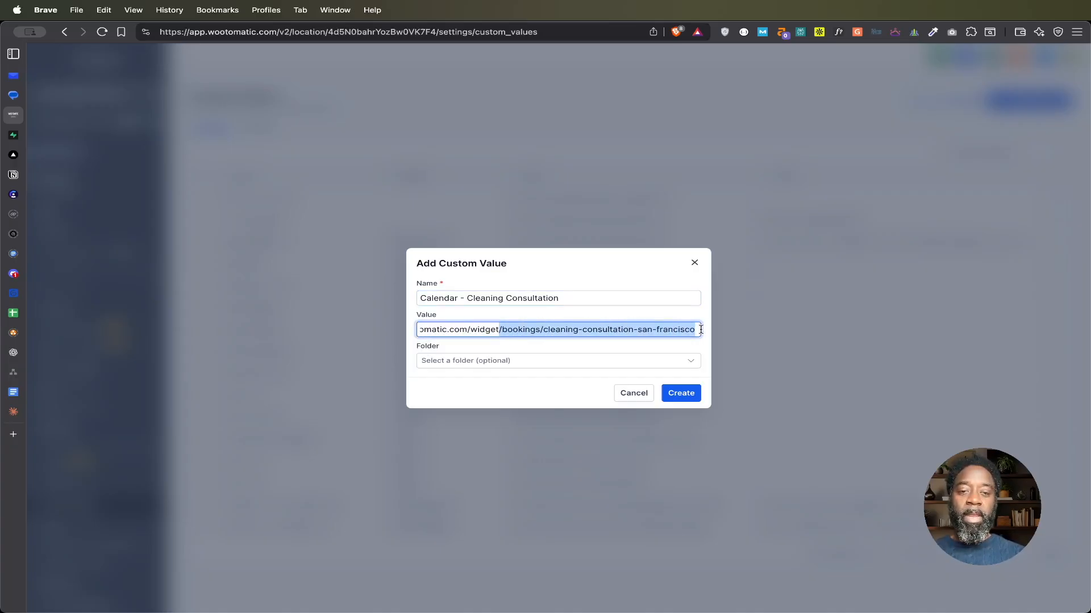
click(687, 397)
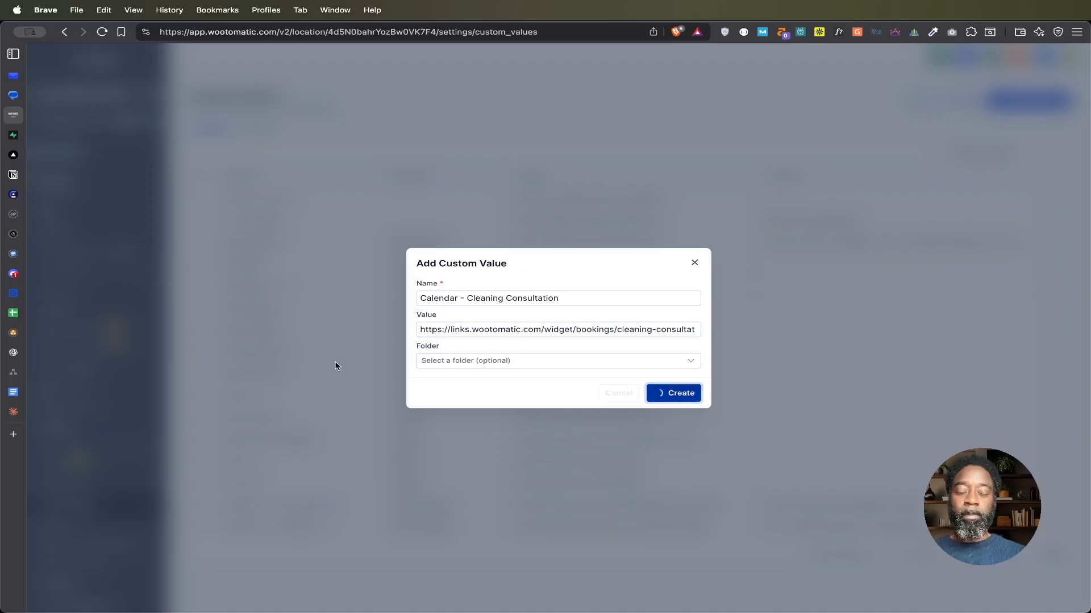
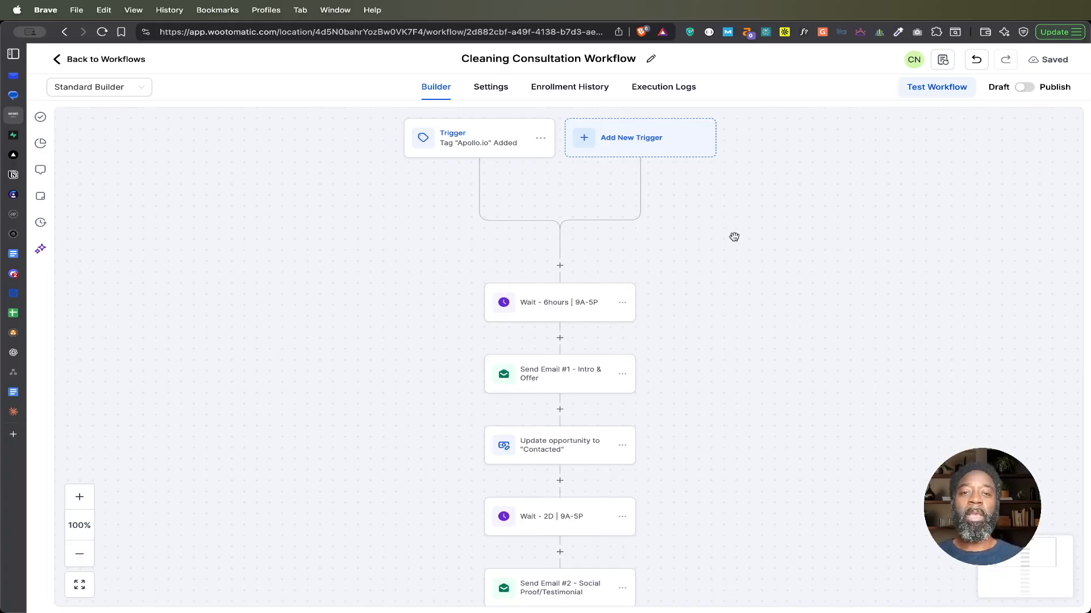
Step: Review the Cleaning Consultation Workflow's sequence of actions and the settings of its existing tag trigger, closing the trigger without changes
scroll(734, 237, down, 5)
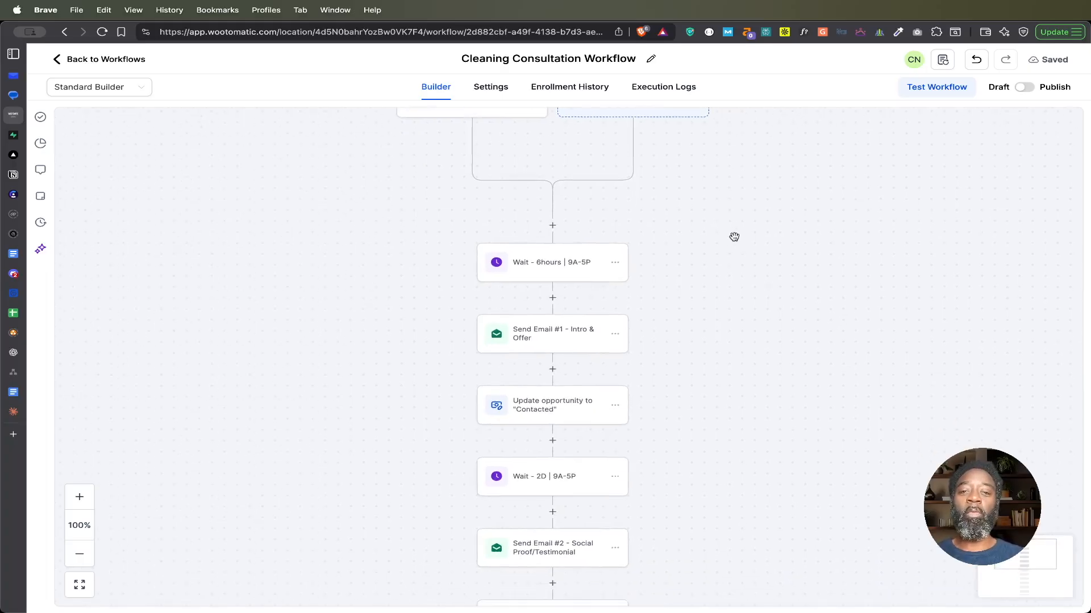
scroll(734, 237, down, 3)
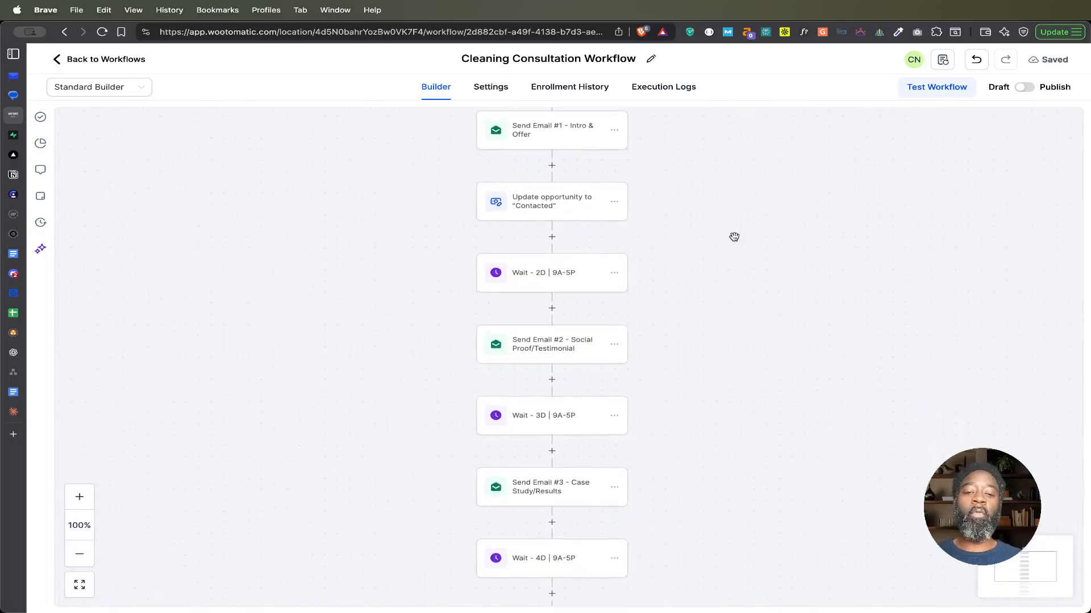
scroll(734, 237, up, 5)
scroll(733, 237, up, 3)
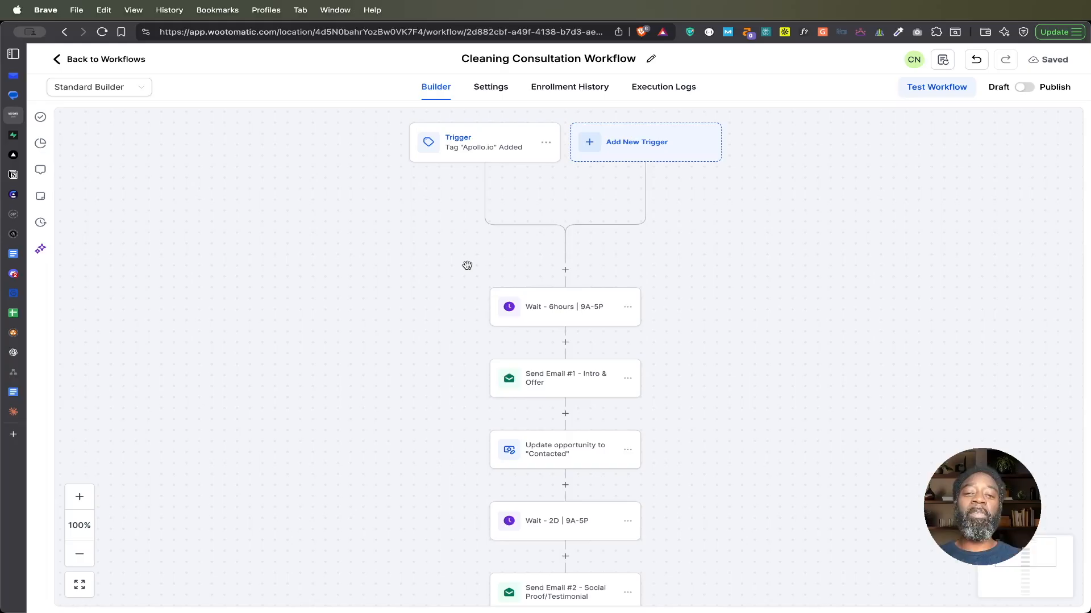
click(487, 142)
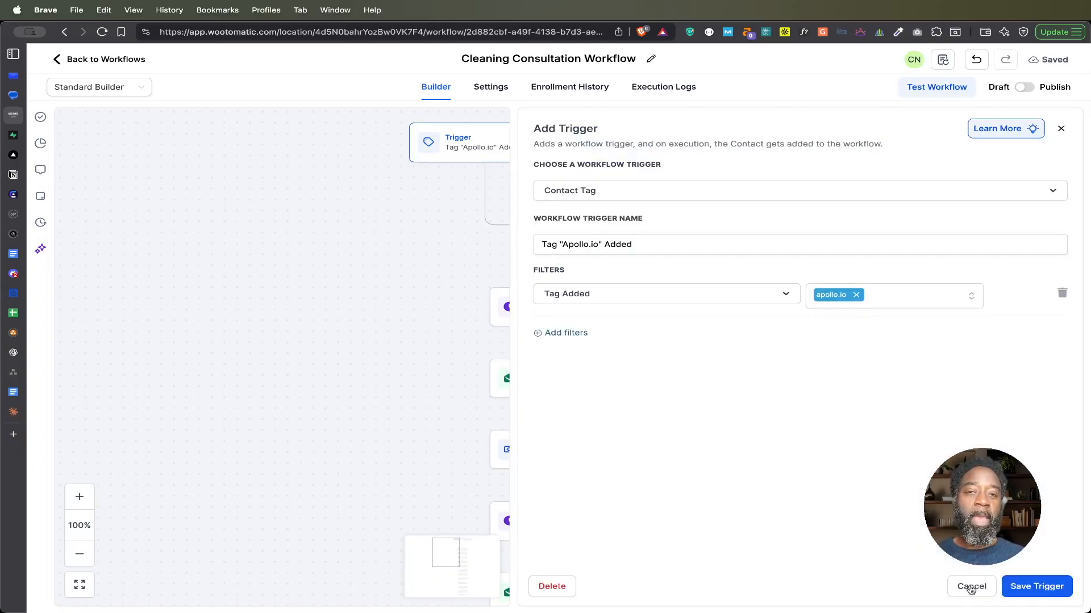
click(971, 587)
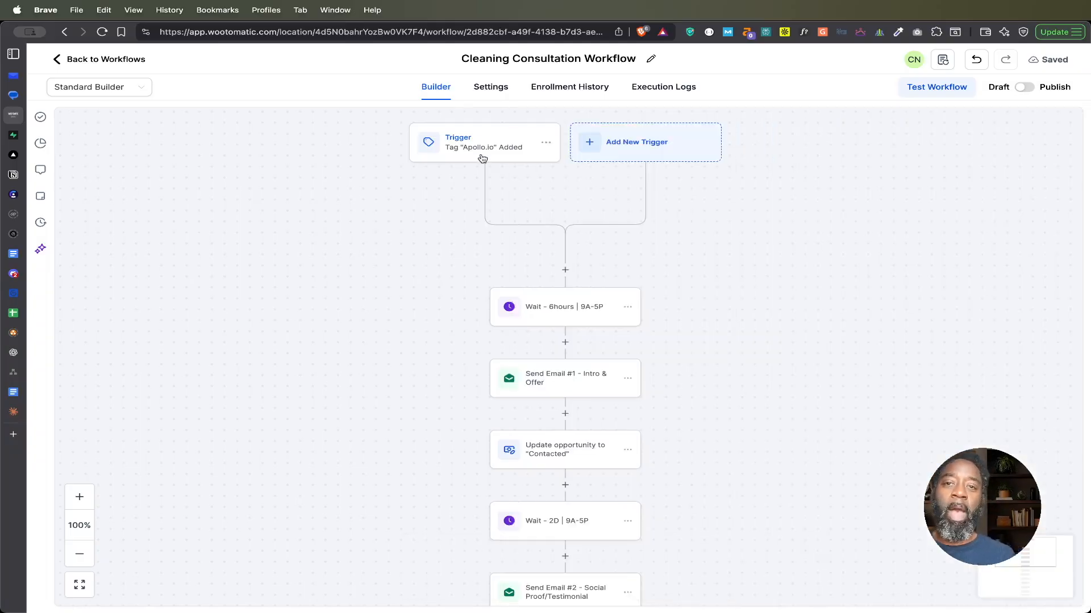
Step: Start a new Contact Tag trigger with a Tag Added filter set to the apollo.io tag
click(635, 147)
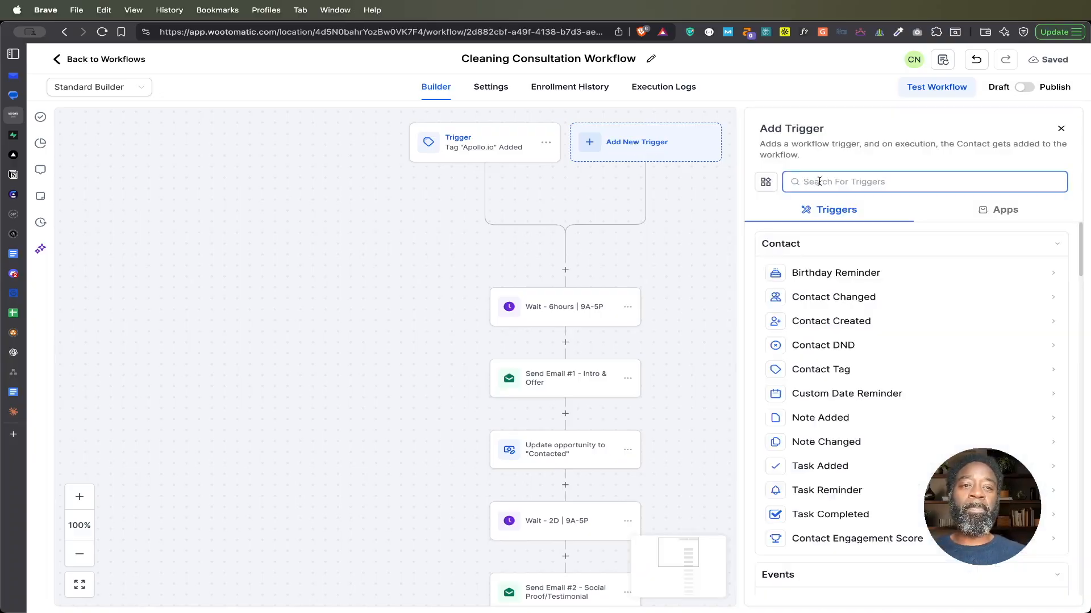
text(tag)
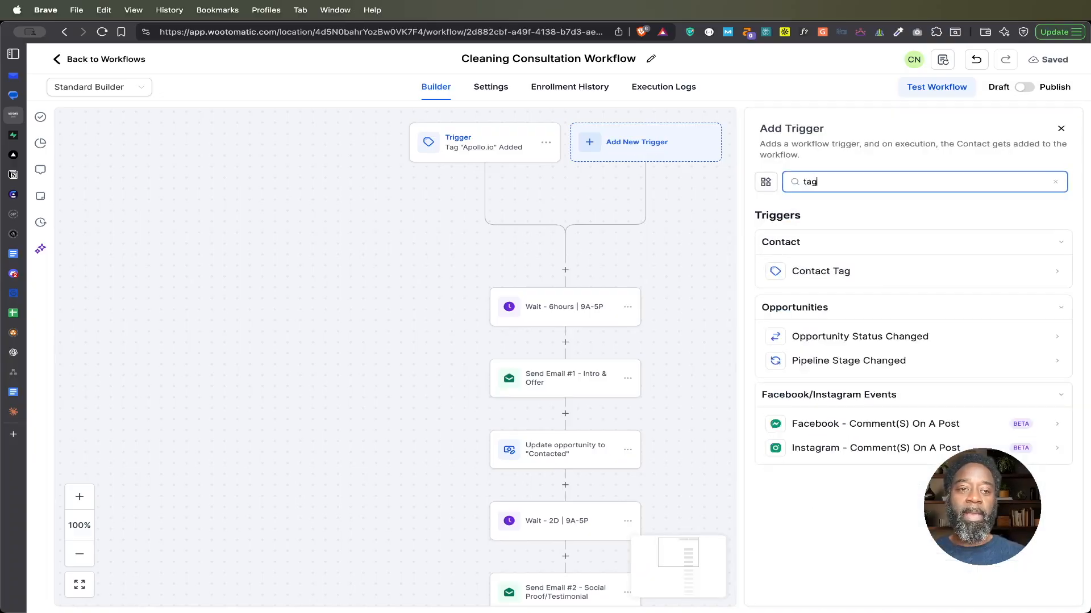
click(822, 276)
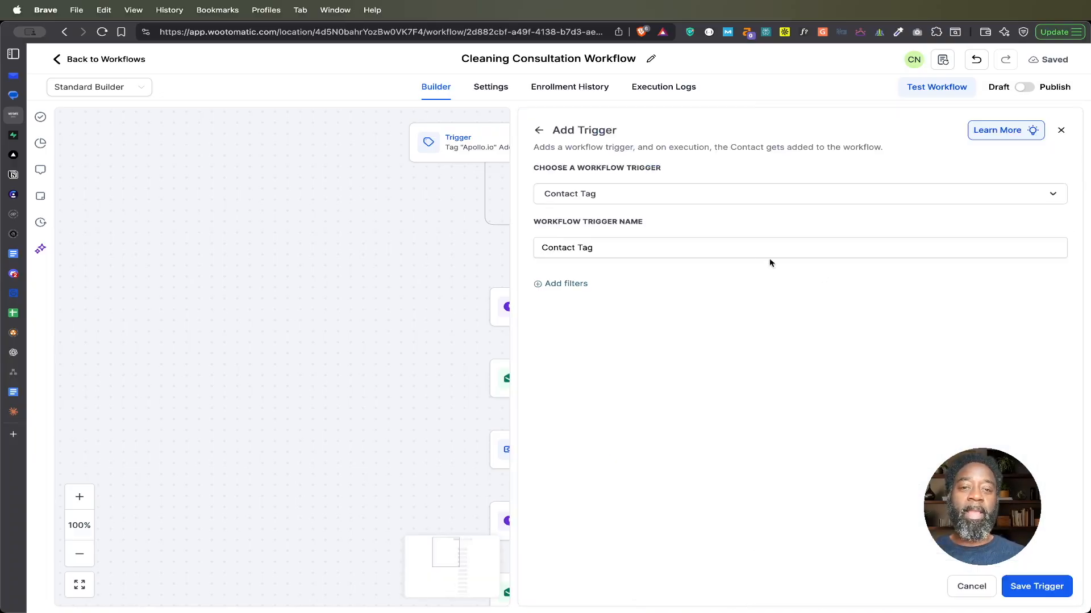
click(570, 288)
click(588, 302)
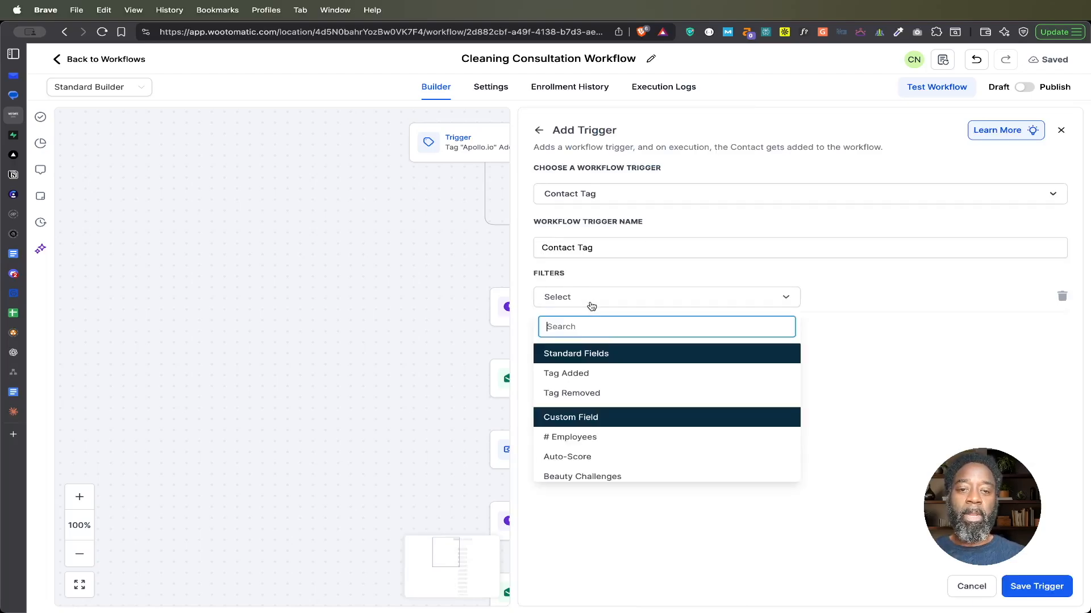
click(577, 375)
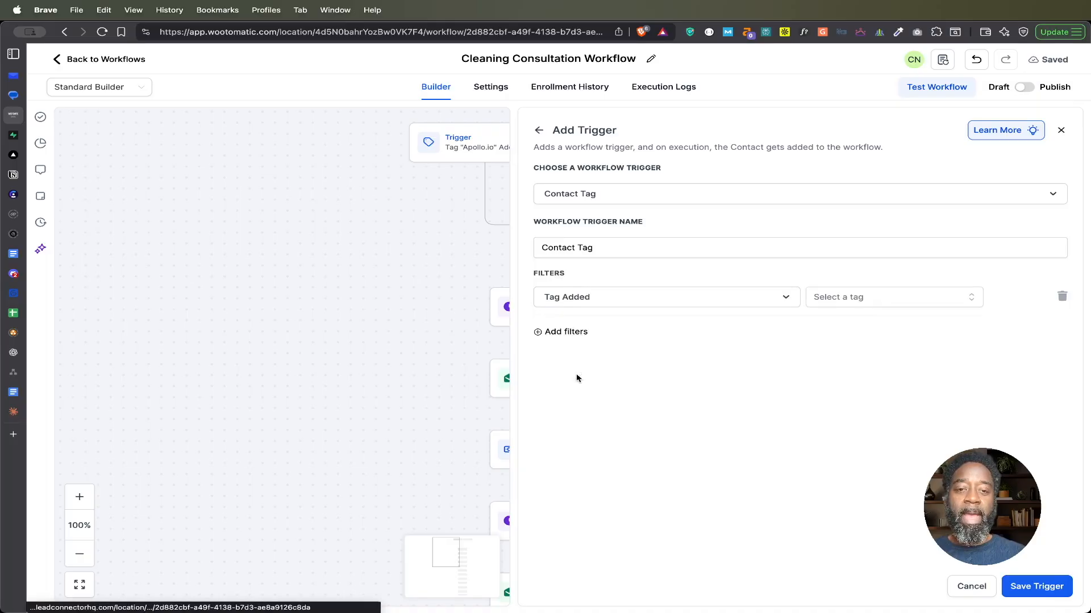
click(858, 298)
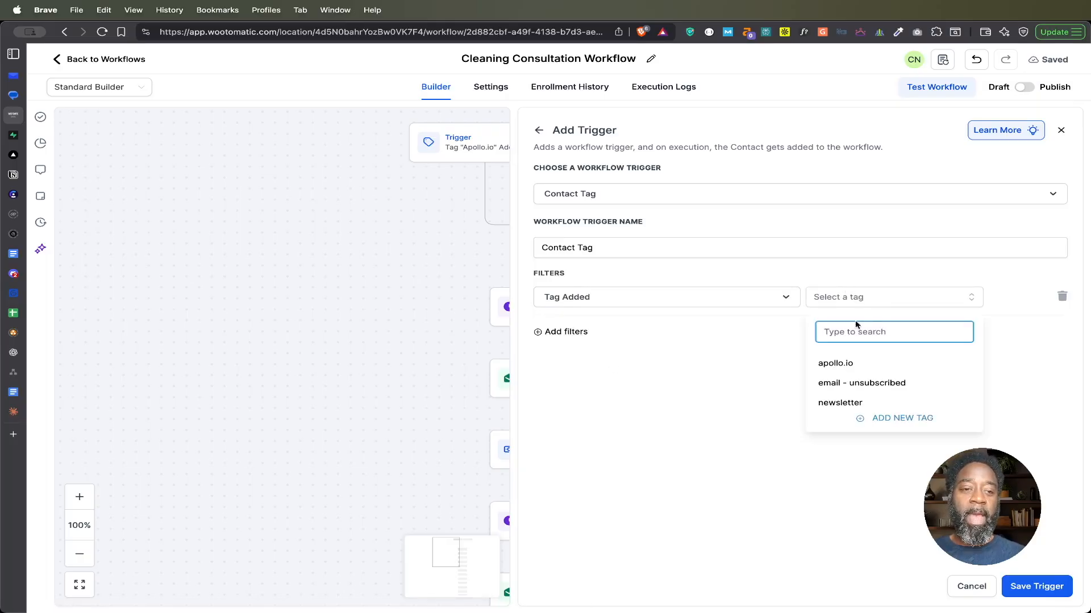
click(844, 365)
click(700, 439)
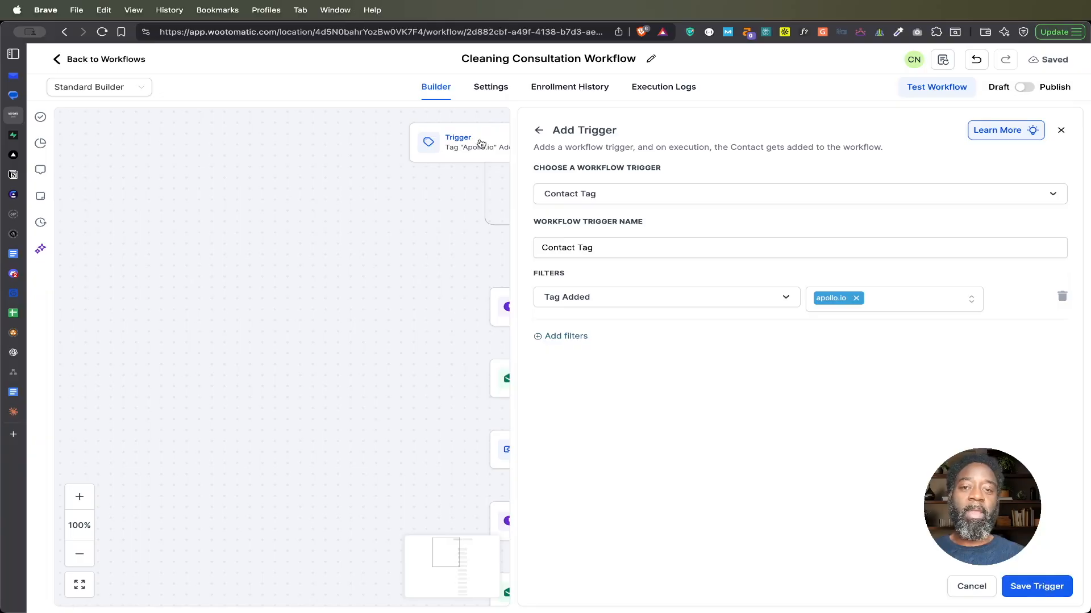
Step: Name the new trigger Contact "Apollo.io" Tag and cancel it without saving
click(578, 247)
text("")
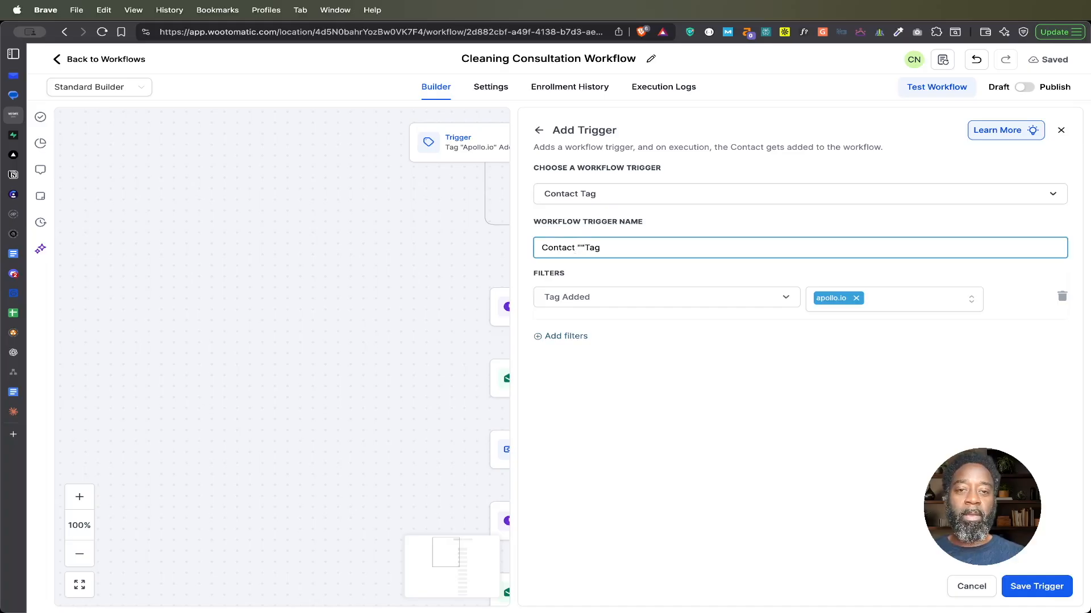
text( Apollo)
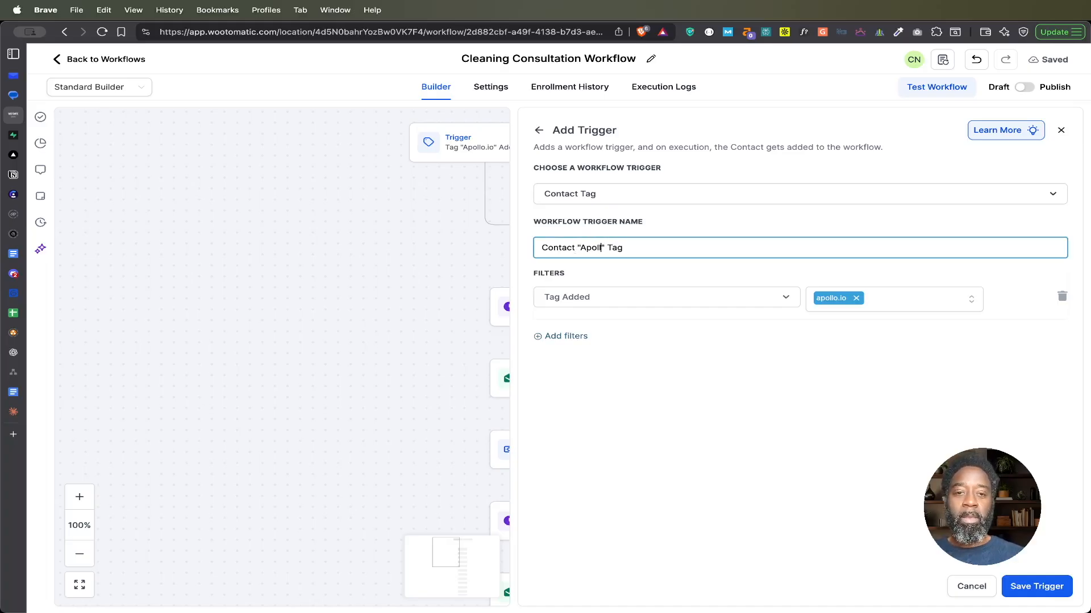
text(.io)
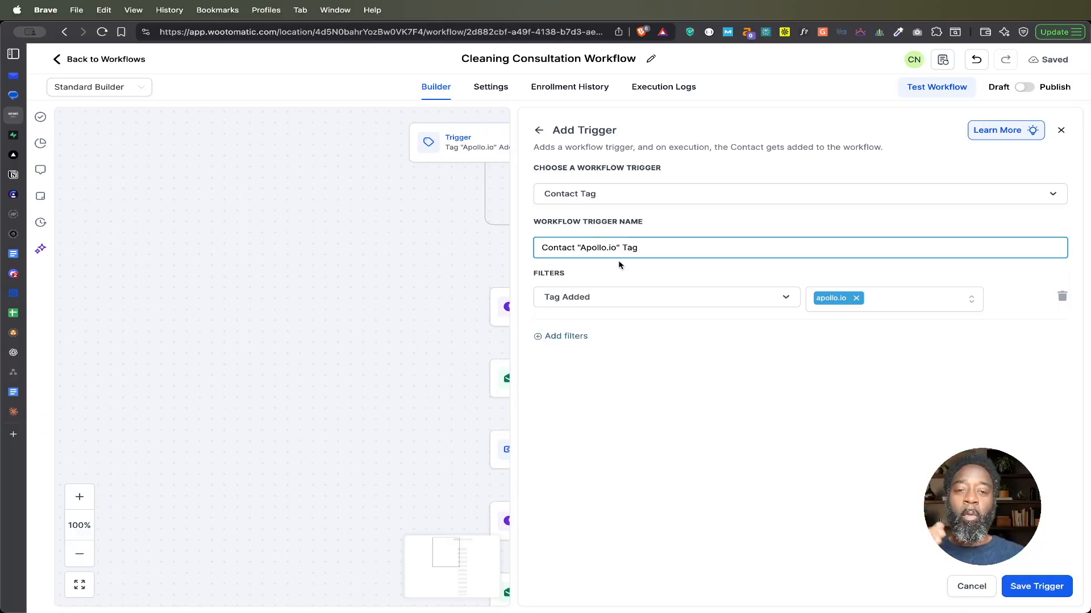
click(977, 591)
click(631, 363)
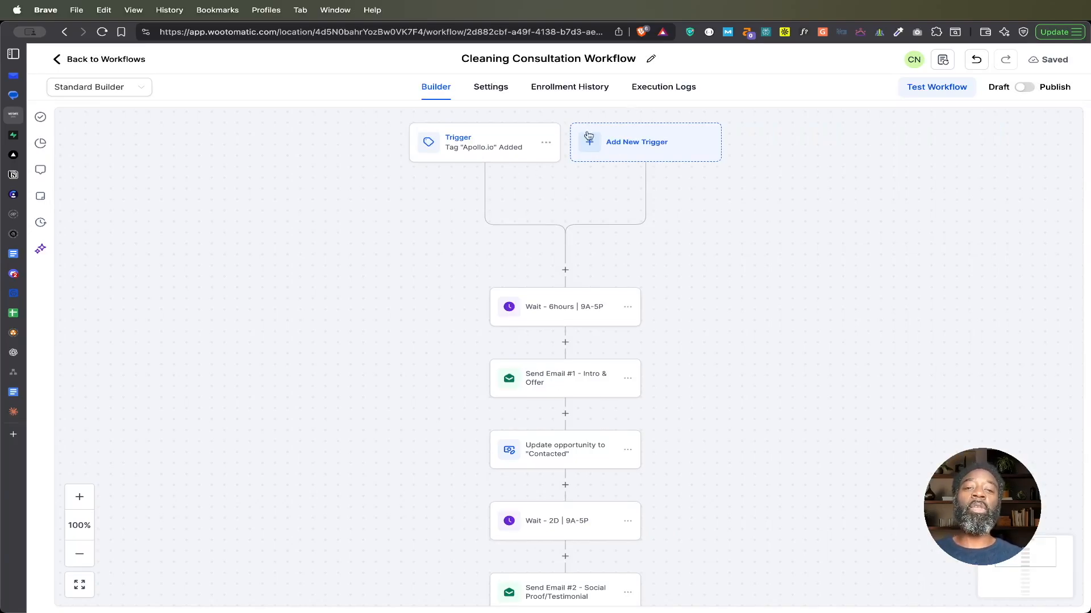
Step: Open the first wait action and examine how its action name is built from the delay and time window
click(564, 310)
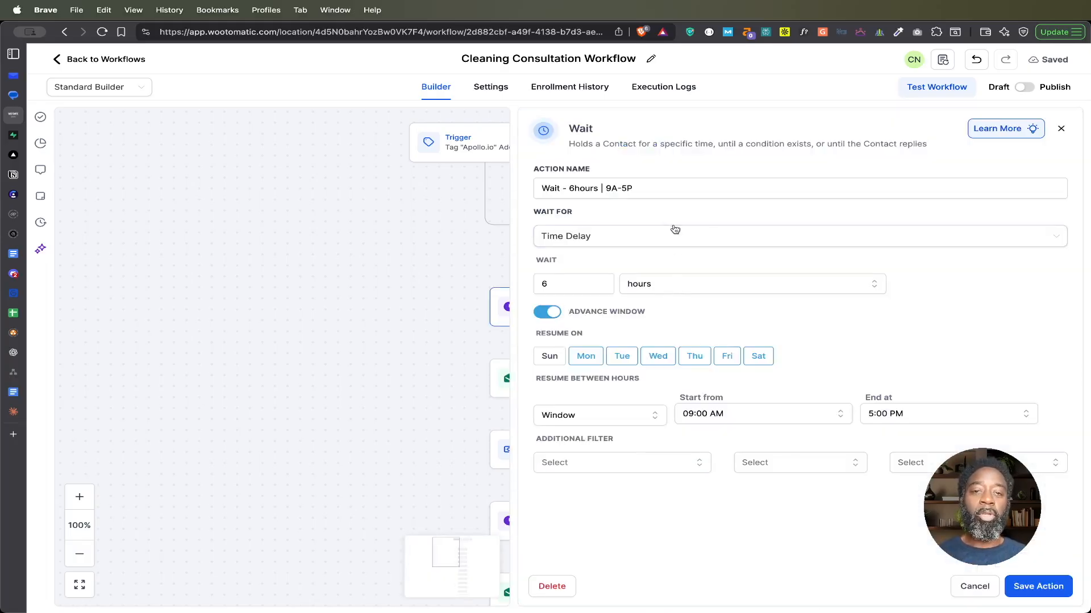
double_click(545, 188)
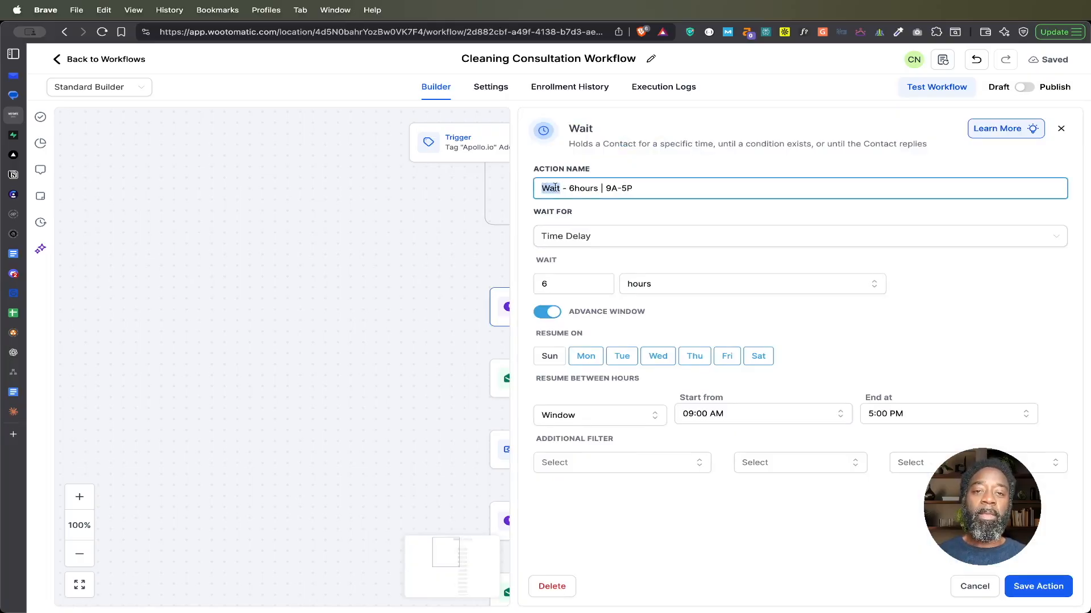
double_click(580, 188)
drag(604, 188, 642, 188)
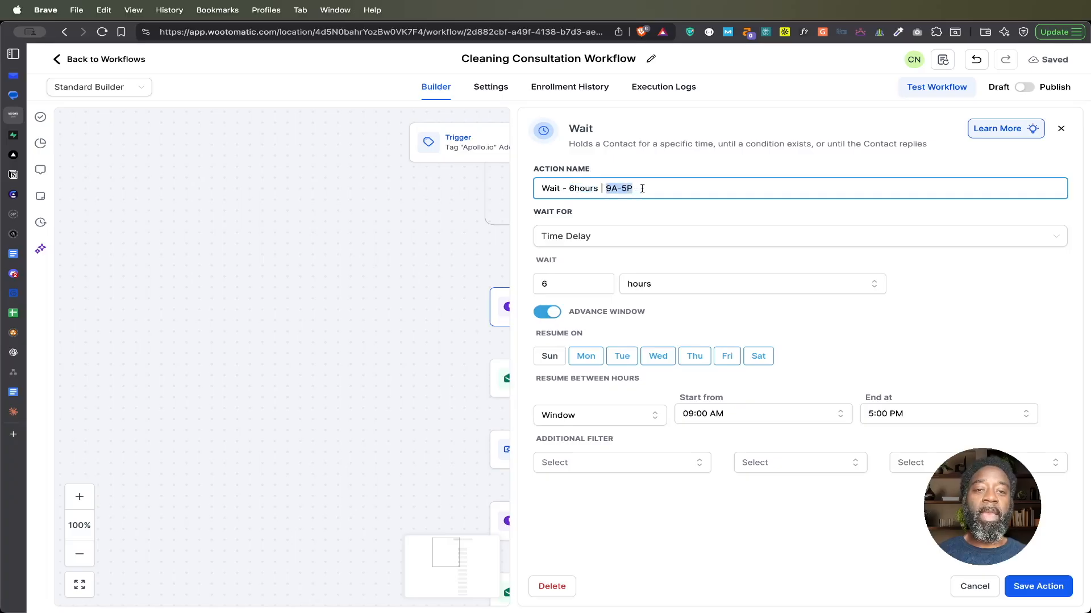
click(589, 215)
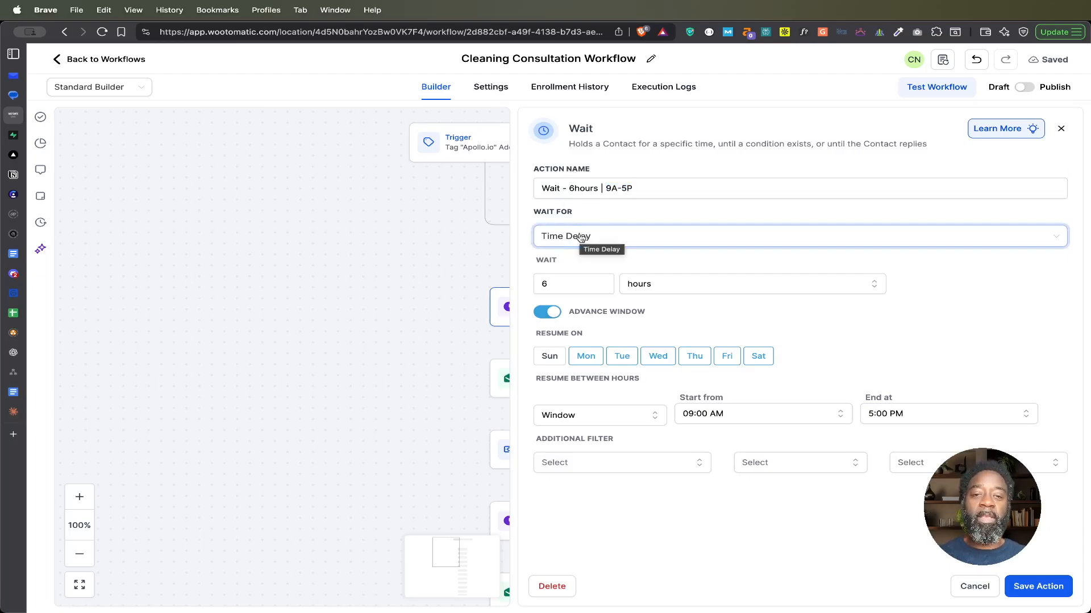
Step: Review the wait types while keeping Time Delay, then check the delay amount, its unit options and the advance window setting
click(604, 238)
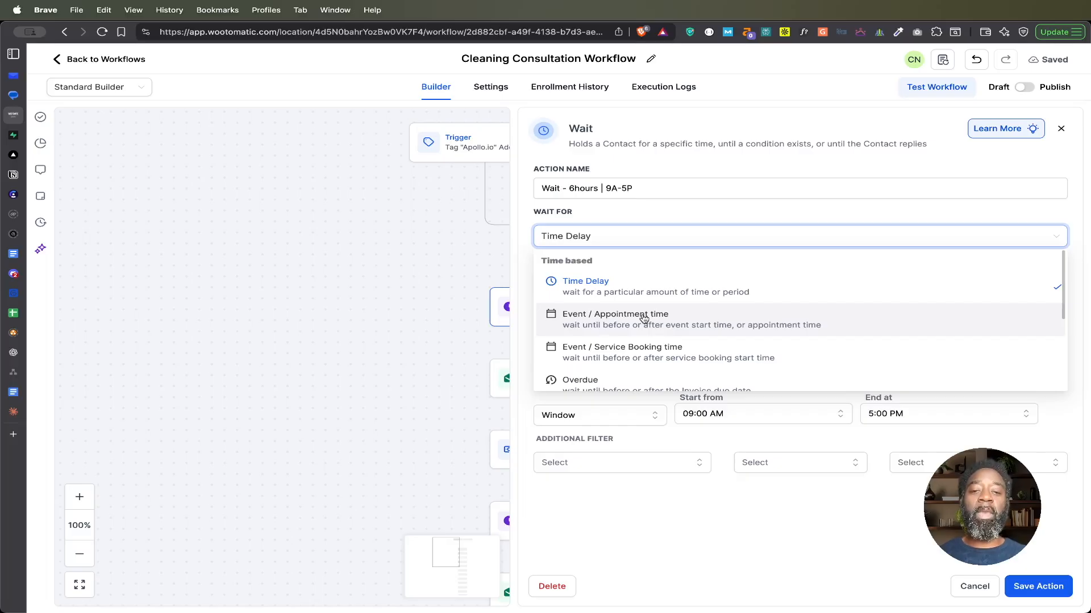
scroll(662, 353, down, 5)
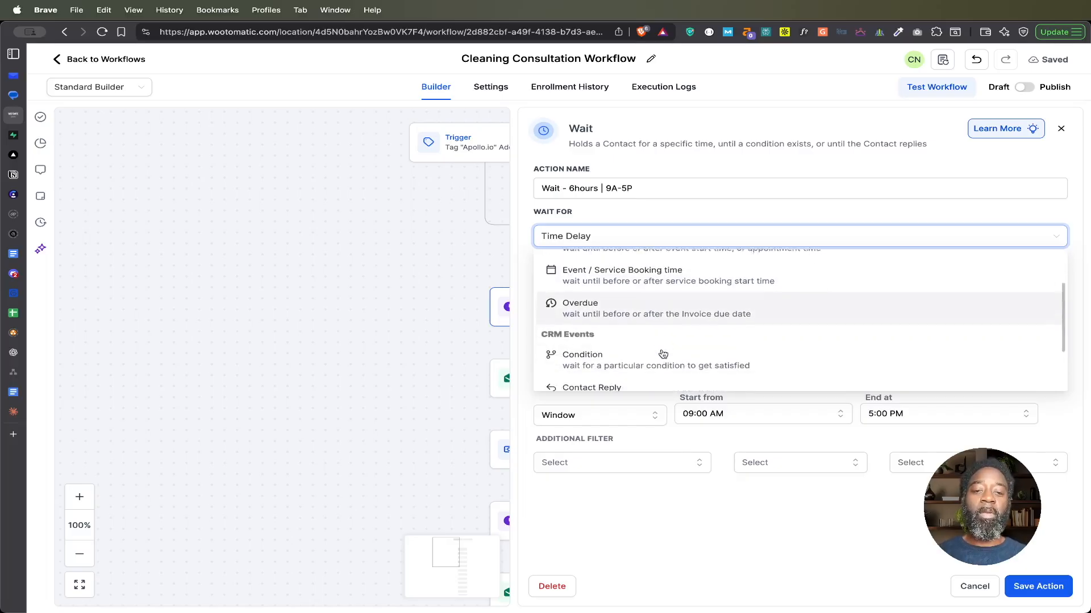
scroll(662, 352, down, 2)
scroll(659, 352, up, 7)
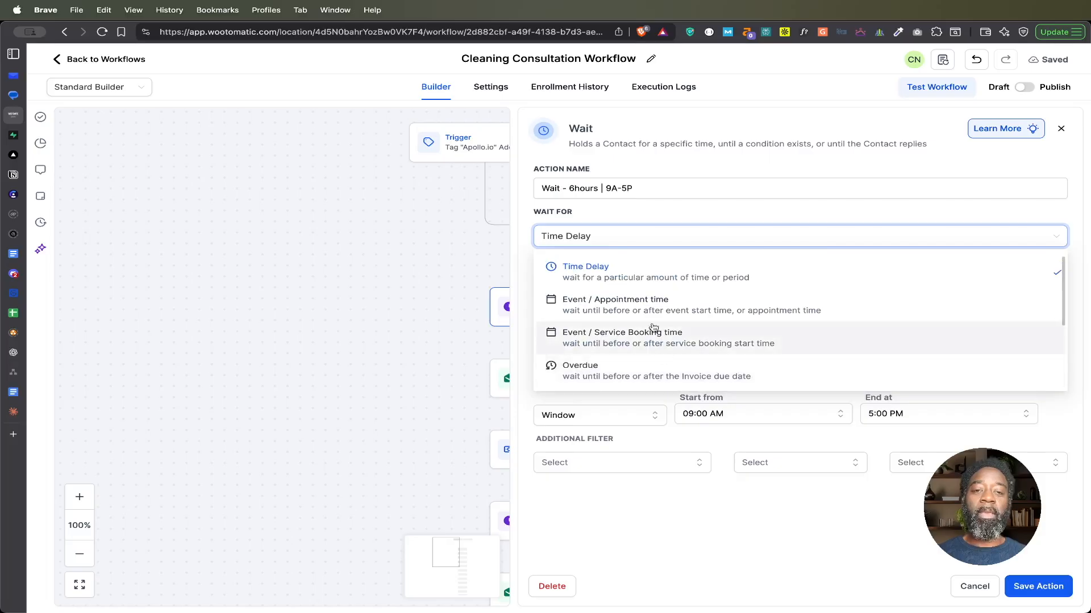
click(588, 271)
click(556, 283)
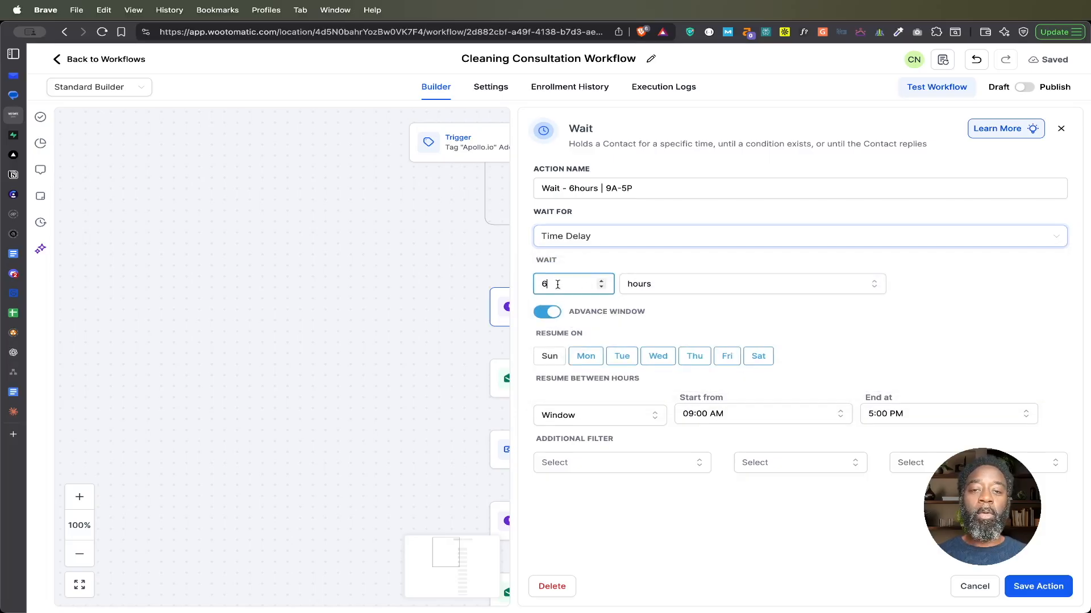
click(664, 284)
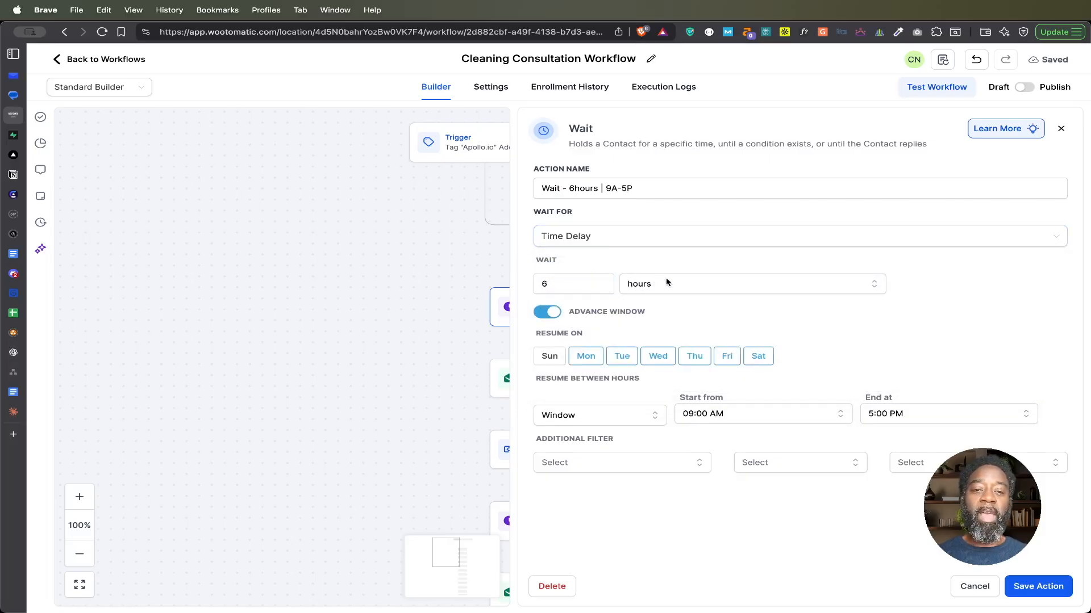
click(594, 315)
drag(568, 314, 634, 314)
Step: Turn the wait's advance window off and on again, include Saturday in the resume days, and save the action
click(552, 314)
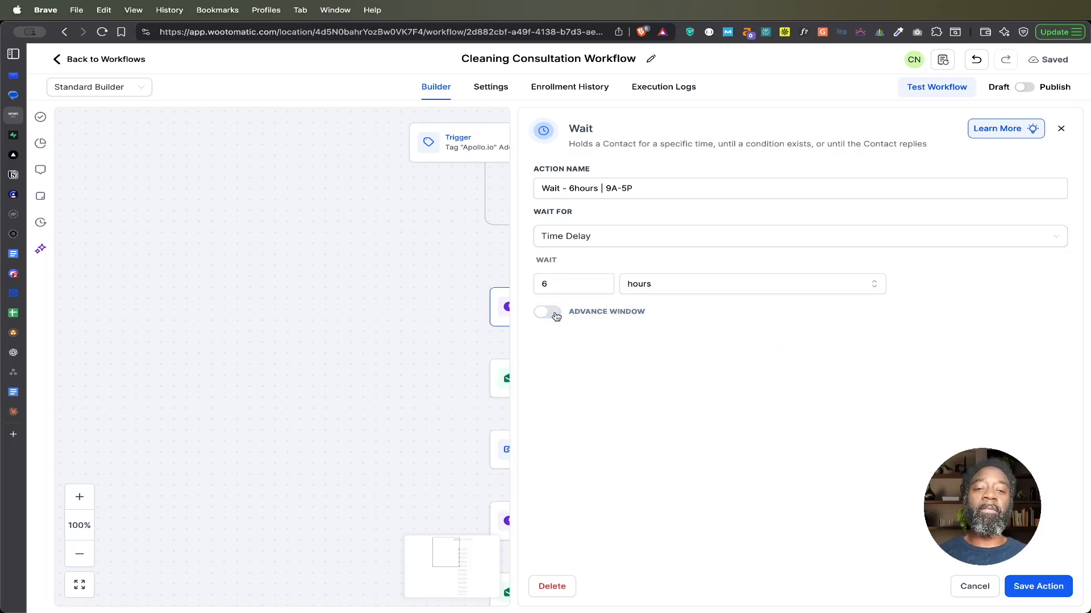
click(543, 313)
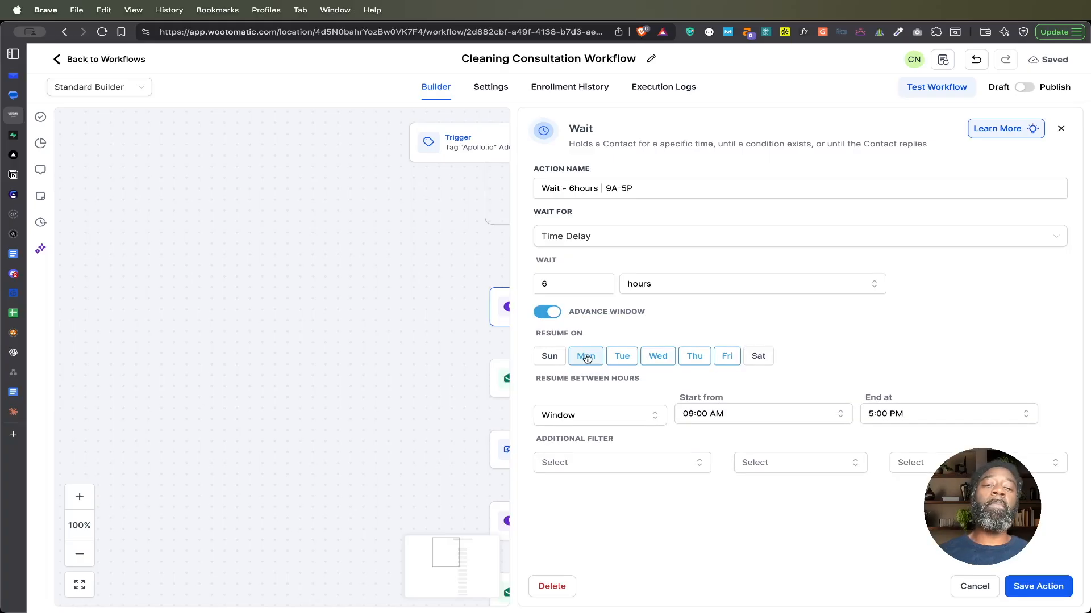
click(759, 356)
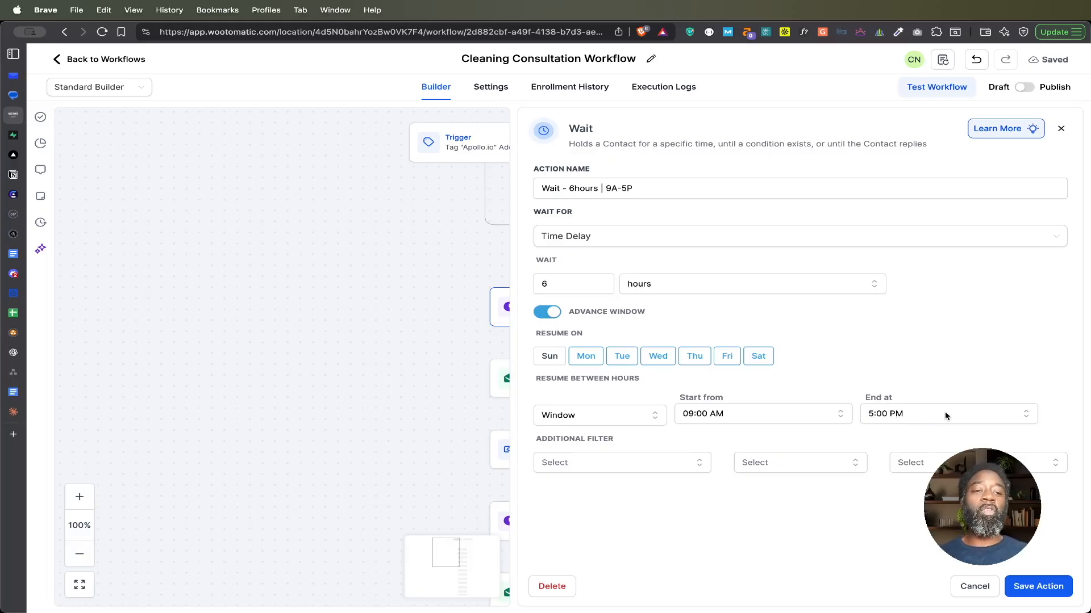
click(1022, 585)
Step: Review the settings of the first wait action and the Send Email #1 action, closing each without changes
drag(756, 479, 754, 386)
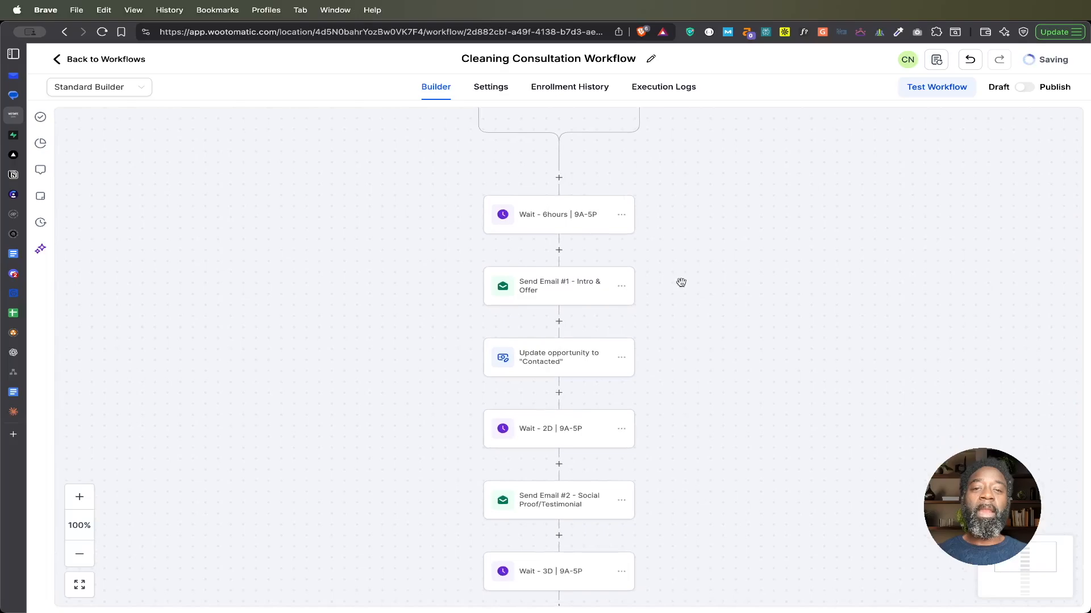
click(553, 216)
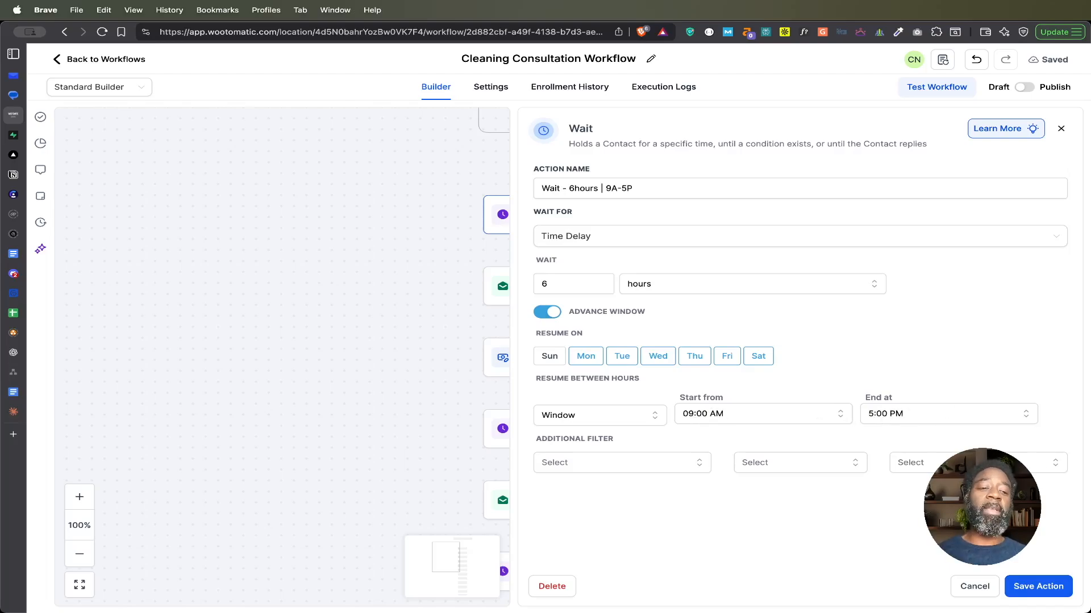
click(975, 587)
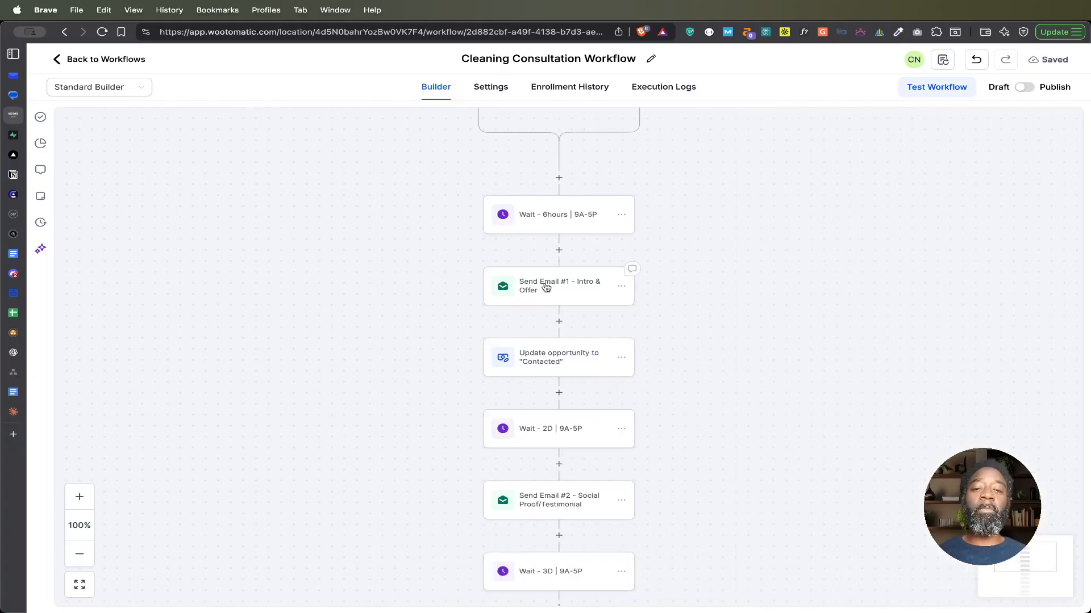
click(577, 289)
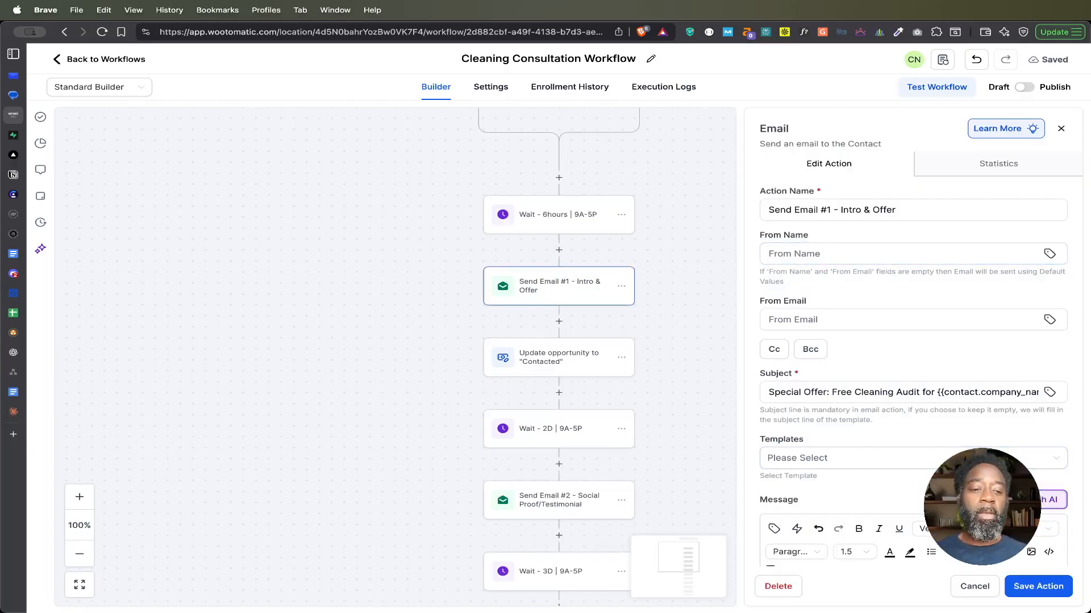
click(972, 586)
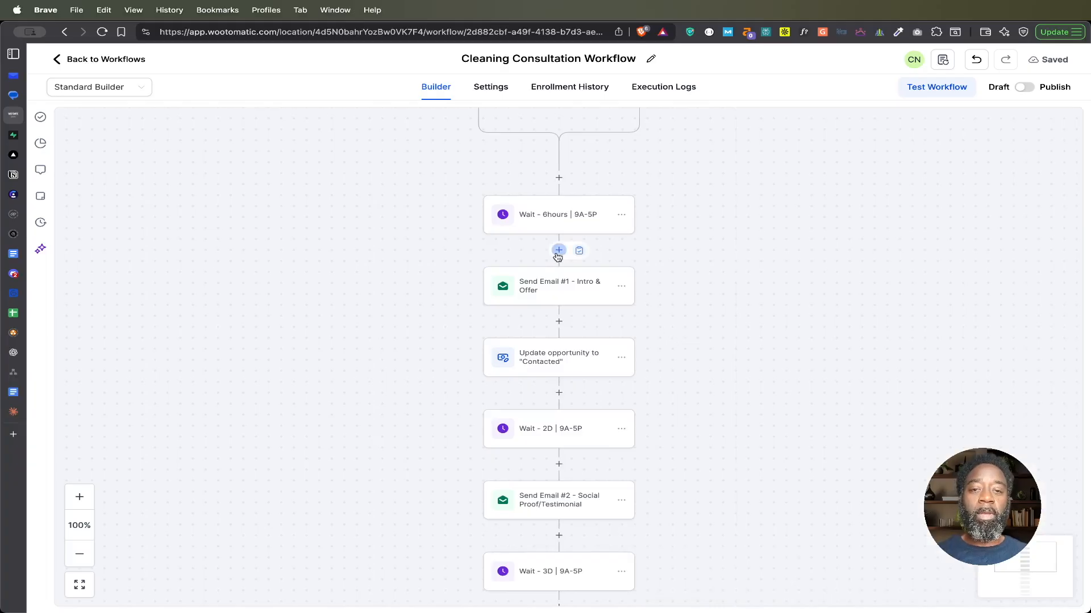
Step: Add a Send Email action after the first wait and name it "Email #1: Intro & Offer"
click(558, 250)
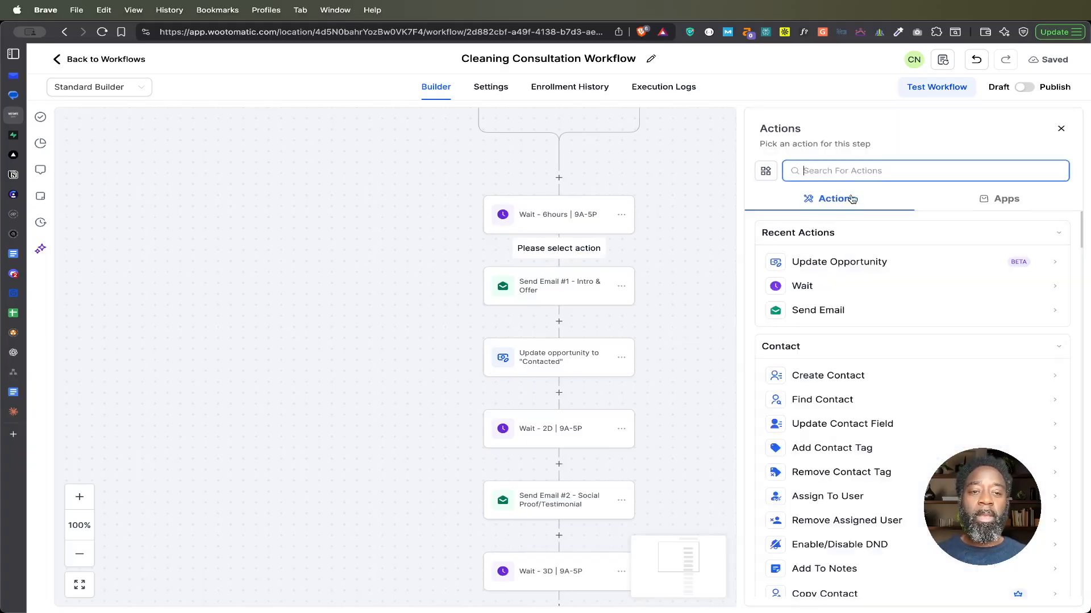
text(email)
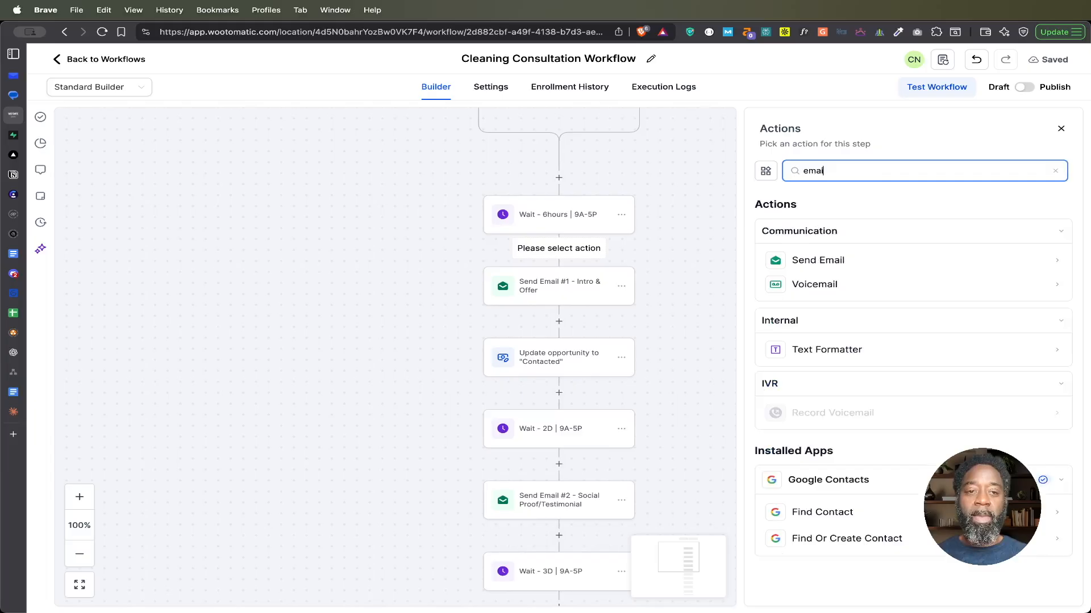
click(827, 262)
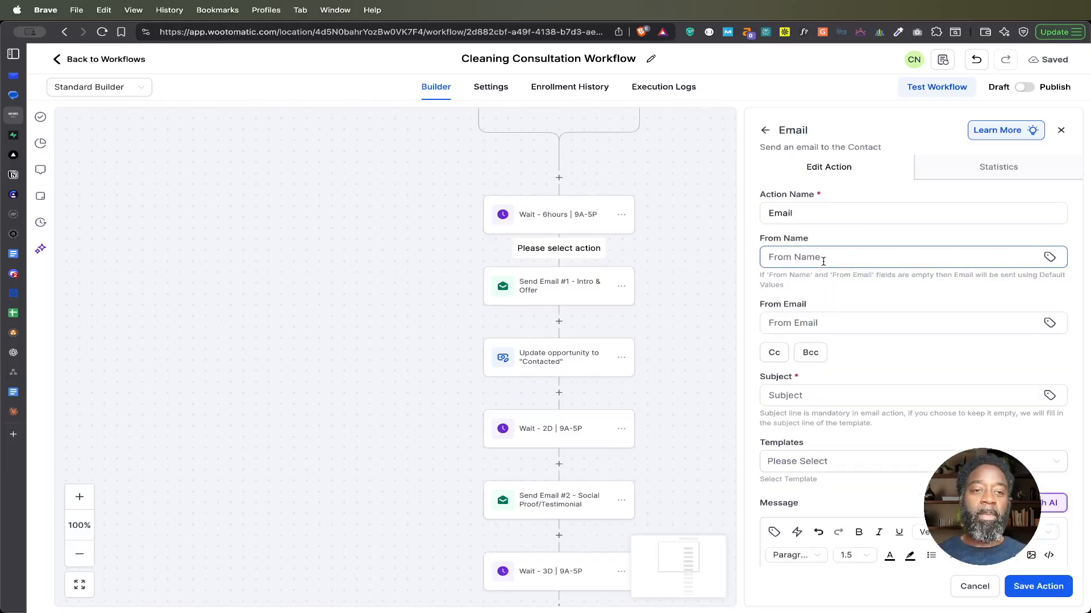
click(815, 215)
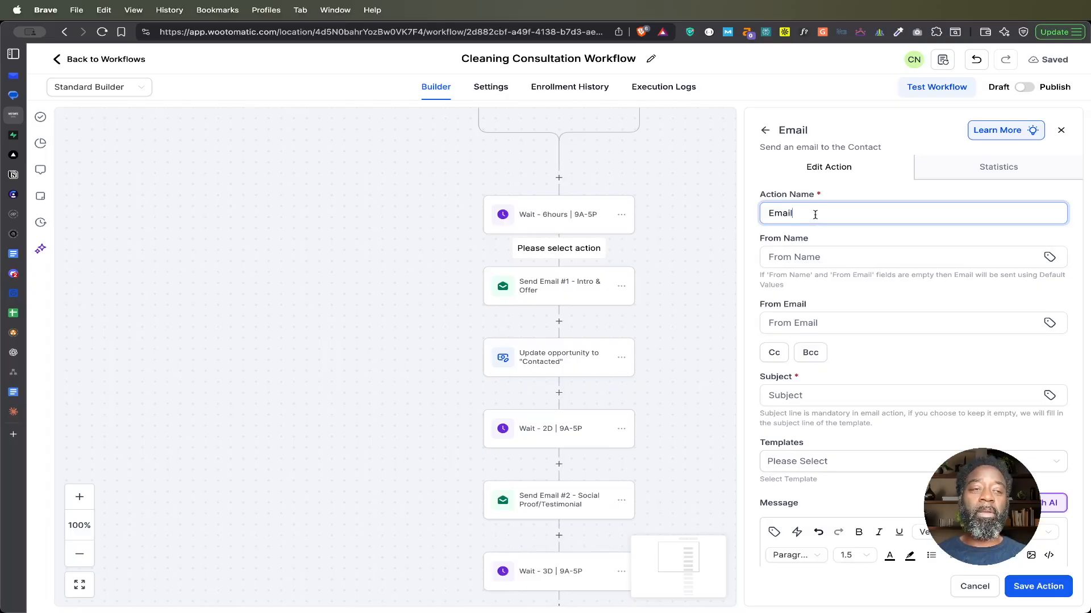
text(#1:)
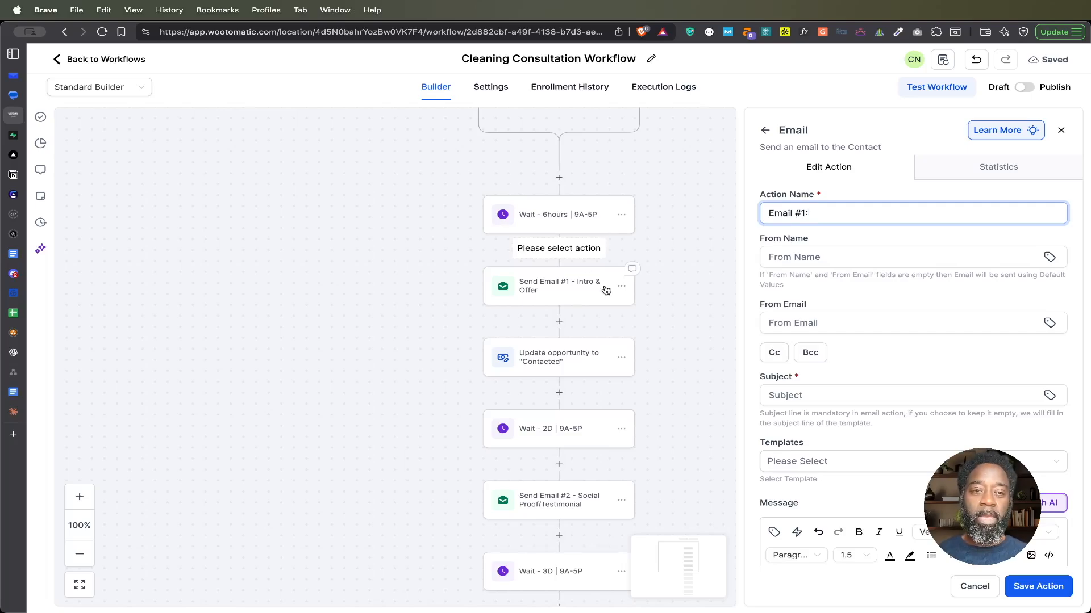
text( Intro)
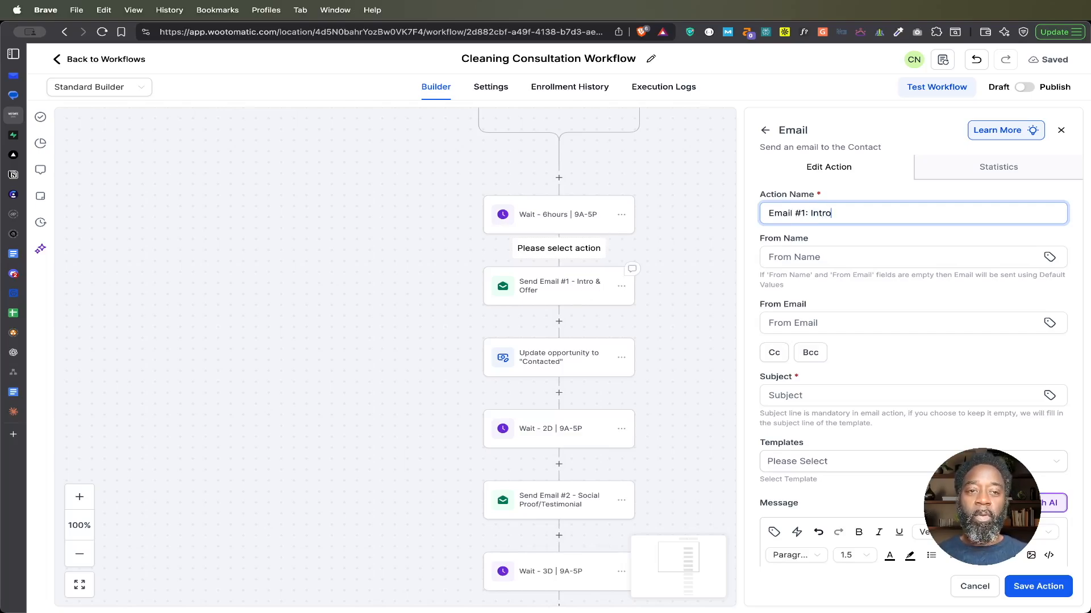
text( & Offer)
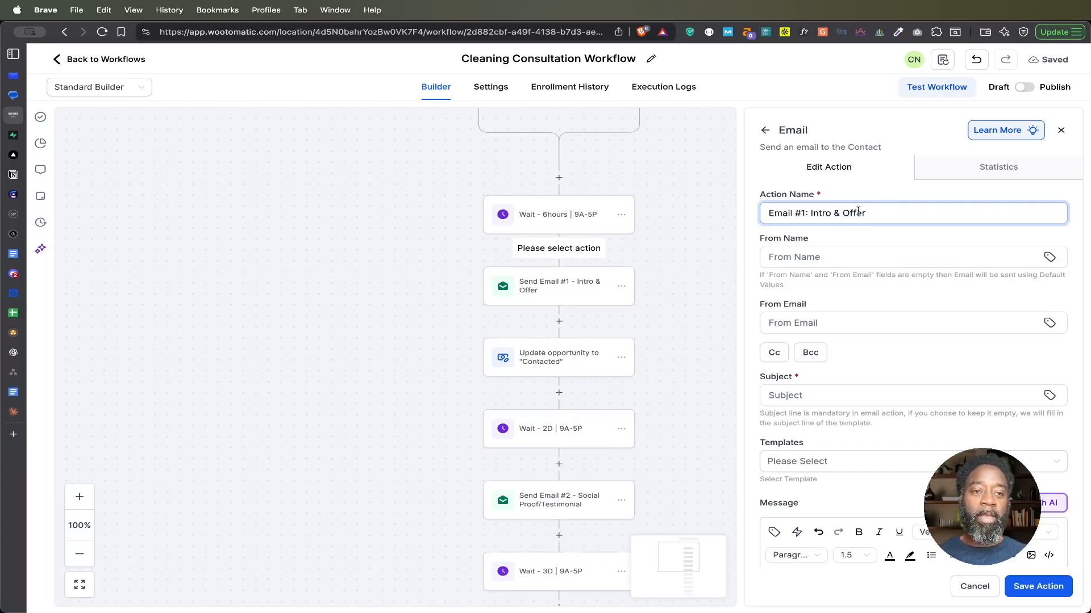
drag(867, 213, 752, 217)
Step: Try "Commercial Cleaning SF" and a person's full name as the new email's From Name, and clear the field
click(834, 256)
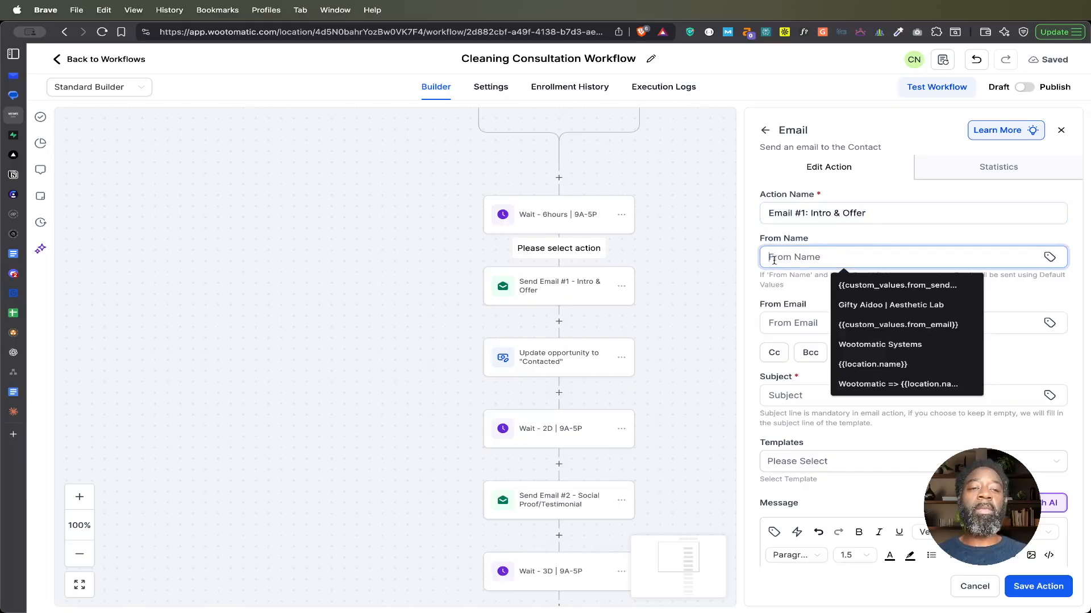
text(Comme)
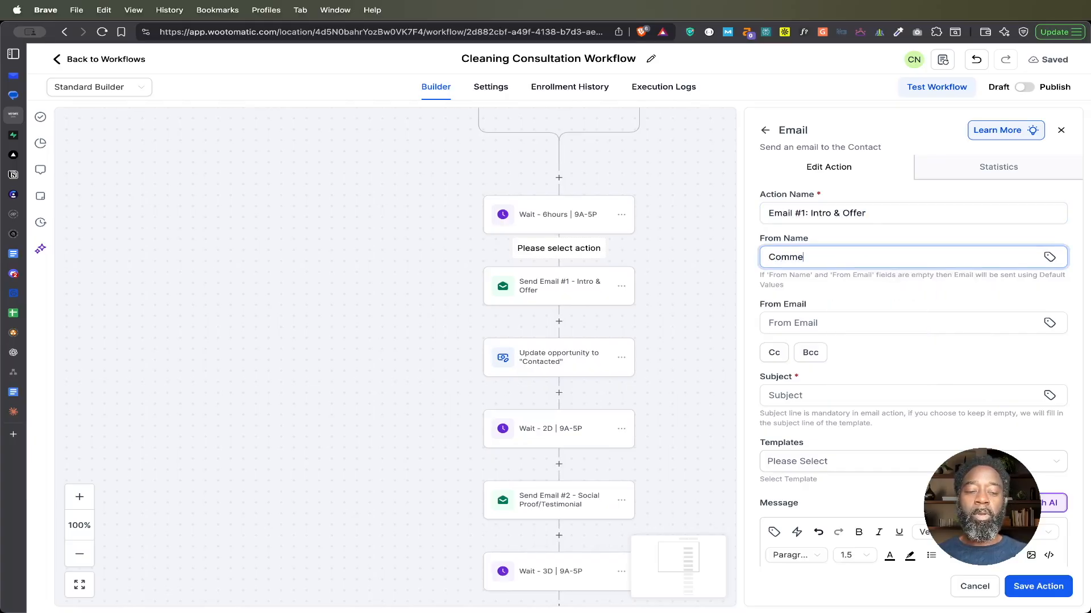
text(rcial Cleanin)
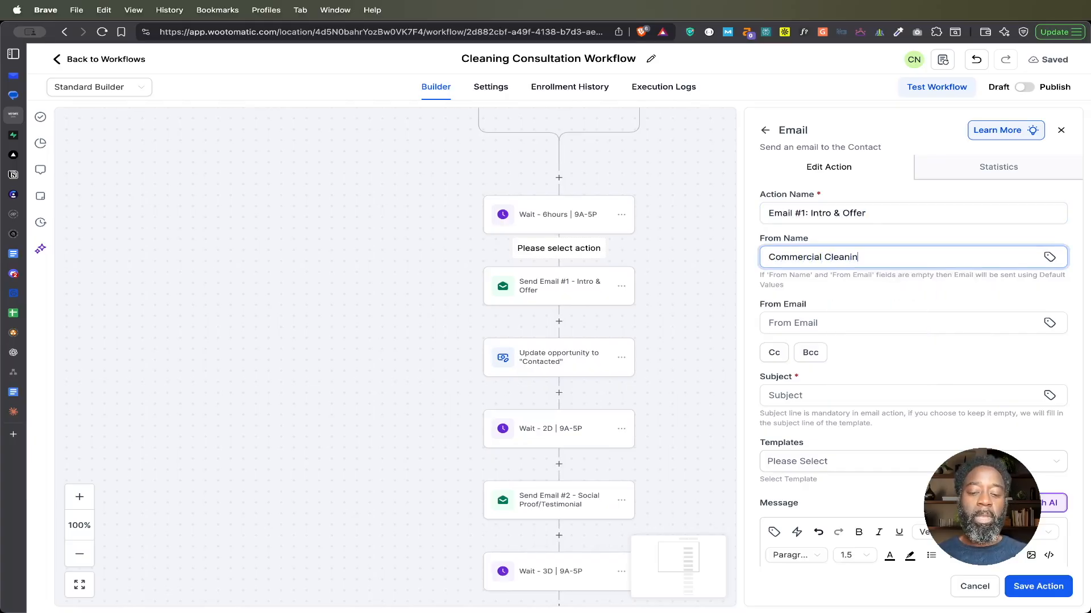
text(g SF)
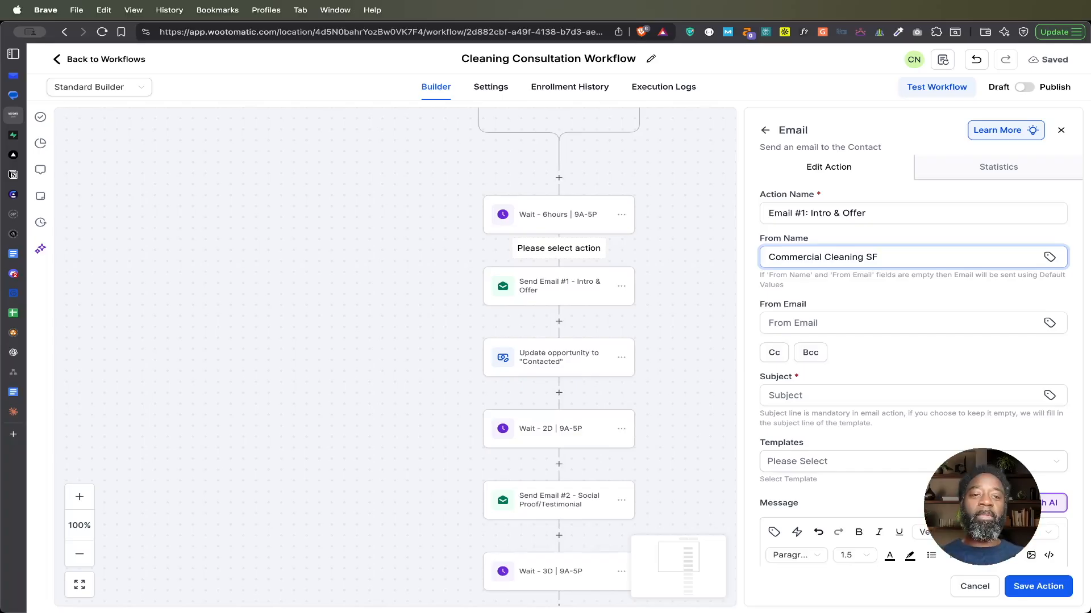
key(super+a)
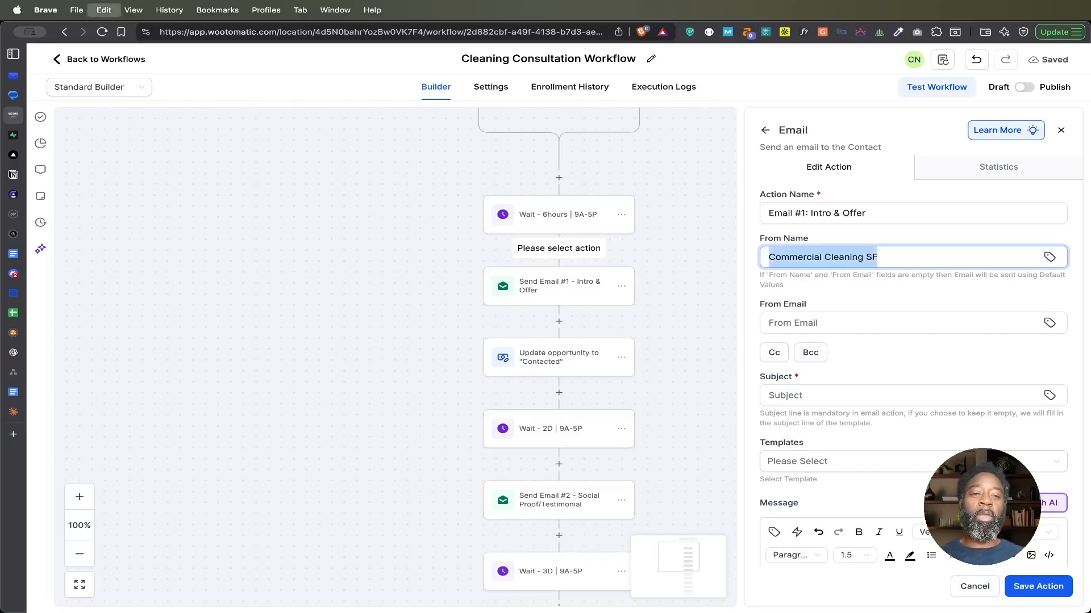
text(John Doe)
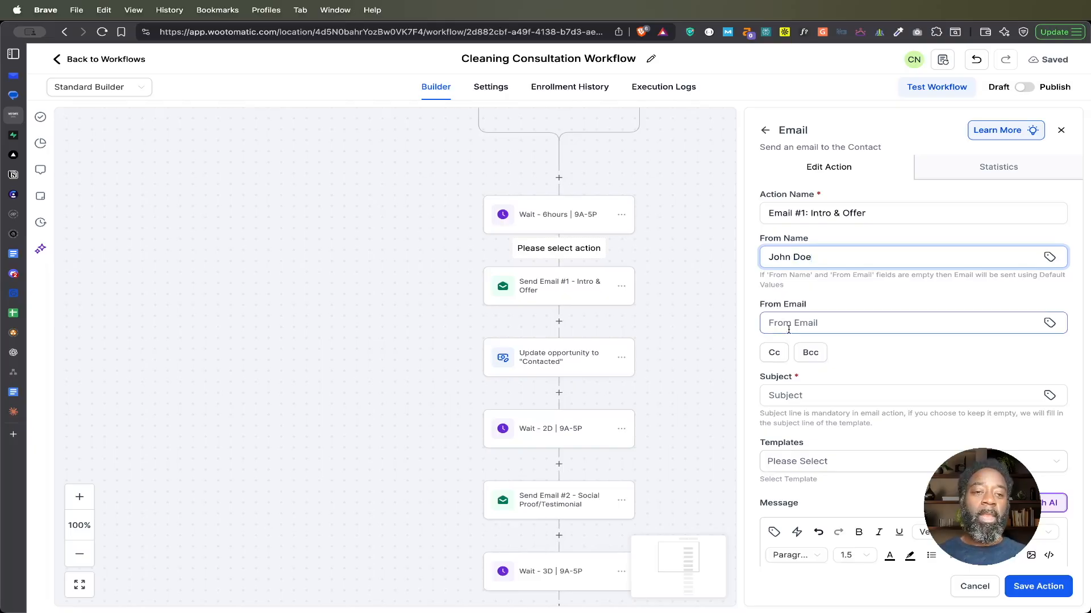
double_click(803, 257)
triple_click(804, 257)
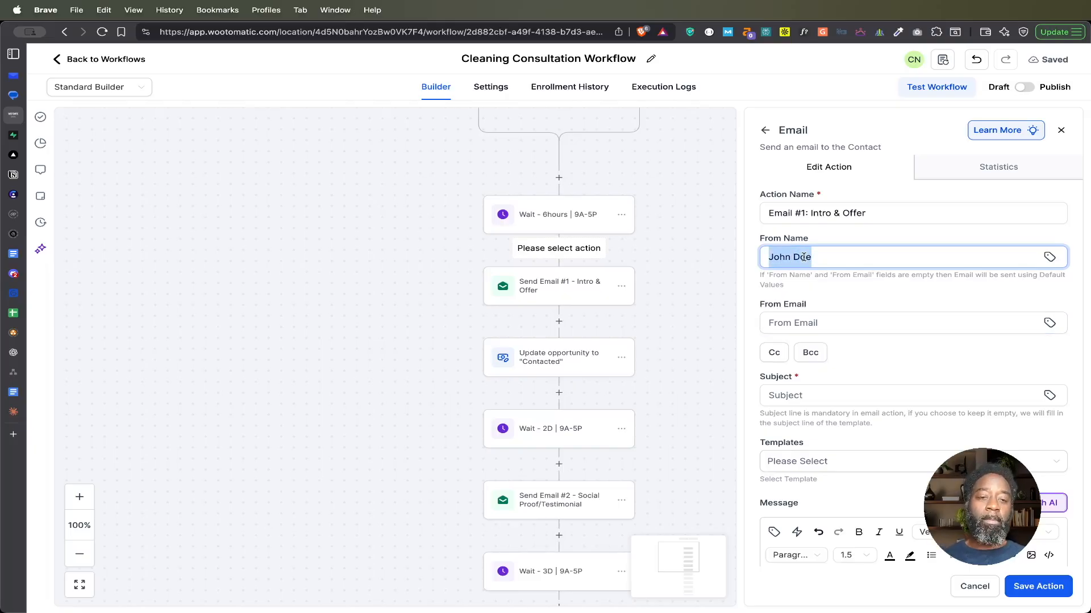
key(BackSpace)
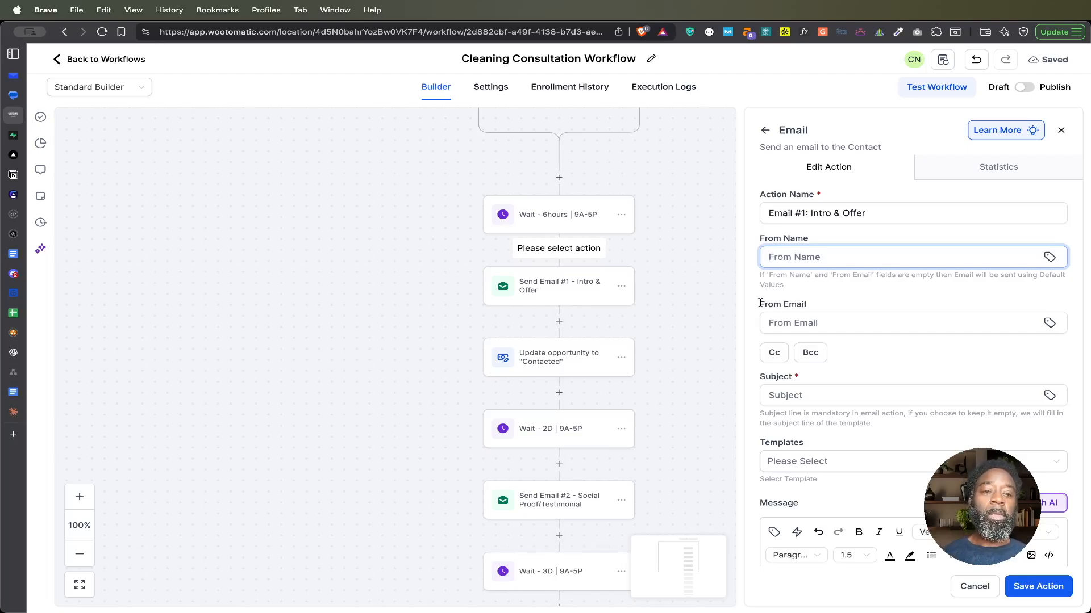
Step: Look over the new email's From Email, subject and message fields, and discard the unsaved action
drag(760, 303, 811, 306)
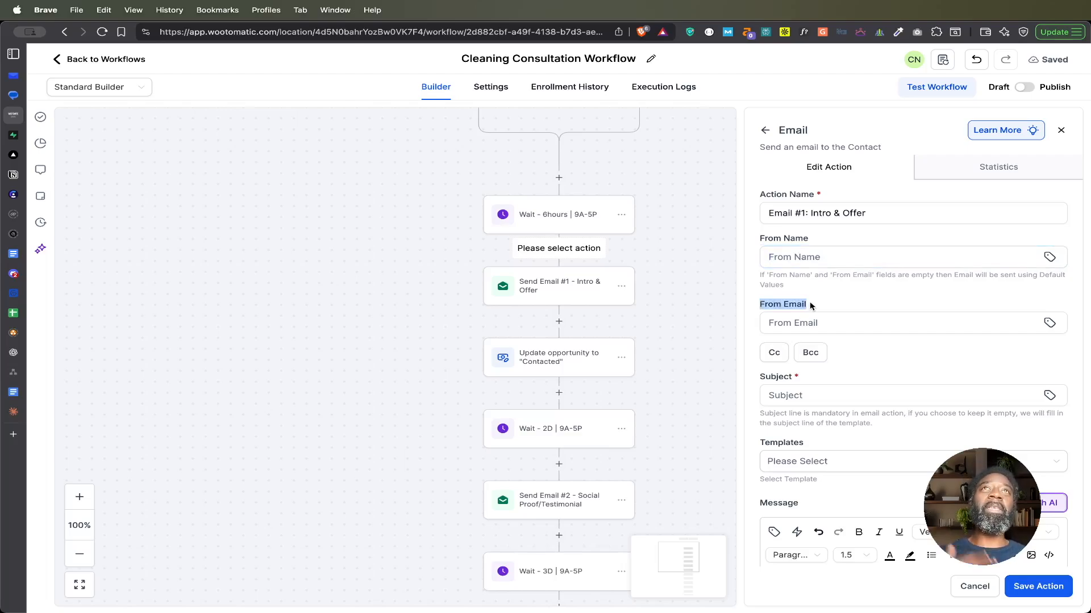
click(832, 398)
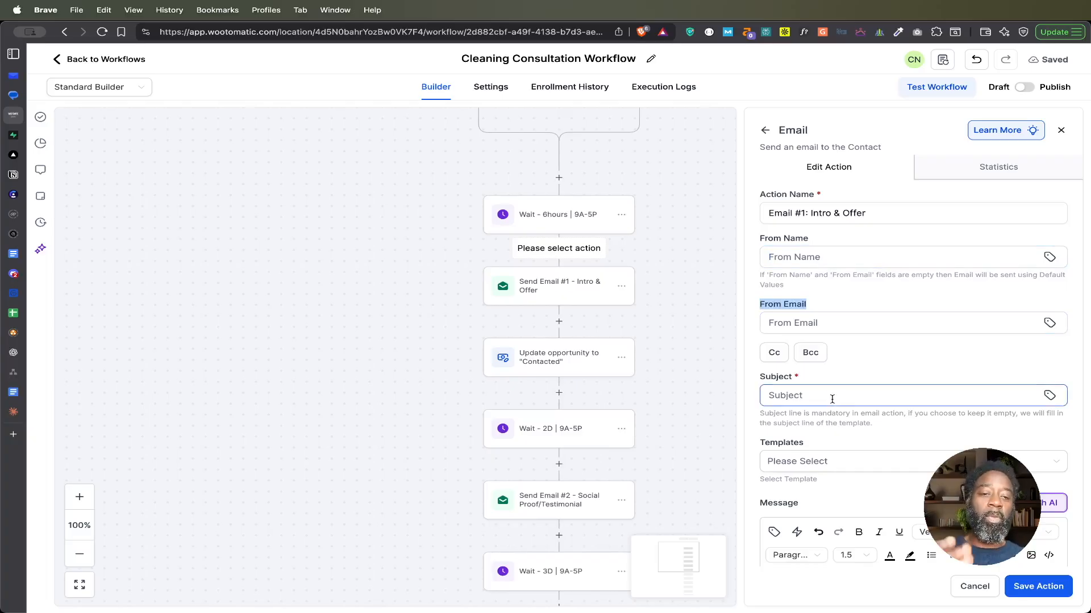
scroll(832, 397, down, 7)
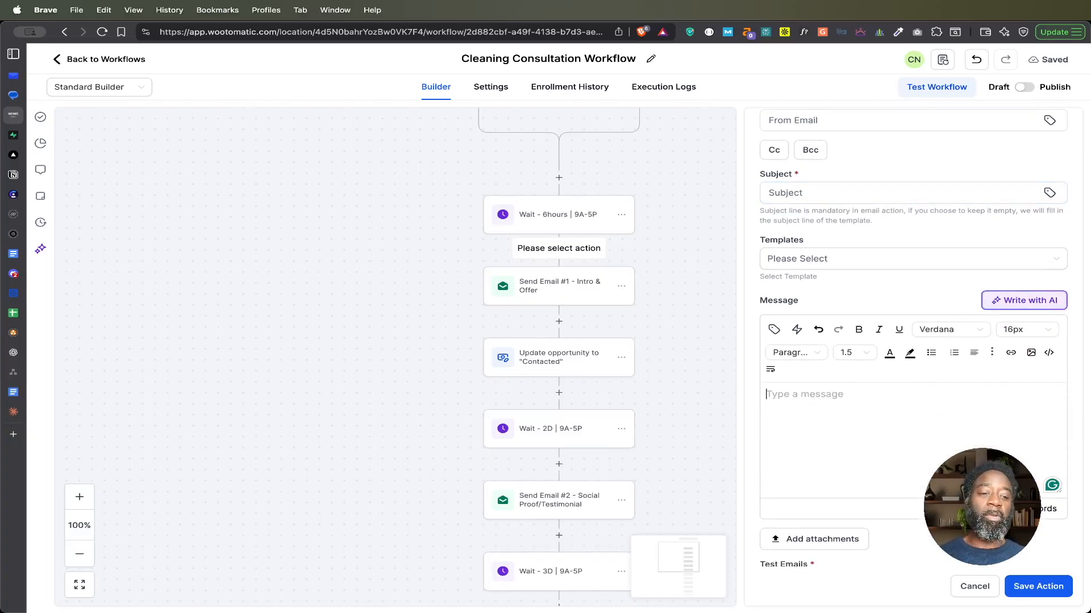
click(973, 587)
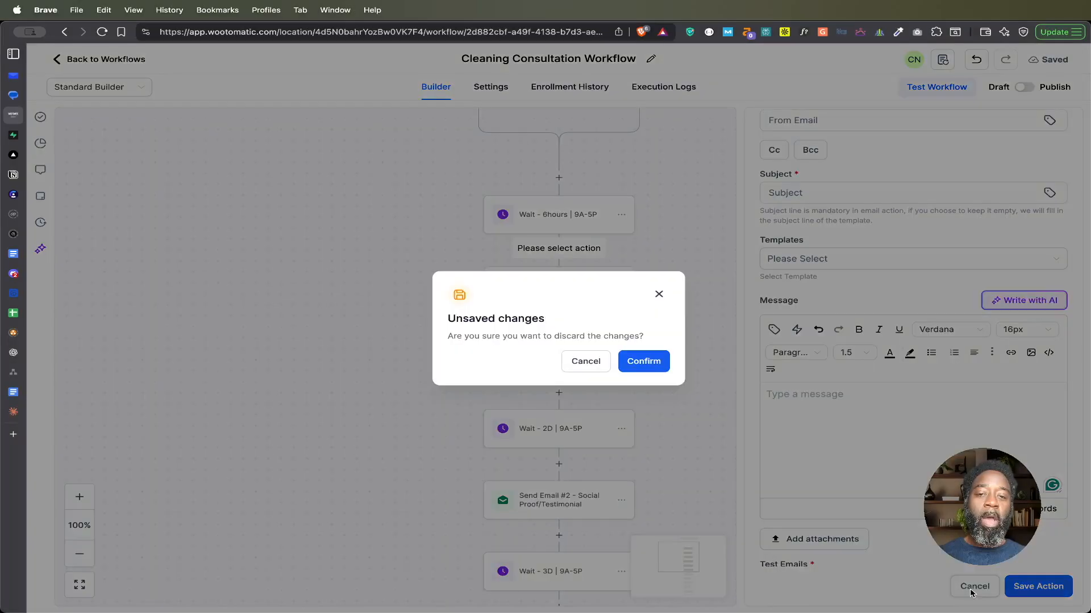
click(648, 360)
Step: Open the existing Send Email #1 action and examine its subject line, including the contact company name placeholder
click(564, 289)
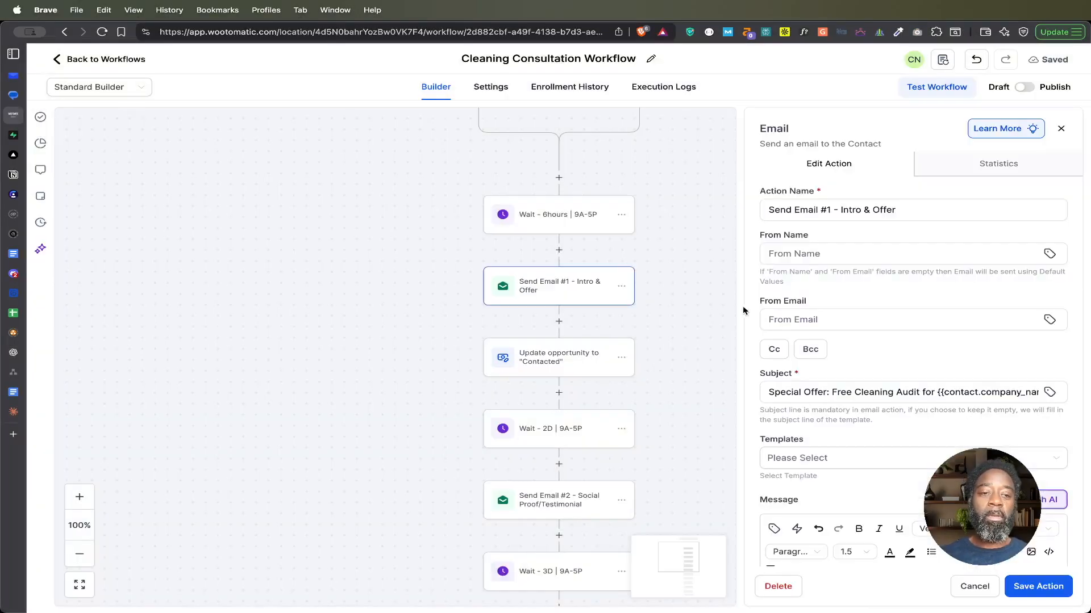
scroll(808, 352, down, 2)
click(788, 346)
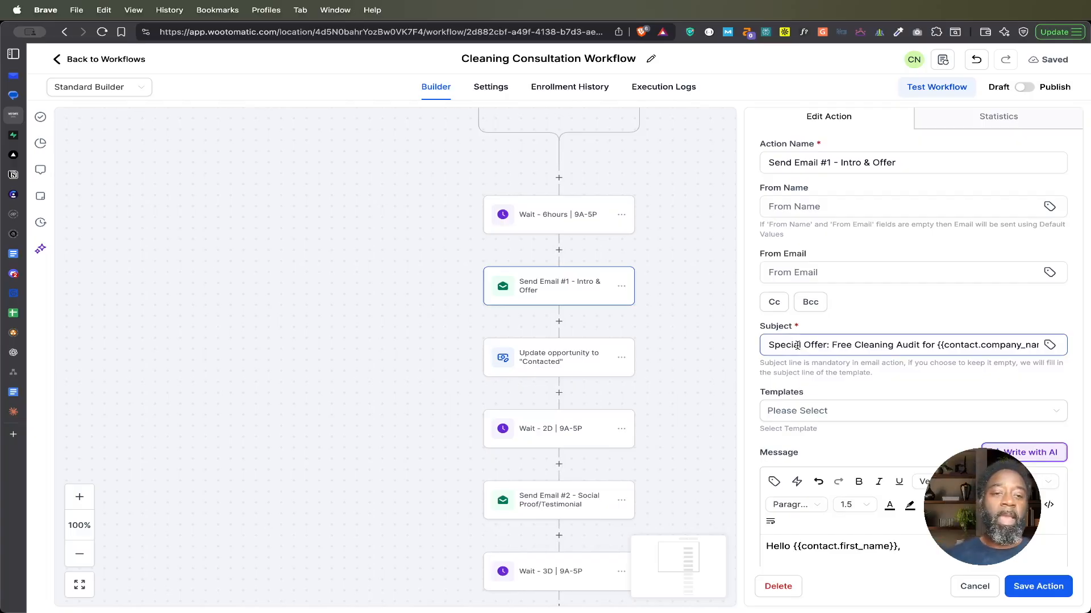
drag(768, 346, 1060, 337)
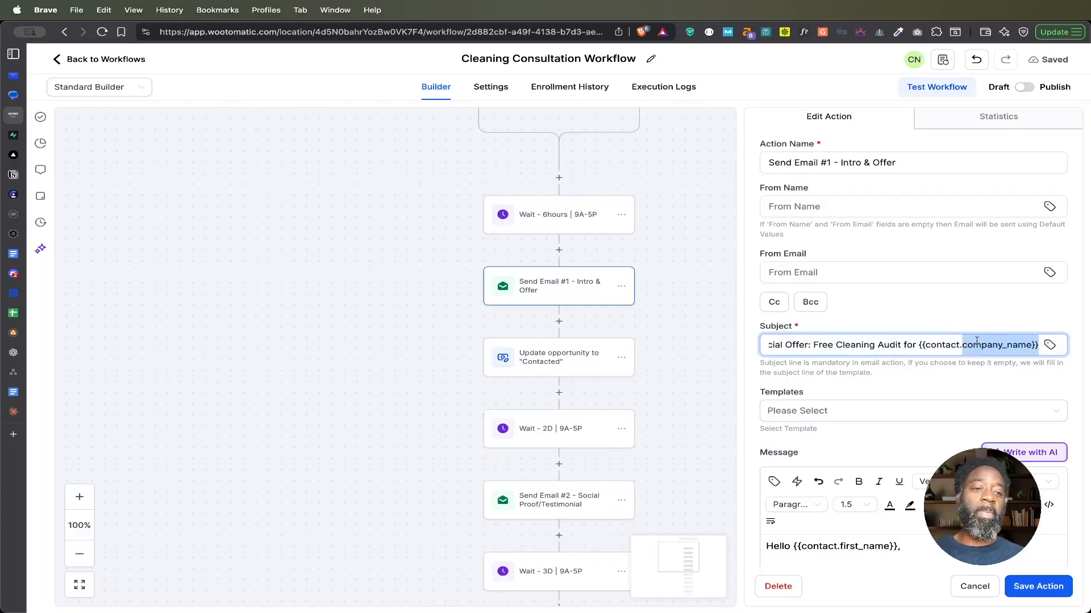
click(937, 344)
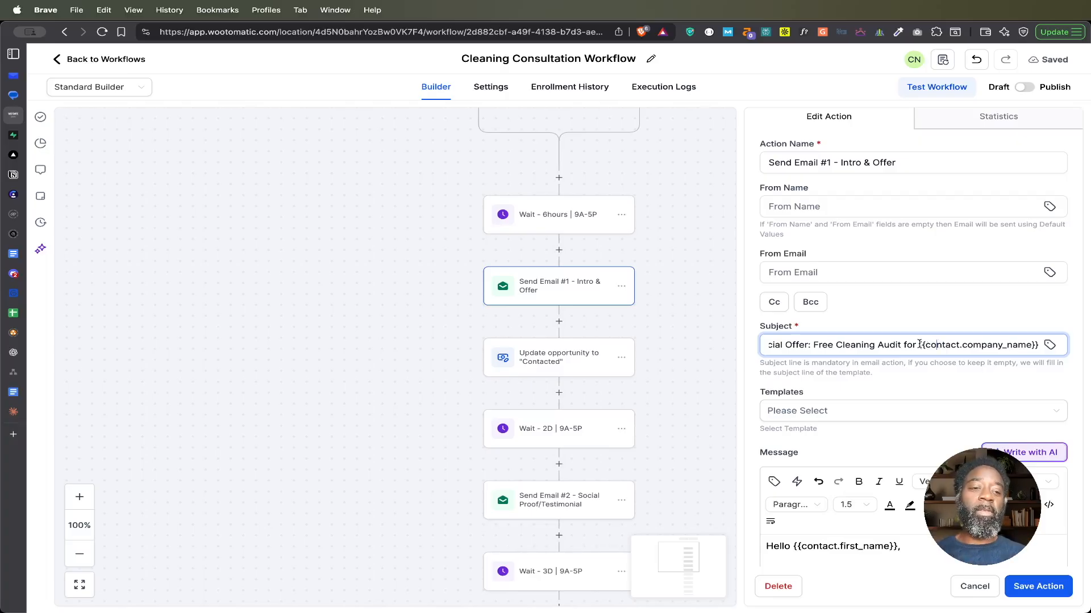
drag(918, 345, 1048, 345)
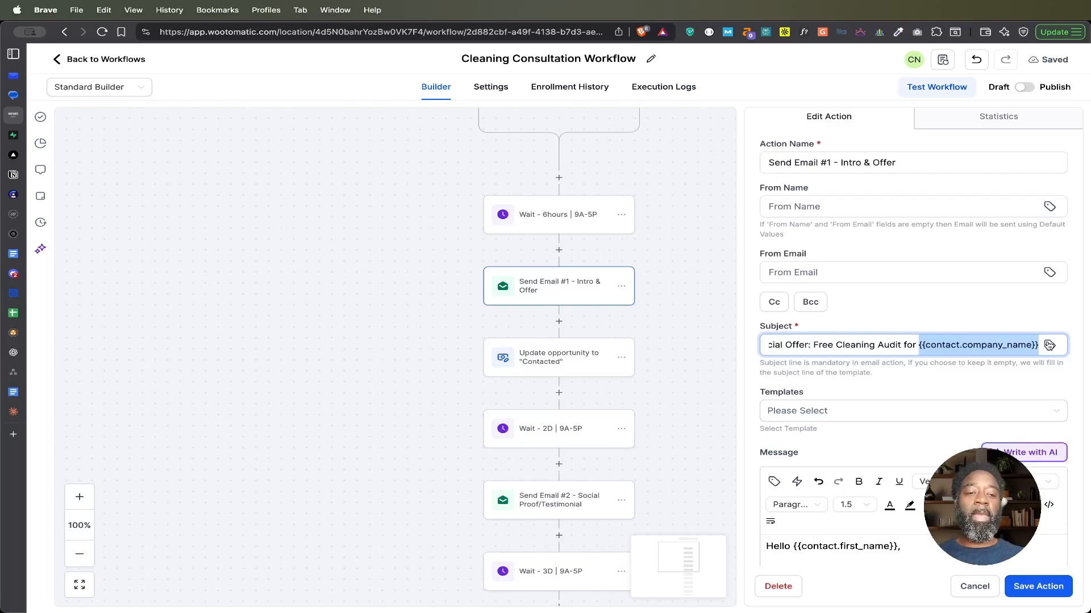
Step: Enlarge the Send Email #1 message box and read the message from the greeting to the signature placeholders
scroll(1023, 378, down, 5)
scroll(850, 385, up, 1)
drag(1059, 466, 1057, 565)
scroll(938, 451, down, 1)
scroll(938, 451, up, 1)
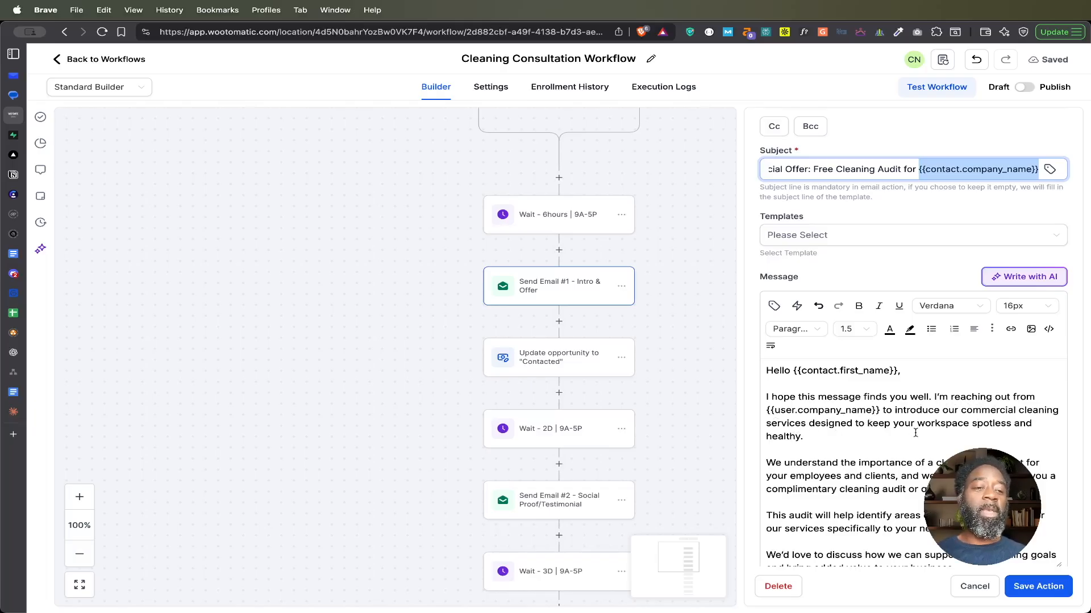
scroll(829, 438, down, 3)
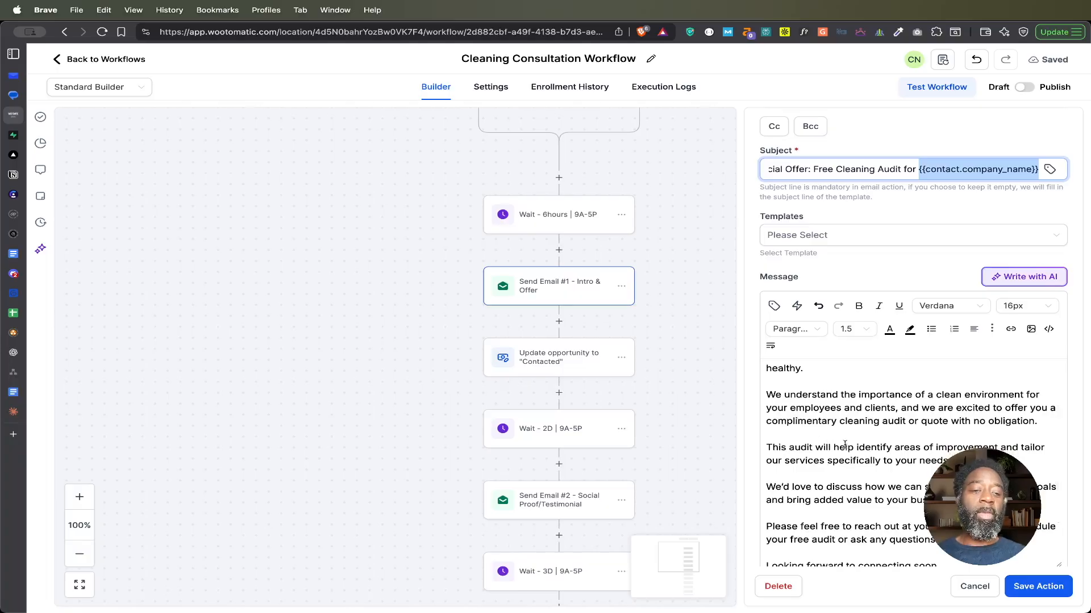
scroll(835, 441, down, 1)
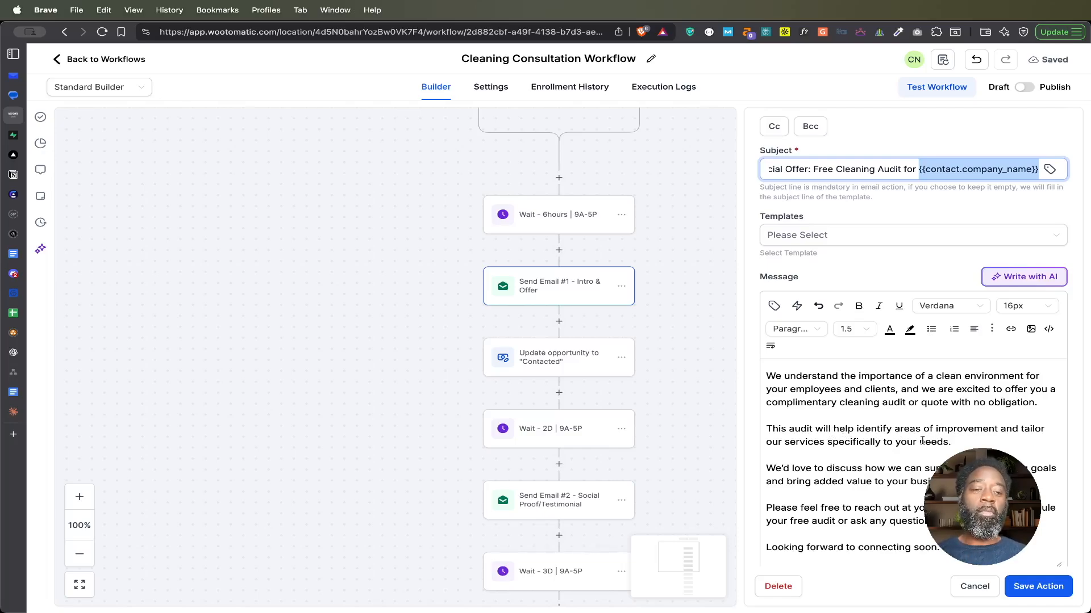
scroll(923, 441, down, 2)
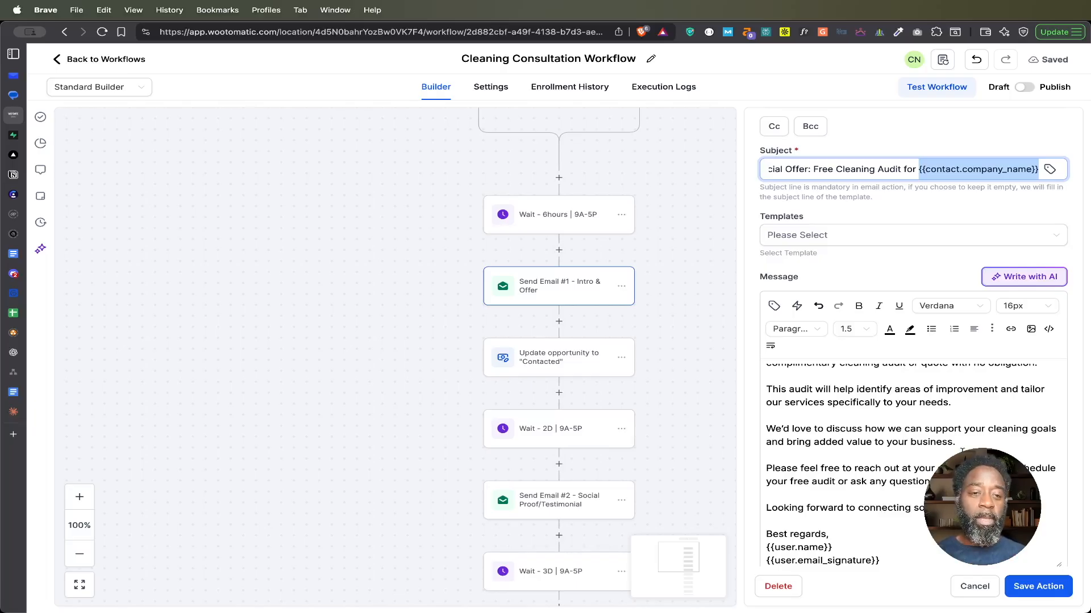
scroll(962, 451, up, 1)
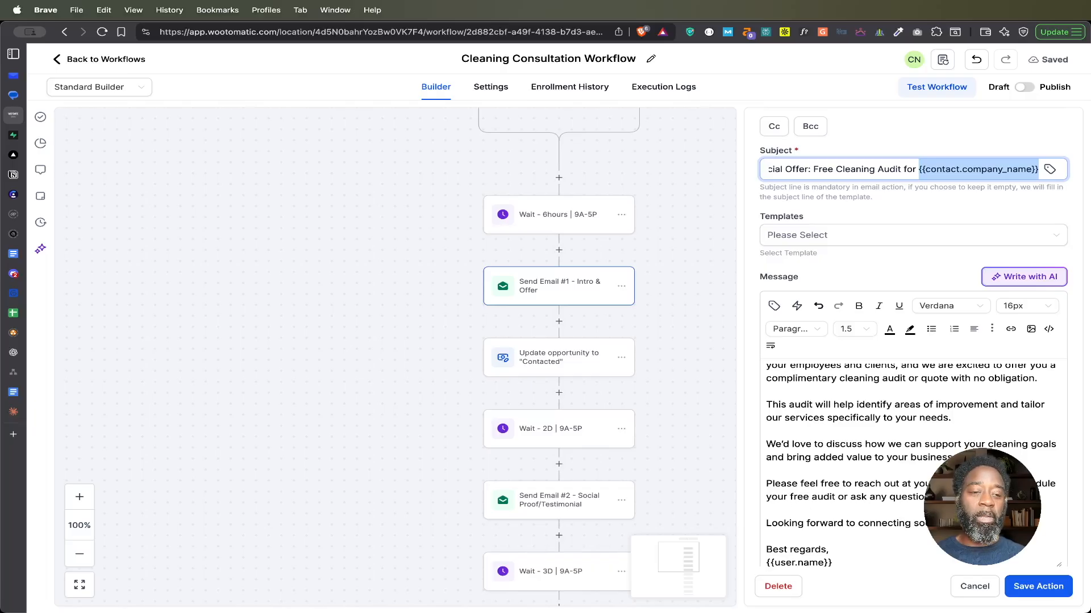
Step: Before "Looking forward to connecting soon.", add a paragraph inviting the contact to schedule an appointment, ending "on the link below:", followed by a blank line
click(974, 506)
key(Return)
key(Return)
text(If you would like to sceh)
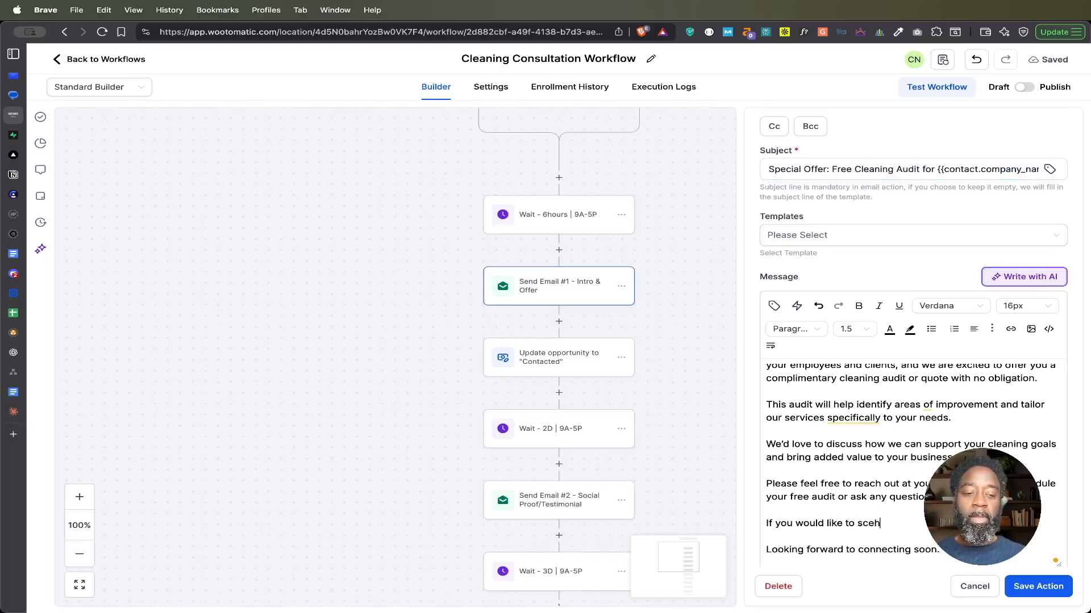
key(BackSpace)
text(hedule an ap)
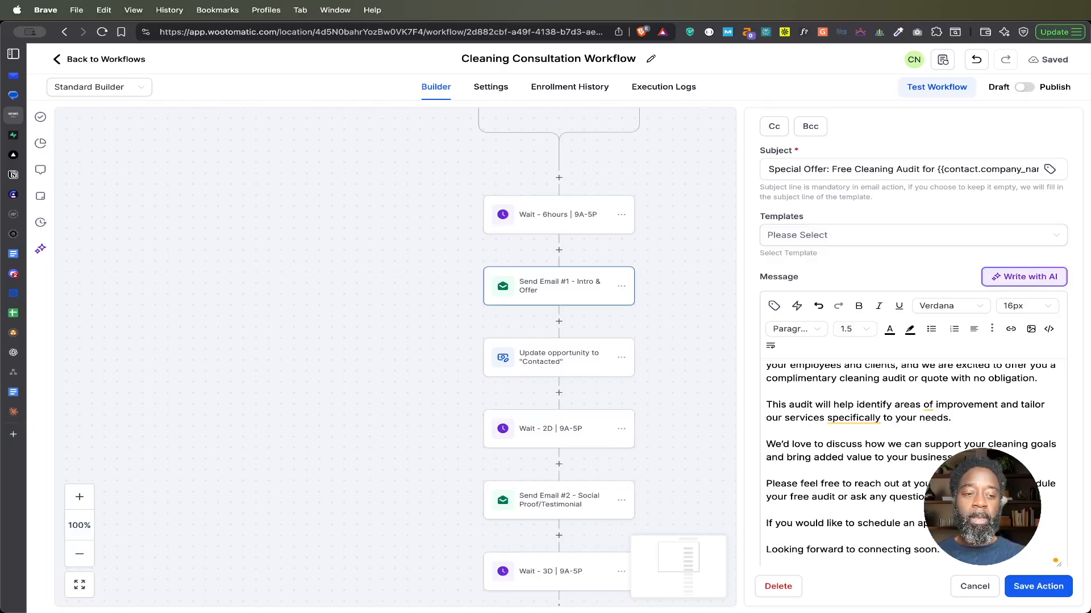
text(on the linkn)
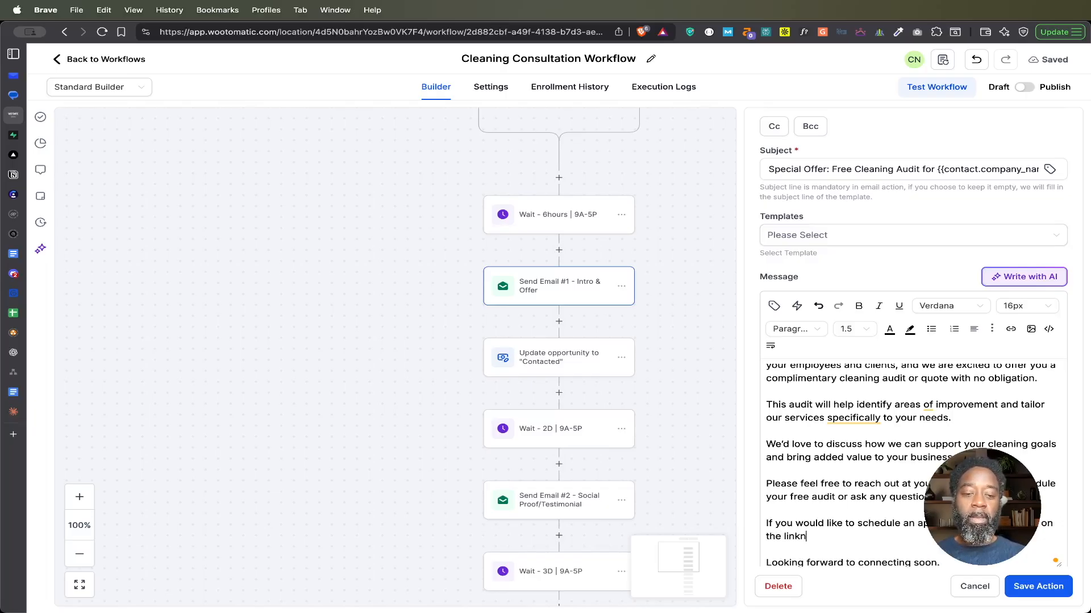
key(BackSpace)
text(below)
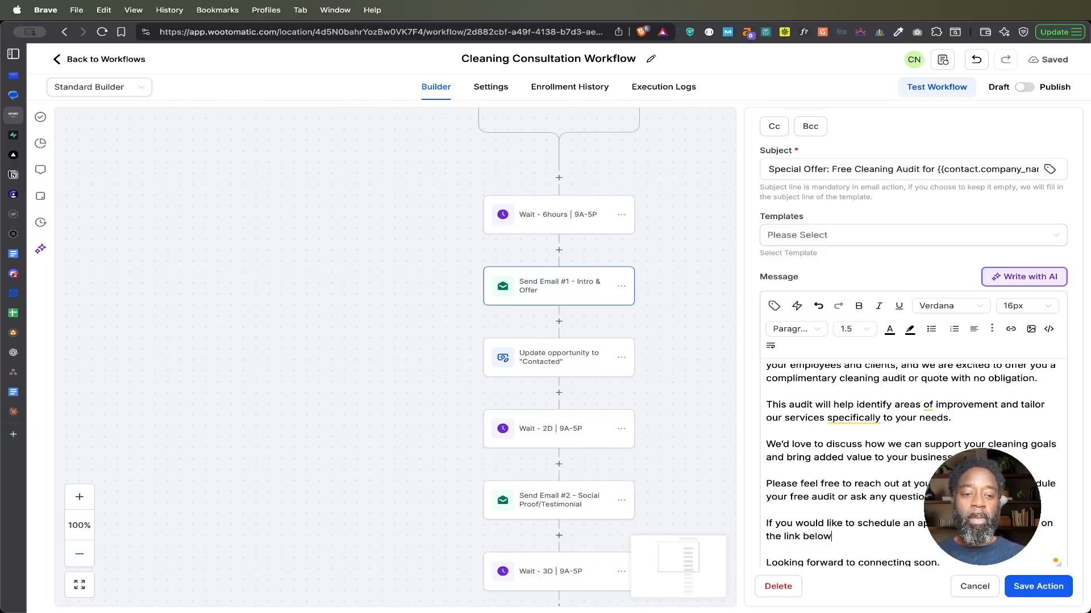
text(:)
key(Return)
key(Return)
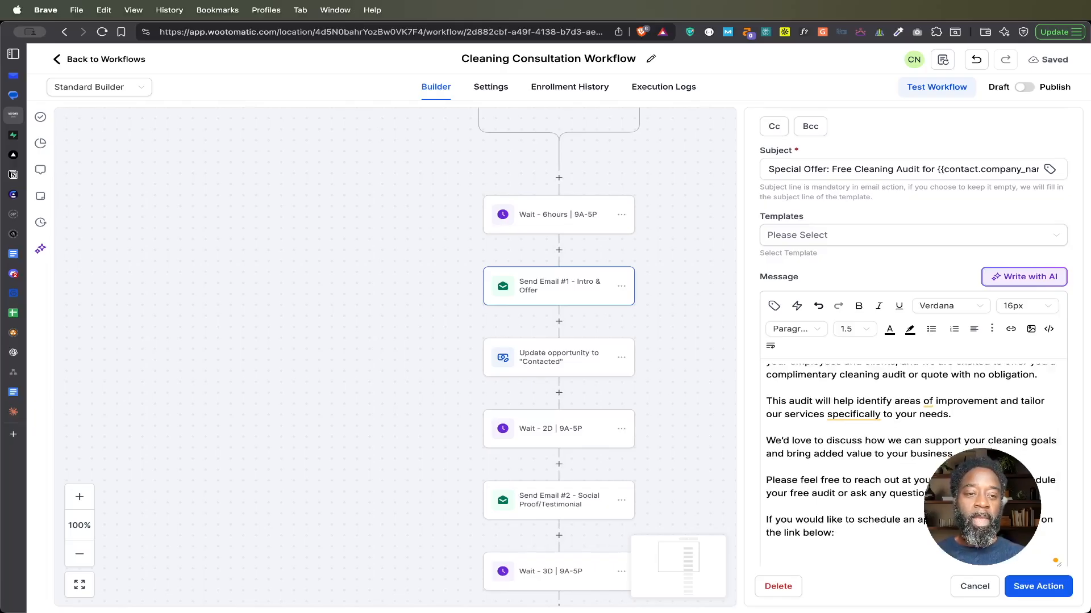
Step: Insert the Calendar - Cleaning Consultation custom value on the blank line below the scheduling invitation in the Send Email #1 message
click(774, 306)
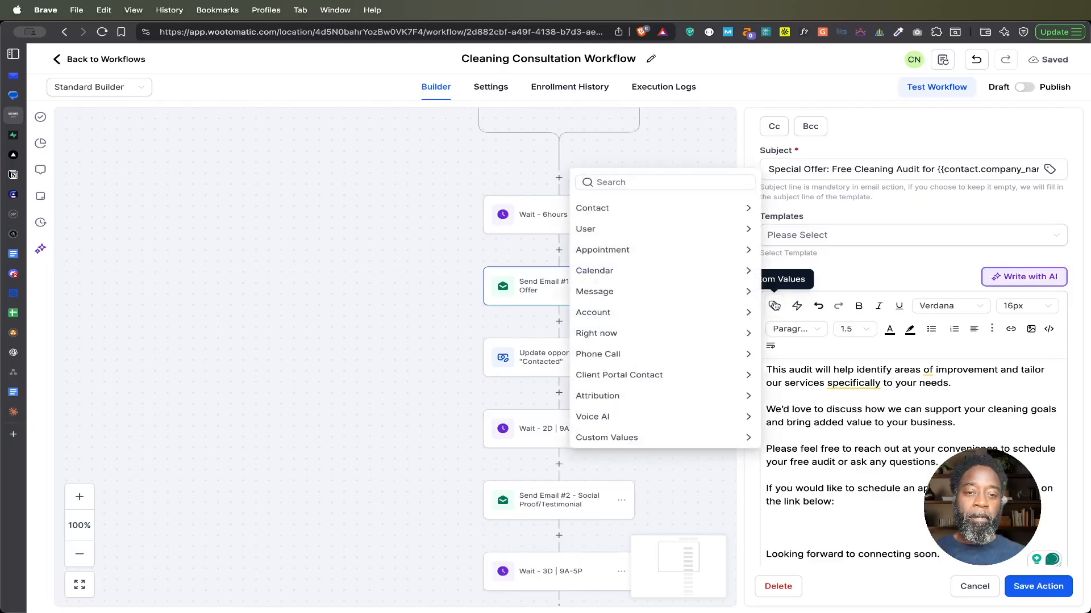
click(732, 439)
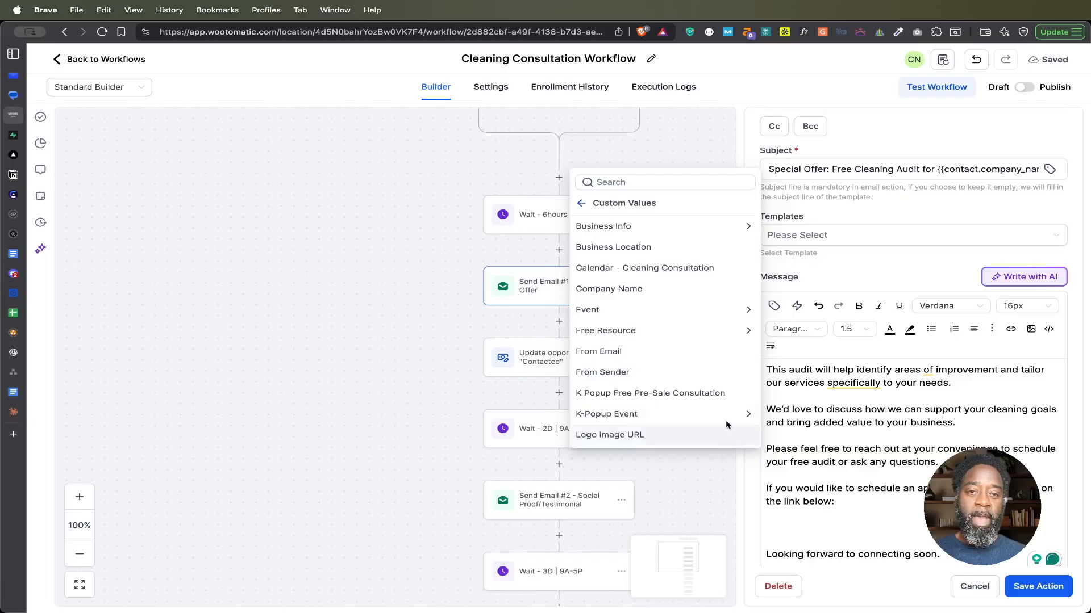
click(645, 273)
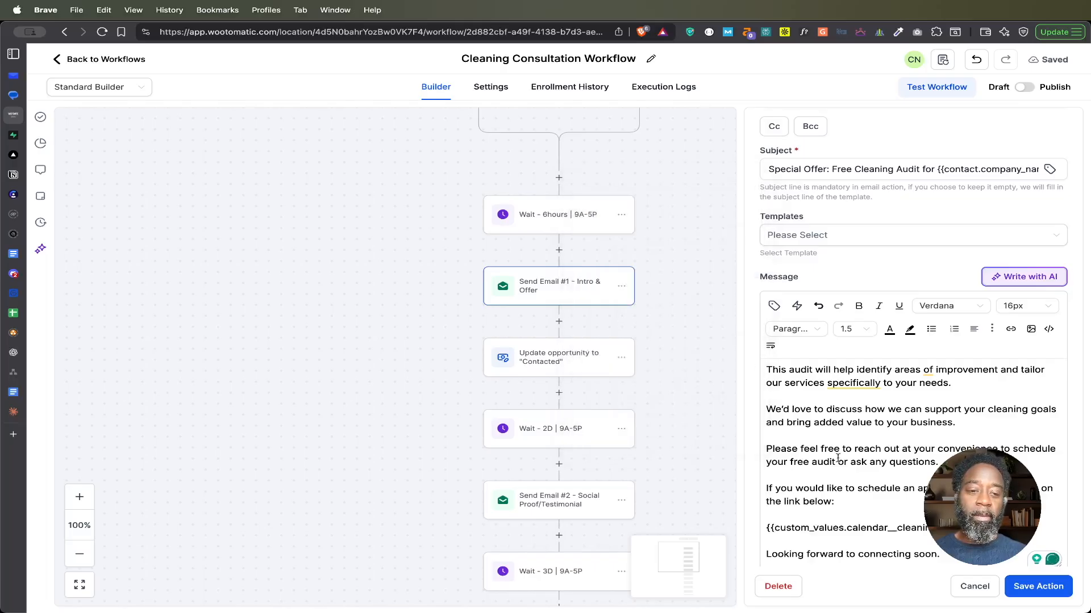
drag(943, 528, 763, 533)
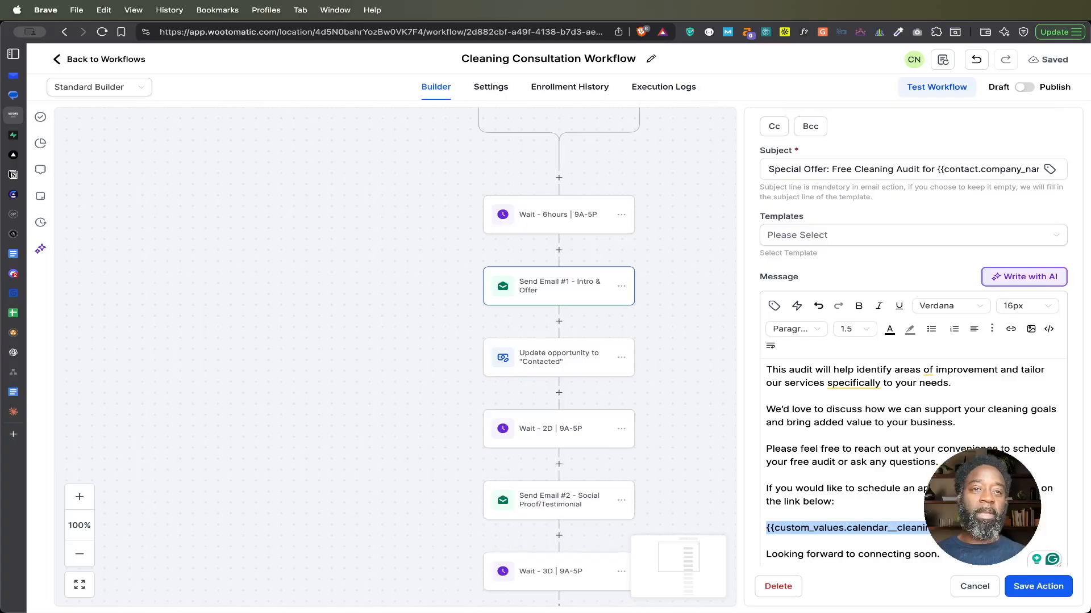
scroll(908, 454, down, 2)
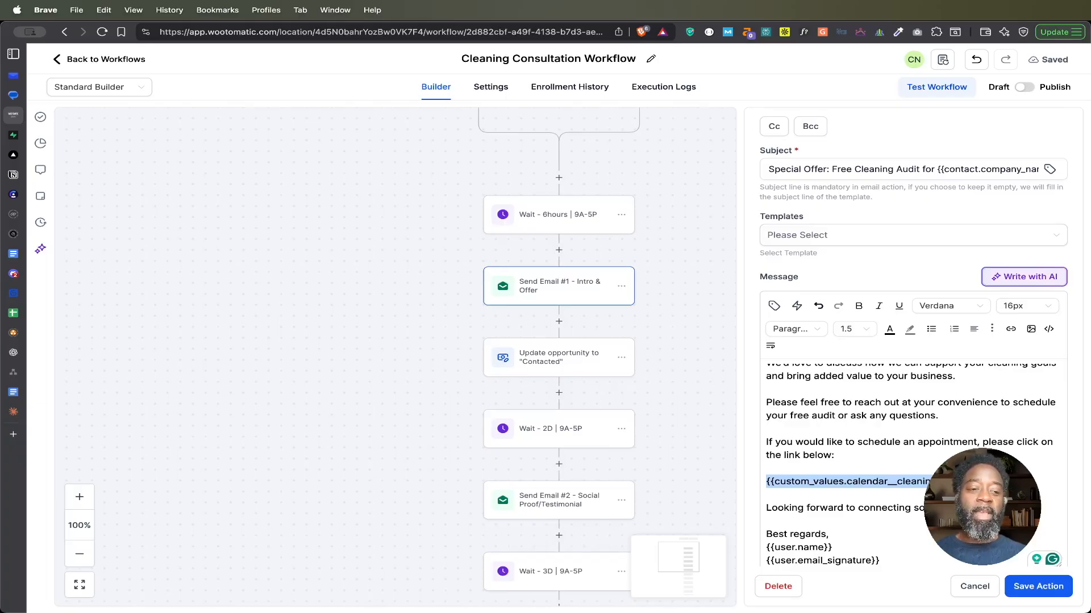
click(982, 483)
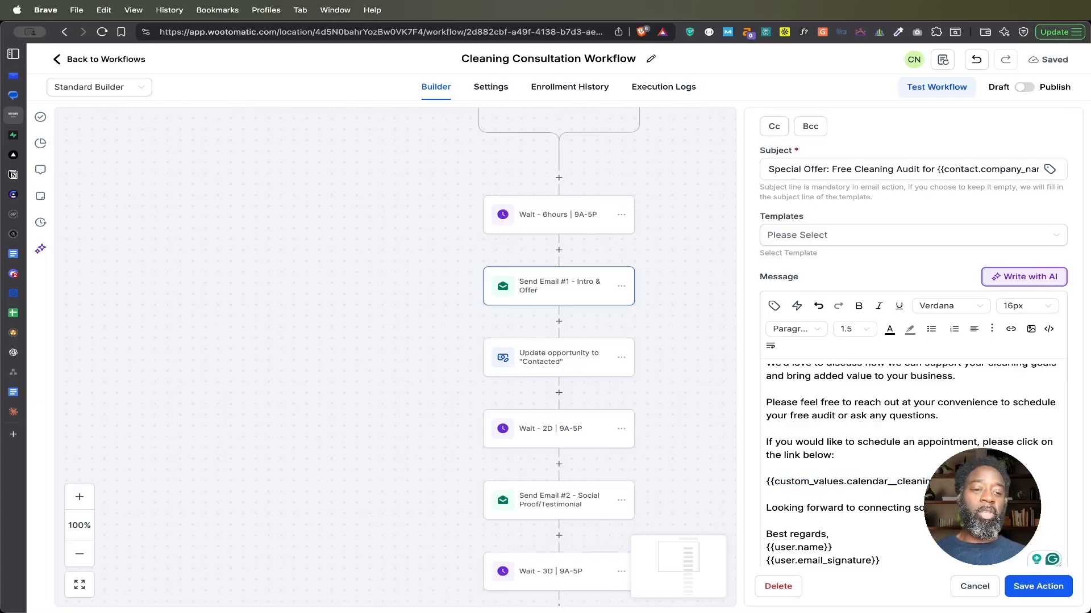
Step: Remove the scheduling invitation and its calendar placeholder from the Send Email #1 message, and close the action without saving
drag(981, 483, 766, 440)
key(BackSpace)
key(BackSpace)
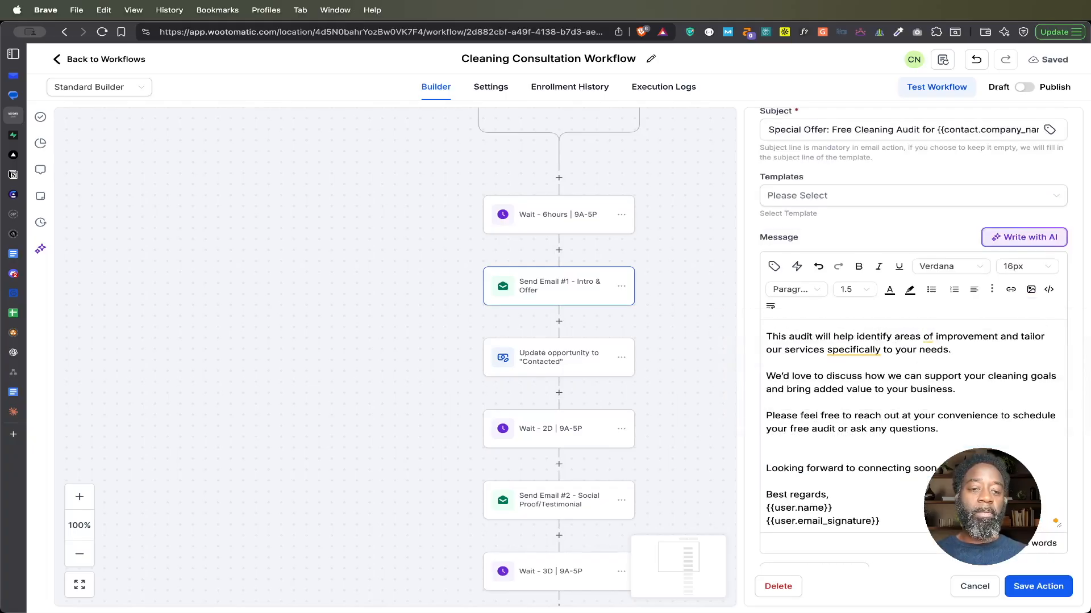
key(BackSpace)
scroll(866, 446, down, 2)
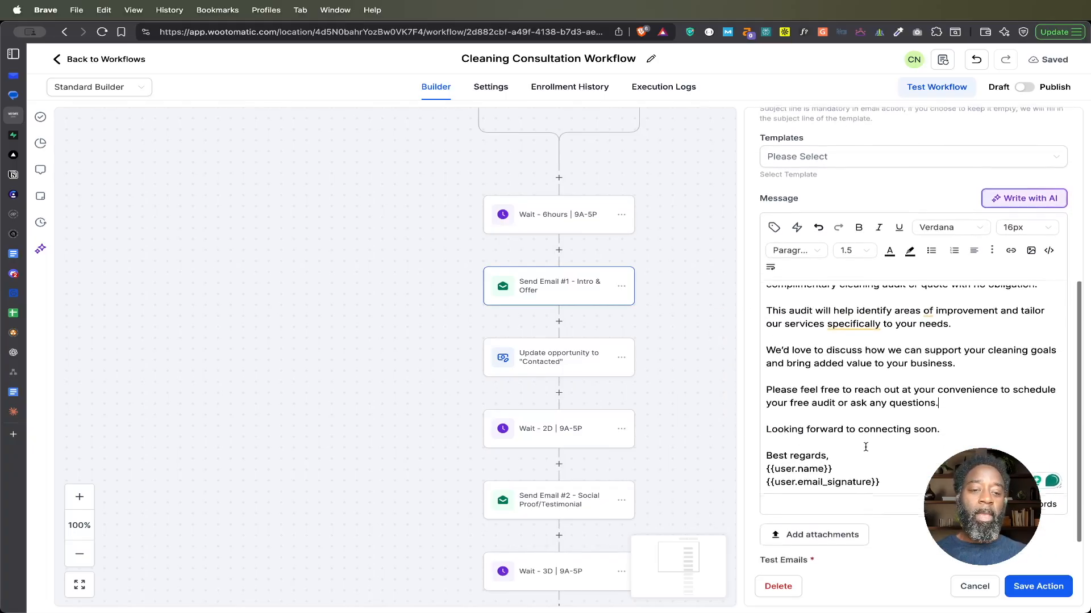
click(973, 587)
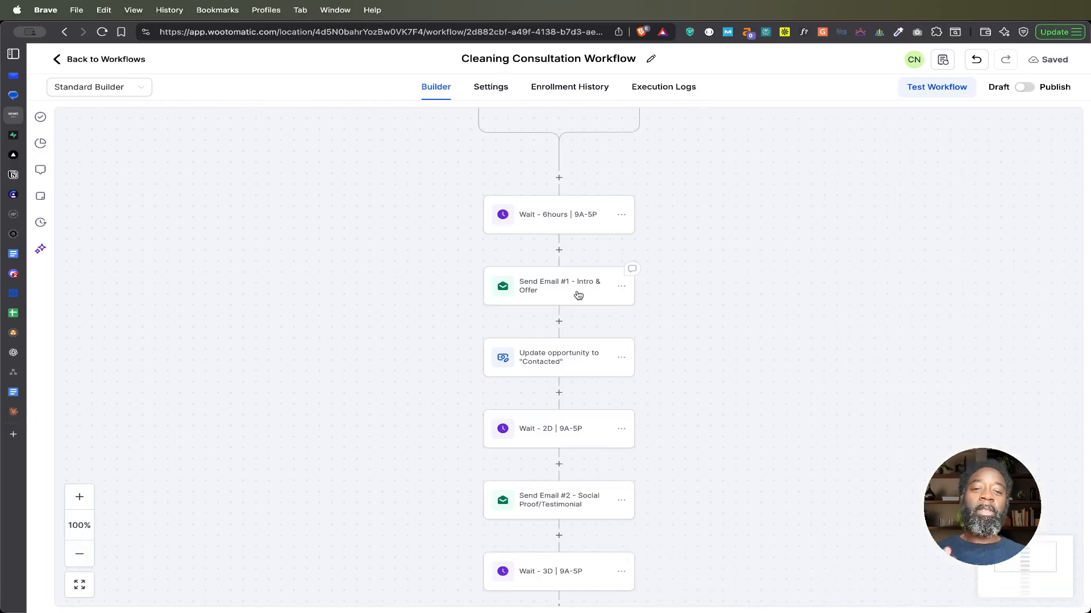
Step: Check the pipeline stage options in the "Contacted" opportunity update and the delay settings in the 2D wait, closing both without saving
click(561, 364)
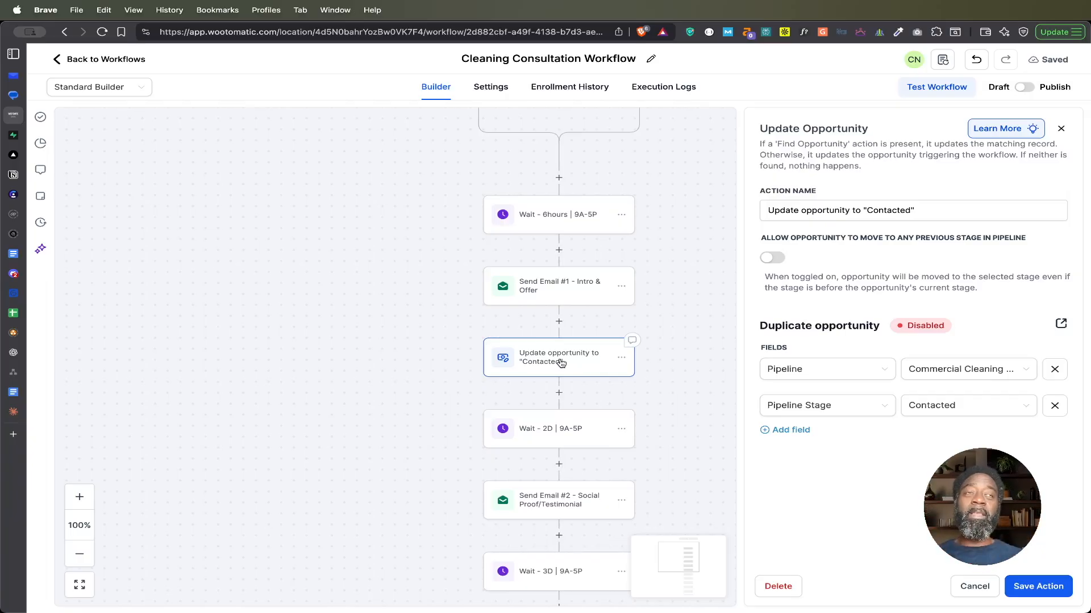
click(967, 405)
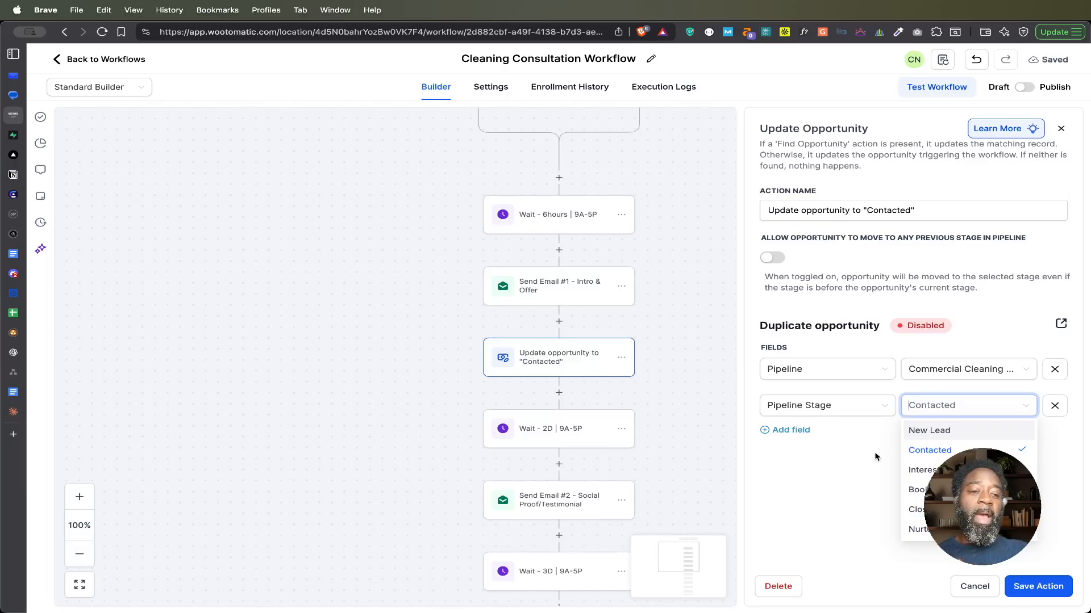
click(948, 451)
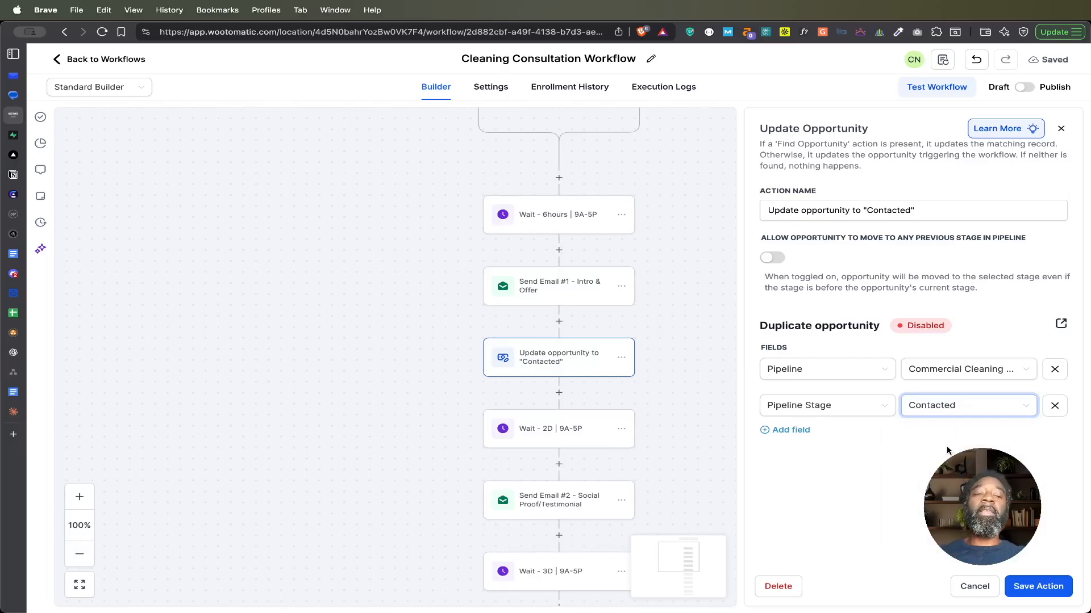
click(975, 587)
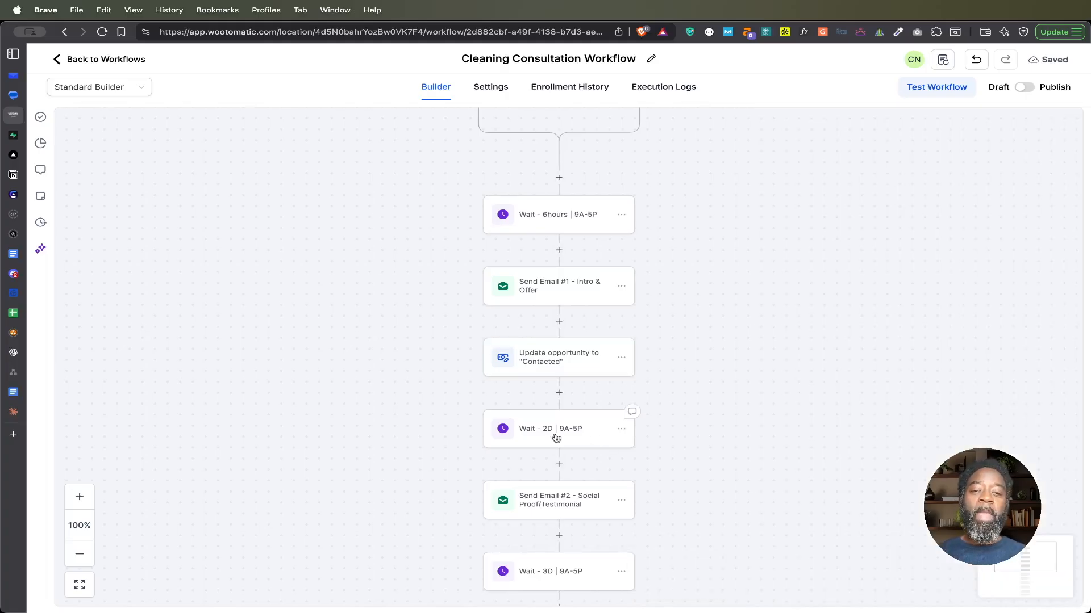
click(554, 429)
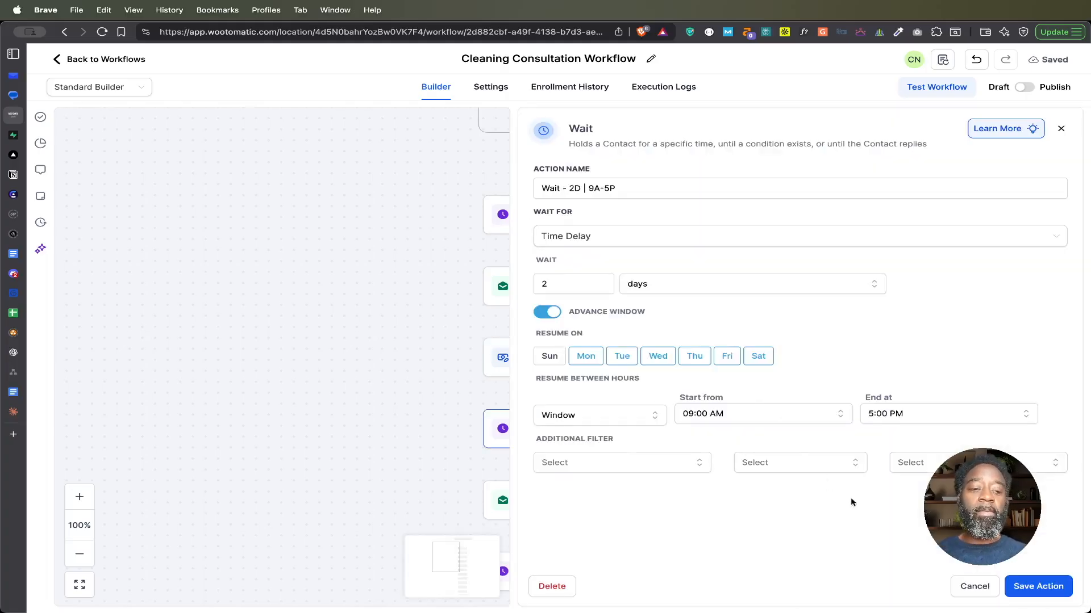
click(976, 588)
Step: Open Send Email #2 - Social Proof/Testimonial, read its subject and message including the client testimonial, and close it without saving
drag(697, 492, 695, 302)
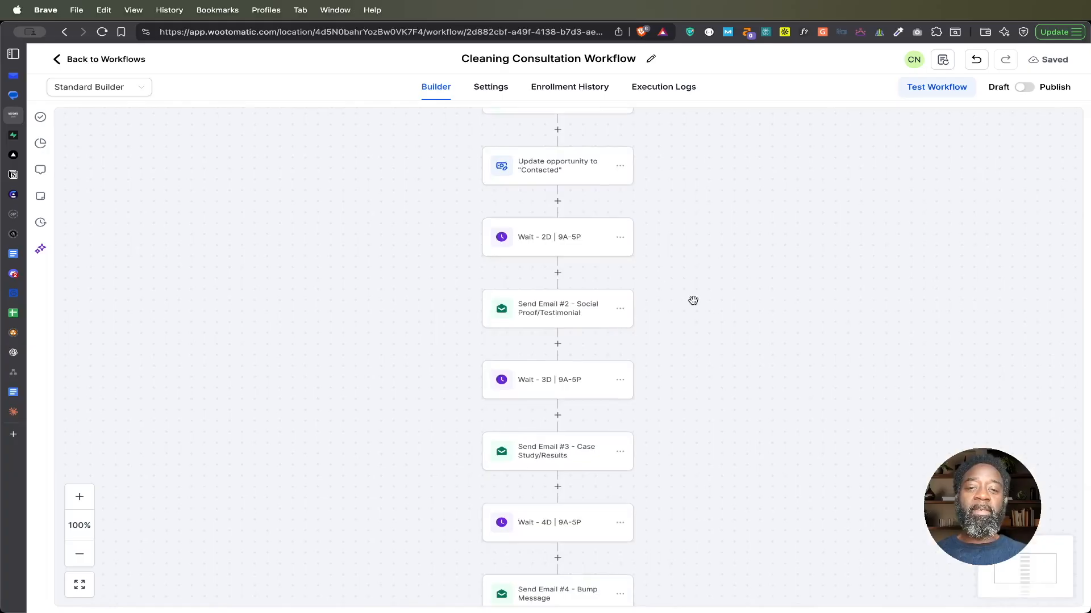
click(561, 312)
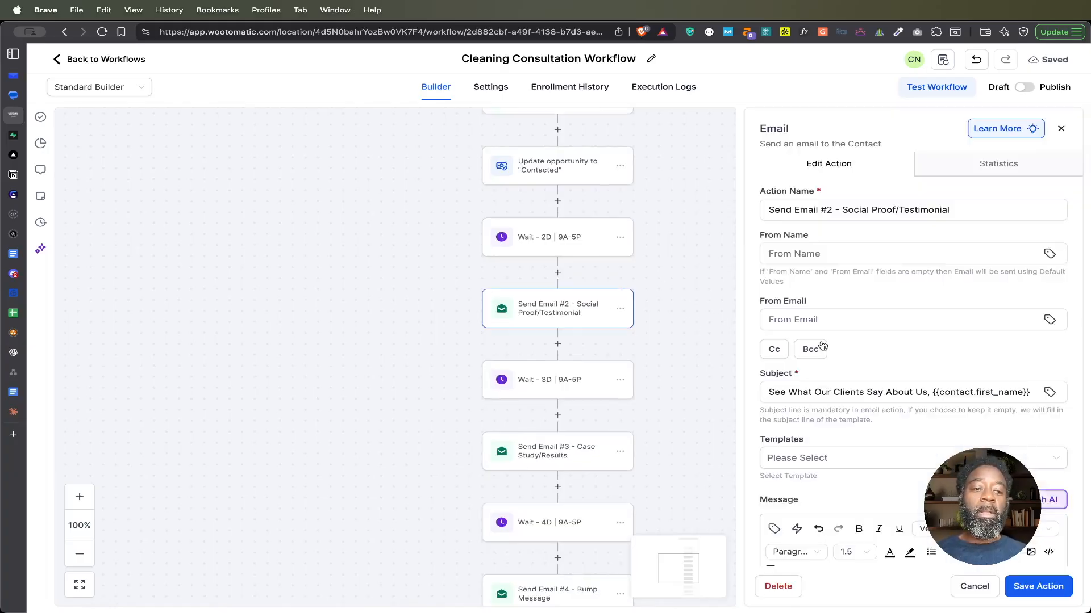
scroll(821, 344, down, 1)
click(809, 369)
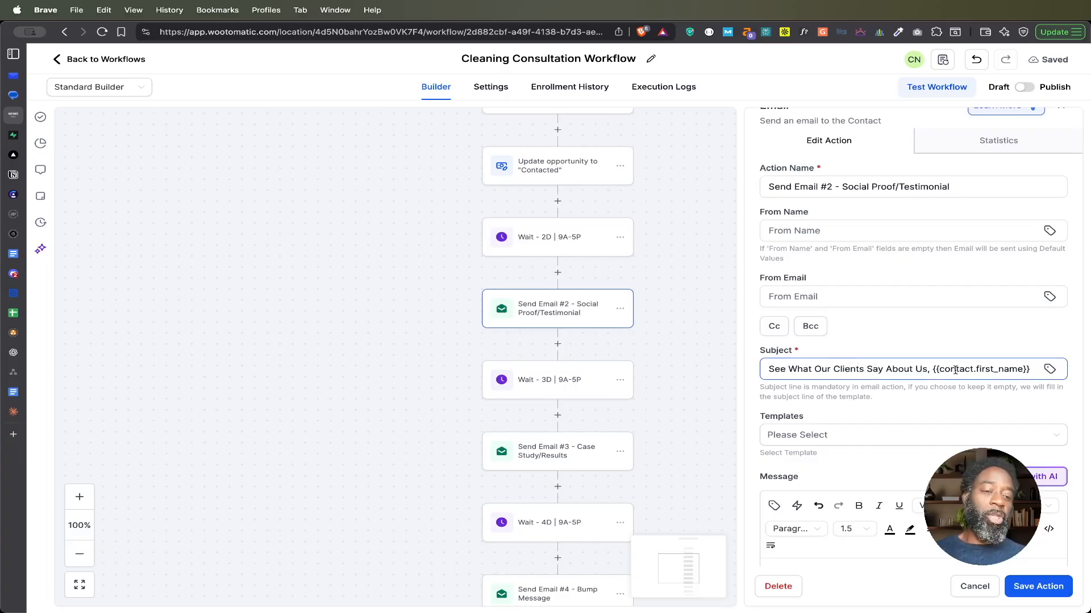
scroll(955, 370, down, 5)
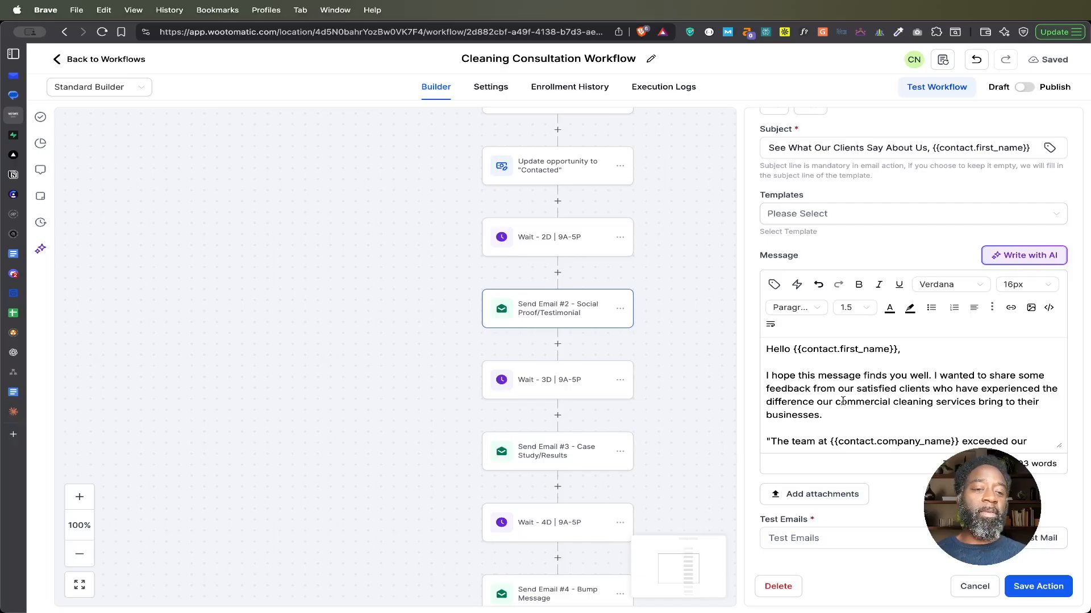
scroll(982, 403, down, 3)
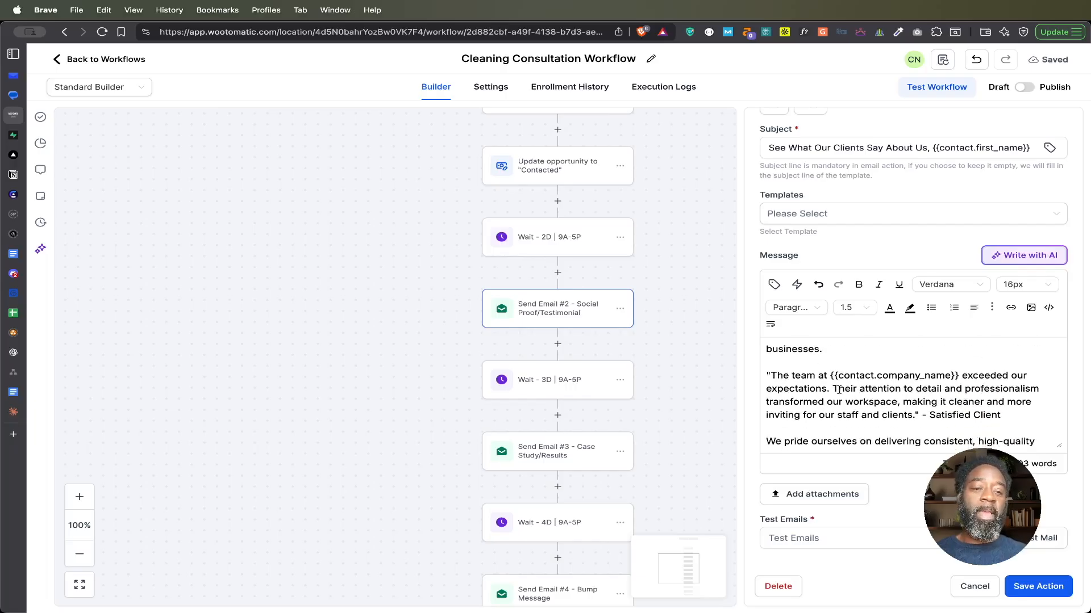
drag(771, 375, 915, 413)
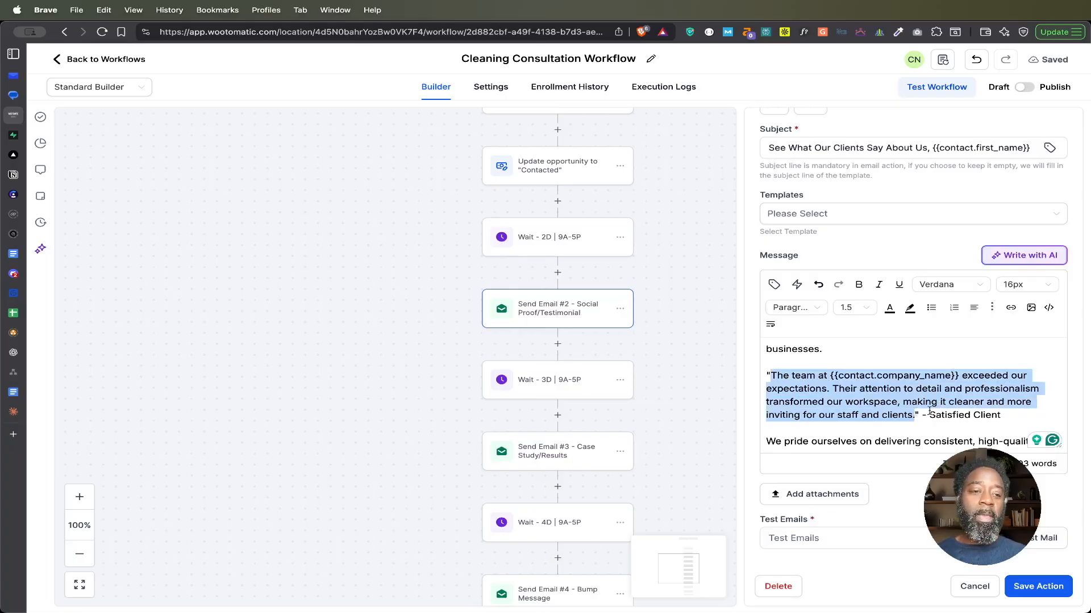
drag(930, 415, 1000, 415)
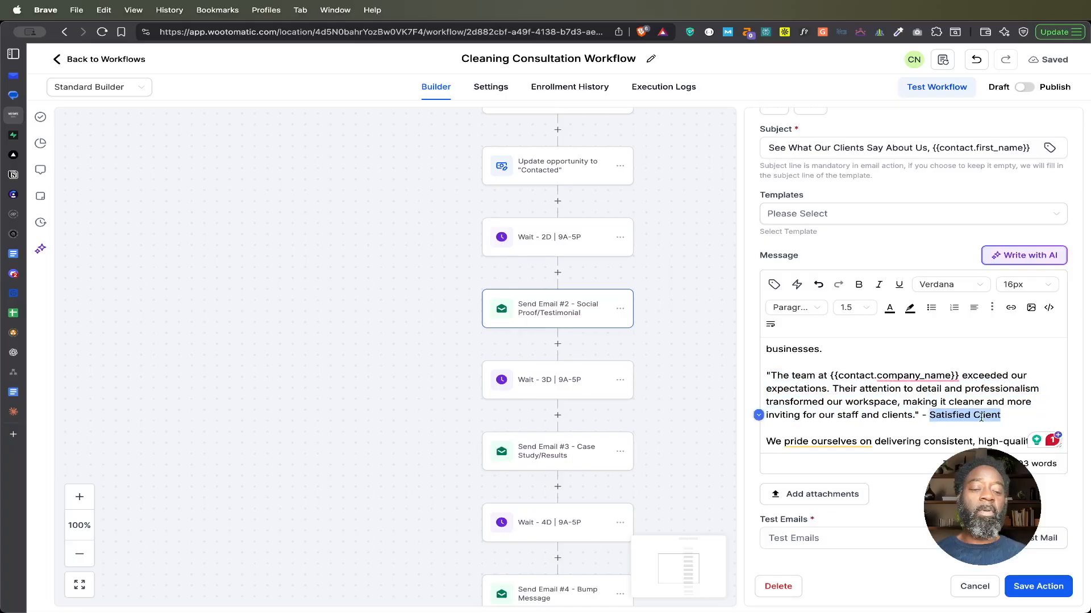
scroll(981, 418, down, 5)
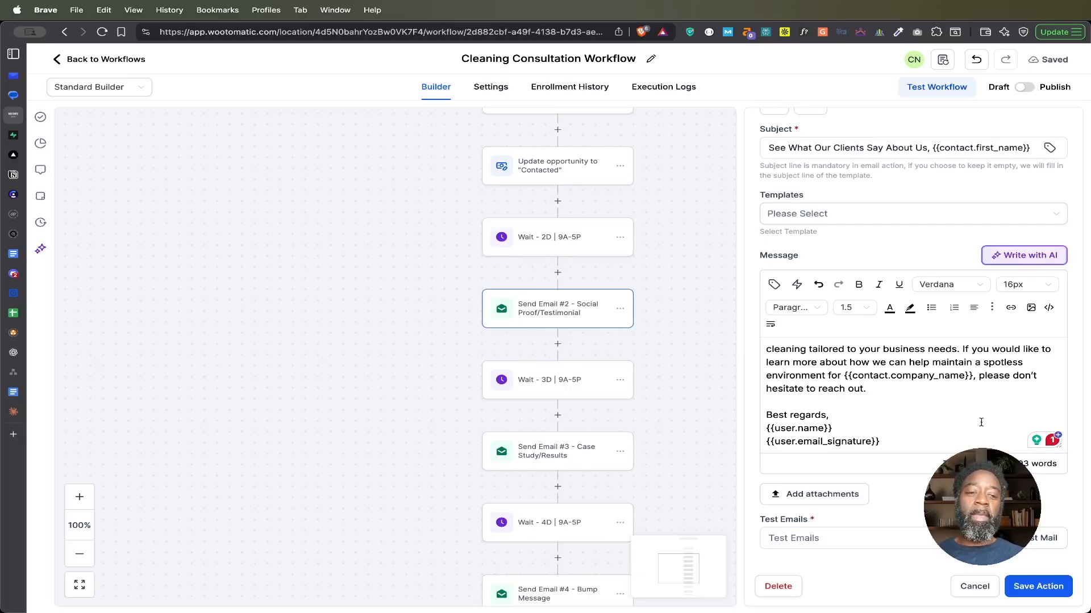
click(975, 587)
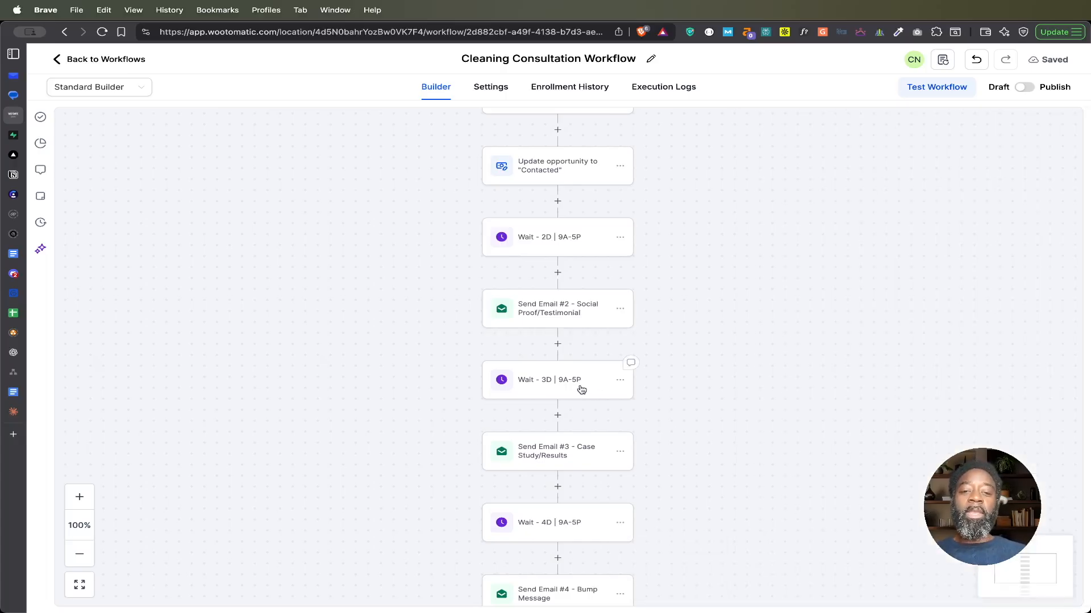
Step: Open Send Email #3 - Case Study/Results and read its subject and success-story message through to the closing lines
click(582, 457)
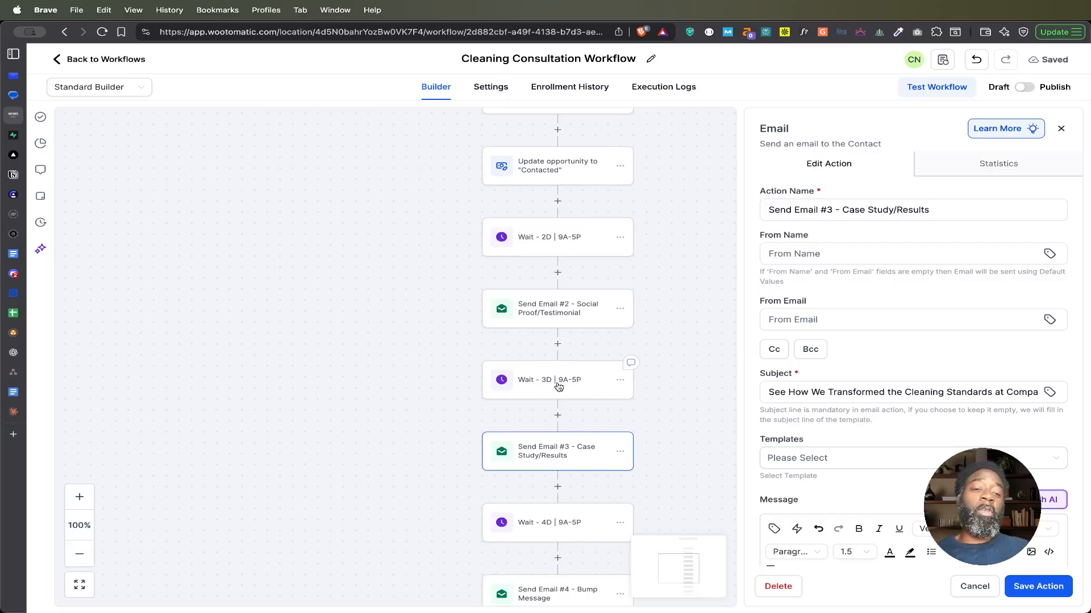
click(854, 390)
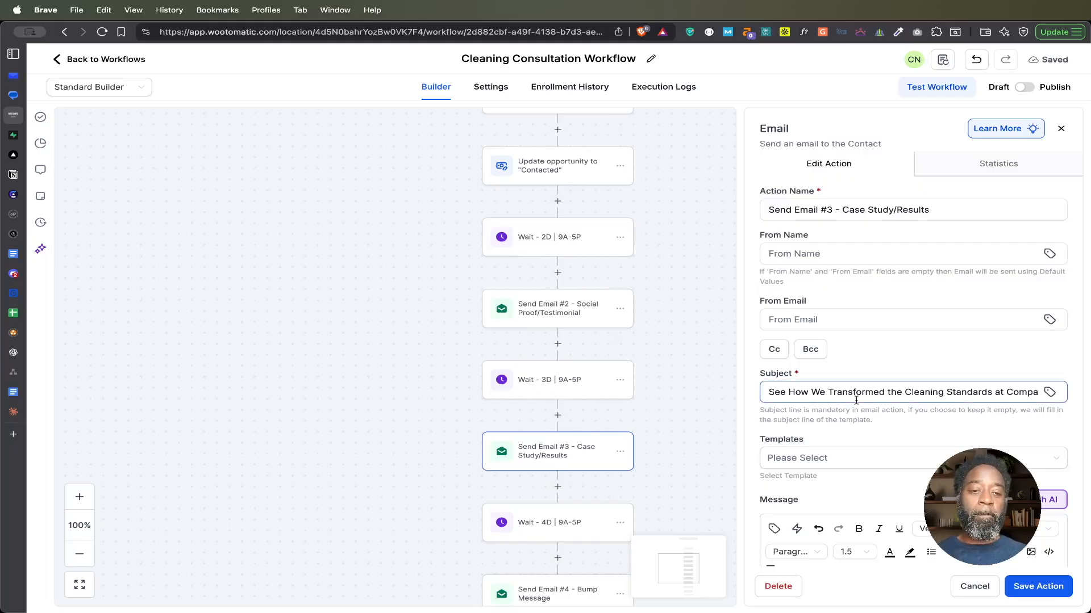
scroll(855, 394, down, 3)
scroll(855, 403, down, 3)
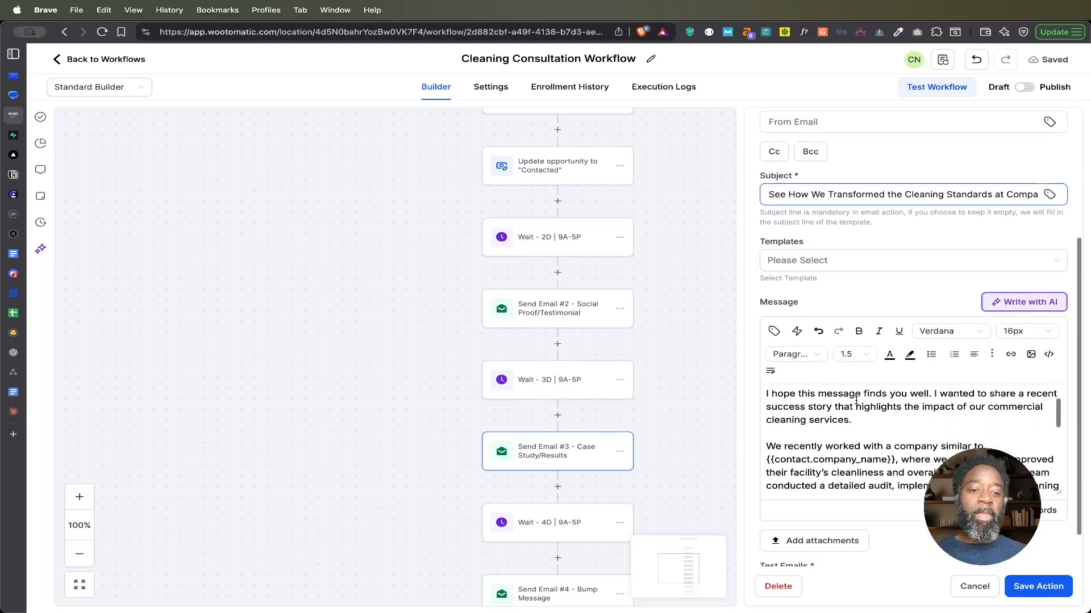
click(846, 420)
scroll(846, 420, down, 5)
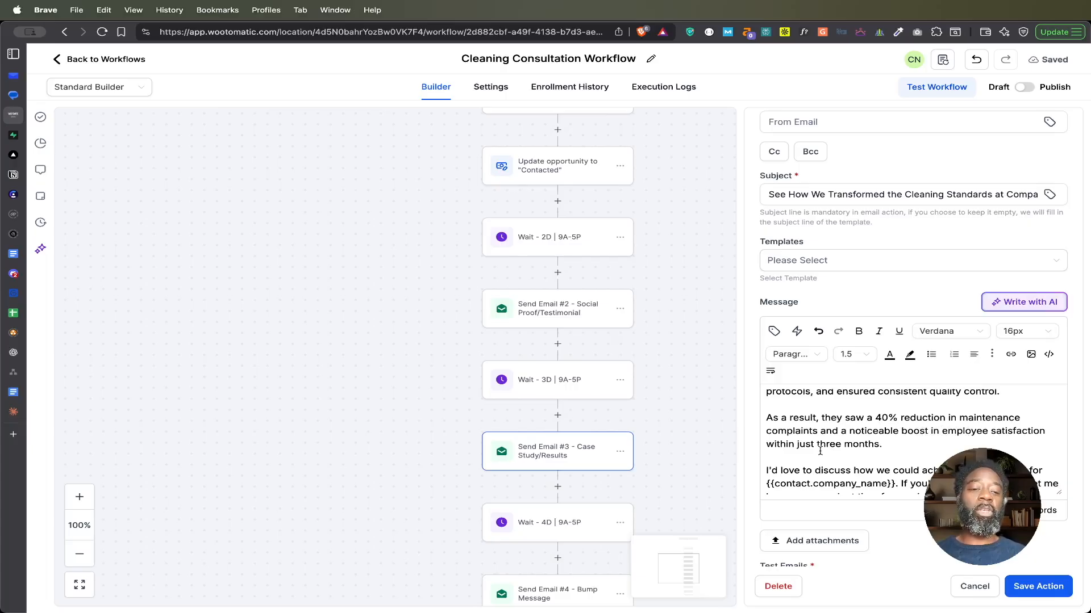
scroll(820, 451, down, 3)
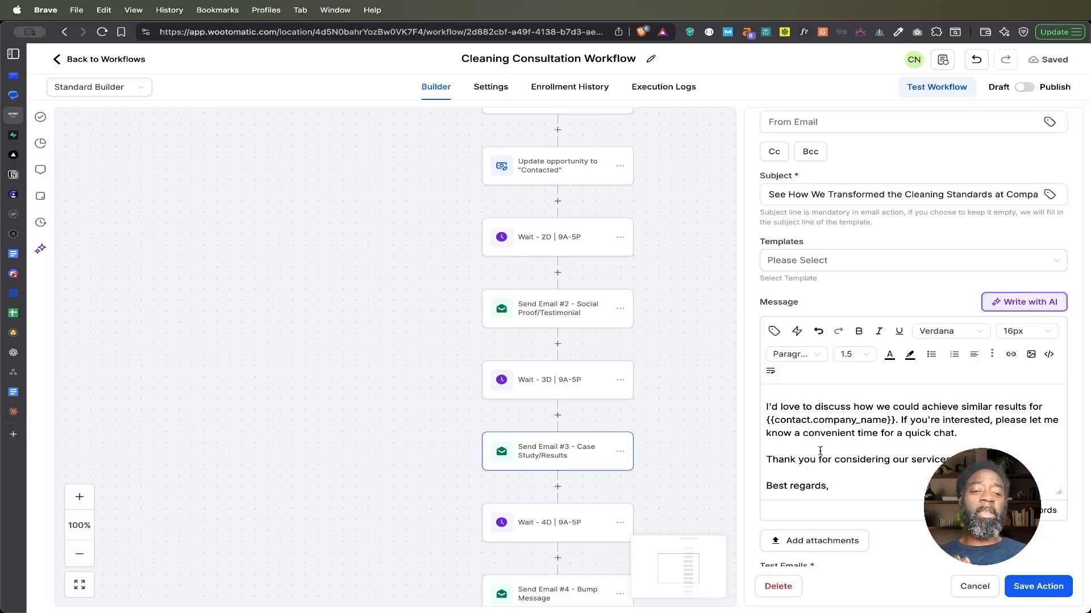
Step: Insert the Calendar - Cleaning Consultation custom value as its own paragraph after "a quick chat." in the Send Email #3 message
scroll(937, 431, down, 2)
click(971, 409)
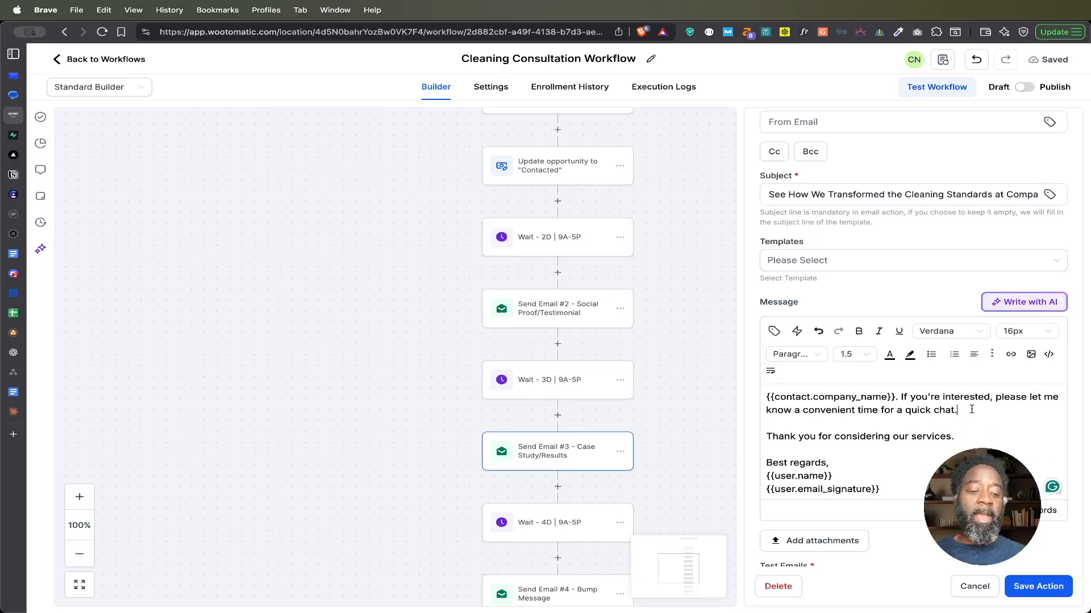
key(Return)
key(Return)
click(773, 331)
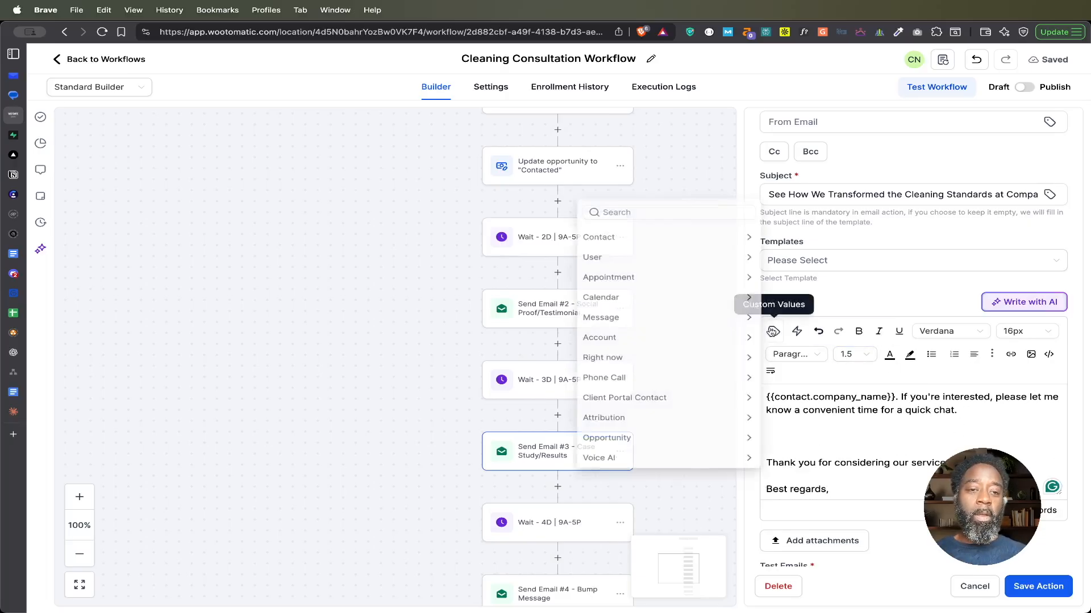
scroll(677, 428, down, 1)
click(679, 465)
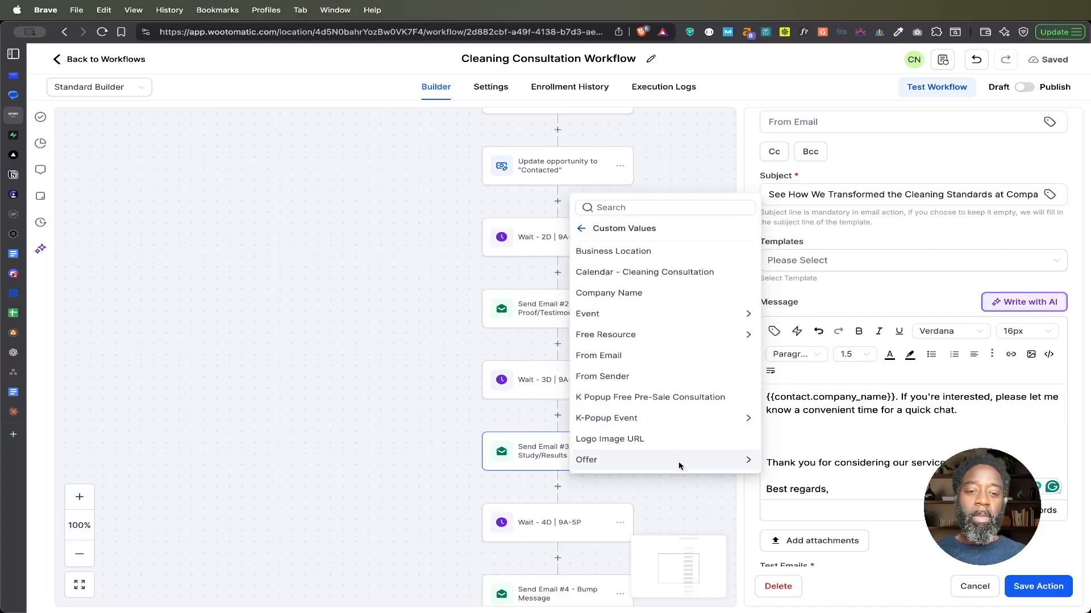
click(682, 275)
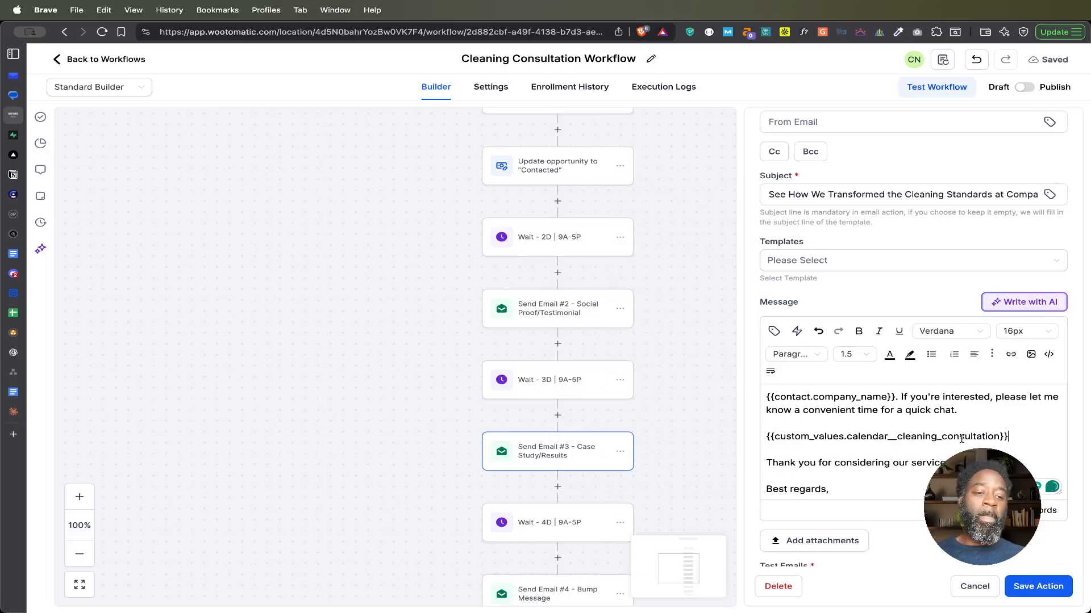
Step: Delete the calendar placeholder from the Send Email #3 message and close the action without saving
drag(1012, 438, 762, 436)
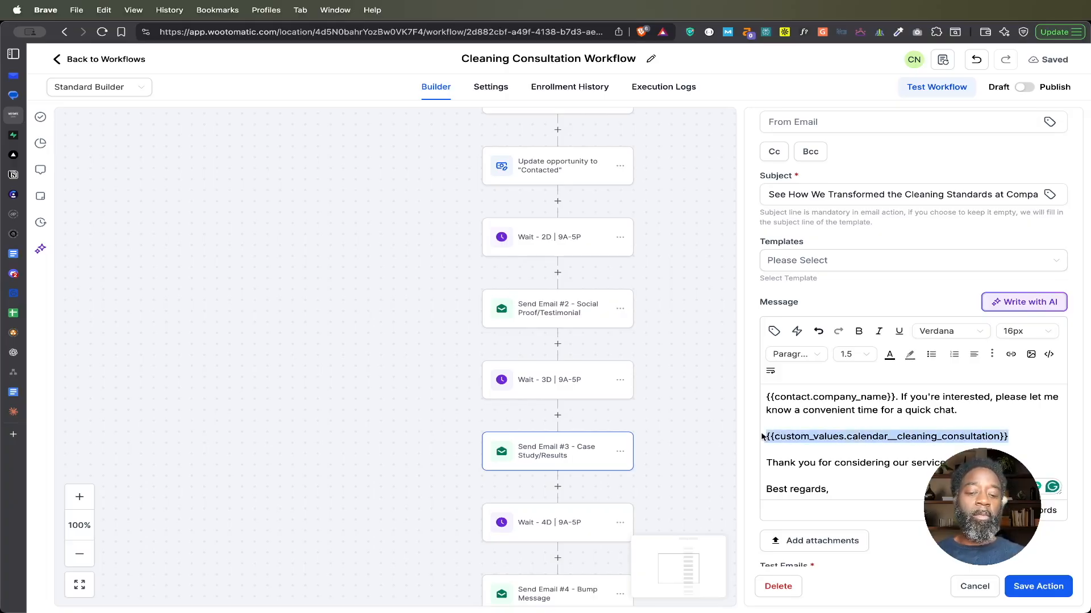
key(BackSpace)
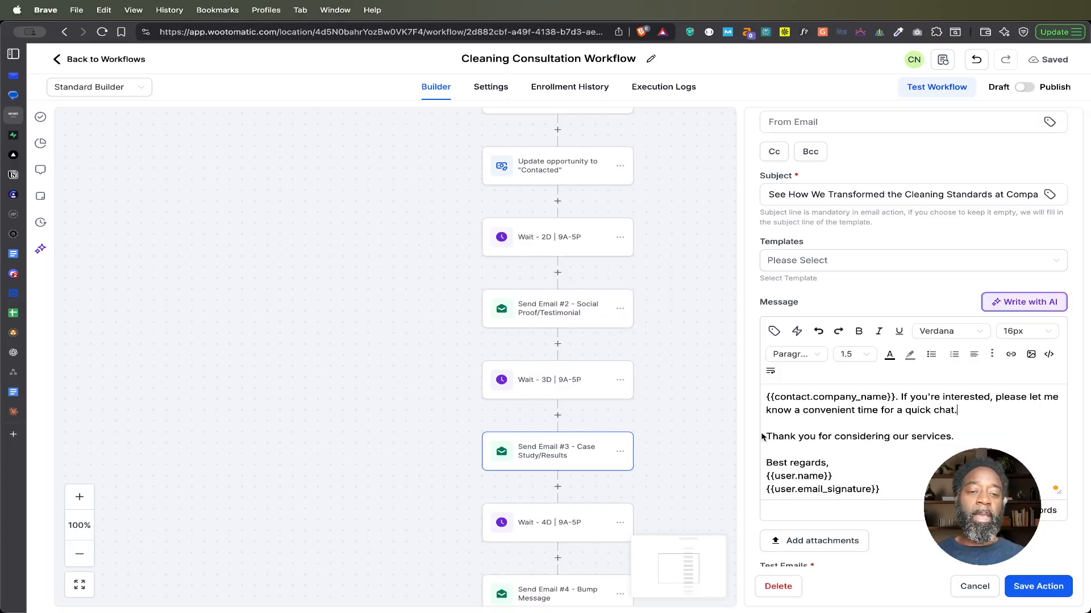
click(974, 586)
drag(677, 499, 677, 365)
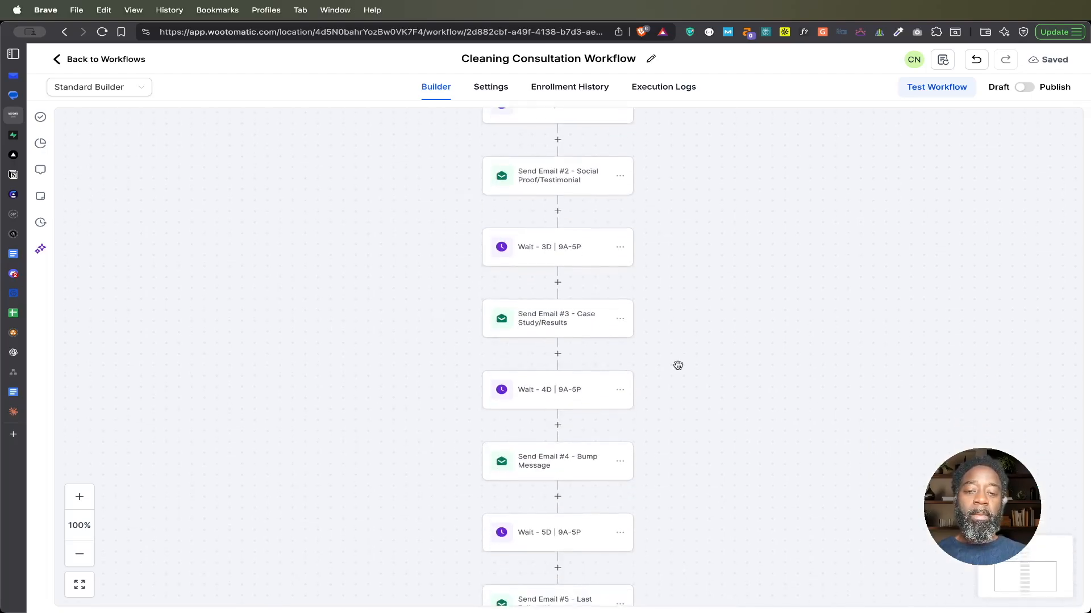
Step: Open Send Email #4 - Bump Message, read its subject and full message, and close it without saving
click(580, 463)
click(771, 393)
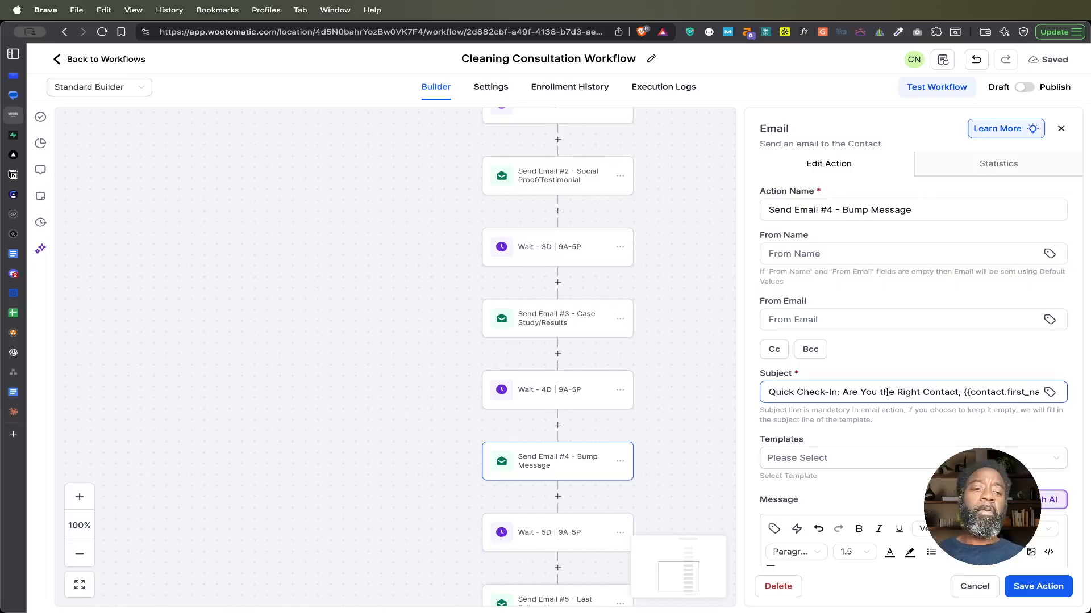
scroll(887, 391, down, 8)
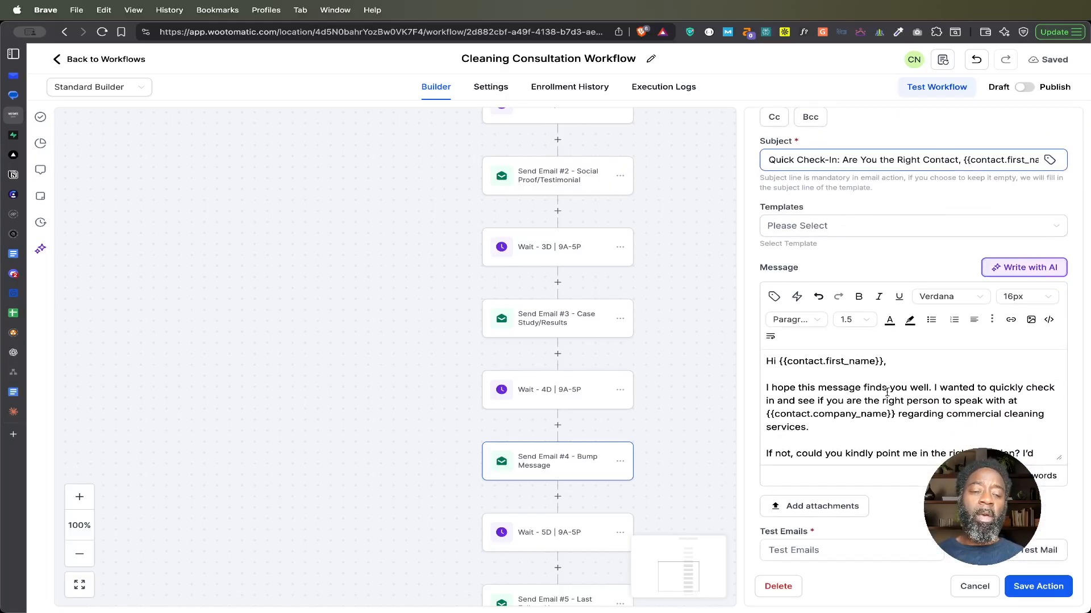
scroll(886, 392, down, 4)
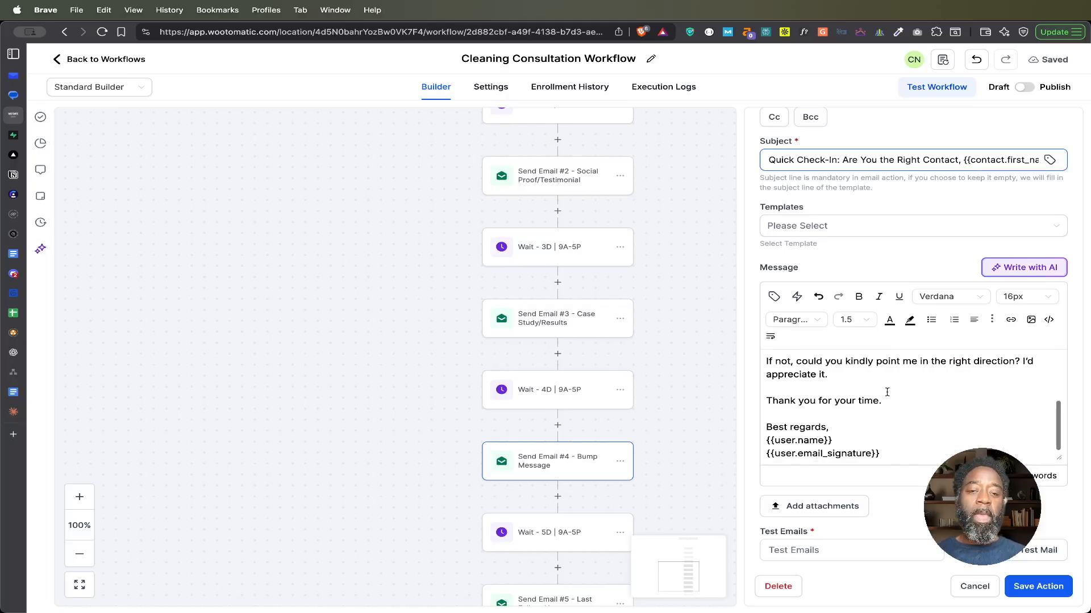
click(974, 590)
Step: Open Send Email #5 - Last Follow-Up, read its subject and message through the closing paragraph, and close it without saving
scroll(698, 428, down, 5)
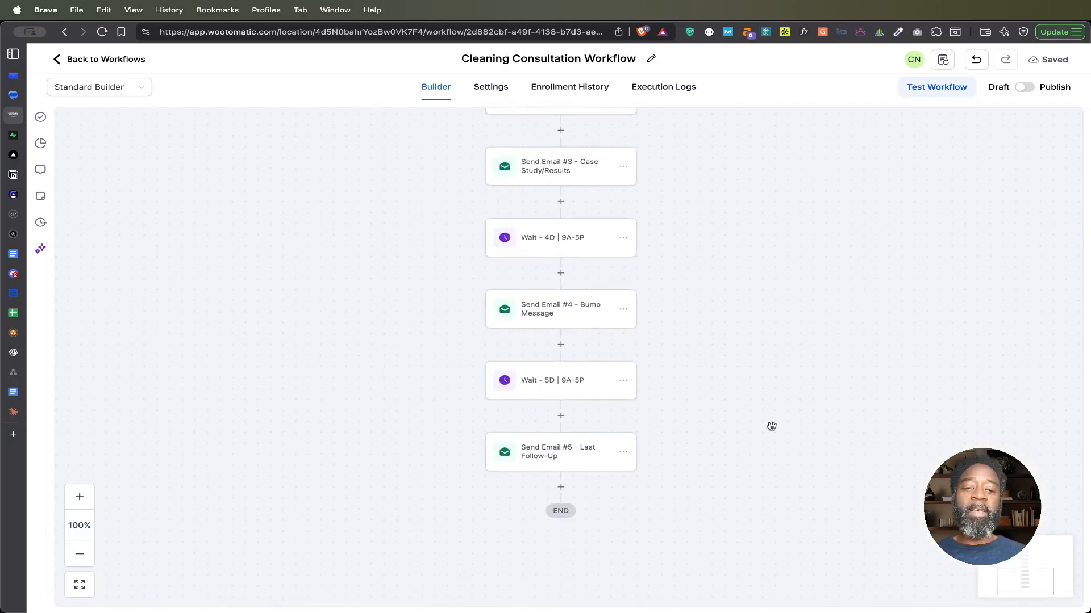
click(540, 455)
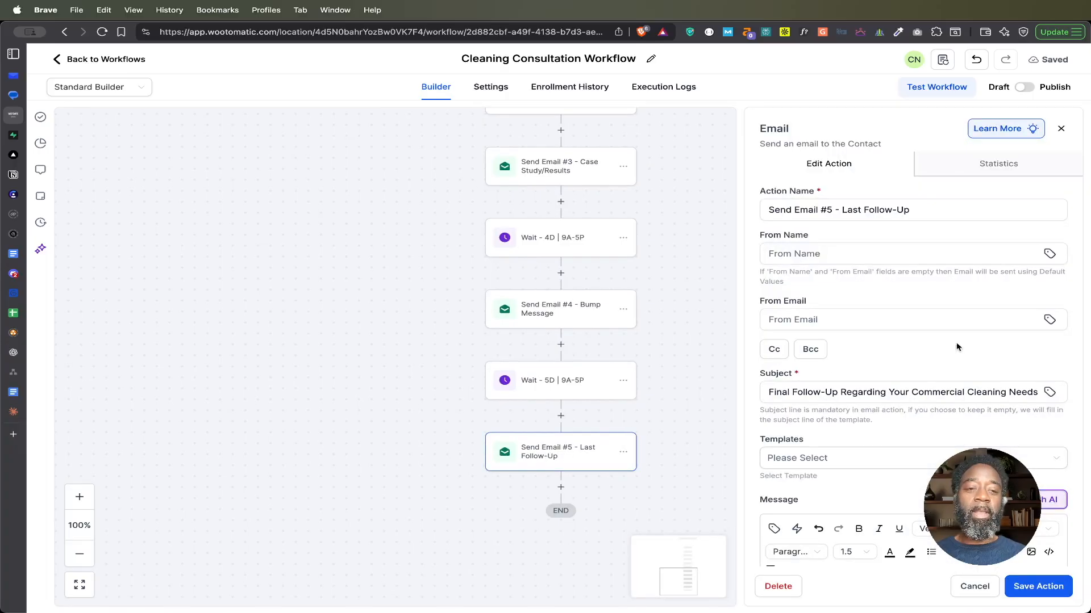
scroll(962, 340, down, 2)
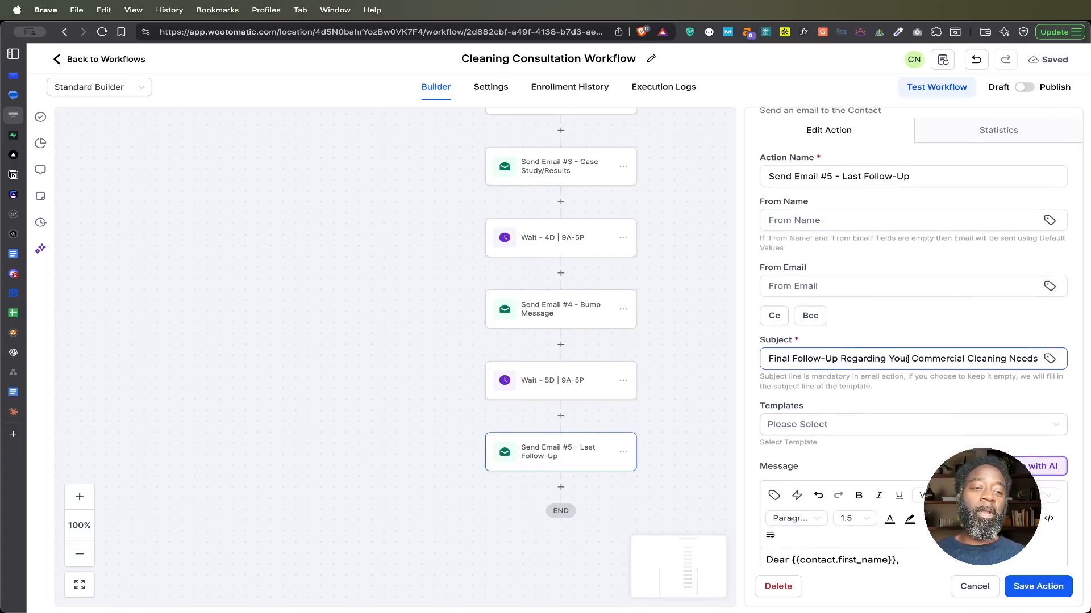
scroll(924, 359, down, 8)
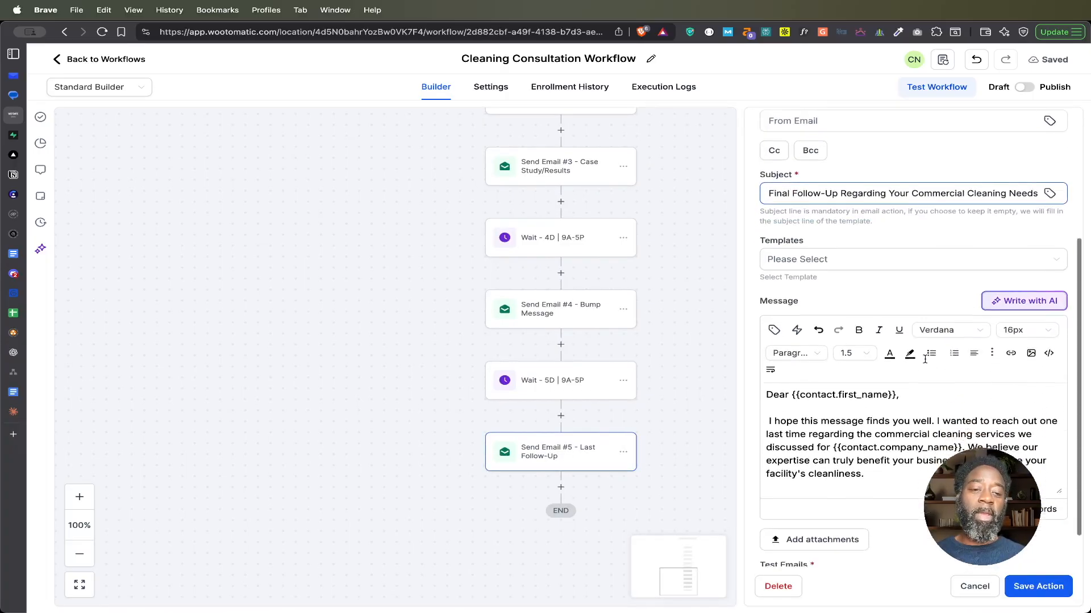
scroll(804, 400, down, 2)
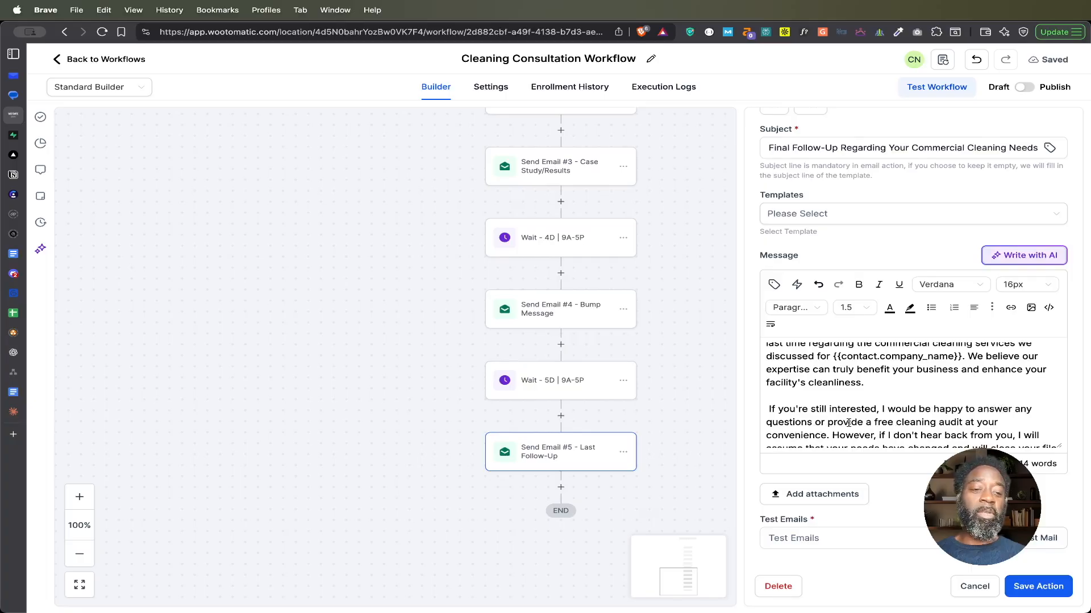
scroll(849, 423, down, 1)
scroll(885, 410, down, 2)
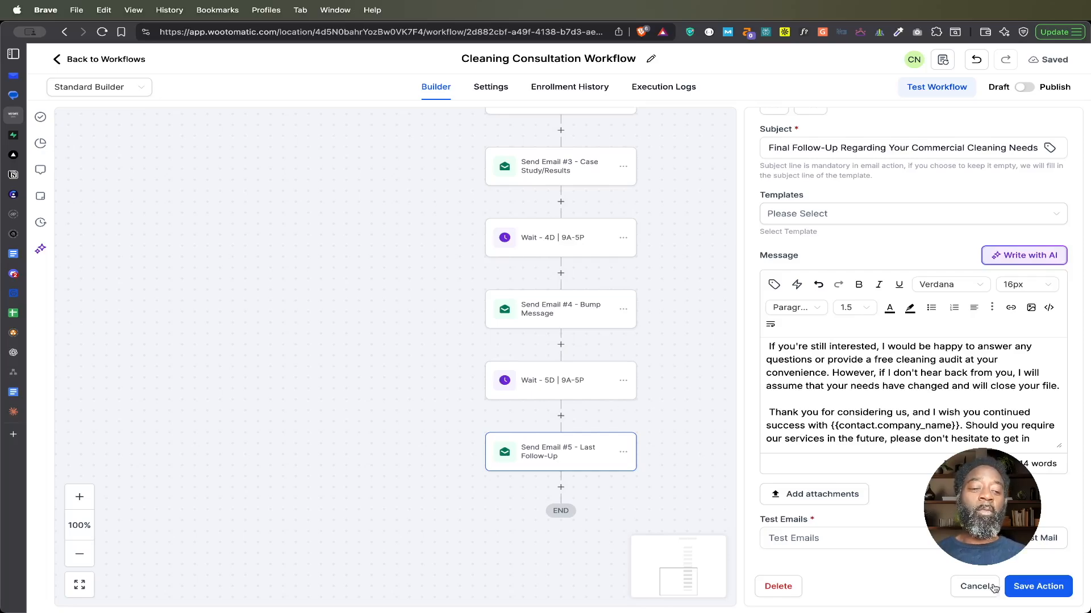
click(973, 586)
Step: Review the order of the waits, emails and opportunity update across the Cleaning Consultation Workflow
scroll(742, 373, up, 5)
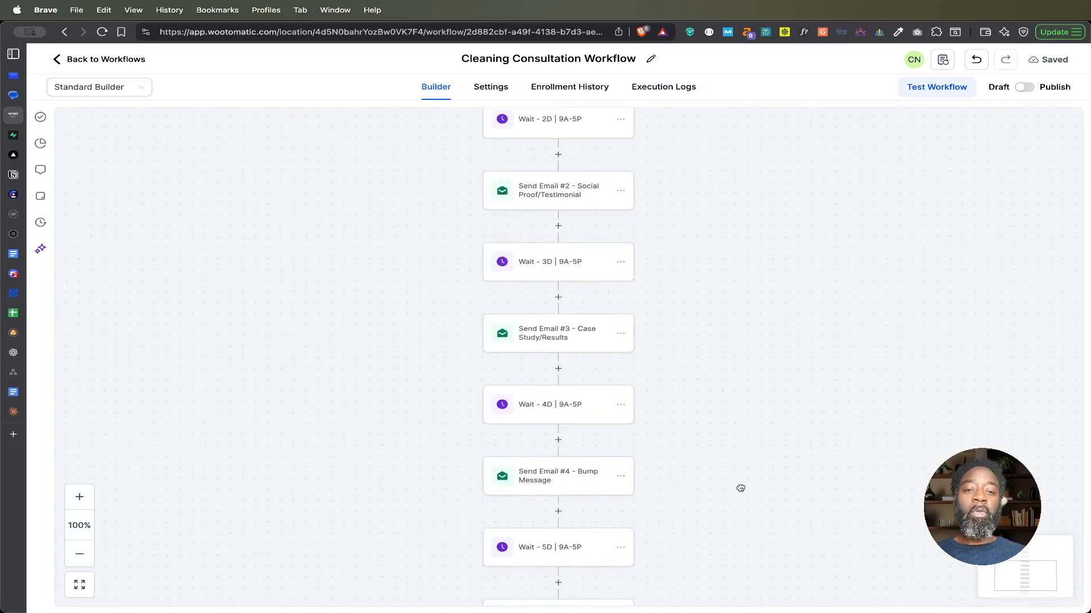
scroll(733, 435, up, 8)
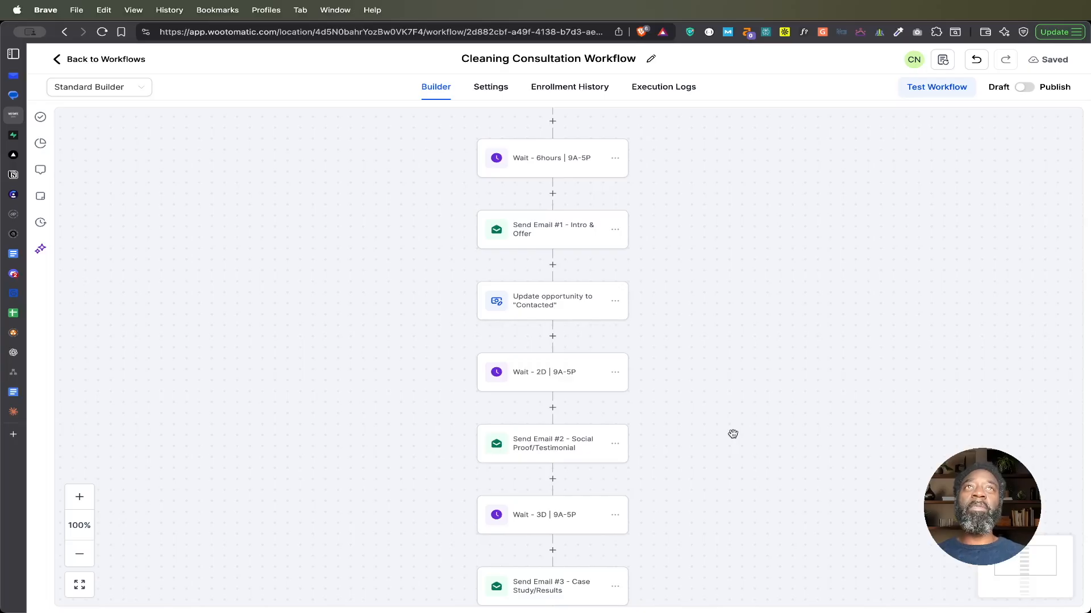
scroll(733, 434, down, 14)
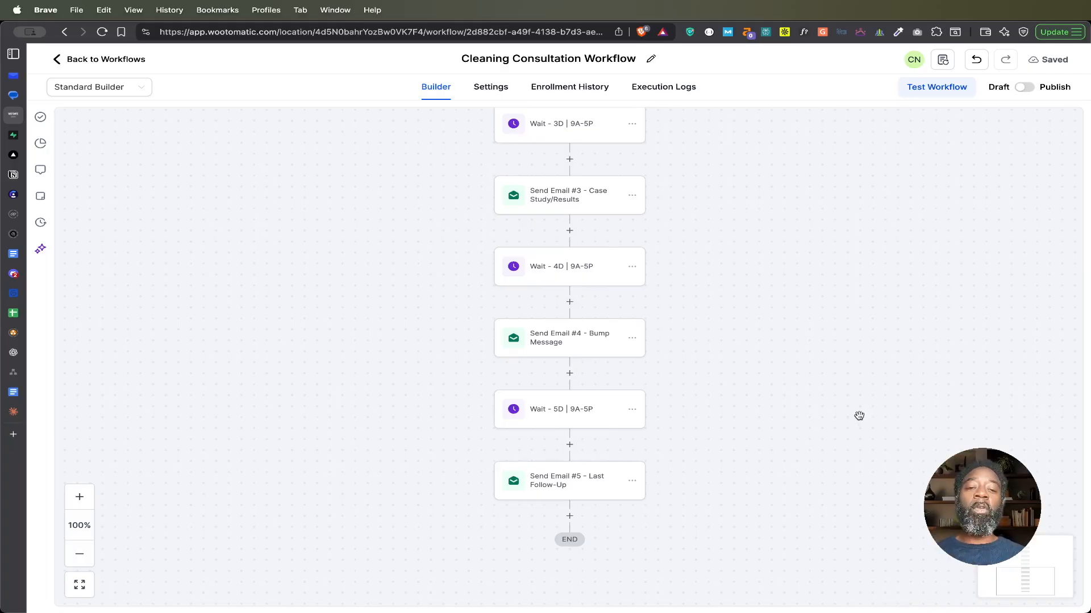
drag(801, 267, 808, 400)
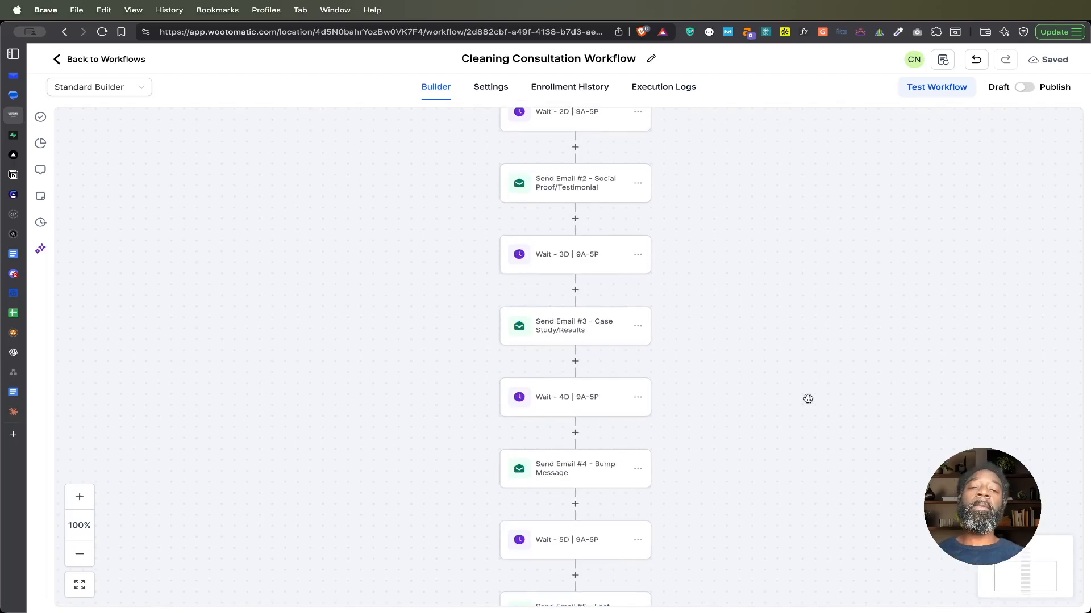
drag(771, 302, 761, 448)
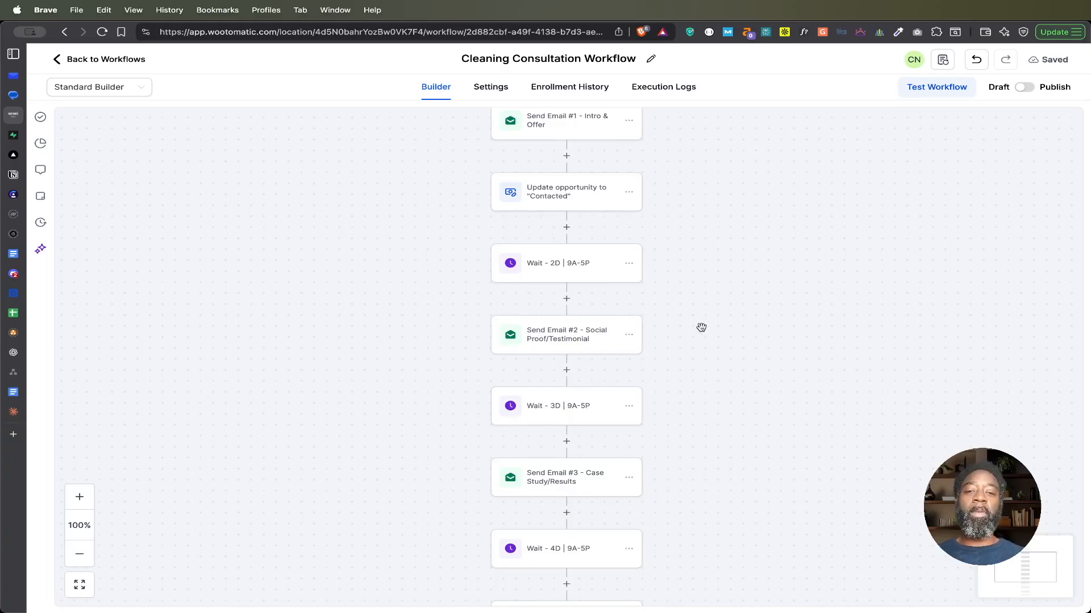
scroll(708, 317, up, 1)
Step: Reopen Send Email #3 - Case Study/Results, reread its success-story message, and close it without saving
scroll(708, 317, down, 2)
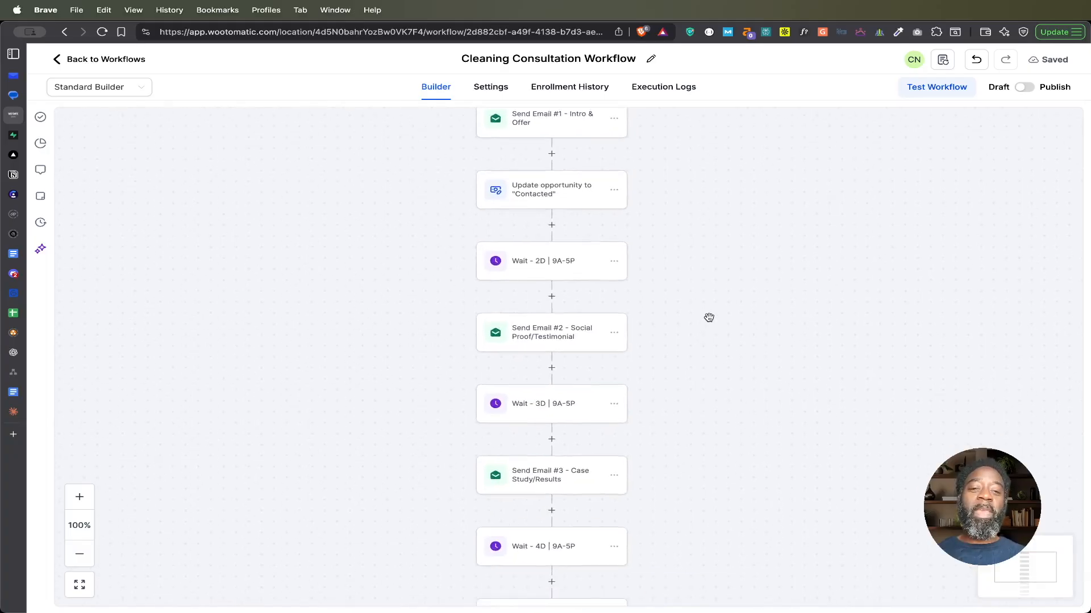
click(555, 455)
scroll(917, 419, down, 5)
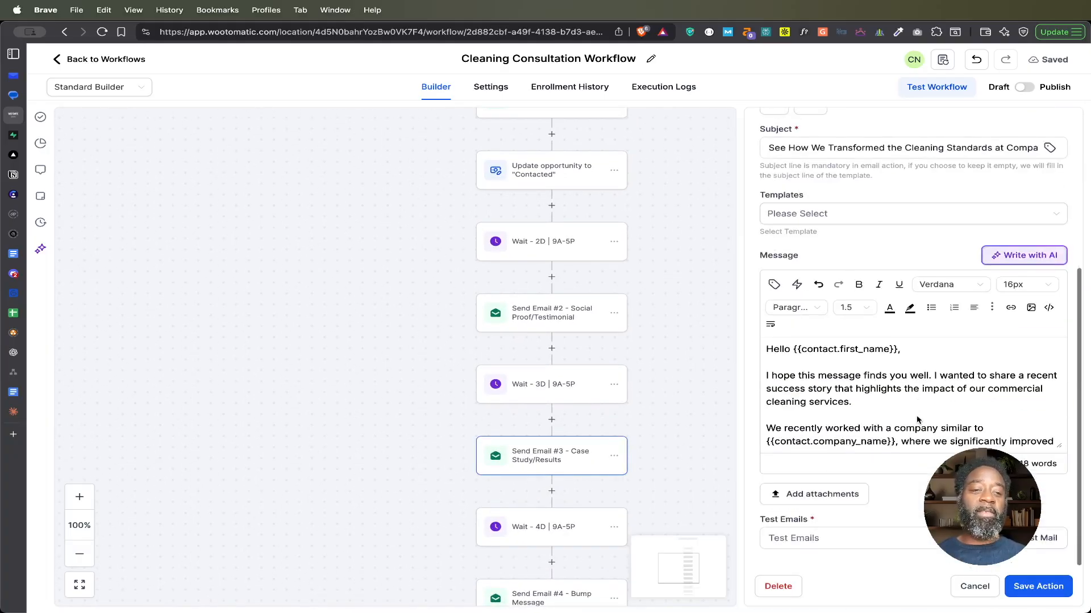
scroll(852, 402, down, 3)
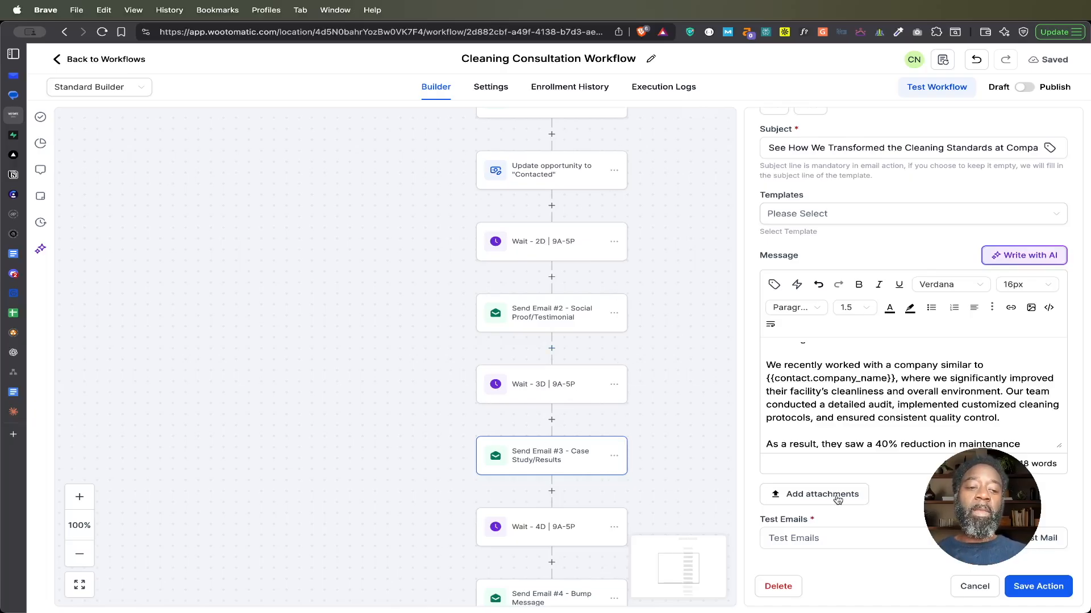
click(974, 586)
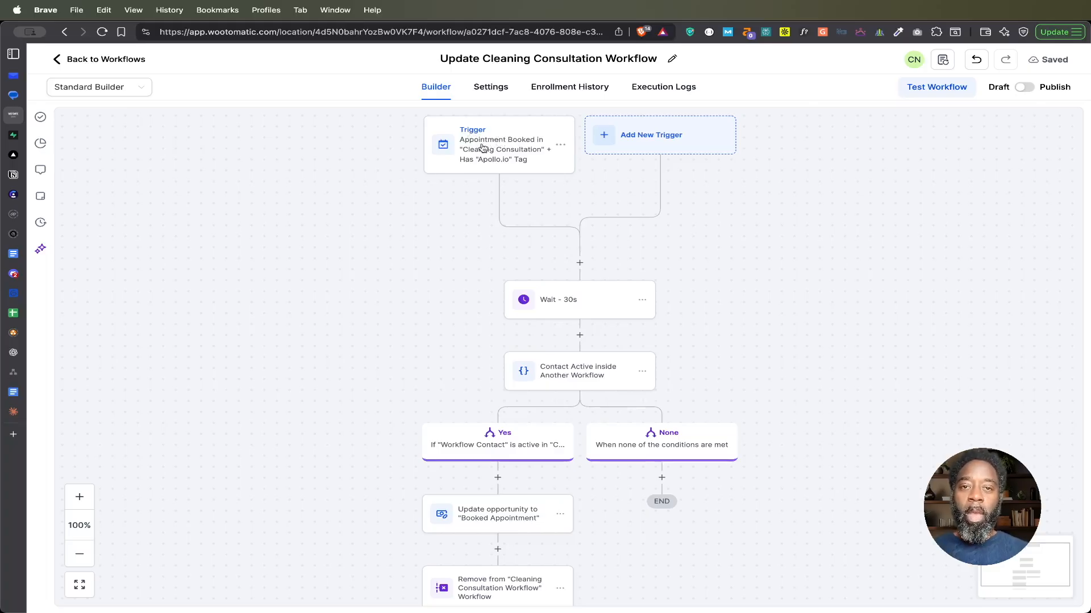
Step: Examine the appointment-booked trigger's name, calendar filter and tag filter in the Update Cleaning Consultation Workflow, and close it without saving
click(519, 150)
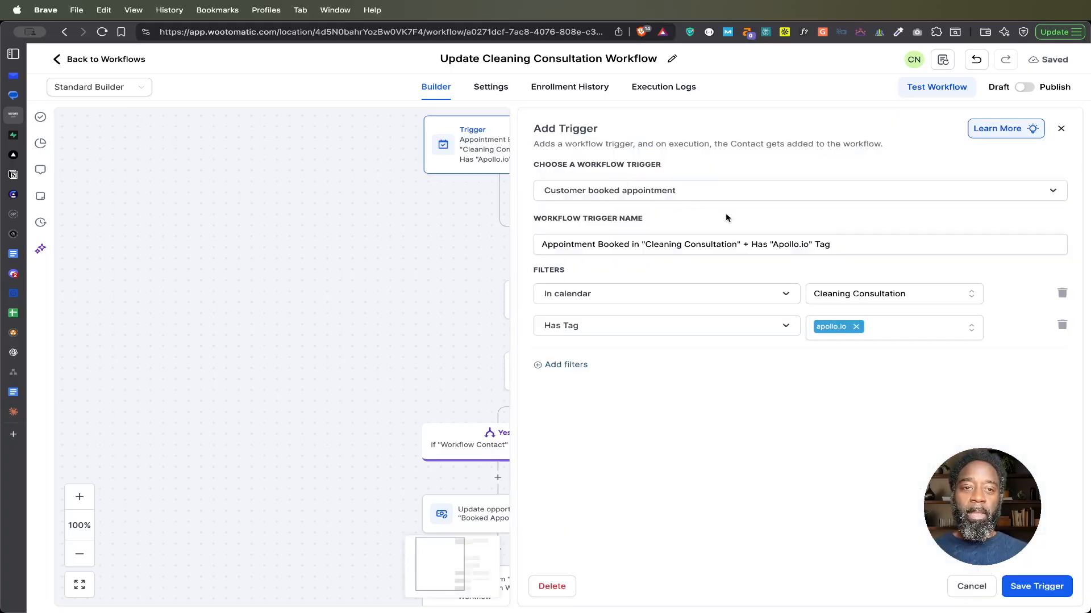
drag(645, 244, 737, 244)
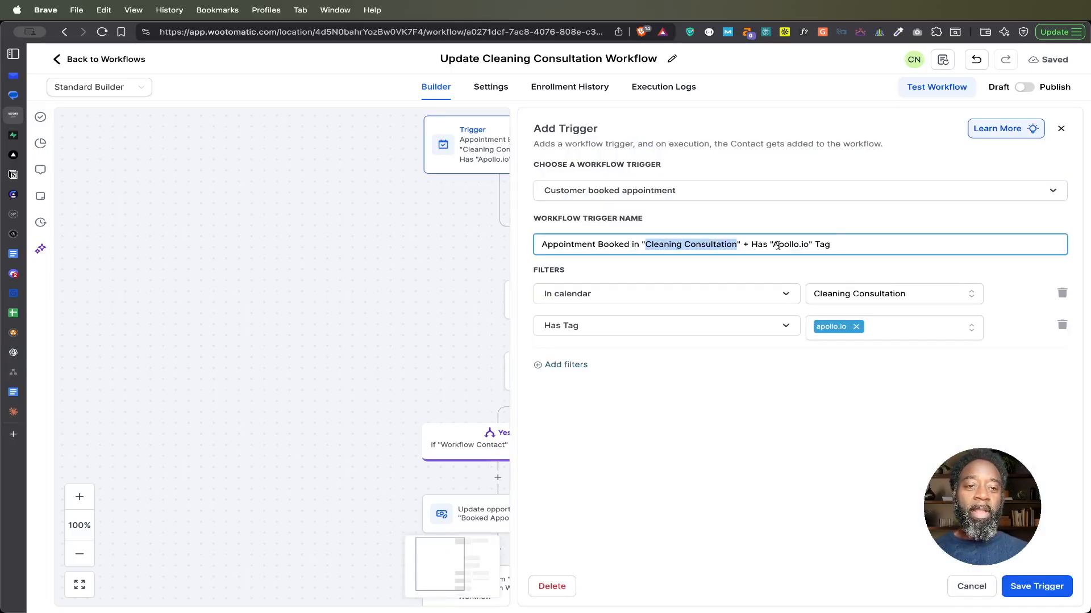
drag(773, 244, 805, 245)
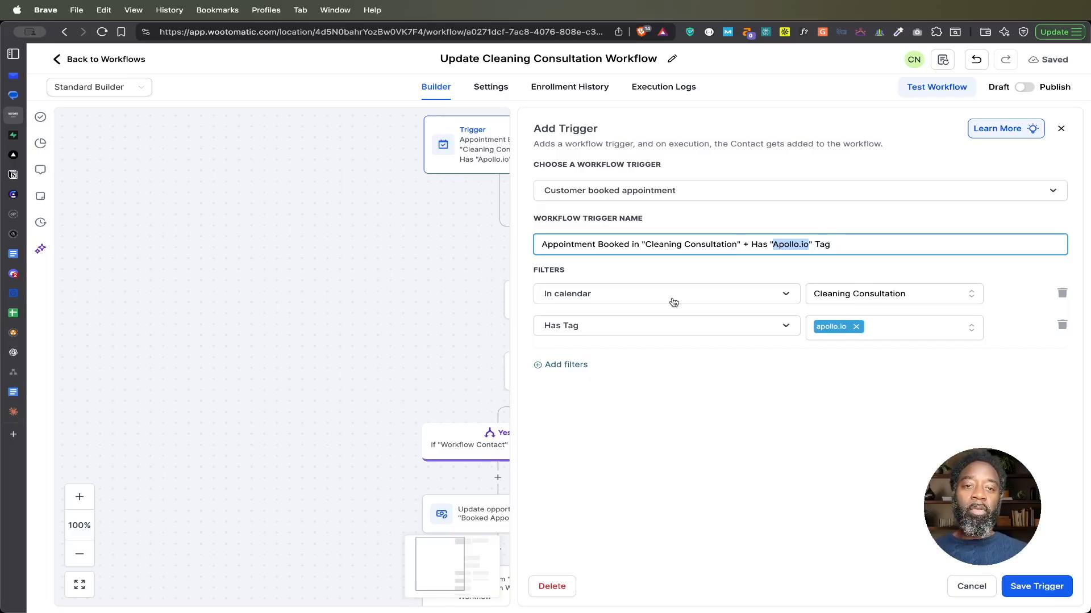
click(971, 586)
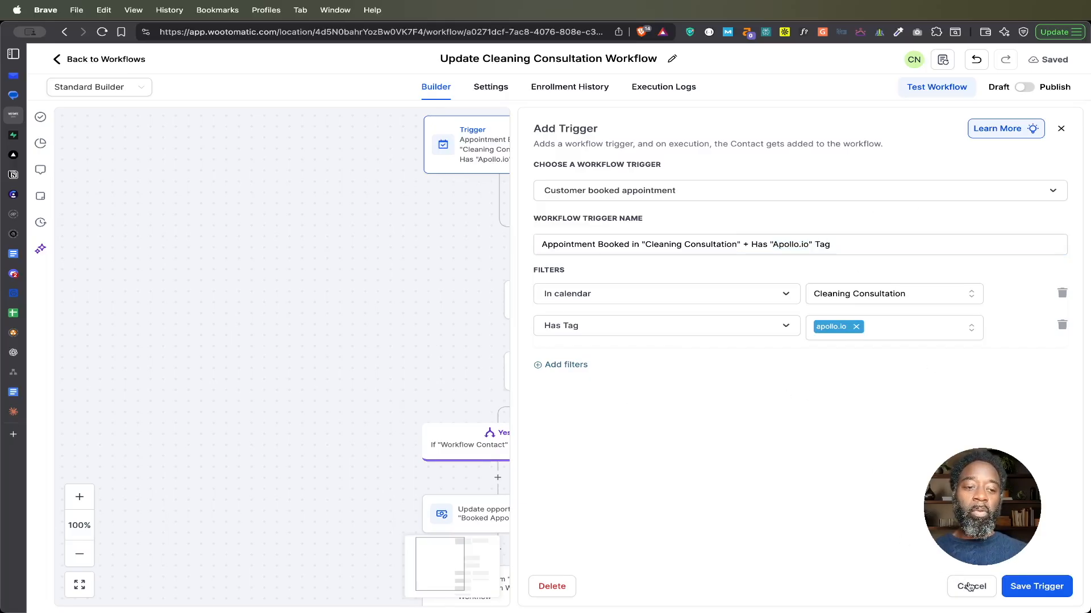
Step: Start a new Customer Booked Appointment trigger with an In calendar filter set to Cleaning Consultation
click(659, 137)
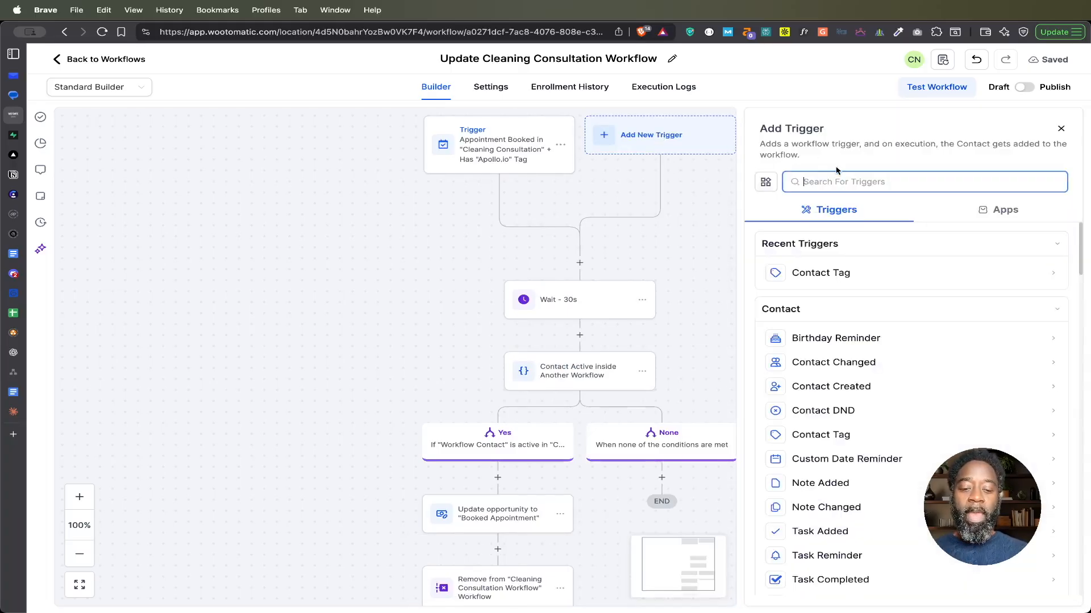
text(appoint)
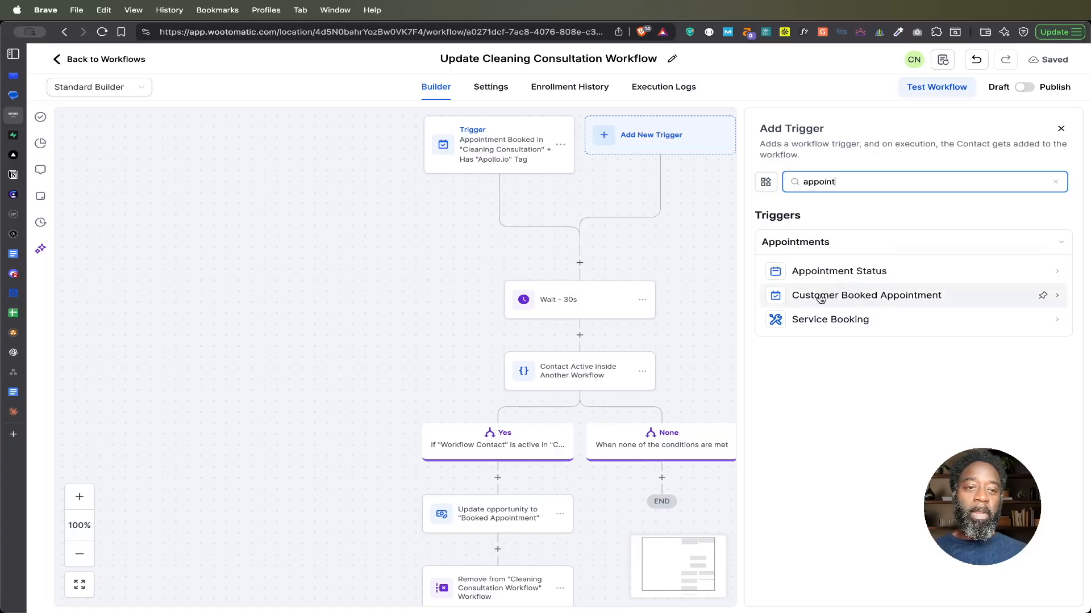
click(837, 297)
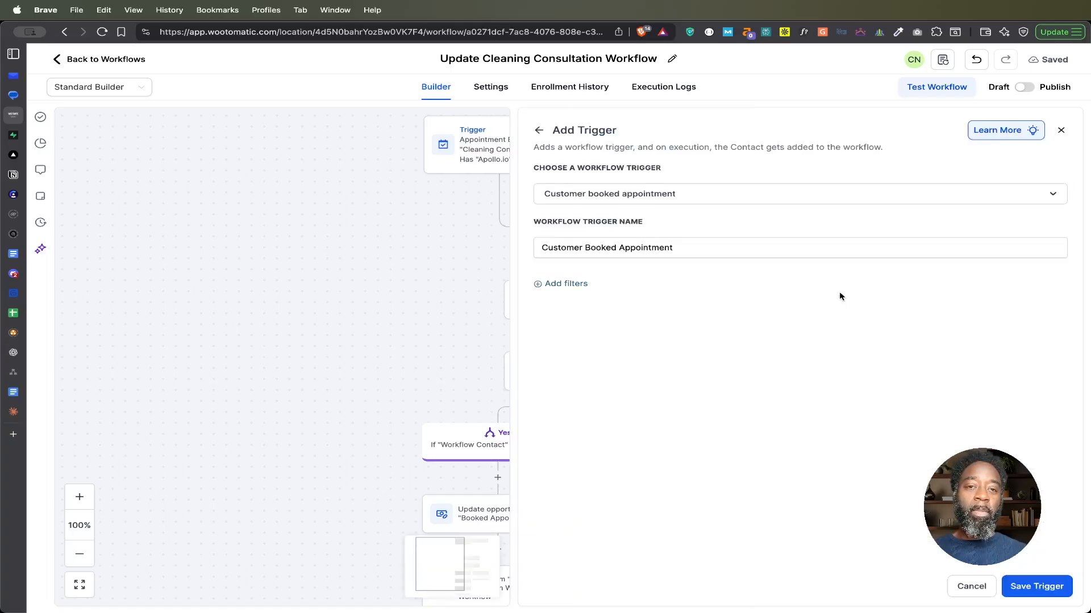
click(565, 284)
click(587, 301)
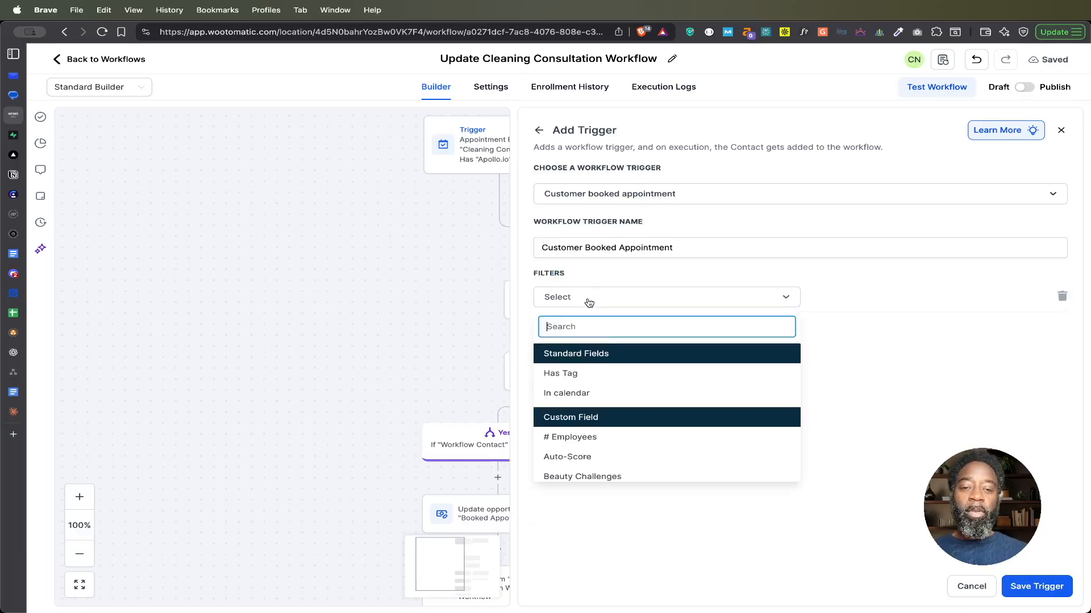
click(578, 394)
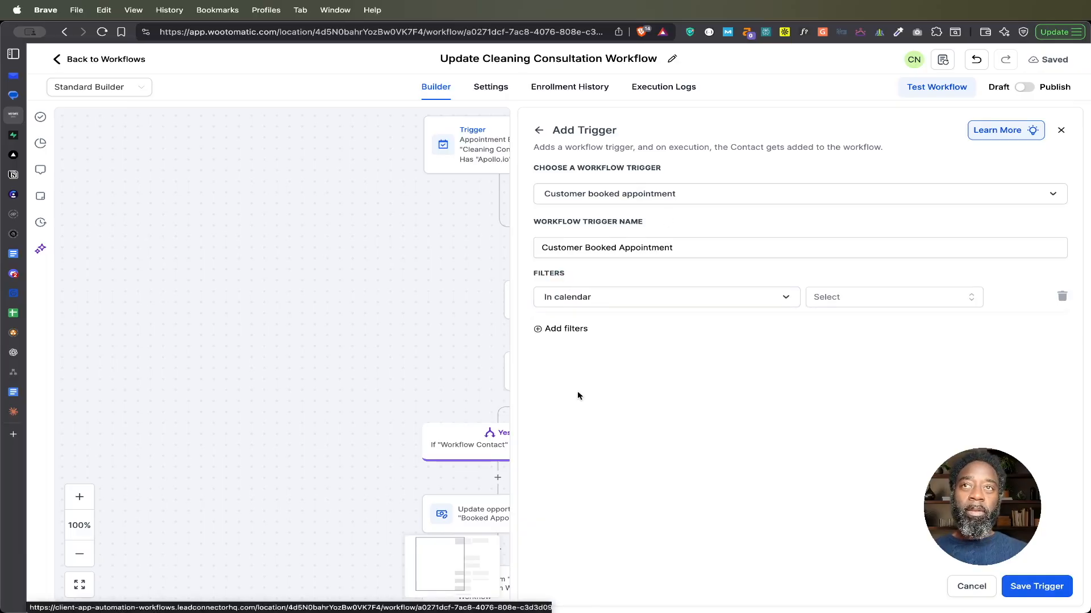
click(868, 299)
click(858, 350)
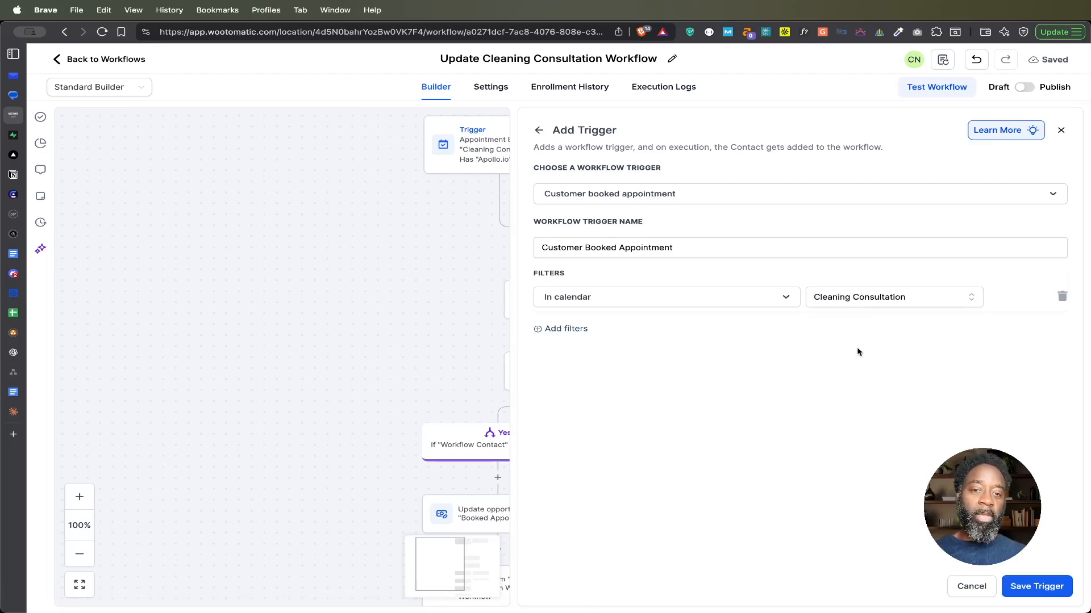
Step: Add a Has Tag filter set to apollo.io to the new trigger, and discard the trigger without saving
click(580, 331)
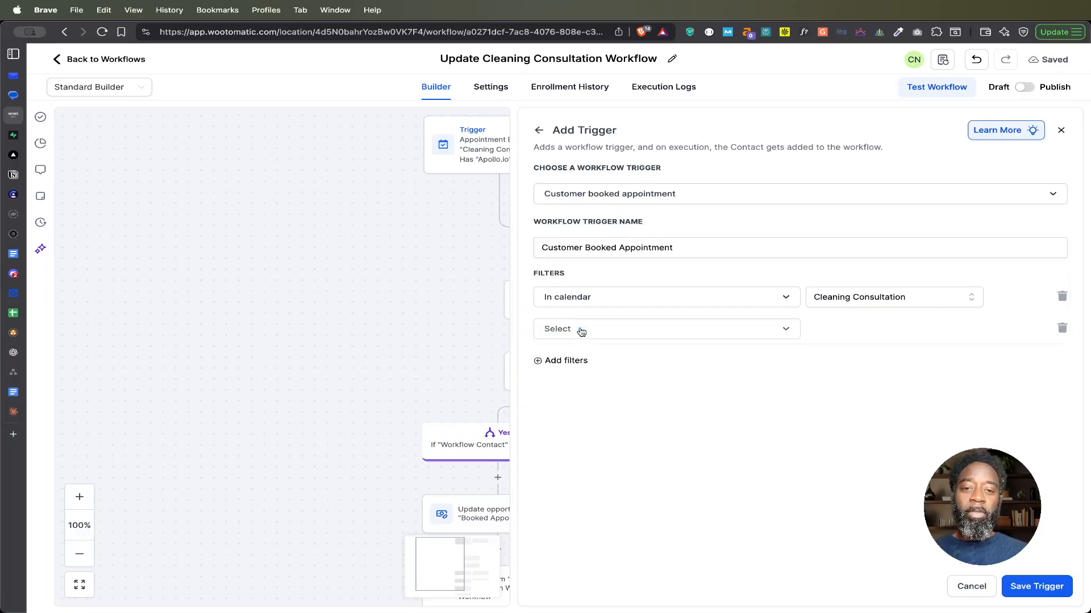
click(596, 331)
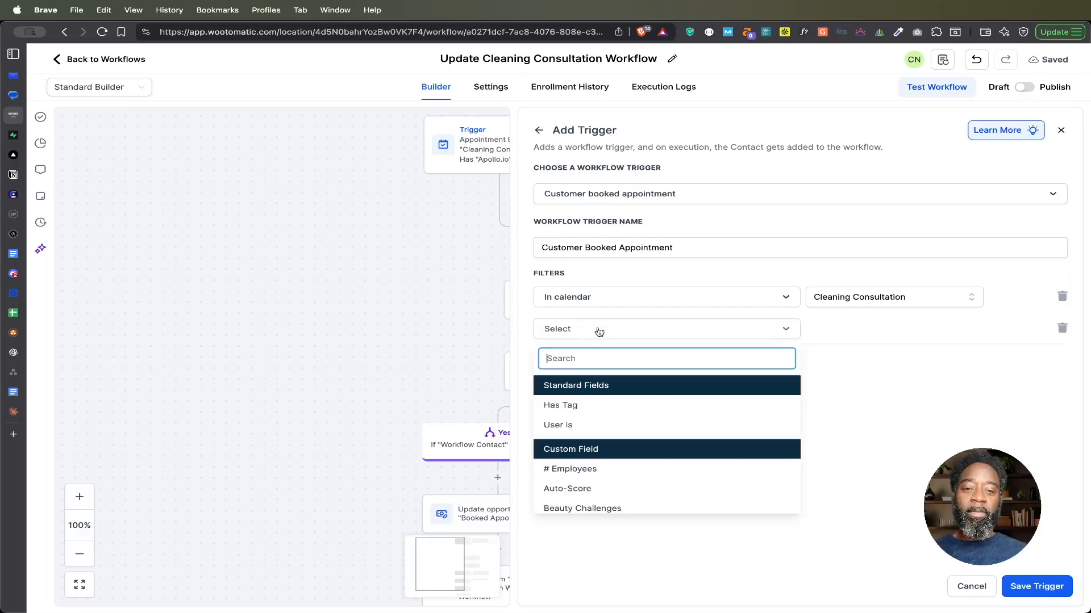
click(592, 407)
click(841, 332)
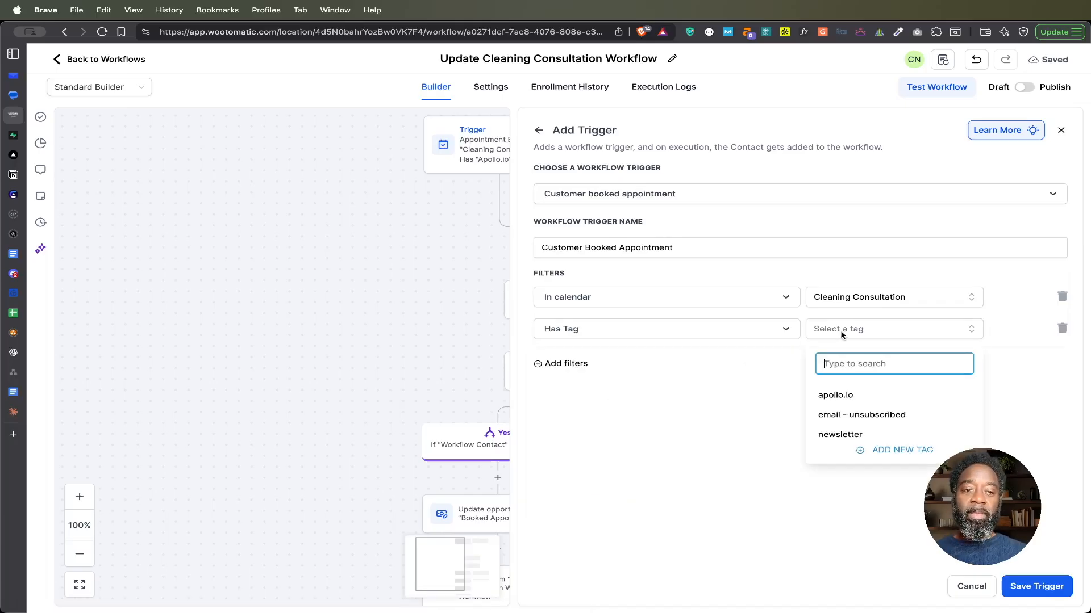
click(846, 395)
click(711, 433)
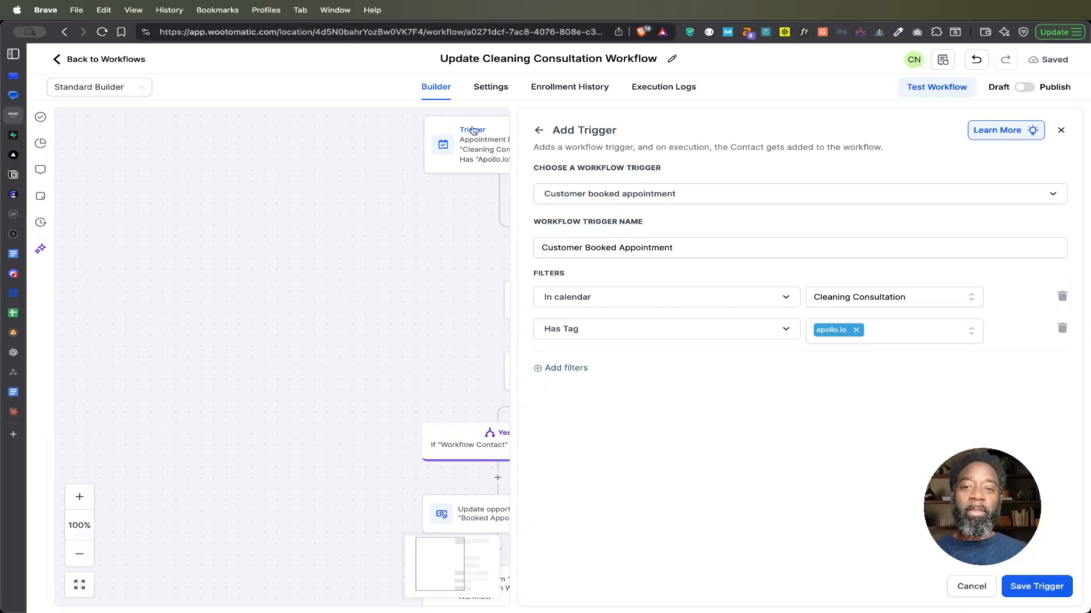
click(978, 587)
Step: Insert an If / Else condition after the 30-second wait, using the Contact Active in another workflow recipe
click(641, 362)
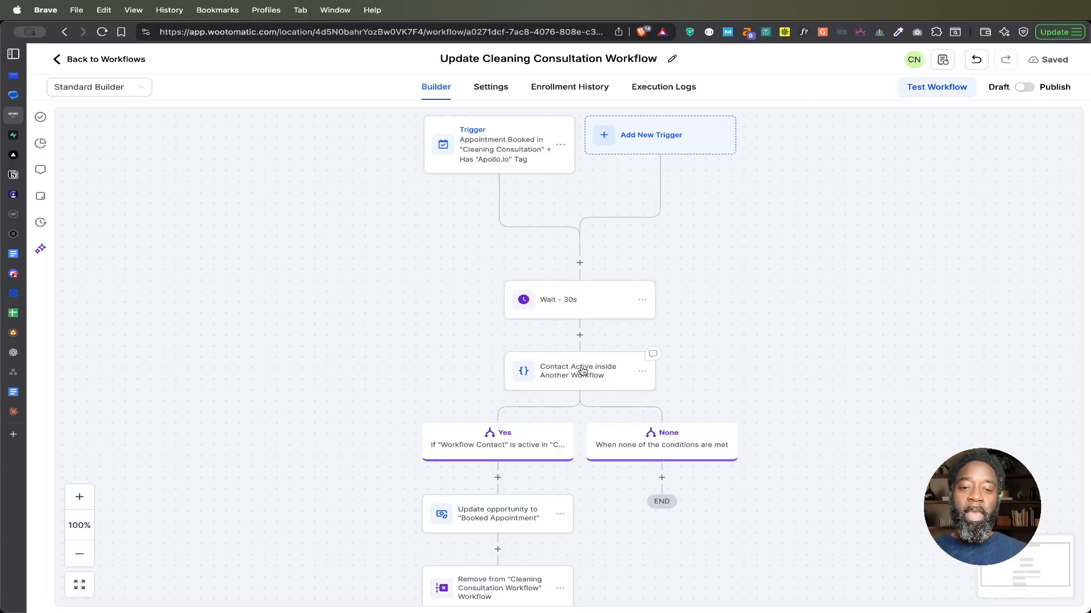
click(580, 336)
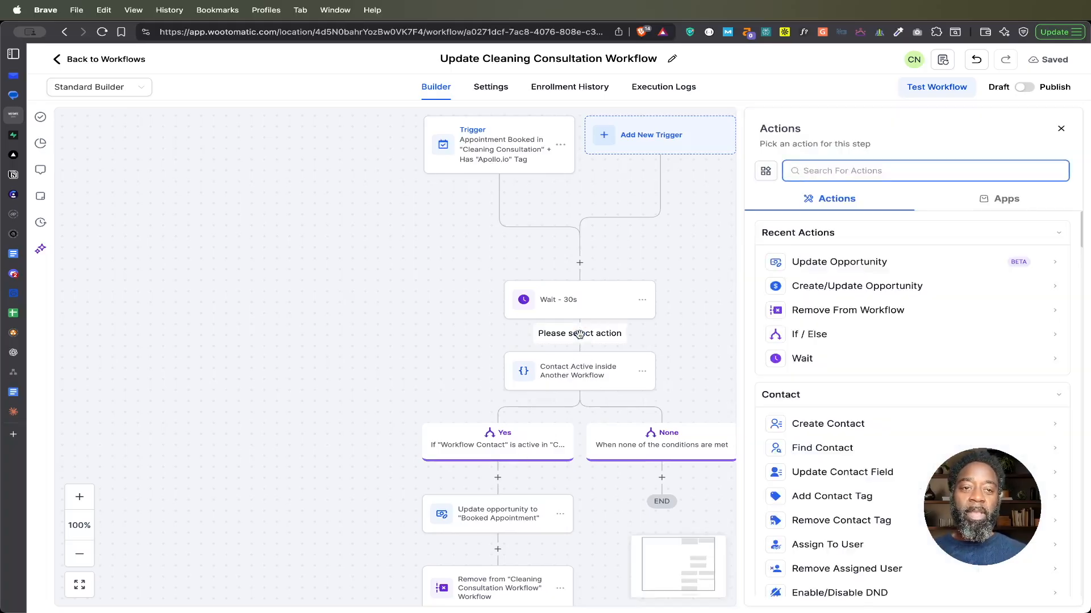
text(if)
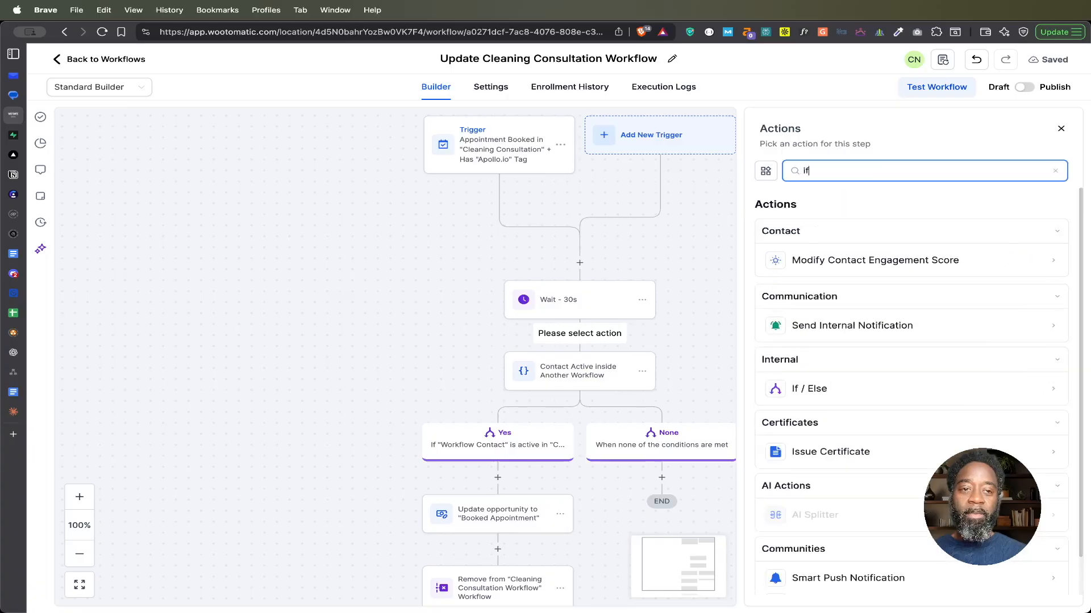
click(814, 393)
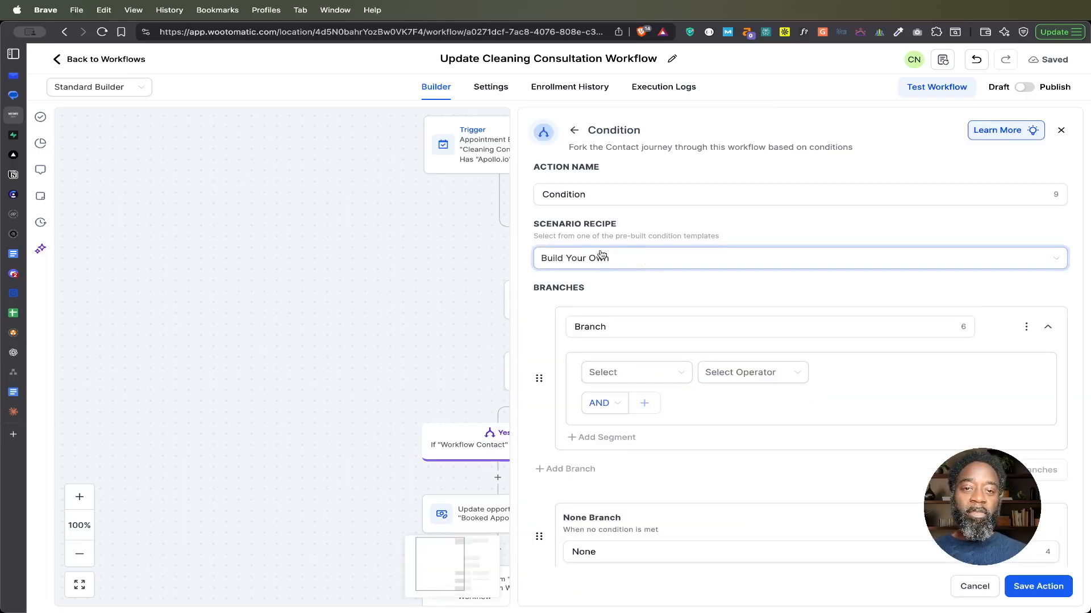
click(655, 265)
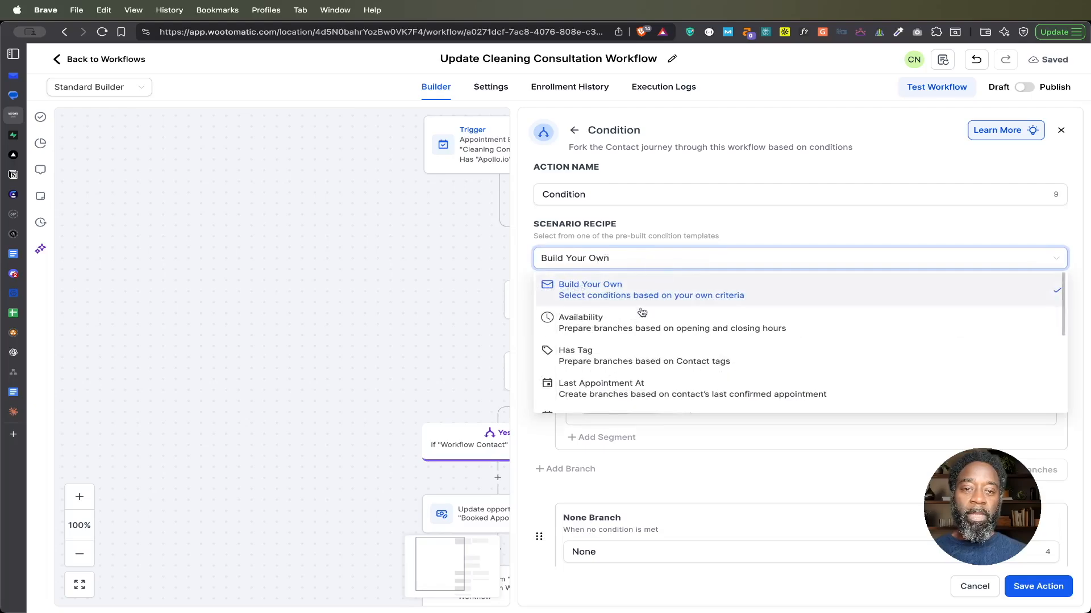
scroll(636, 351, down, 3)
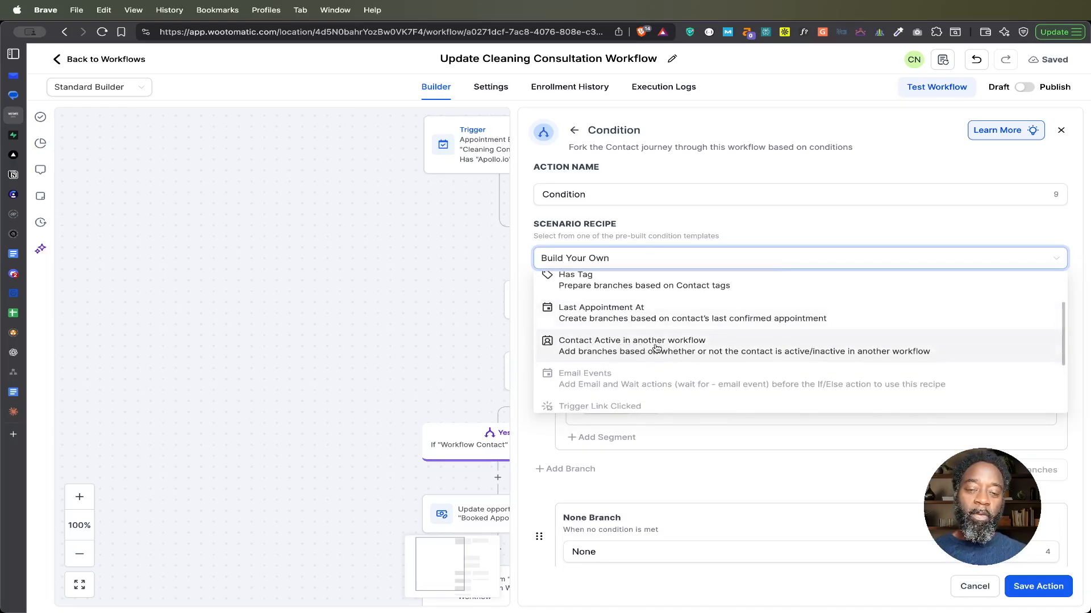
click(657, 348)
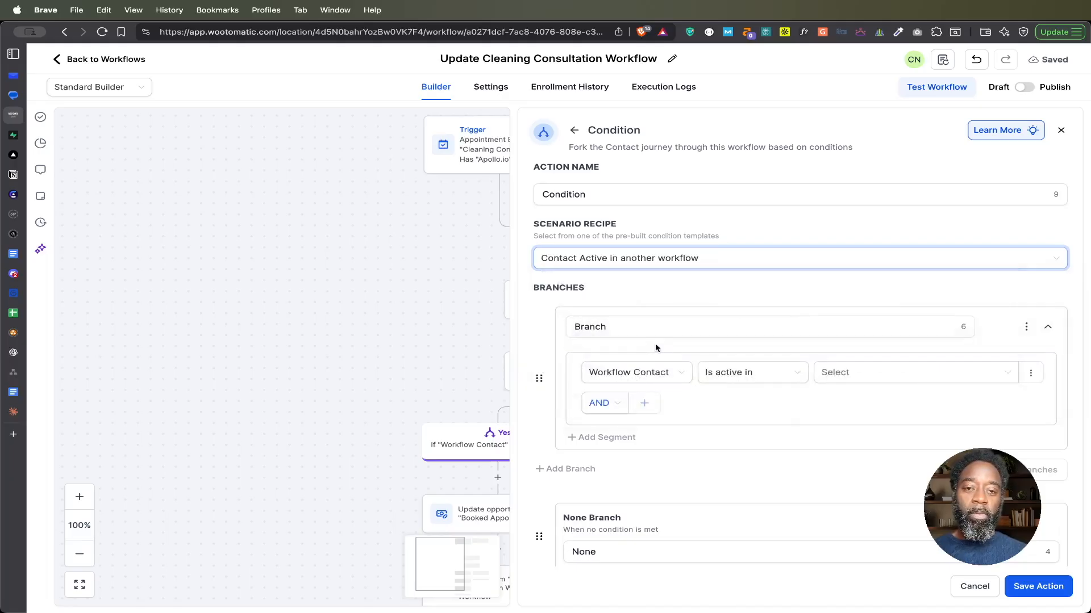
Step: Set the new branch's condition to Workflow Contact is active in Cleaning Consultation Workflow
click(656, 379)
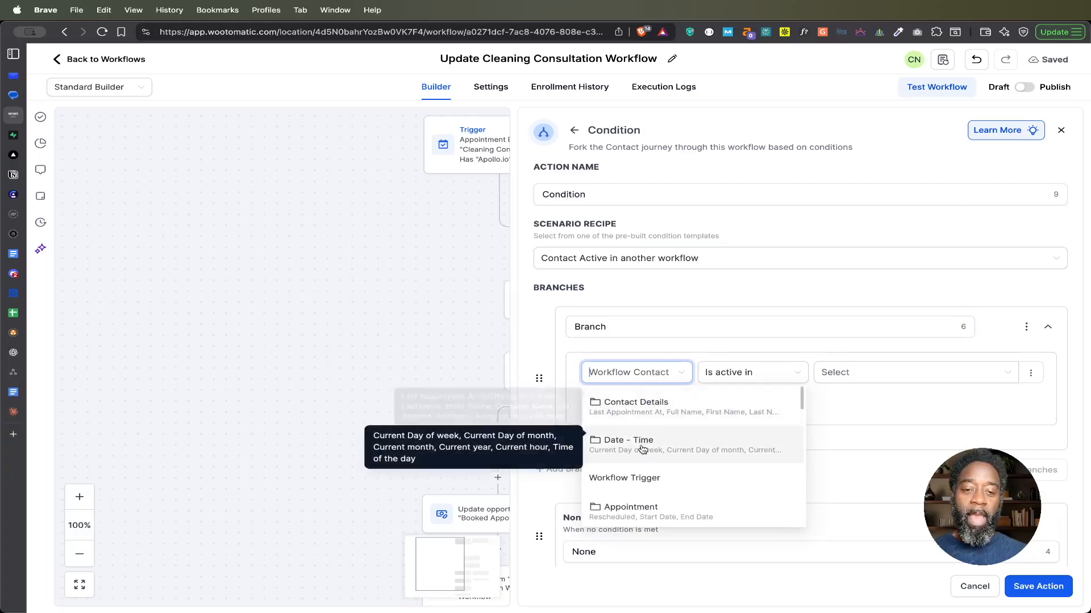
scroll(642, 468, down, 1)
scroll(643, 468, down, 2)
scroll(643, 468, up, 2)
scroll(642, 467, down, 2)
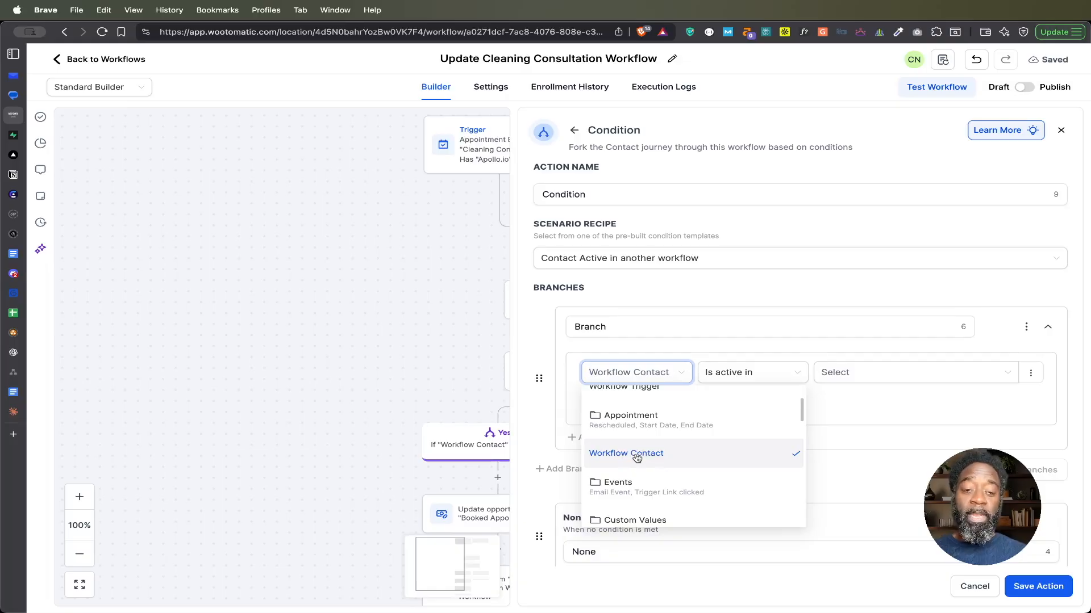
click(637, 458)
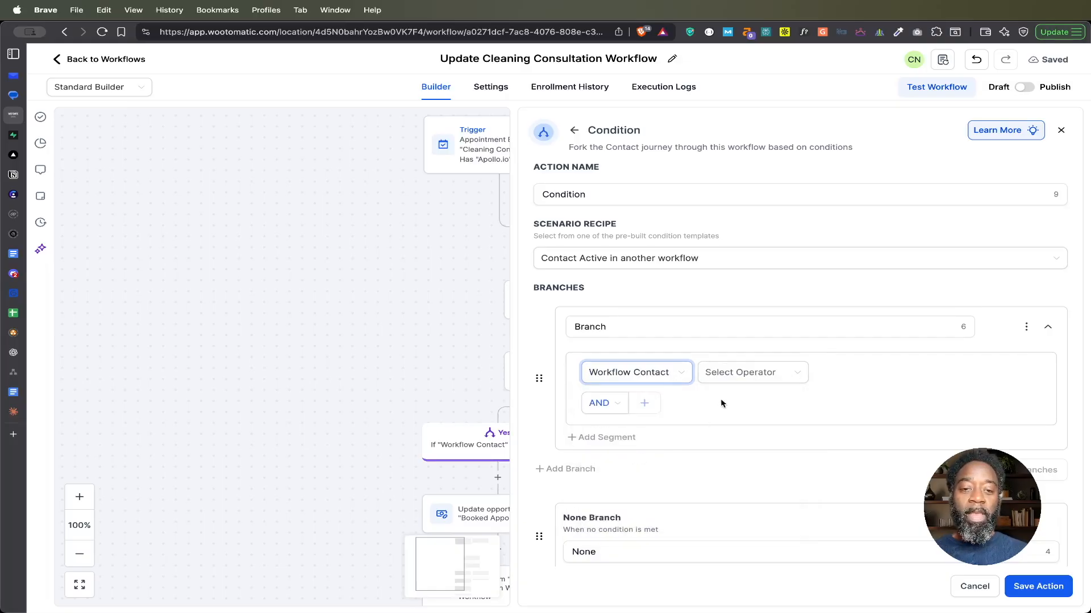
click(743, 376)
click(732, 397)
click(849, 377)
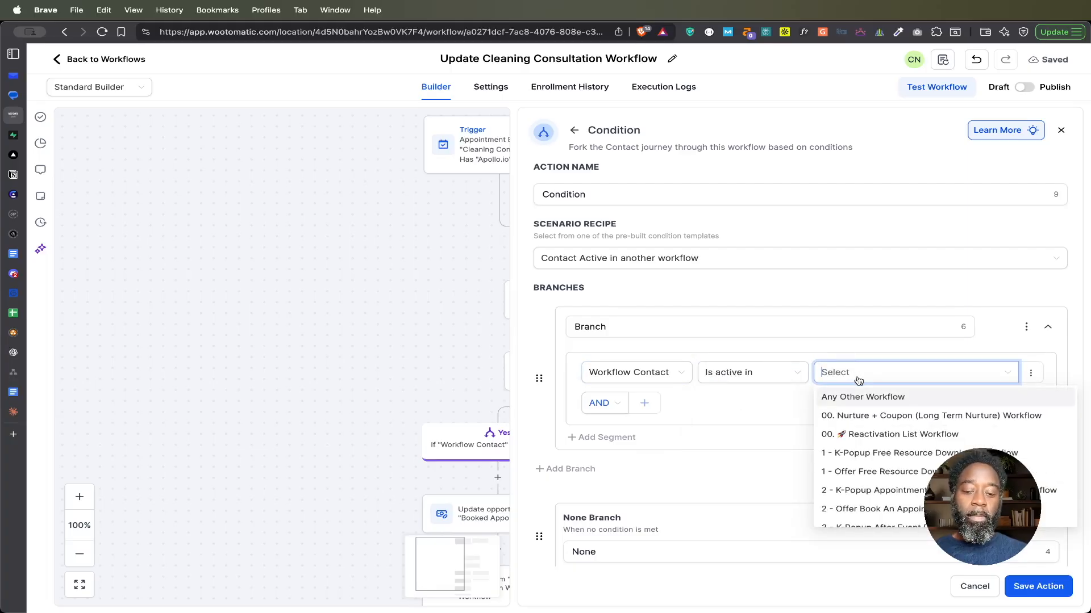
text(con)
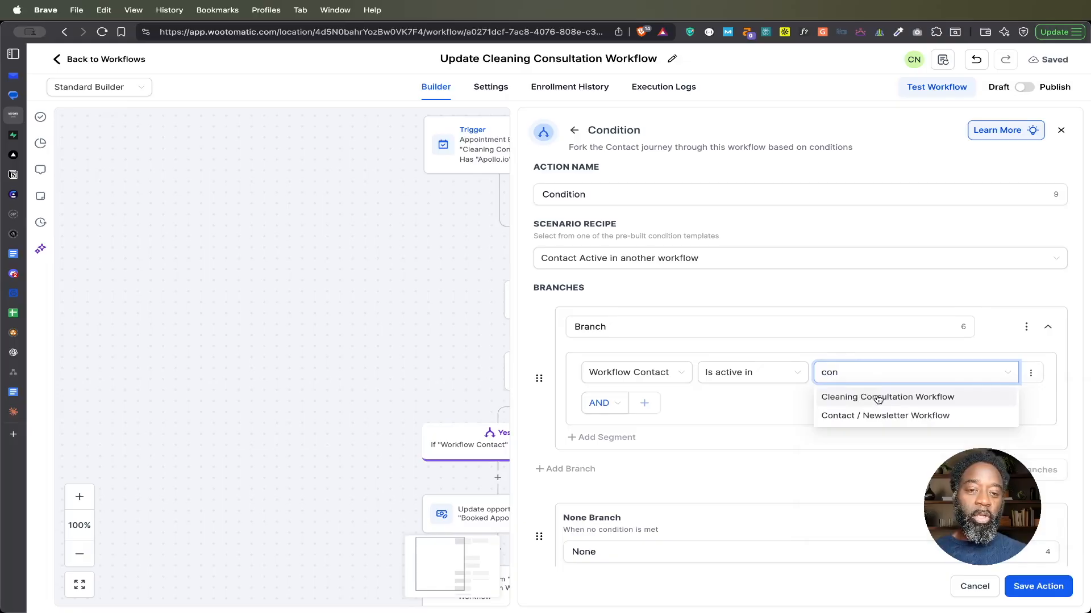
click(878, 397)
Step: Name the branch Yes and the condition action Is Contact Active In Another Workflow
double_click(583, 327)
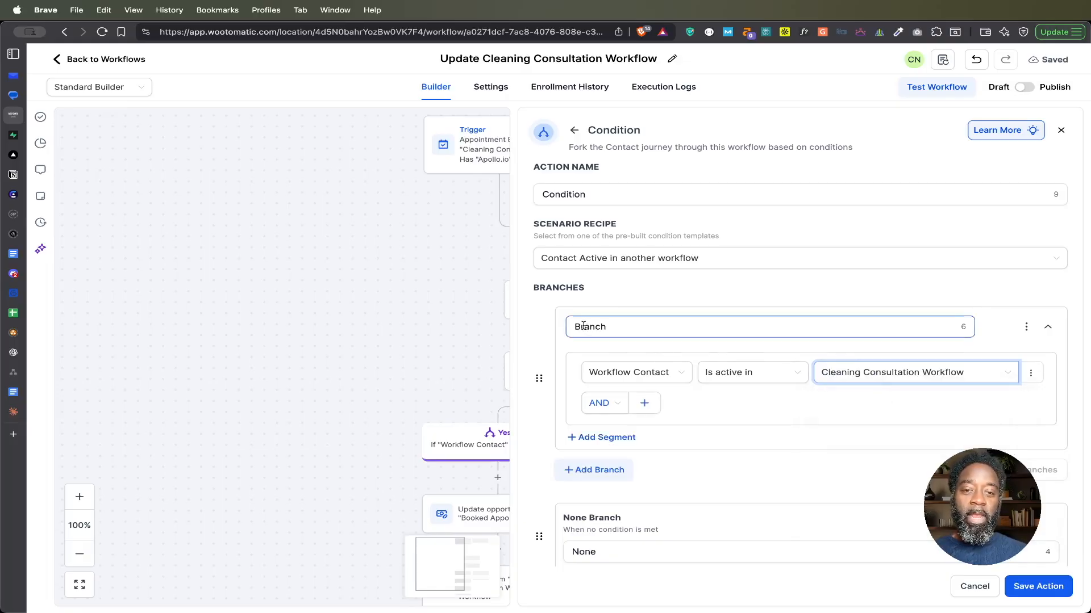
text(Yes)
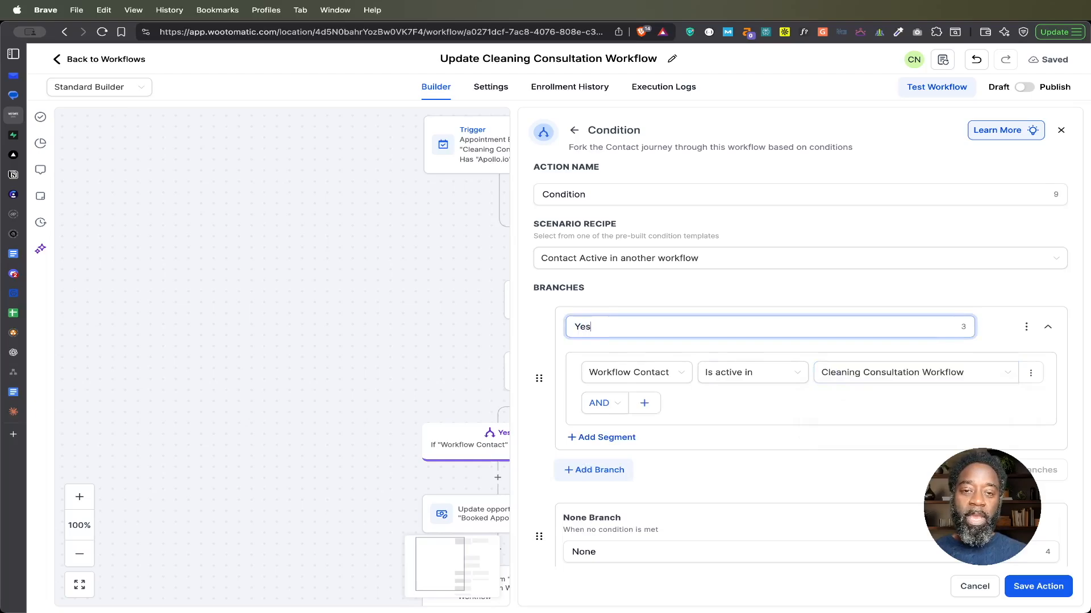
double_click(598, 194)
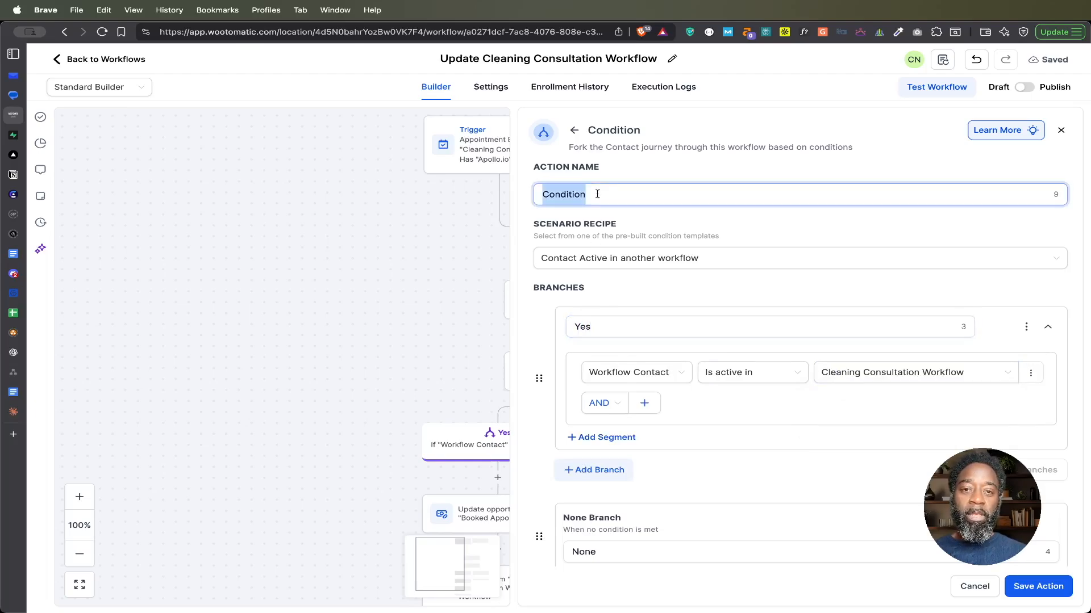
text(Is)
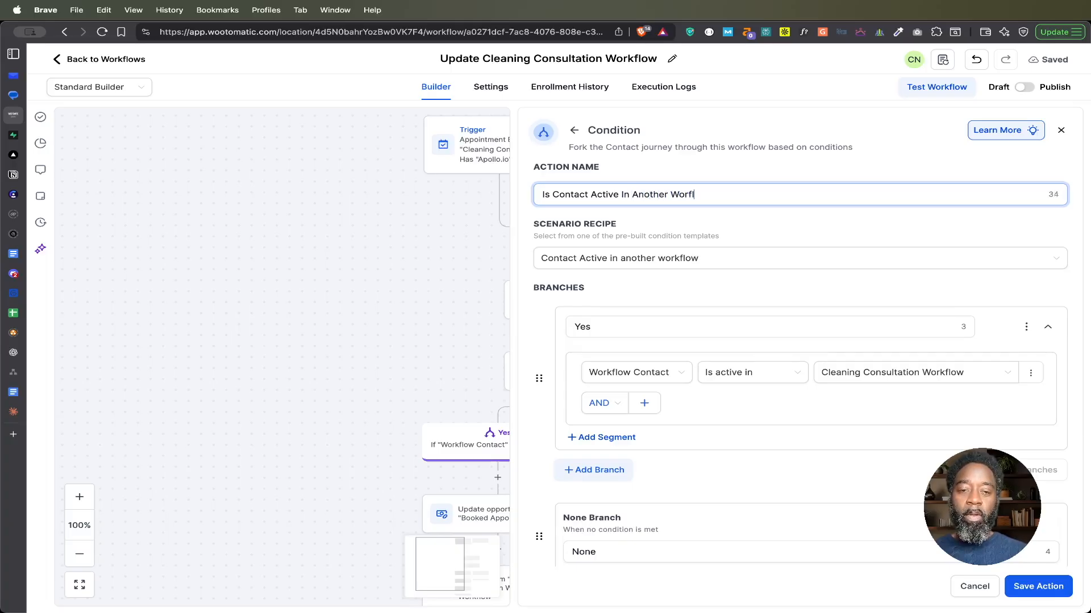
text(k)
click(682, 220)
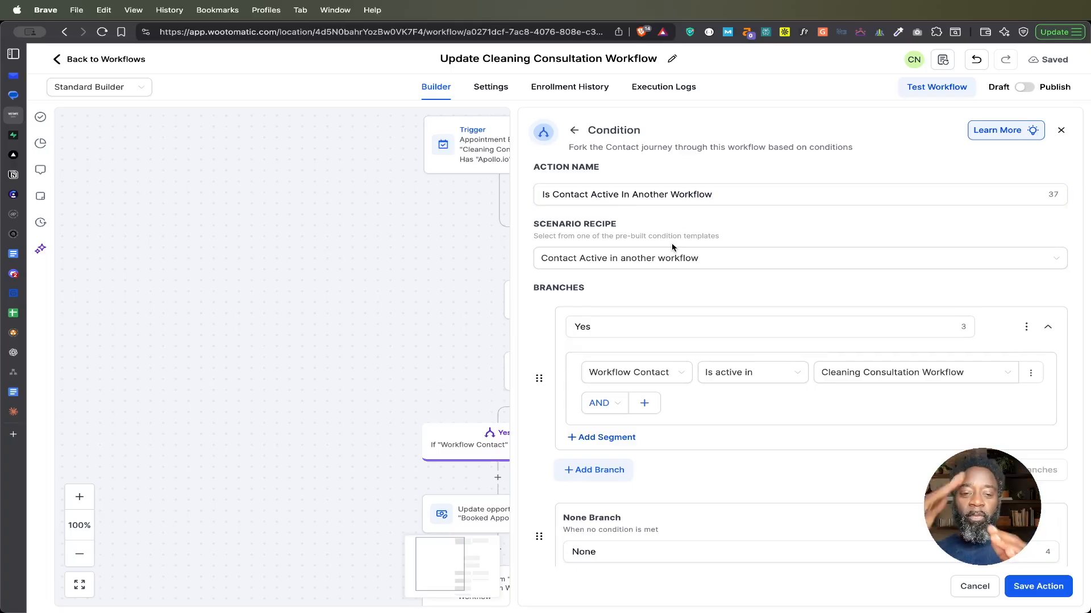
Step: Rename the condition's None branch to No and save the action
double_click(578, 326)
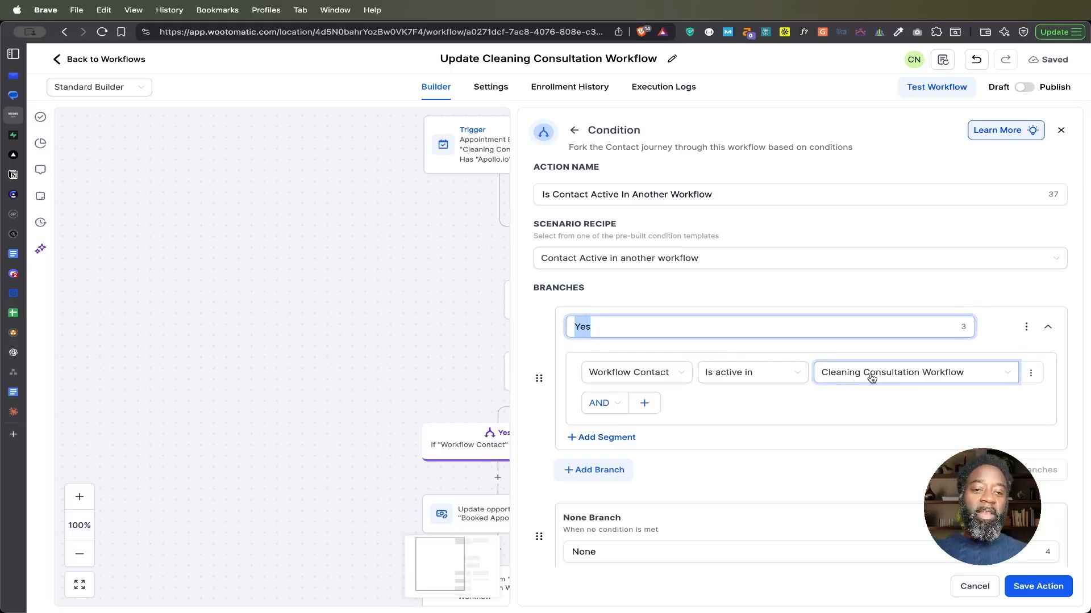
click(585, 550)
double_click(584, 552)
text(No)
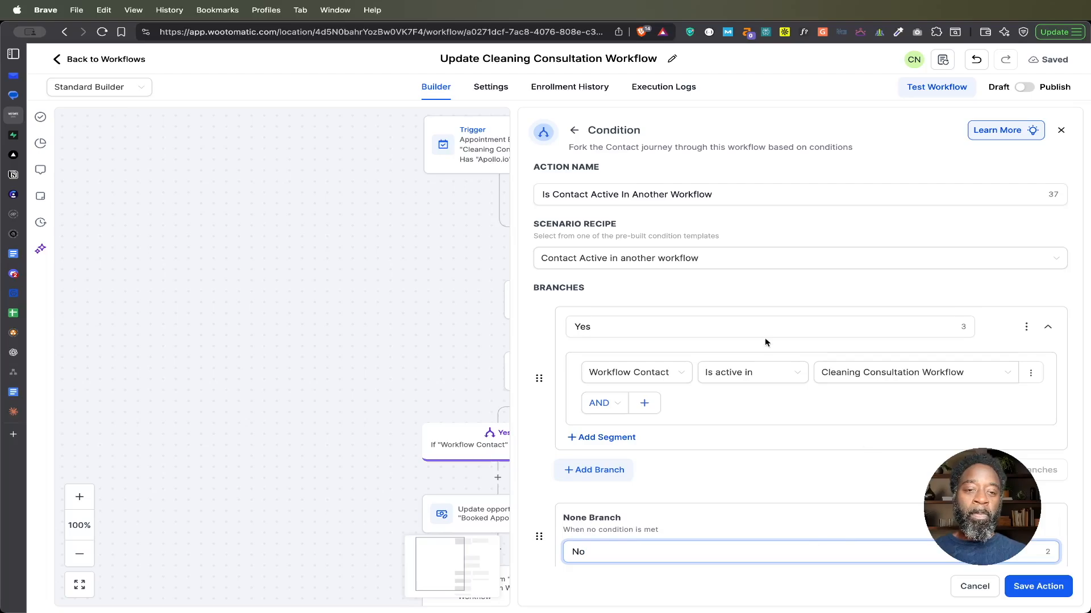
click(1041, 589)
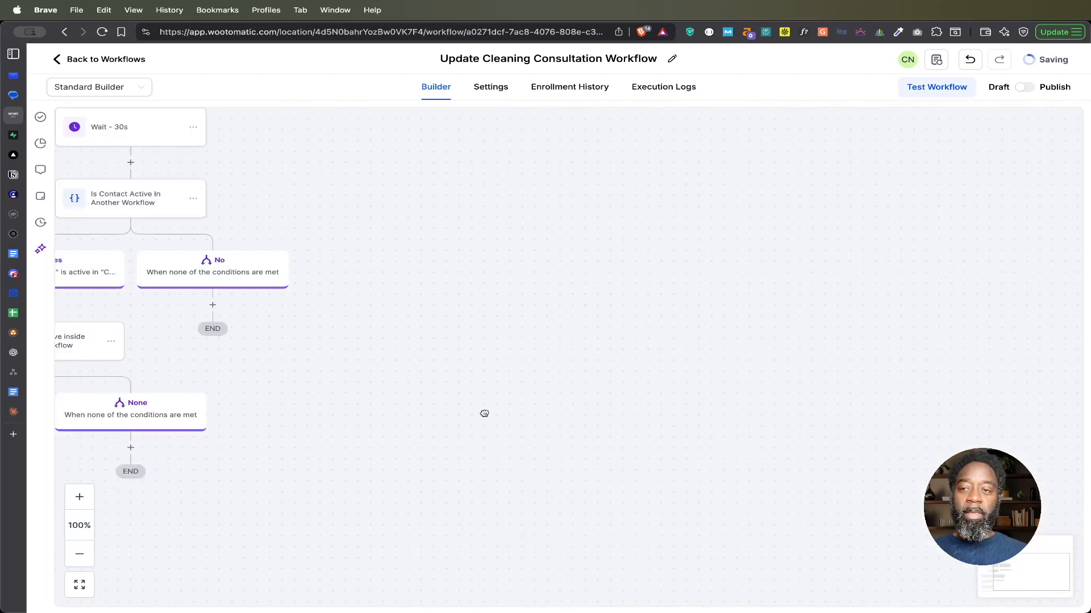
Step: Undo the insertion of the Is Contact Active In Another Workflow condition
drag(485, 414, 816, 444)
drag(760, 324, 825, 345)
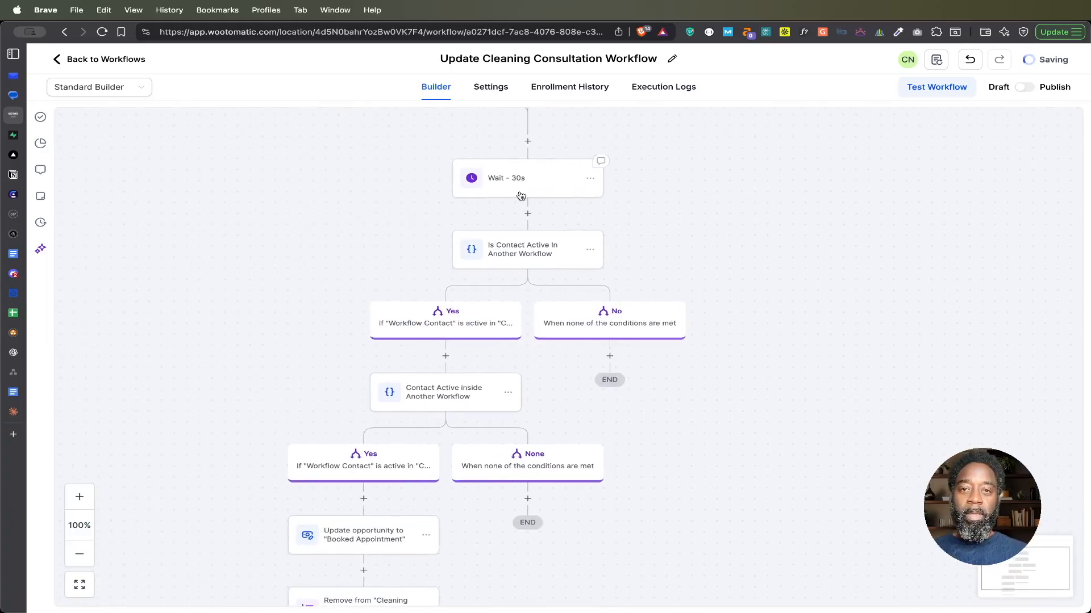
click(969, 60)
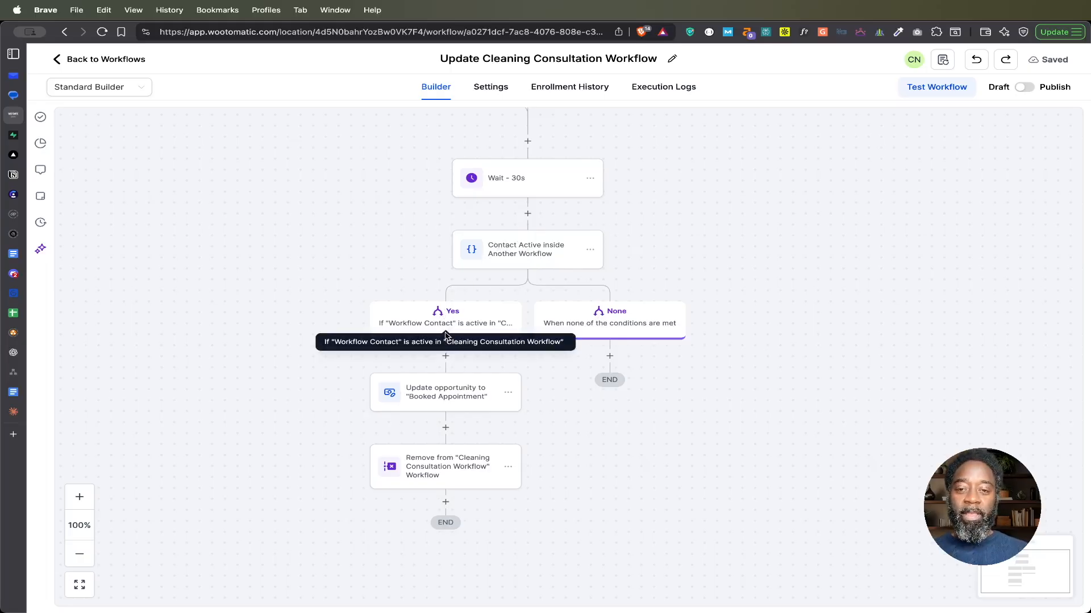
Step: Examine the pipeline and stage fields of the Update opportunity to "Booked Appointment" action, and close it without saving
click(442, 392)
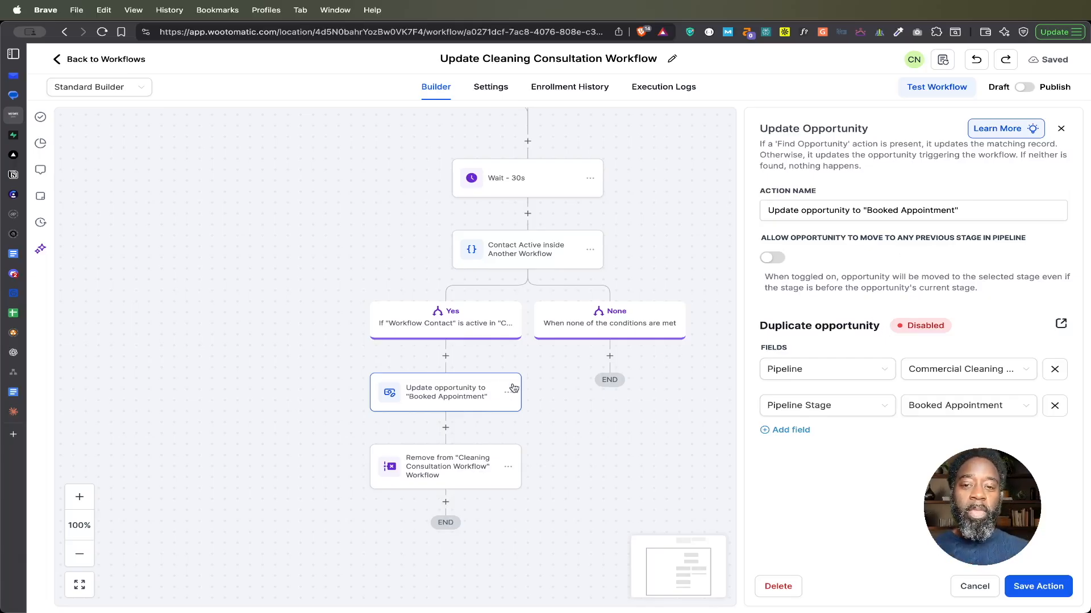
click(974, 586)
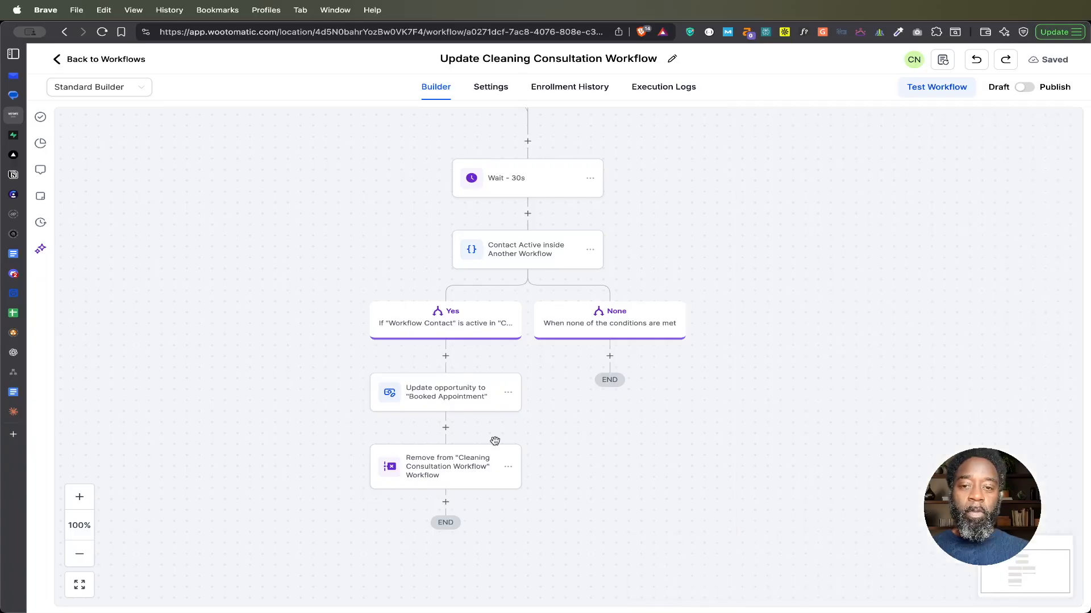
Step: Start a new Update Opportunity action directly below the Yes branch with its Pipeline field set to Commercial Cleaning Outreach
click(444, 357)
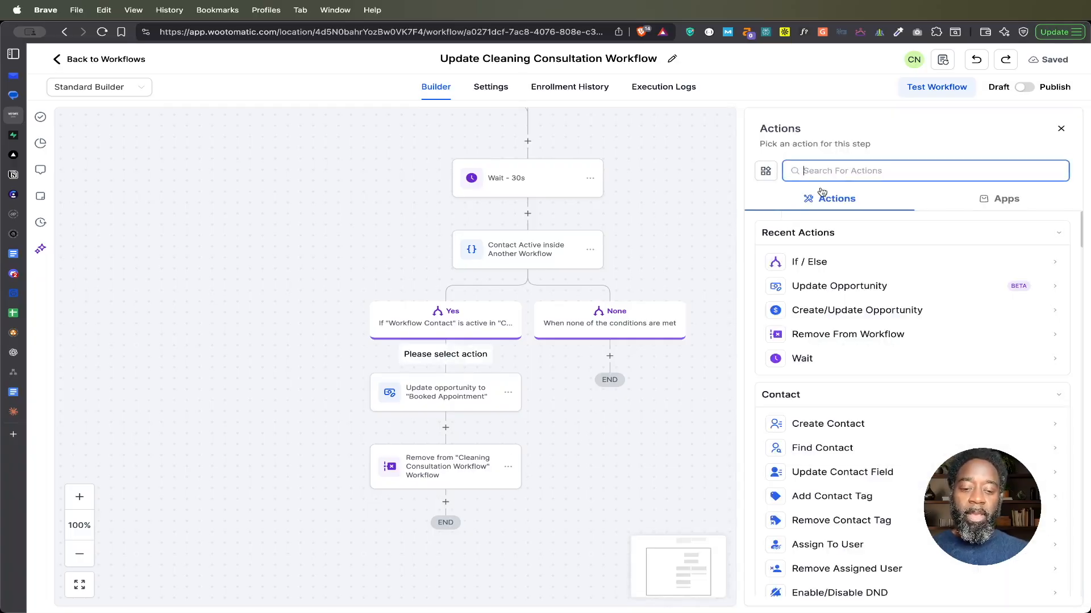
text(op)
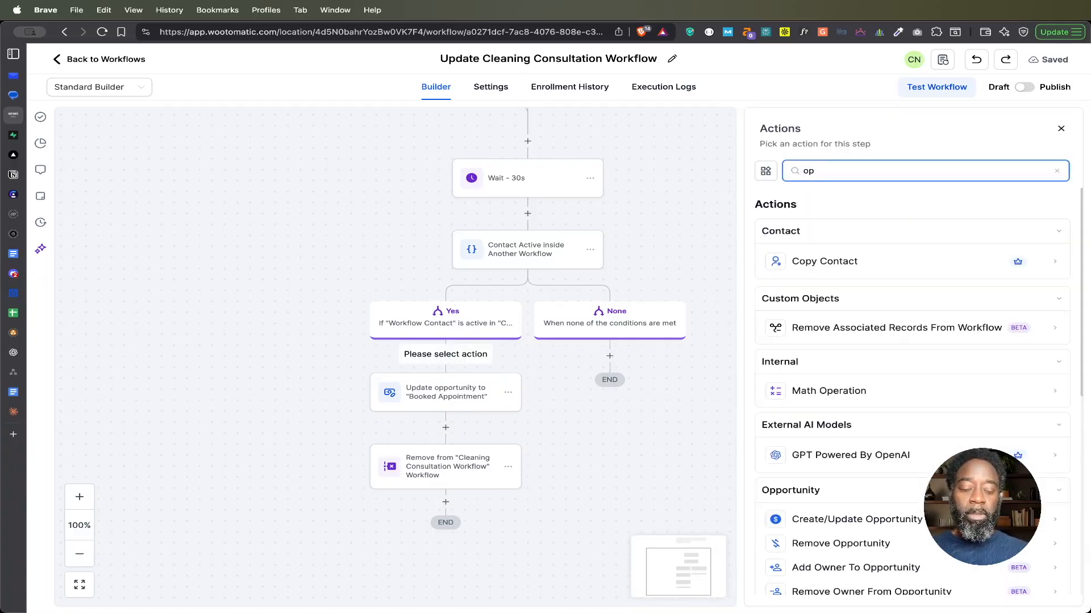
text(port)
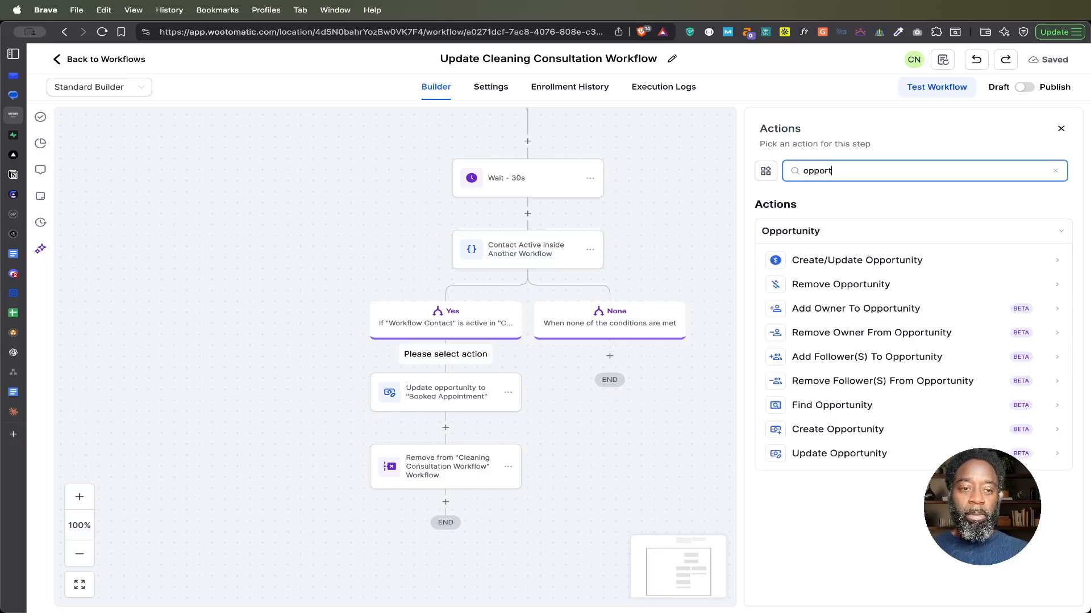
click(827, 455)
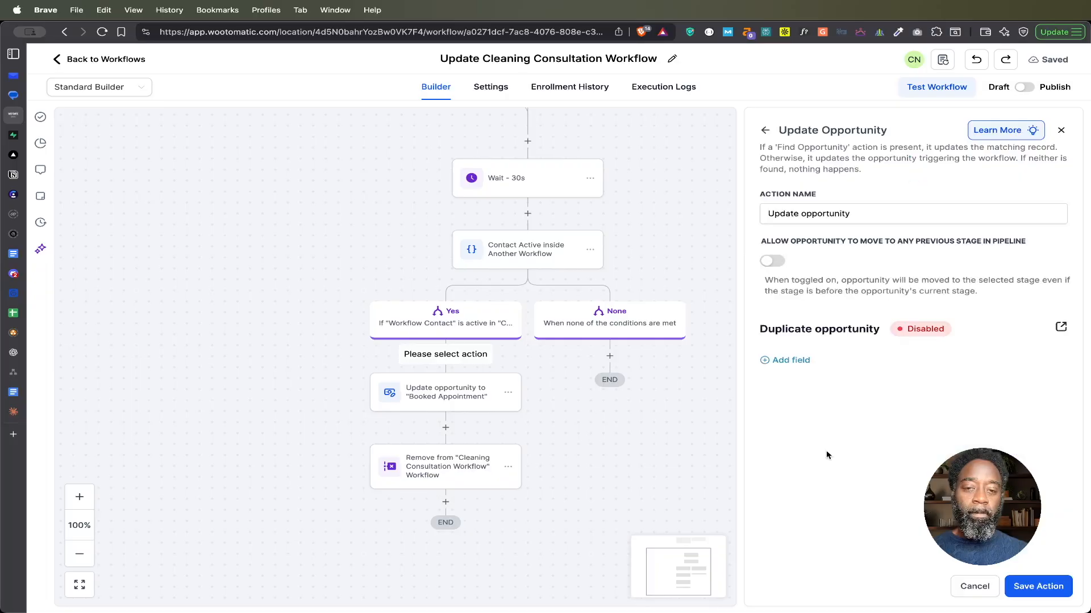
click(794, 363)
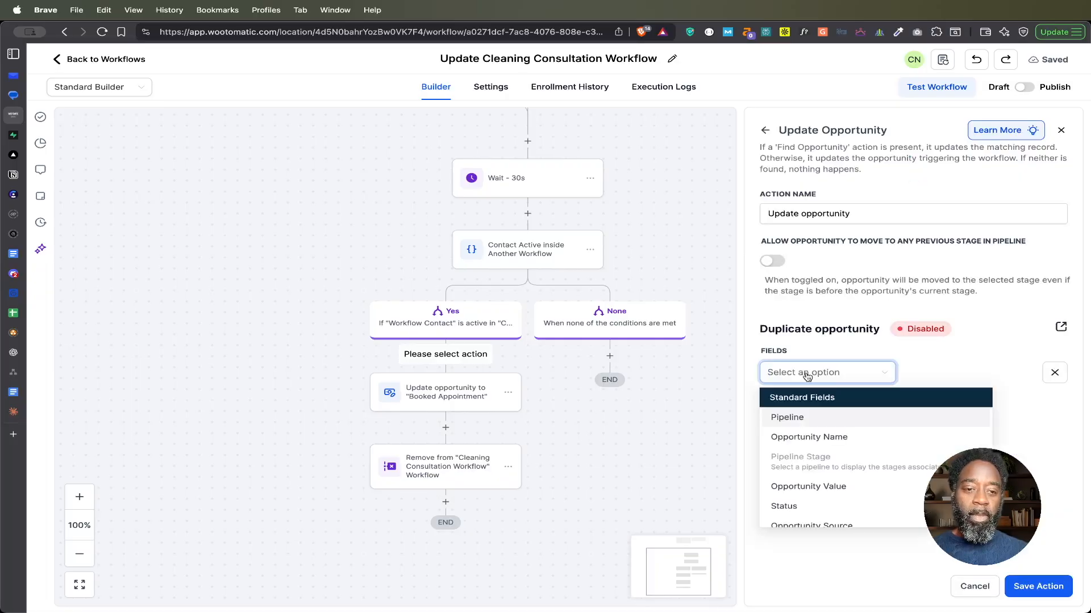
click(806, 420)
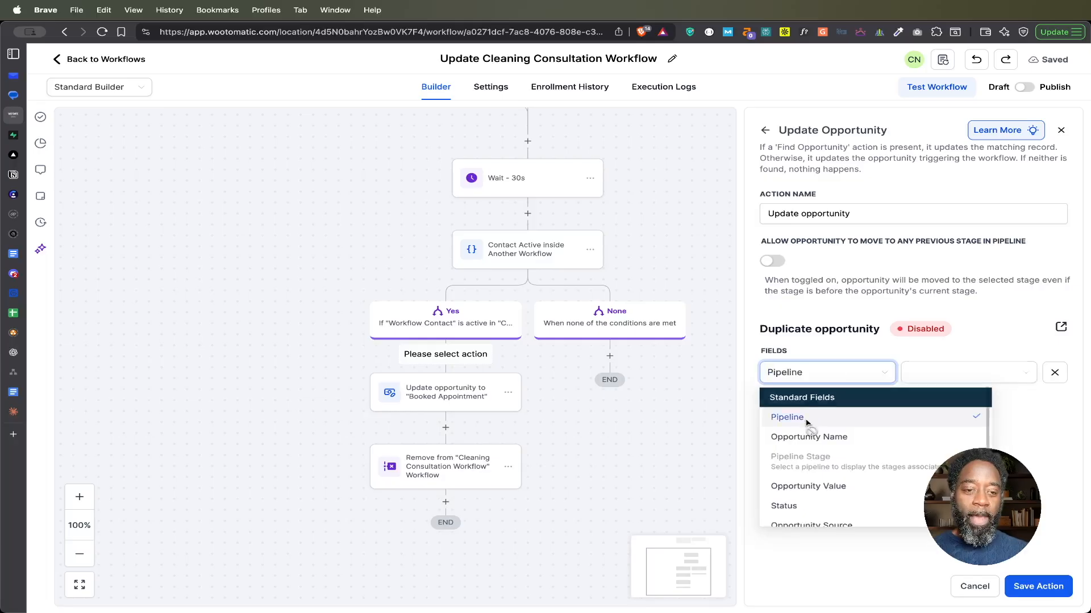
click(949, 376)
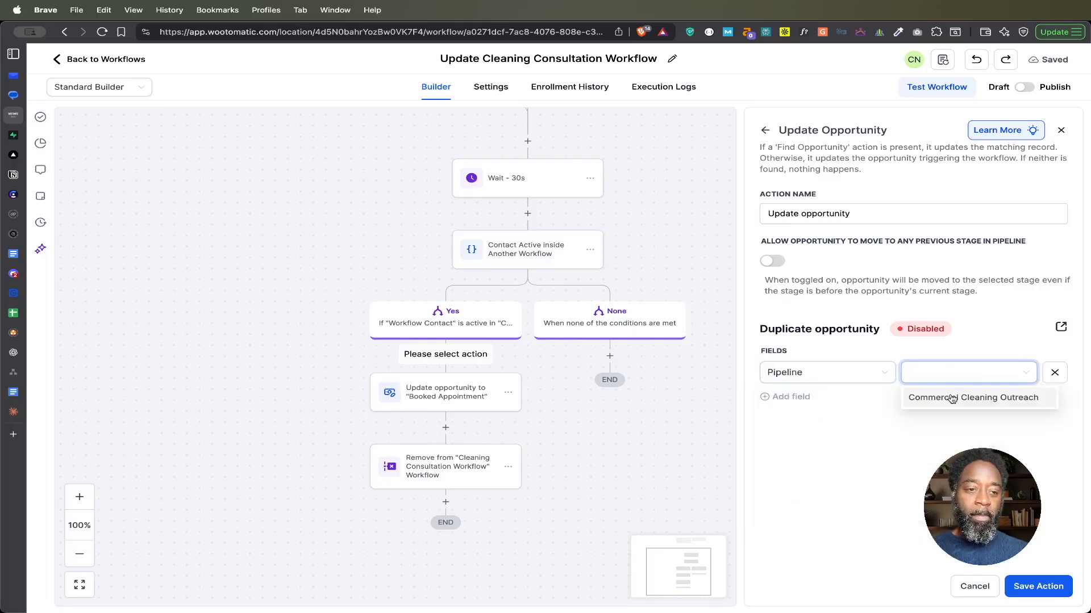
click(953, 399)
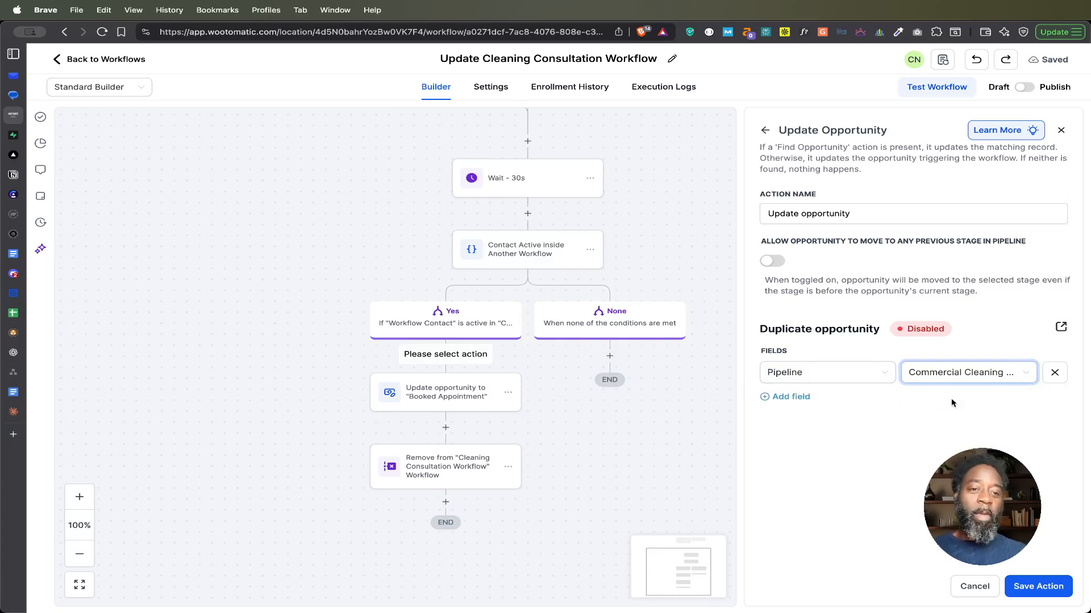
Step: Add a Pipeline Stage field set to Booked Appointment to the new Update Opportunity action, and discard the unsaved action
click(804, 397)
click(803, 409)
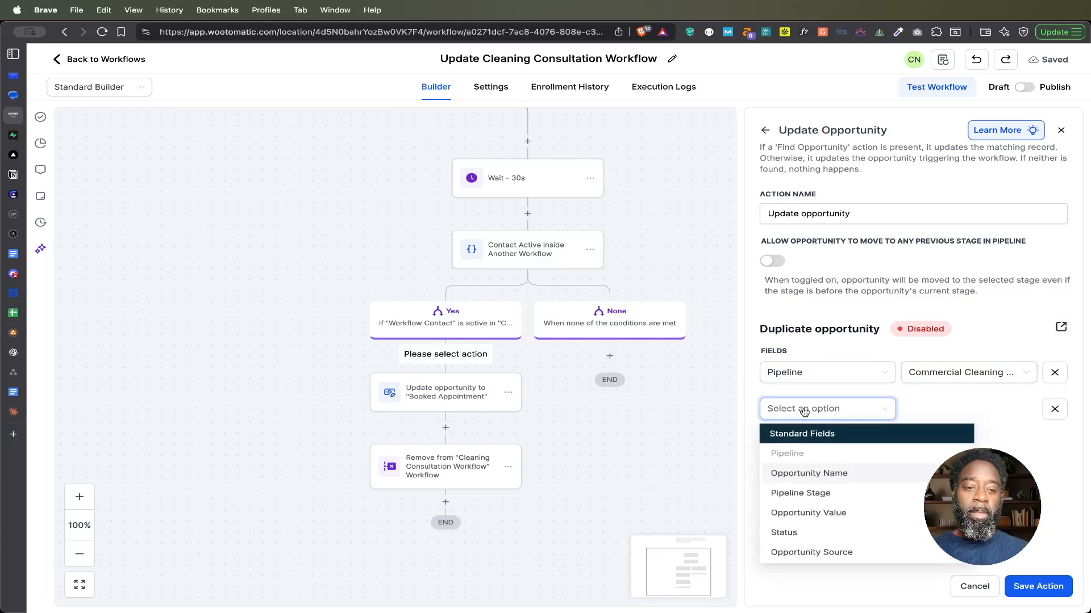
click(816, 493)
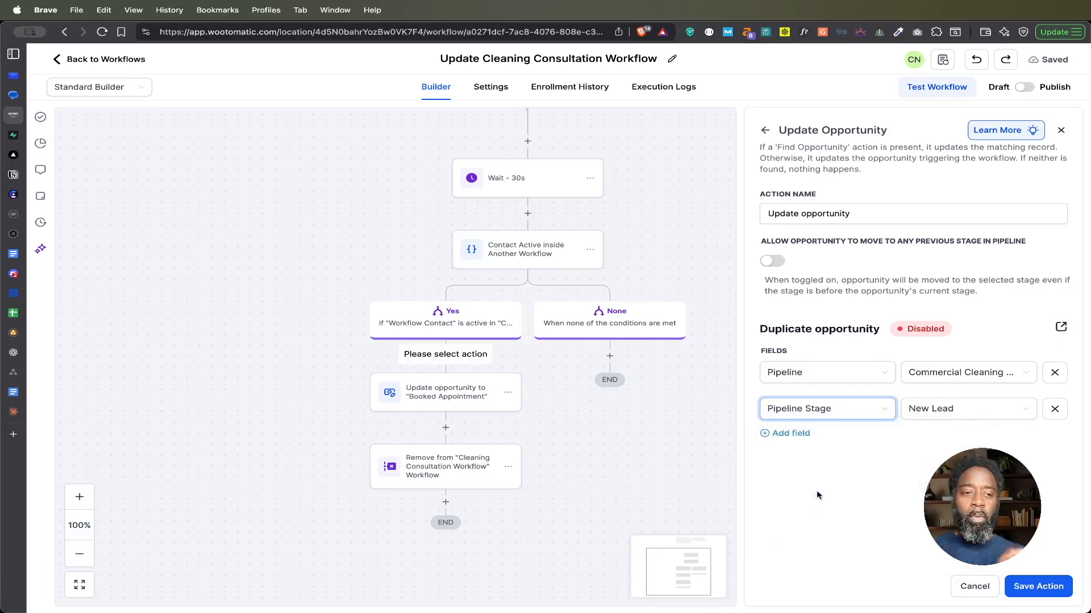
click(981, 409)
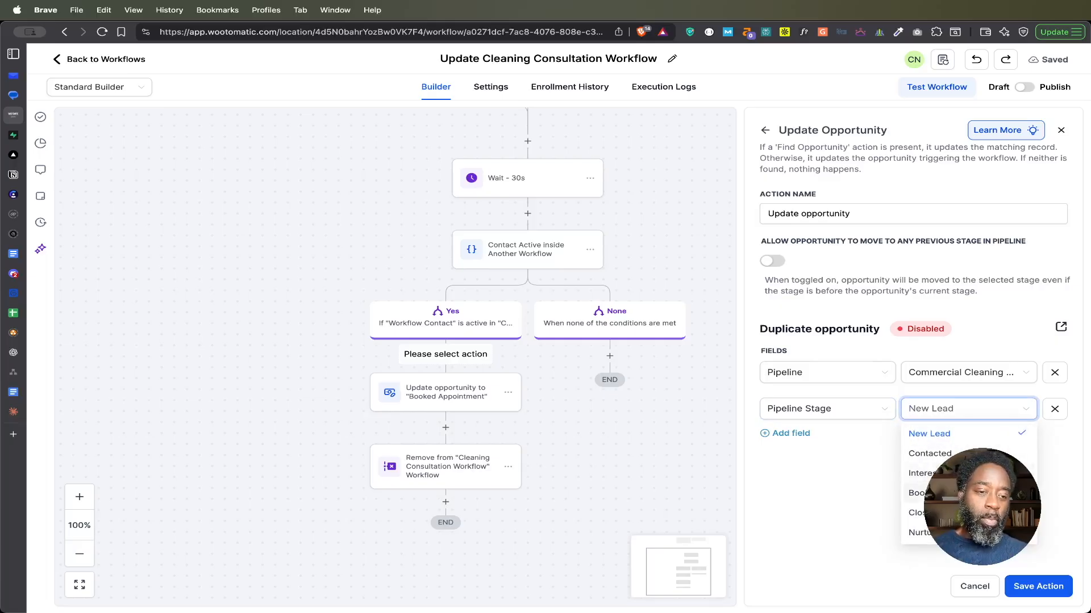
click(968, 493)
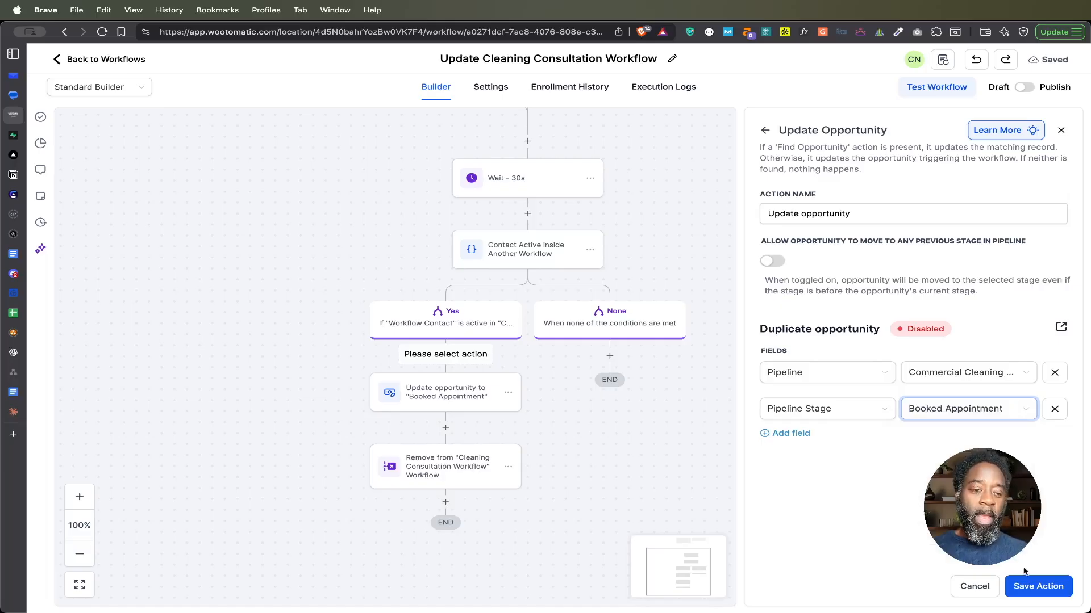
click(975, 586)
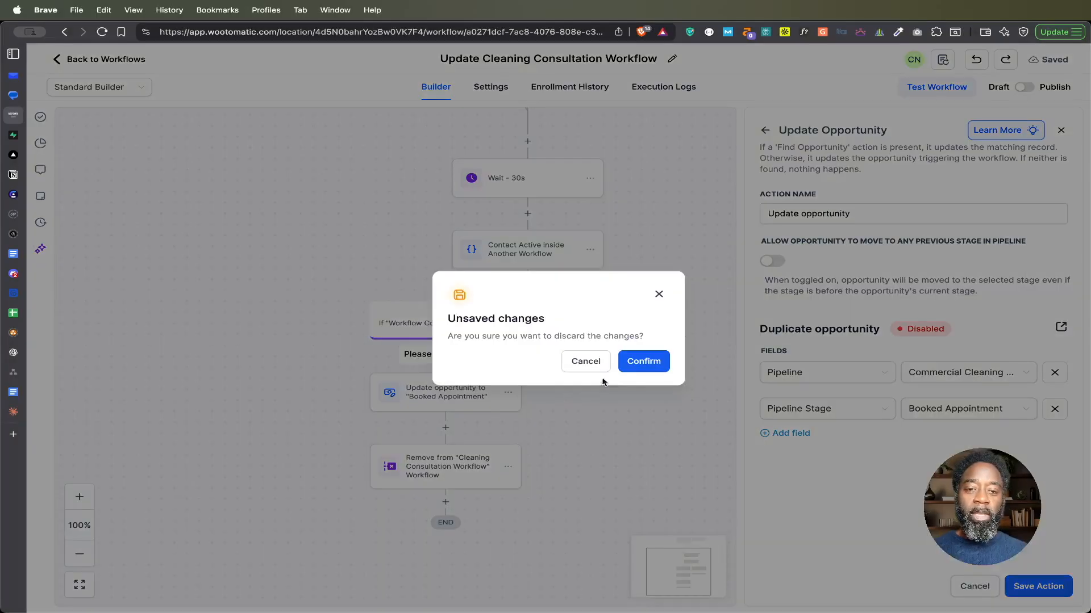
click(641, 363)
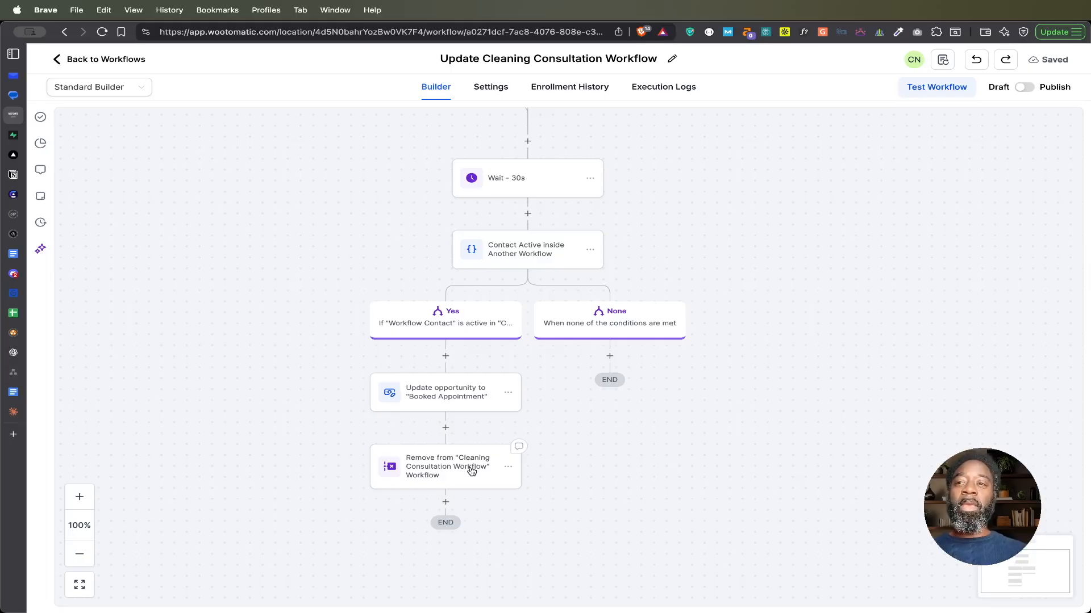
Step: Start a new Remove From Workflow action between the opportunity update and the existing removal action
click(446, 429)
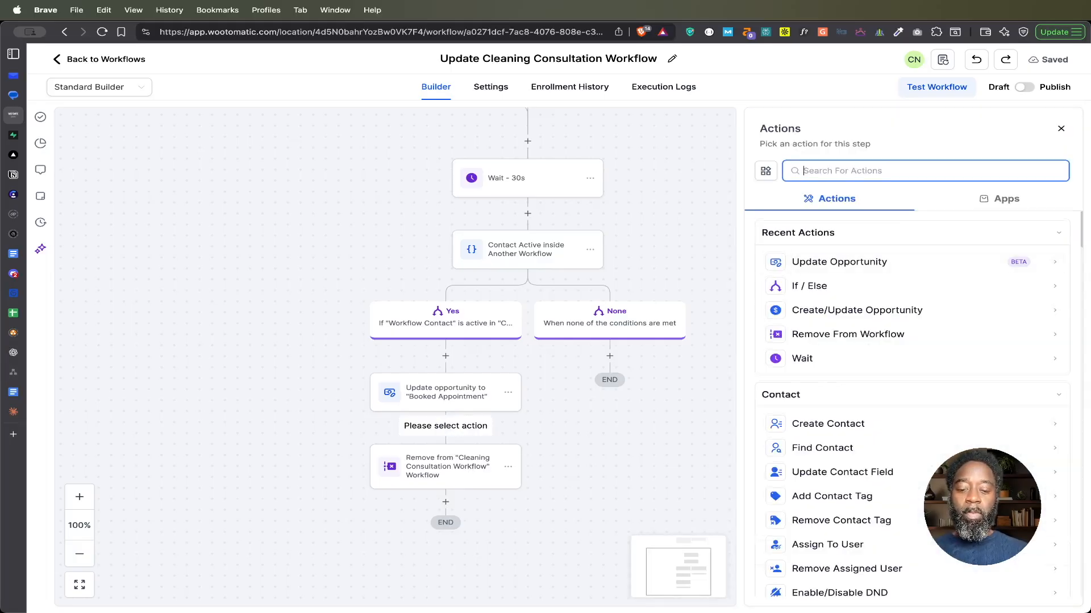
text(remove)
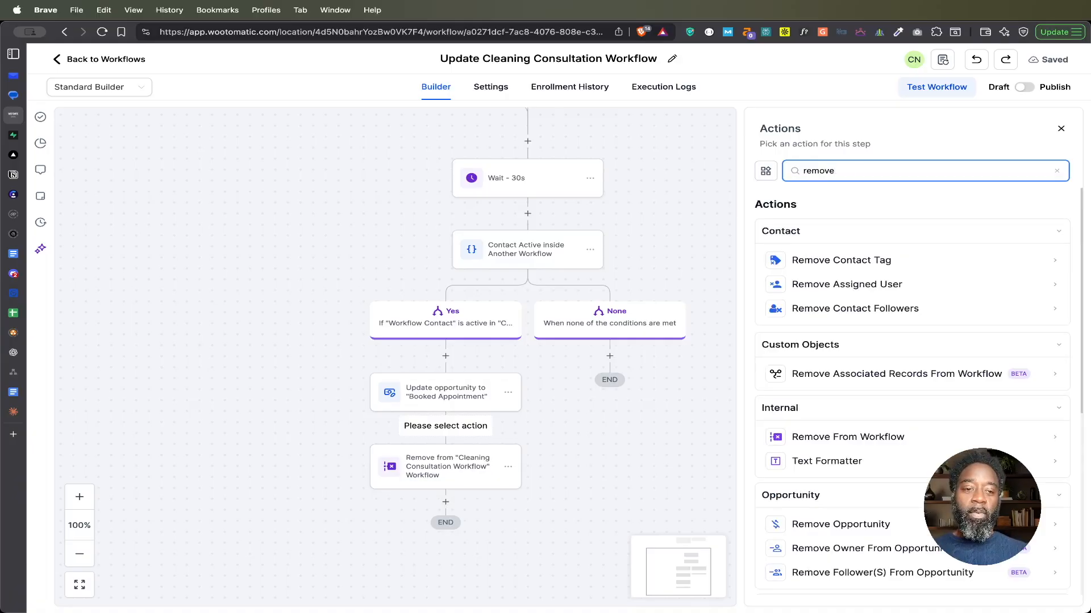
click(844, 442)
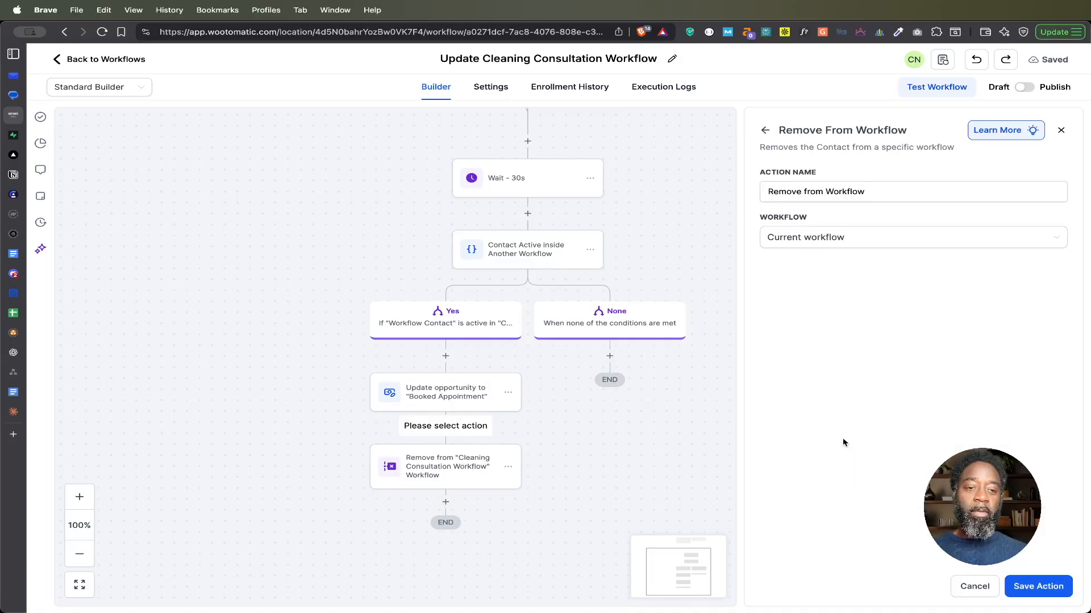
Step: Target another workflow, Cleaning Consultation Workflow, in the new removal action, and discard its unsaved changes
click(842, 241)
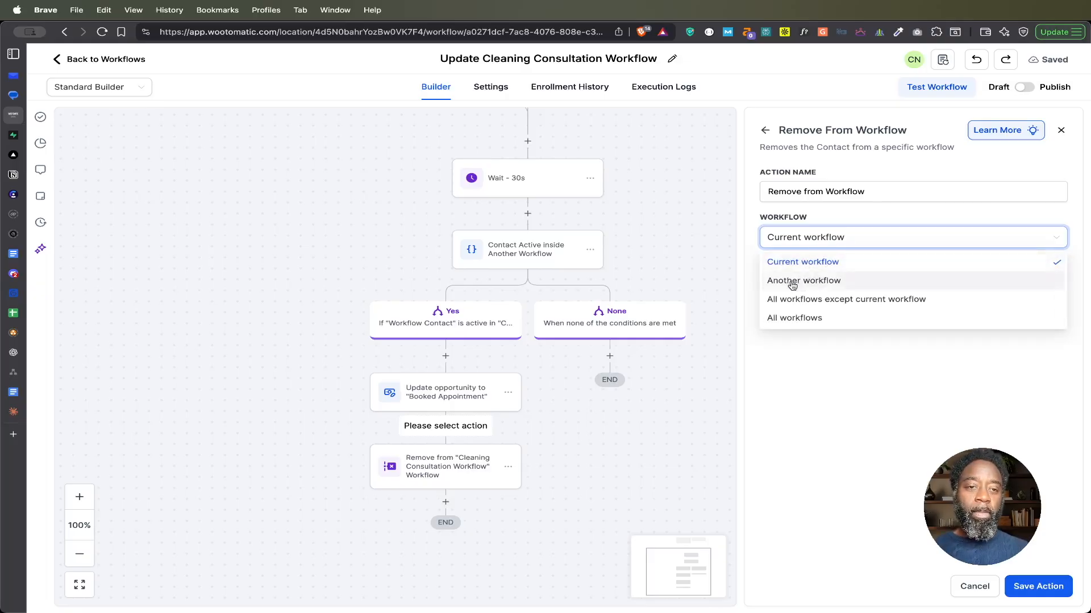
click(827, 281)
click(915, 271)
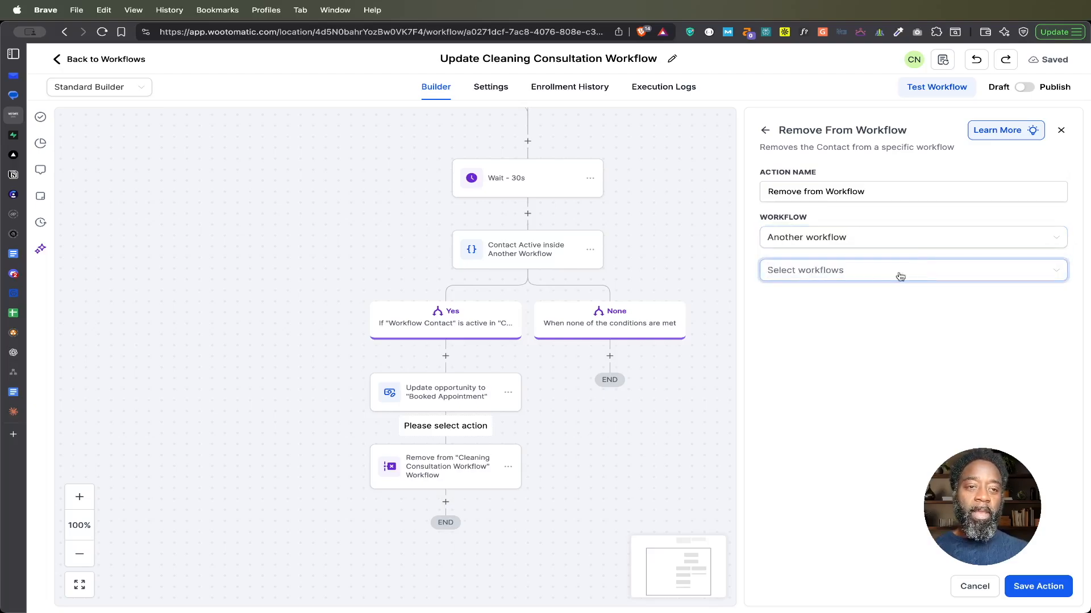
click(832, 274)
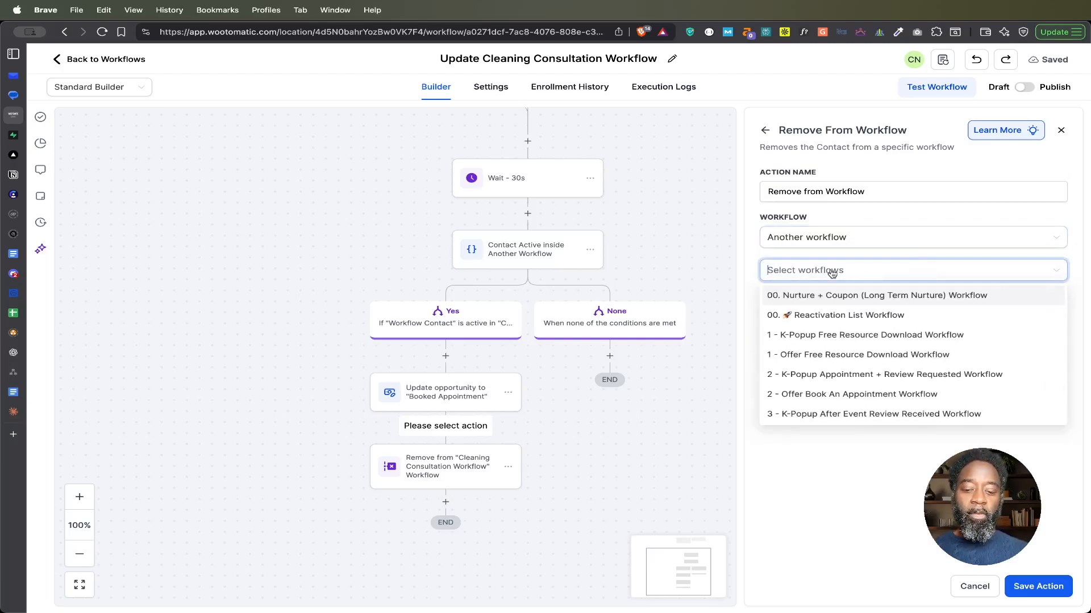
text(con)
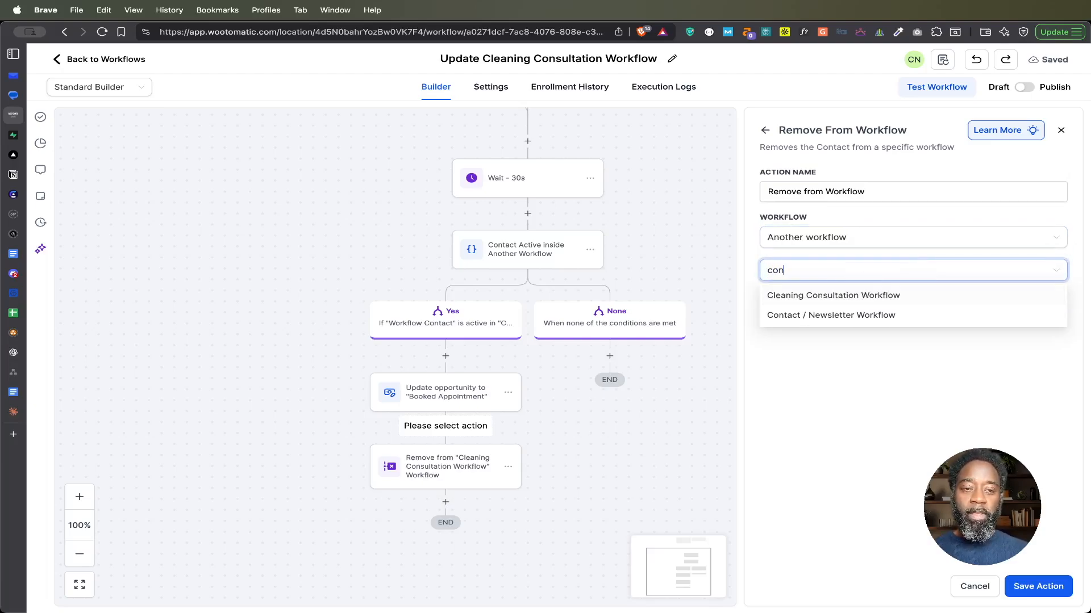
click(834, 299)
click(836, 457)
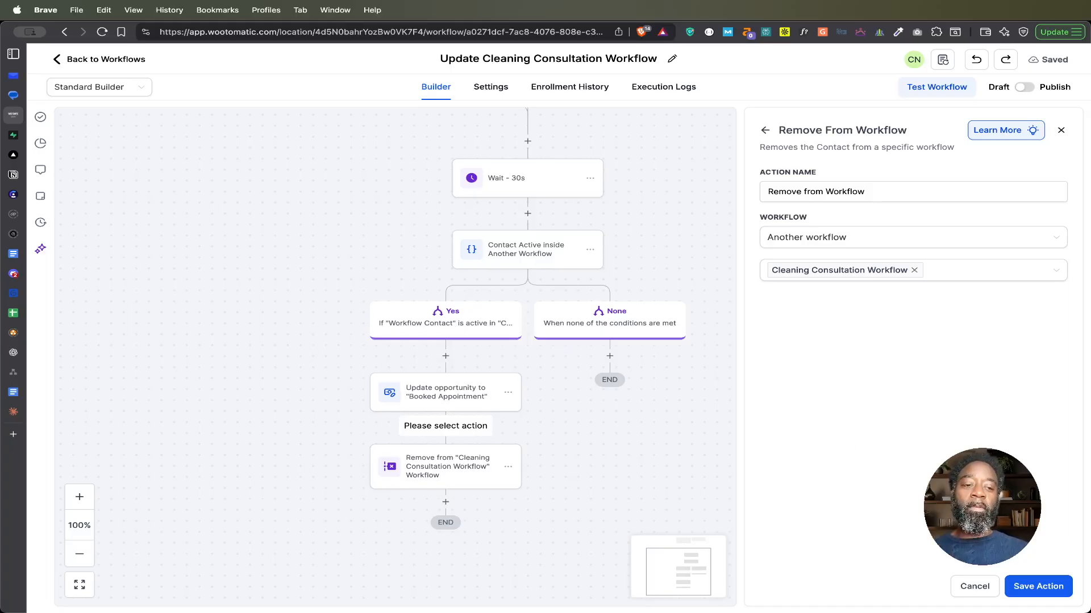
click(983, 588)
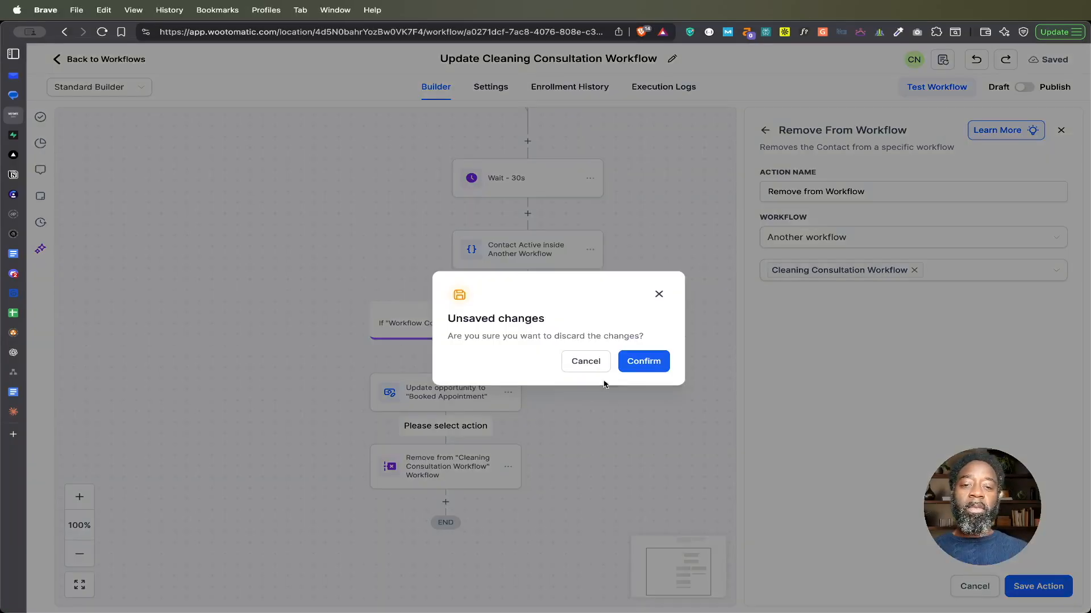
click(640, 364)
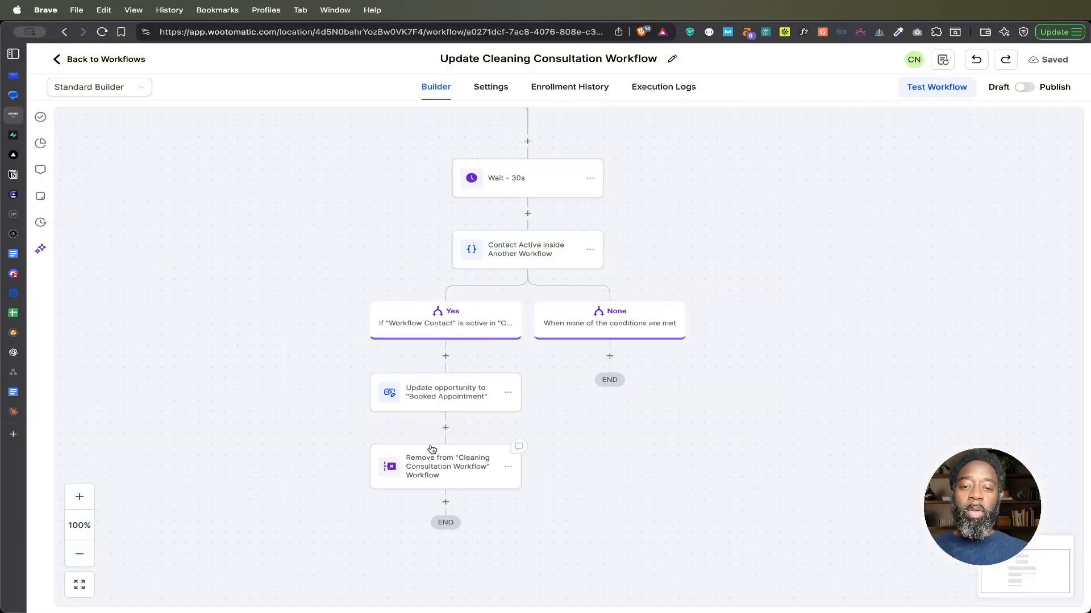
scroll(667, 492, up, 3)
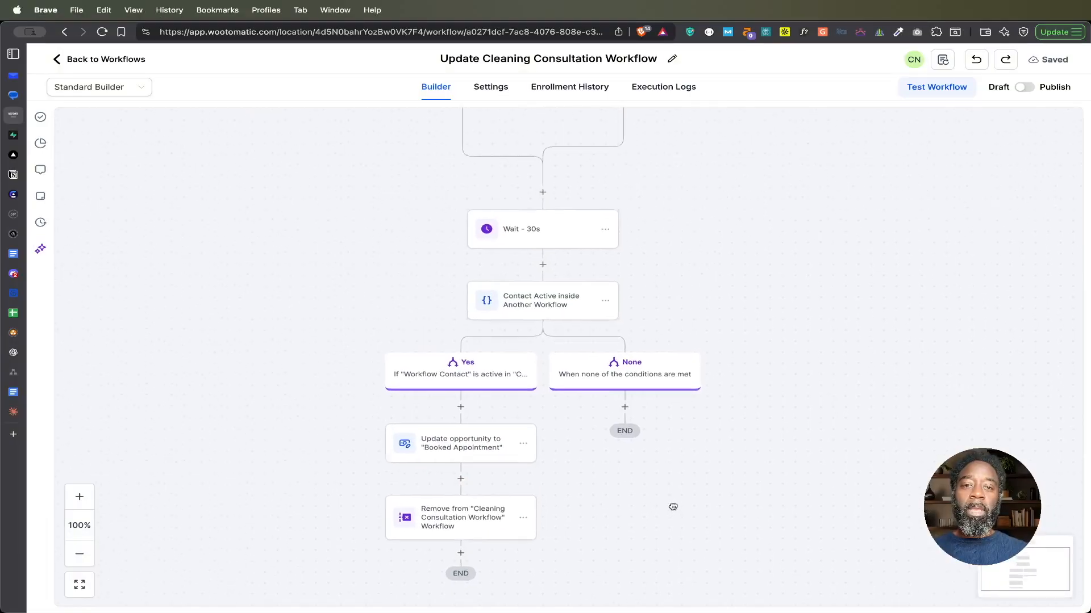
scroll(710, 280, up, 3)
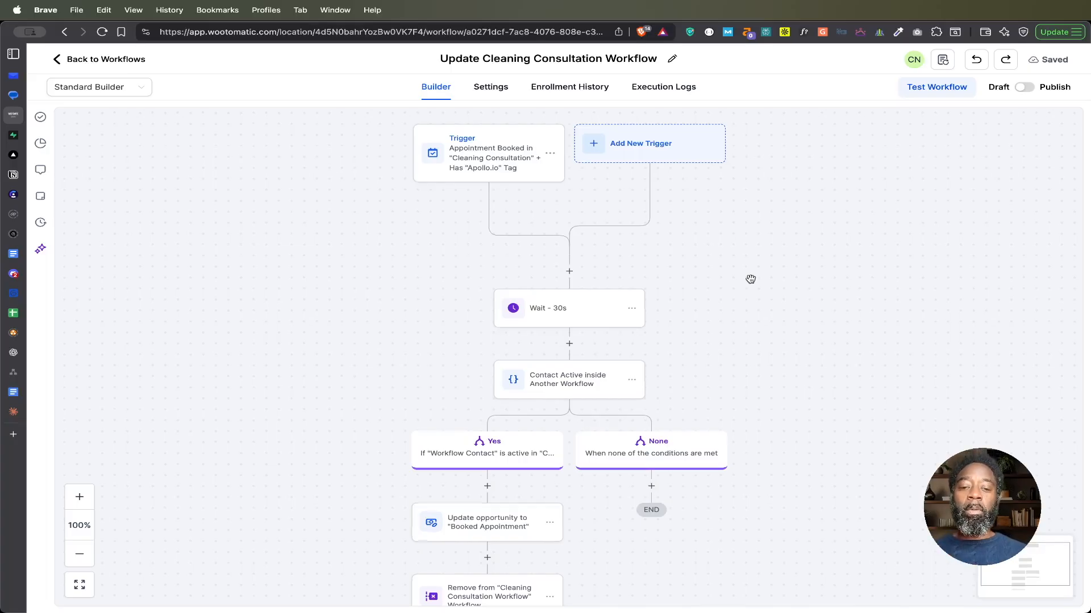
scroll(751, 279, down, 5)
scroll(751, 278, up, 4)
scroll(750, 279, left, 2)
scroll(750, 279, right, 2)
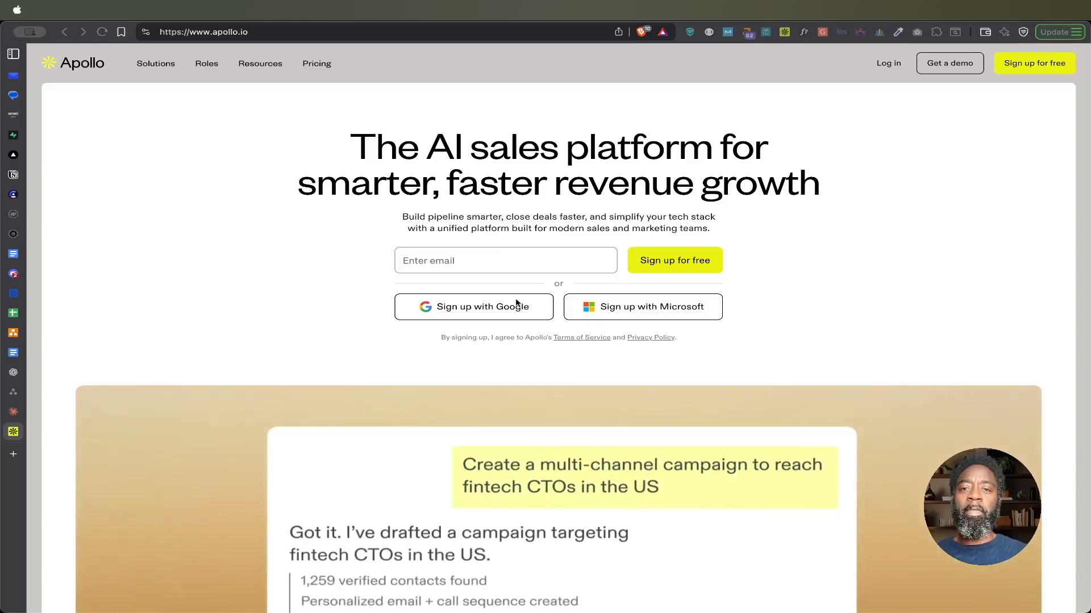
key(ctrl+Up)
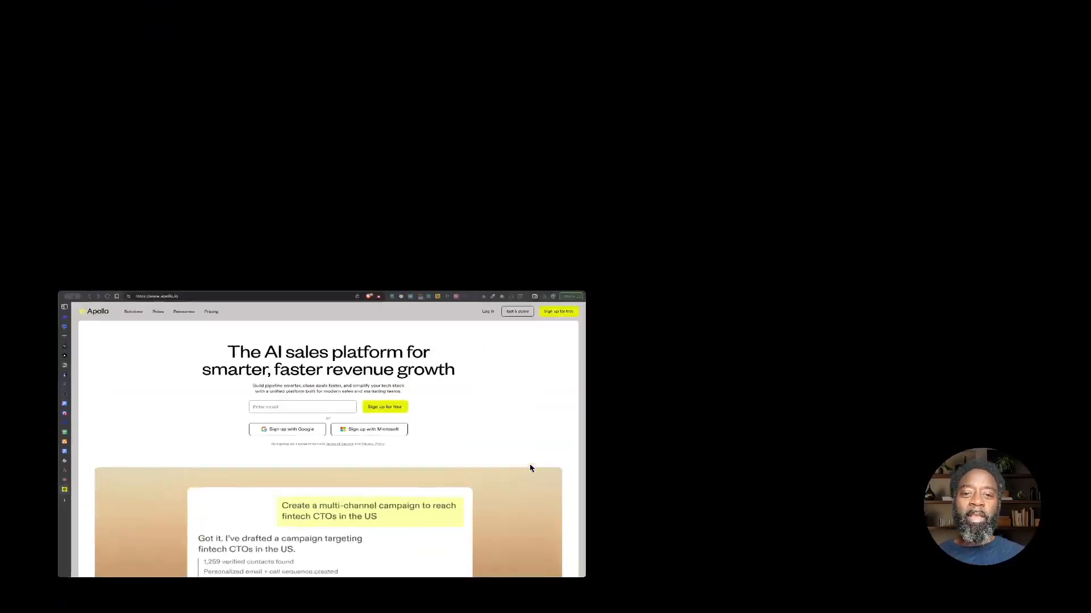